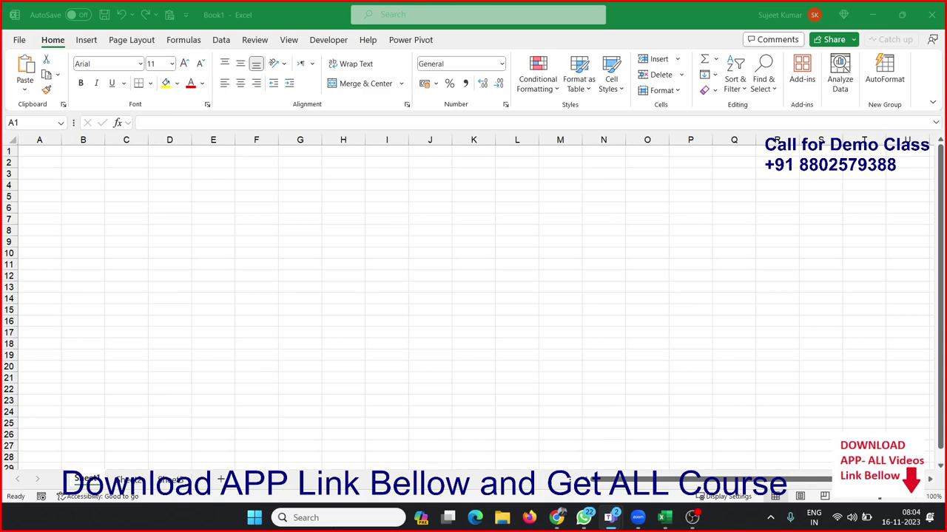
# Open the recent Pivot-Part-2 workbook from the File menu
pyautogui.click(22, 43)
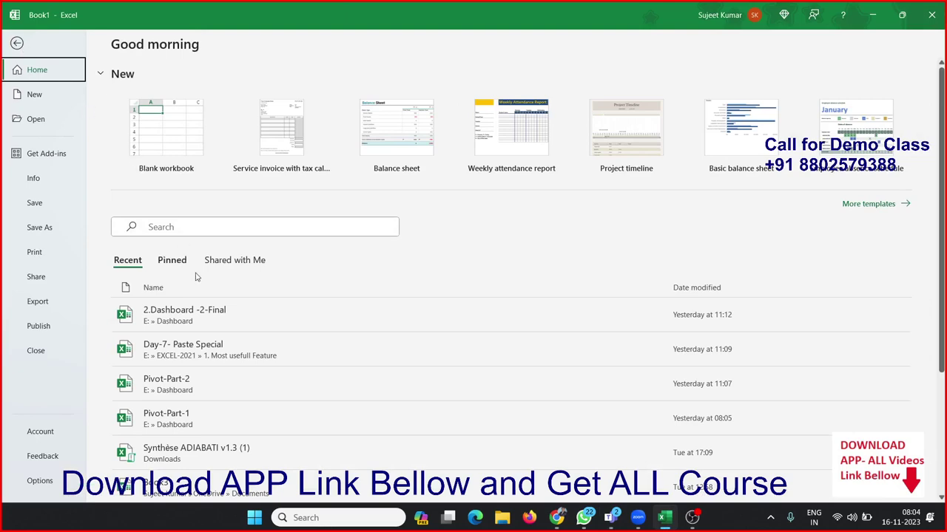
pyautogui.click(241, 384)
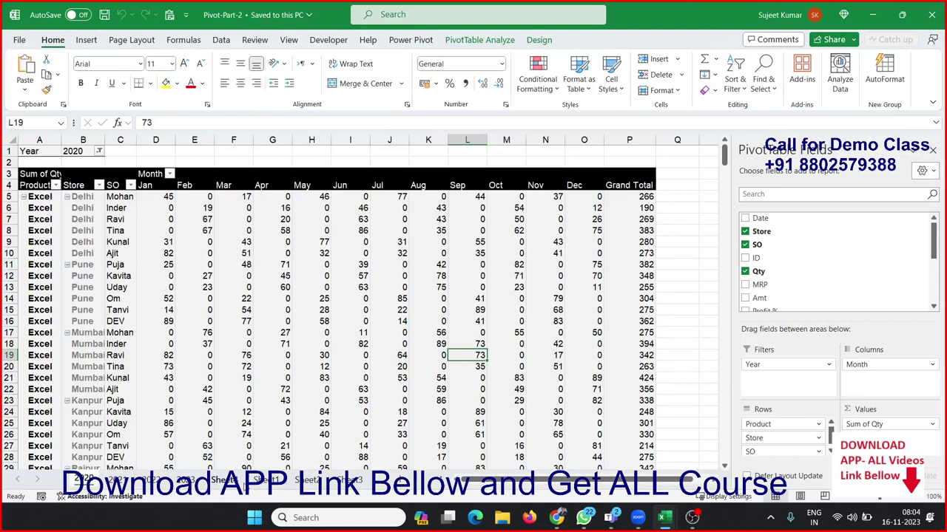
# Select the entire Sheet1 data table in Pivot-Part-2 and copy it
pyautogui.click(242, 485)
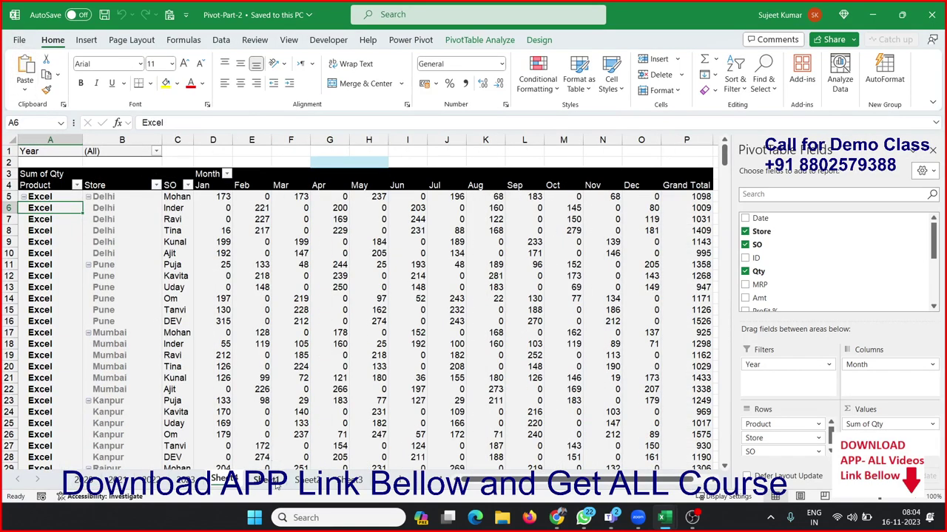
pyautogui.click(275, 479)
pyautogui.click(174, 287)
pyautogui.hotkey('ctrl', 'Up')
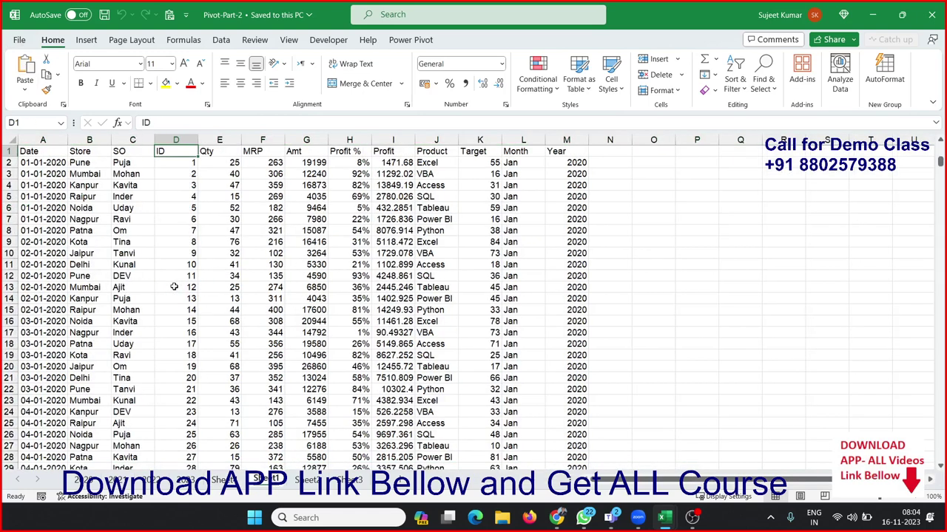
pyautogui.hotkey('ctrl', 'Left')
pyautogui.hotkey('ctrl', 'shift', 'Right')
pyautogui.hotkey('ctrl', 'shift', 'Down')
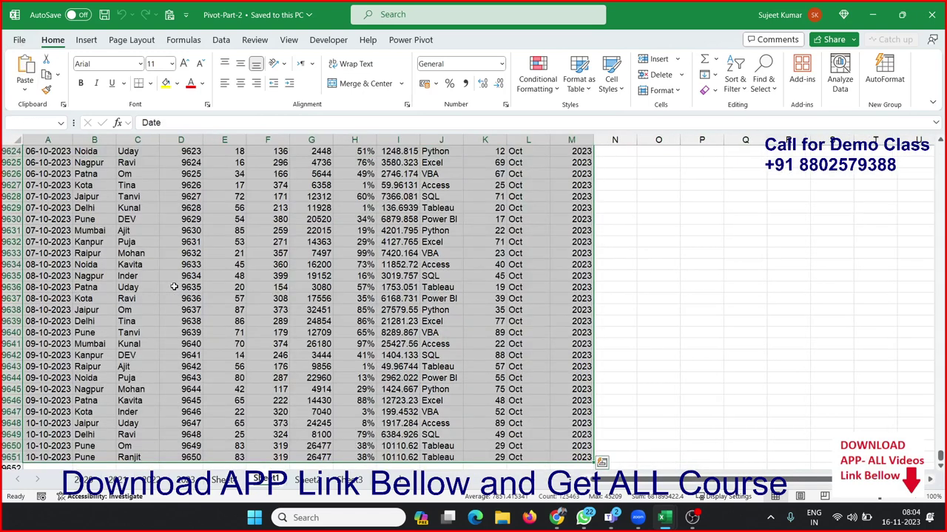
pyautogui.hotkey('ctrl', 'c')
# Paste the data into a new workbook and autofit column A to show dates
pyautogui.hotkey('ctrl', 'n')
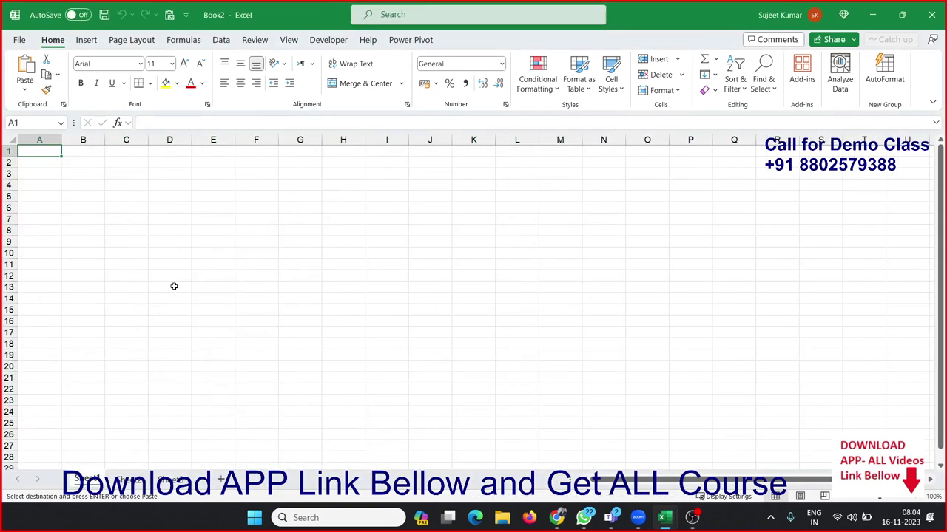
pyautogui.hotkey('ctrl', 'v')
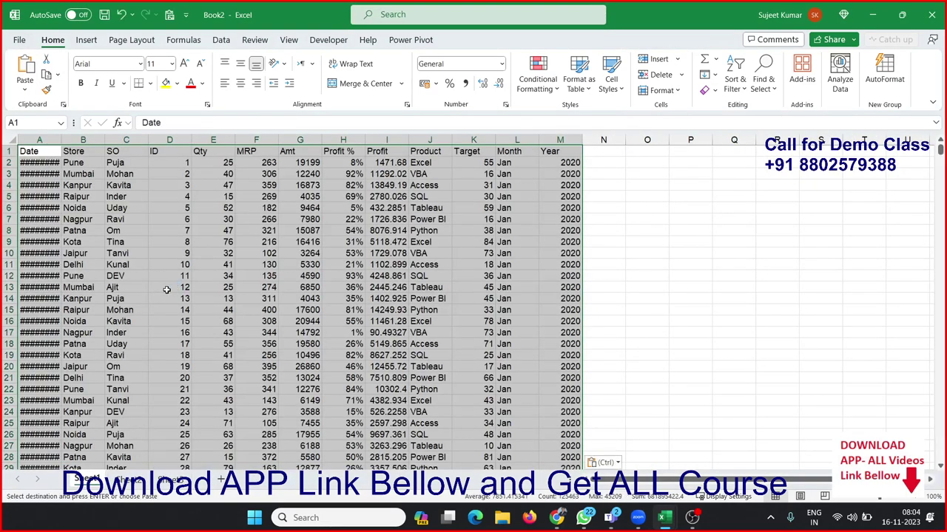
pyautogui.doubleClick(62, 139)
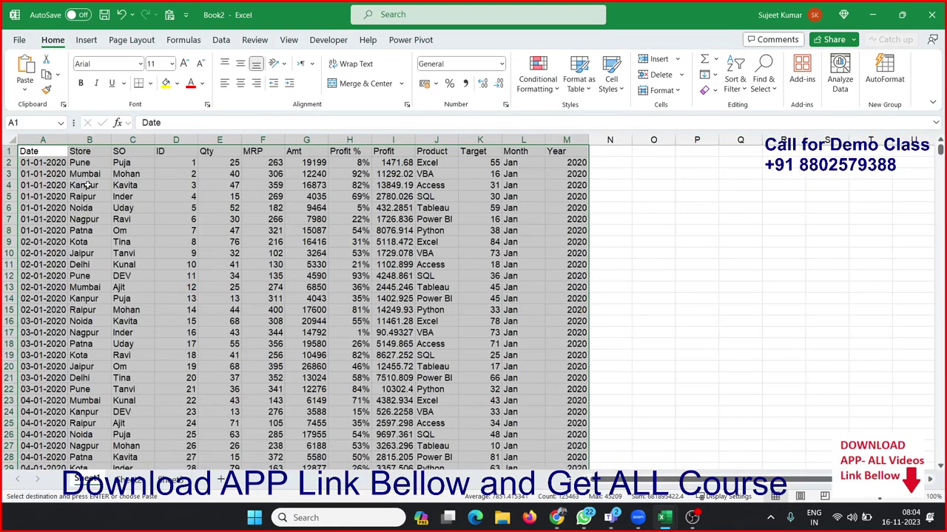
pyautogui.click(88, 185)
# Close Pivot-Part-2, declining to keep the large clipboard contents
pyautogui.hotkey('ctrl', 'Tab')
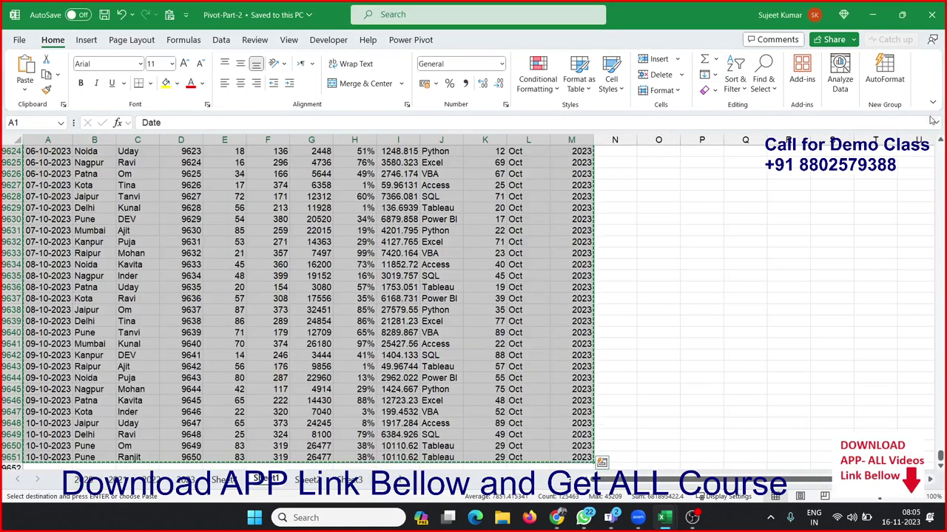
pyautogui.click(928, 18)
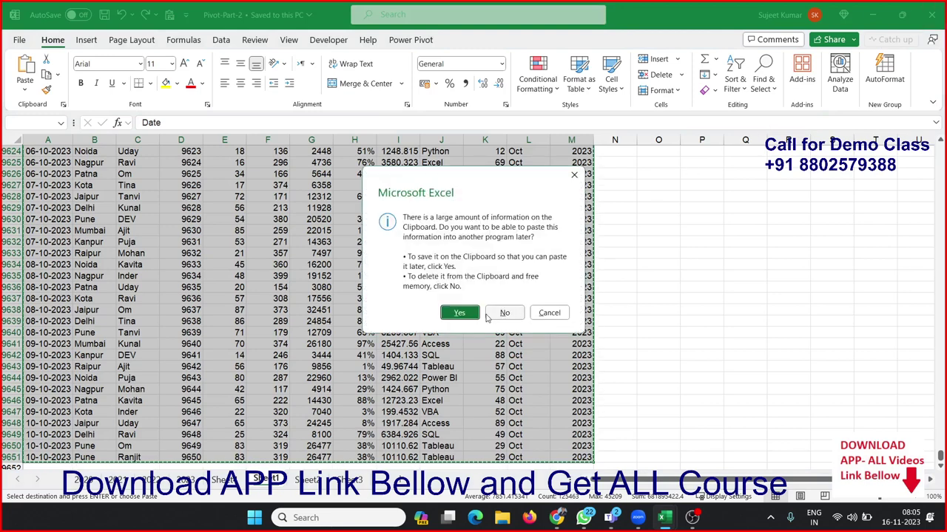
pyautogui.click(490, 313)
pyautogui.click(490, 313)
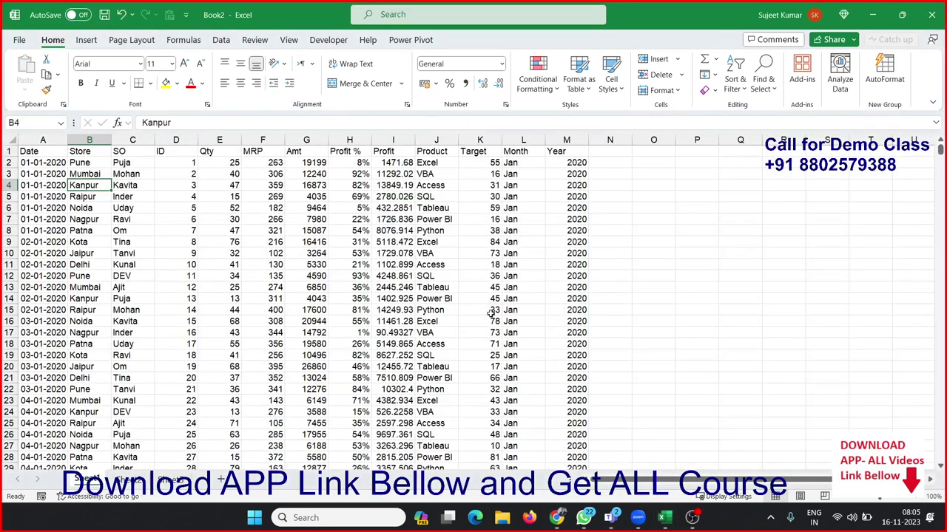
# Check the last data row, return to A1, and start saving the new workbook
pyautogui.click(404, 279)
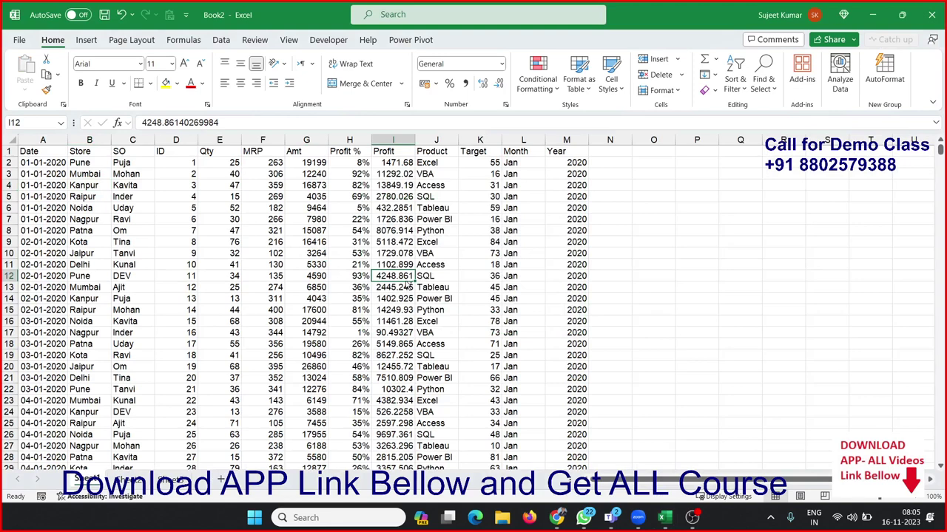
pyautogui.hotkey('ctrl', 'Down')
pyautogui.hotkey('ctrl', 'Up')
pyautogui.hotkey('ctrl', 'Left')
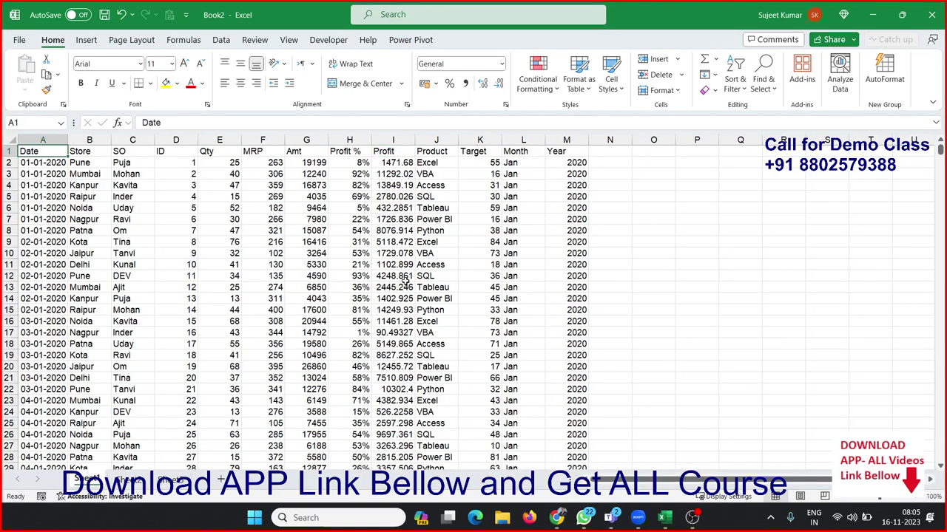
pyautogui.hotkey('ctrl', 's')
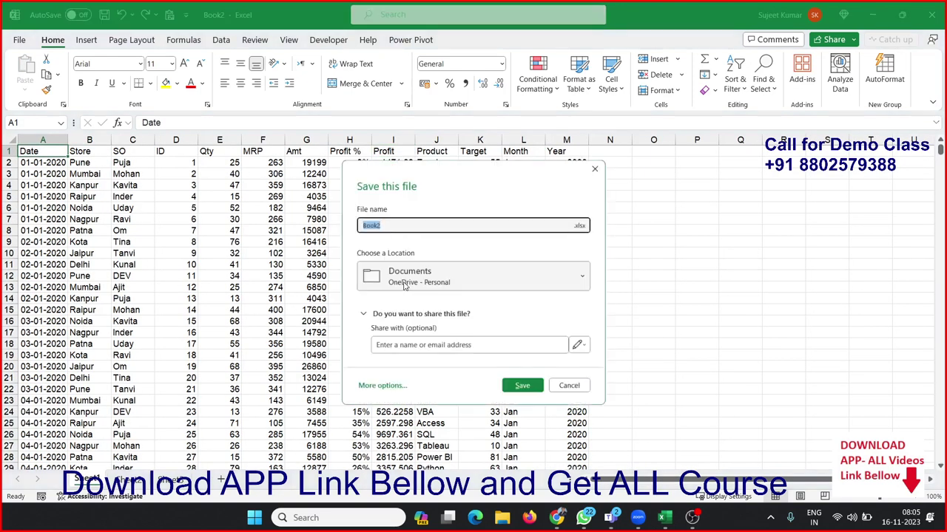
# Browse to the Dashboard folder on the Class_Rec (E:) drive for saving
pyautogui.click(392, 279)
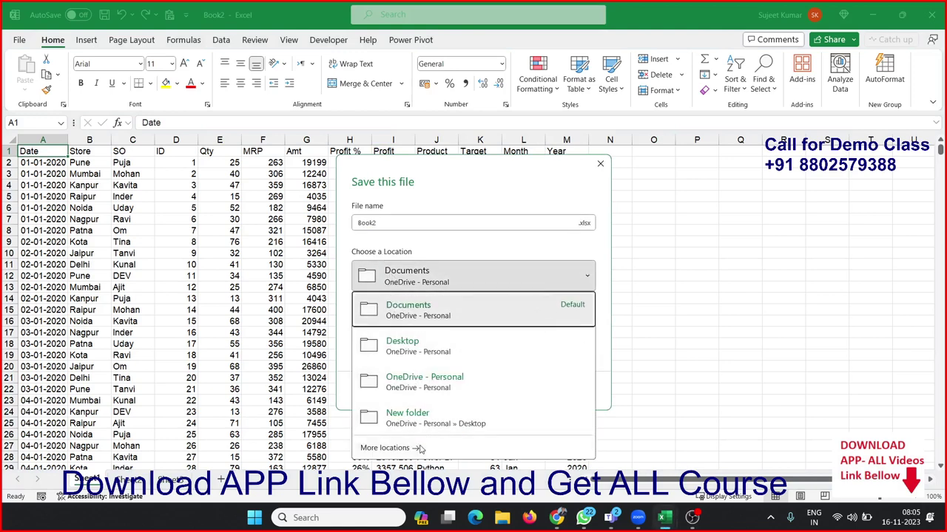
pyautogui.click(389, 451)
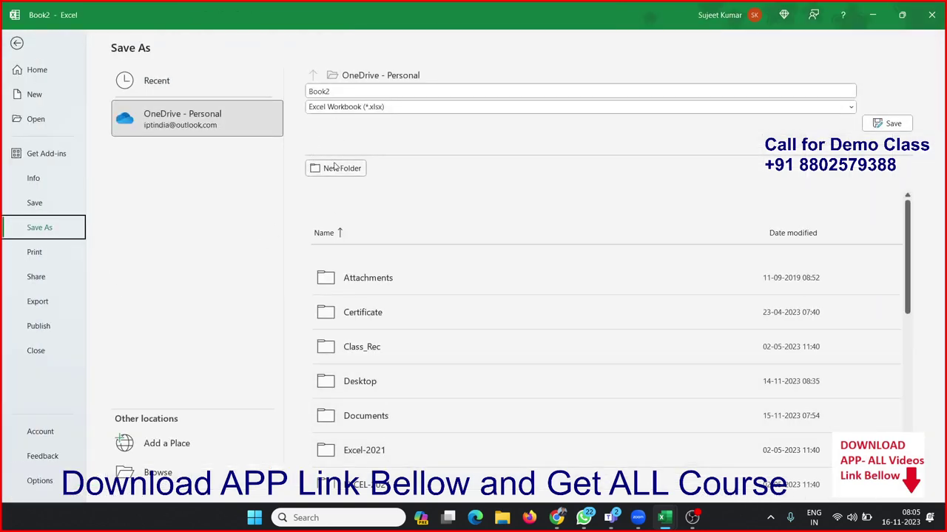
pyautogui.click(183, 473)
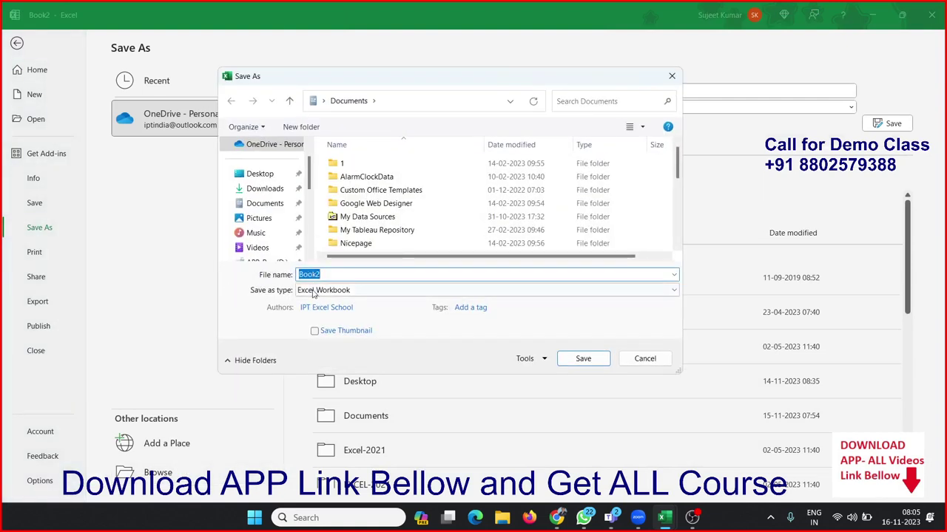
pyautogui.click(270, 205)
pyautogui.scroll(-3, 271, 204)
pyautogui.scroll(-2, 272, 251)
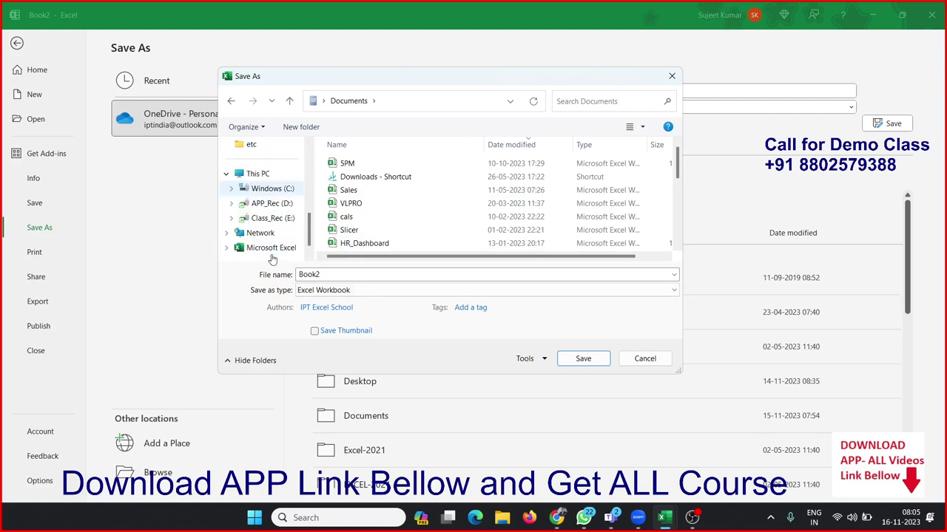
pyautogui.click(268, 218)
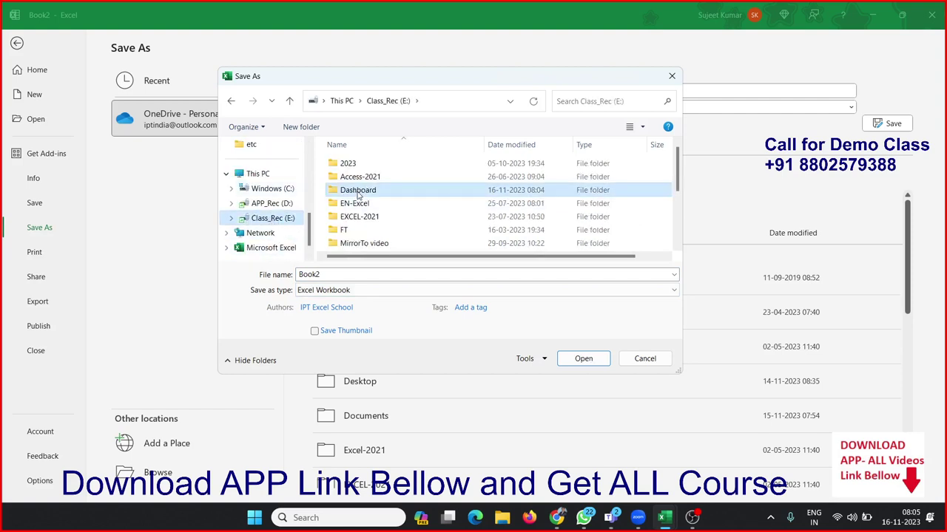
pyautogui.doubleClick(358, 190)
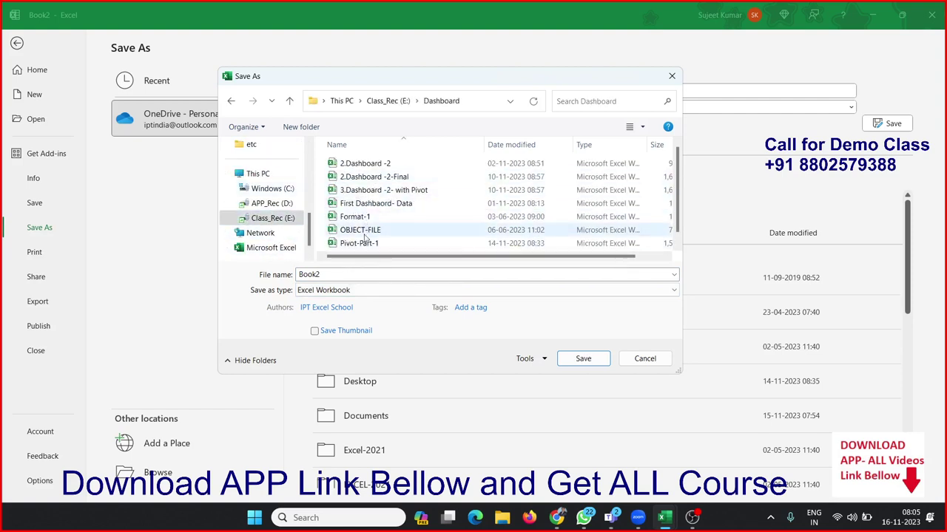
pyautogui.scroll(-1, 364, 235)
# Name the file Pivot-Part-3 and save it
pyautogui.click(363, 244)
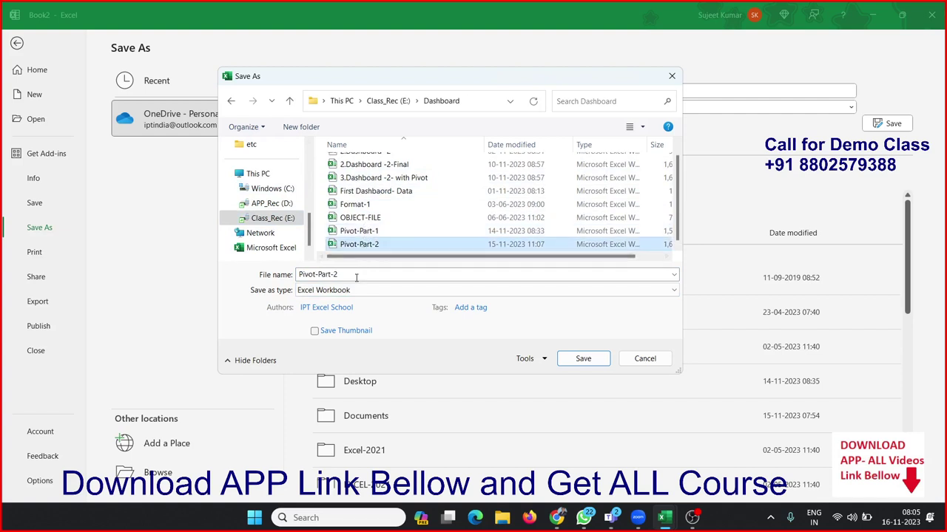
pyautogui.click(356, 275)
pyautogui.click(356, 275)
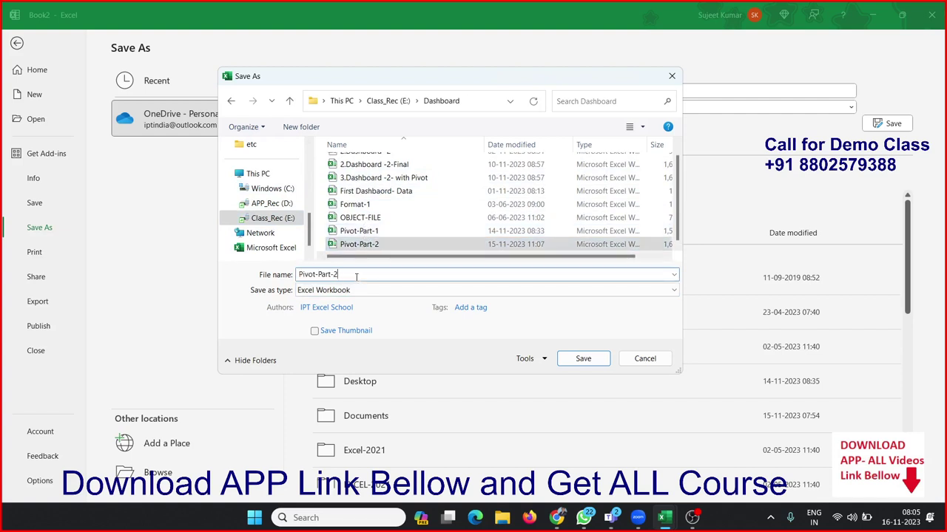
pyautogui.press('BackSpace')
pyautogui.write('3')
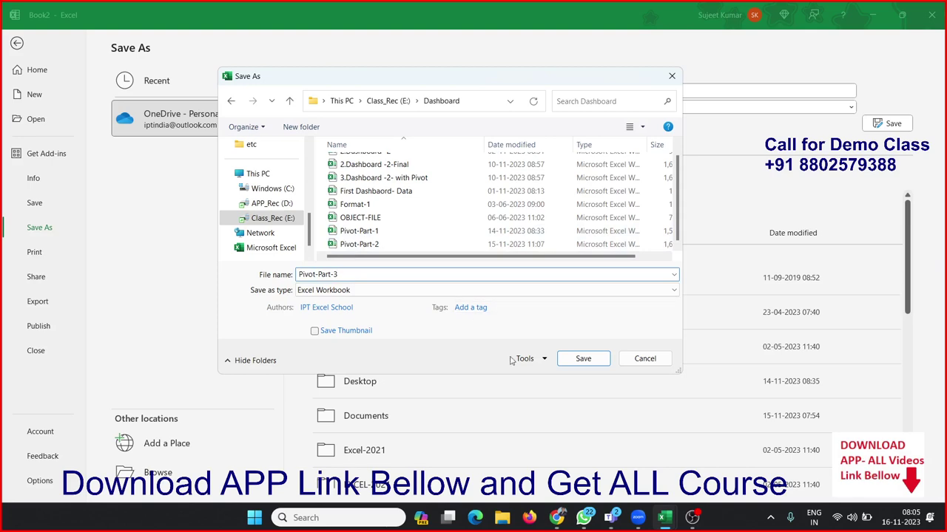
pyautogui.click(583, 359)
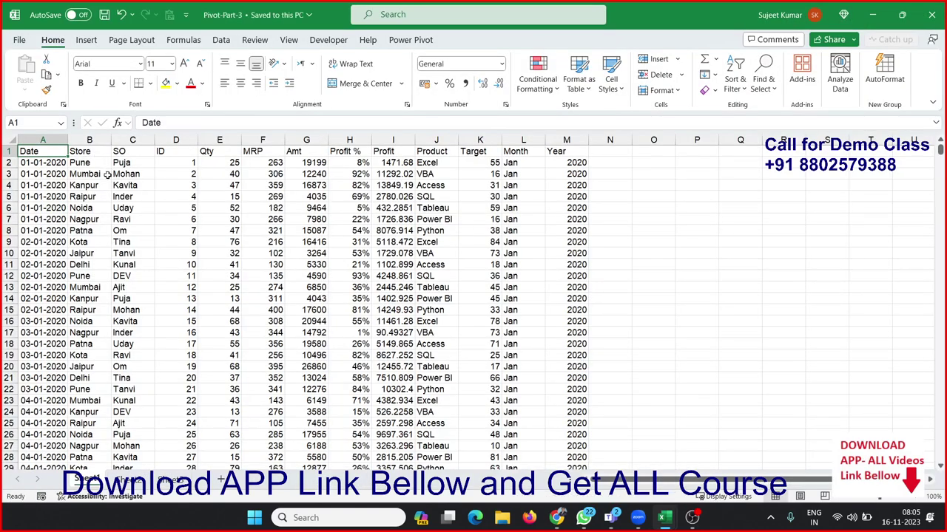
# Select the data block and insert a PivotTable on a new sheet
pyautogui.hotkey('ctrl', 'shift', 'Right')
pyautogui.hotkey('ctrl', 'shift', 'Down')
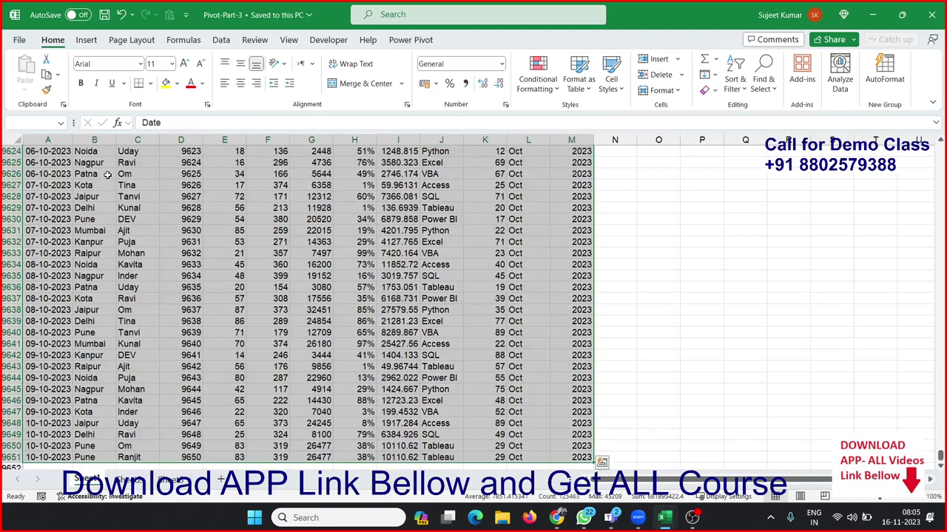
pyautogui.click(86, 41)
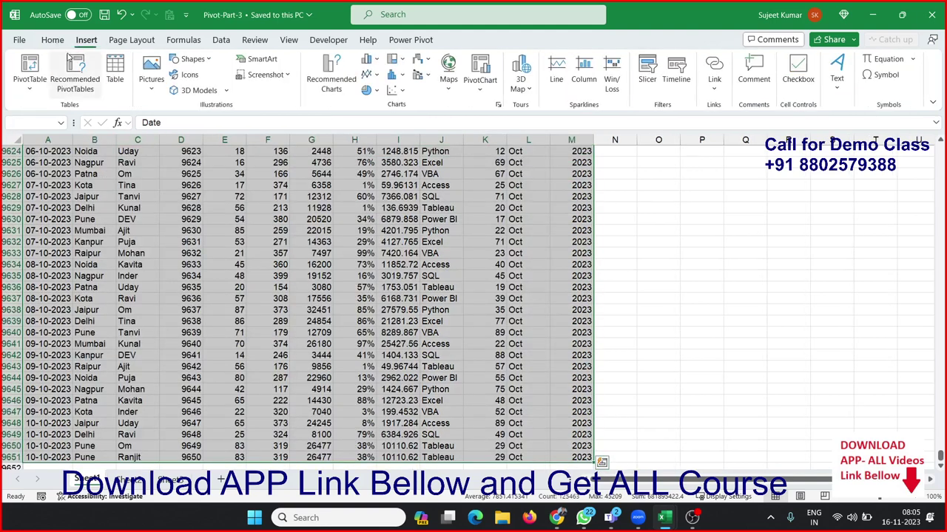
pyautogui.click(42, 67)
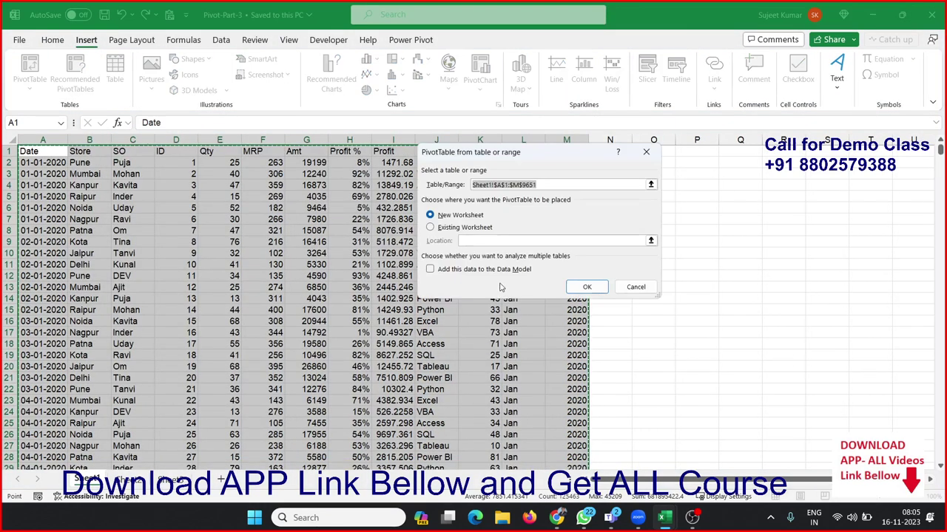
pyautogui.click(584, 287)
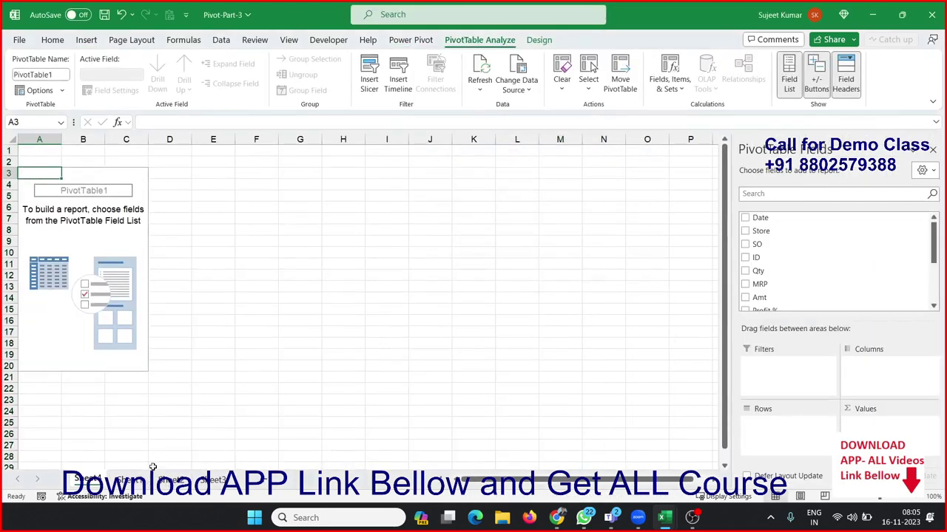
# On the data sheet, move to A9652, the empty row below record 9651
pyautogui.click(130, 480)
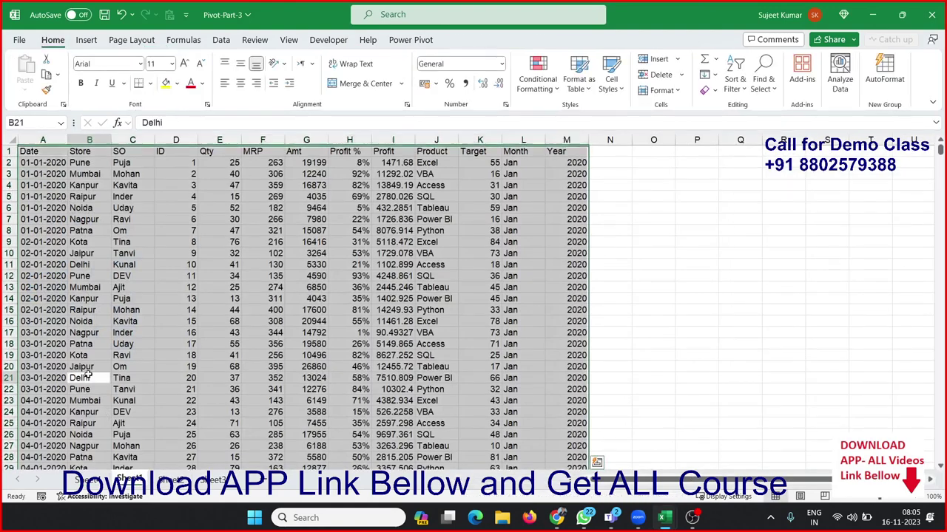
pyautogui.hotkey('ctrl', 'Down')
pyautogui.press('Down')
pyautogui.press('Left')
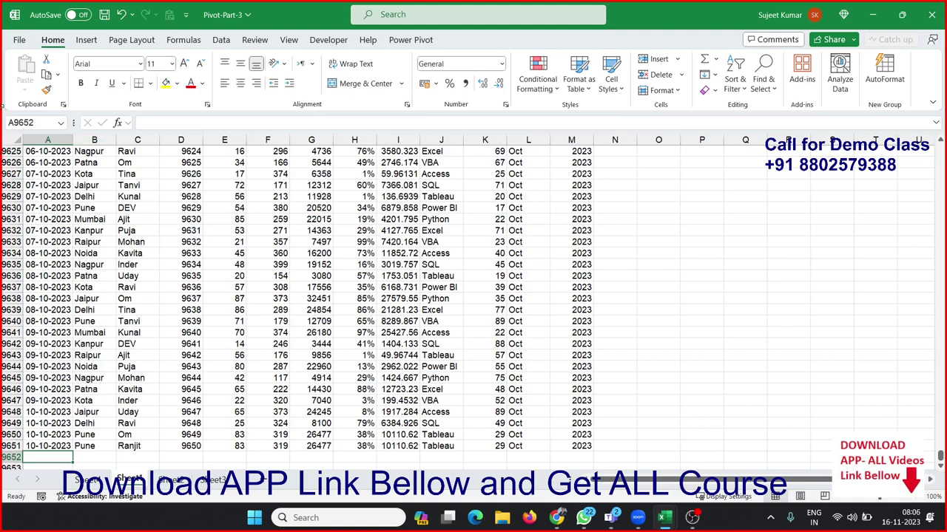
# Open the recent 2.Dashboard -2-Final workbook
pyautogui.click(21, 42)
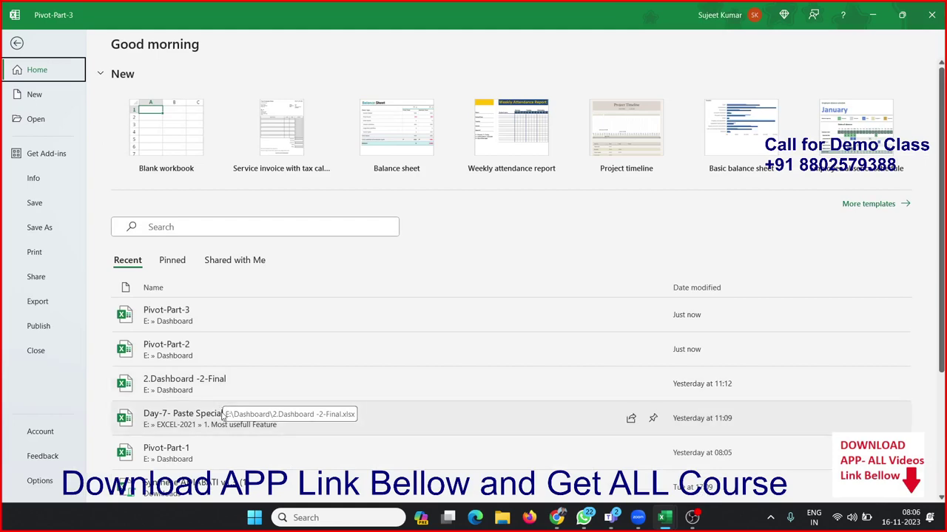
pyautogui.scroll(-1, 218, 444)
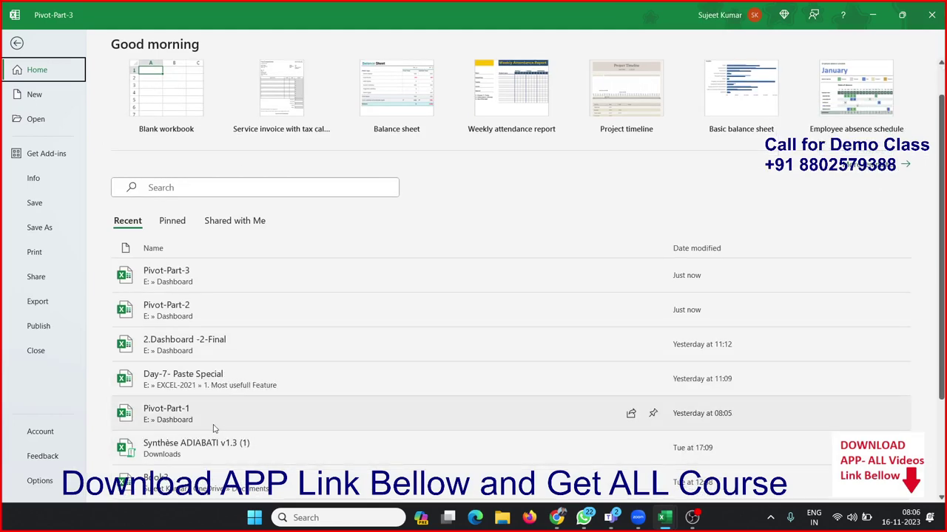
pyautogui.click(200, 344)
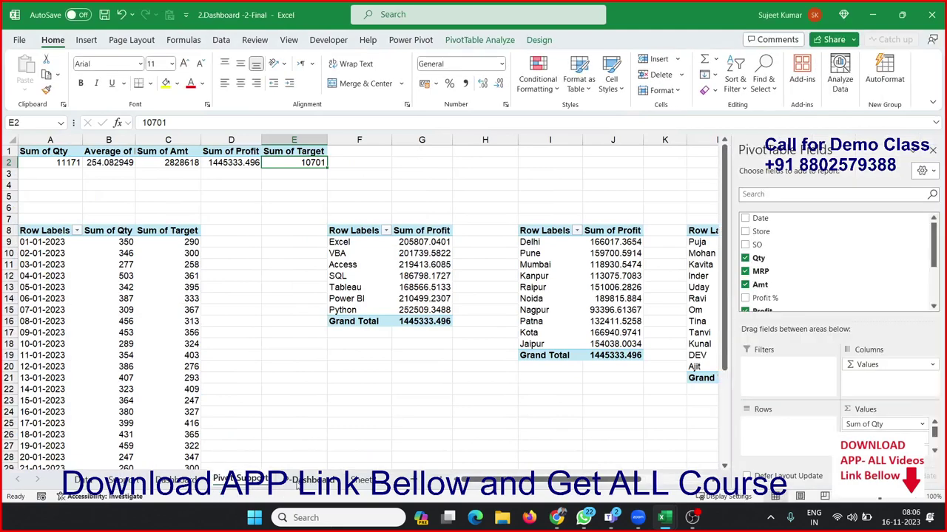
# Review its Dashboard and Pivot Support sheets, then close the workbook
pyautogui.click(305, 480)
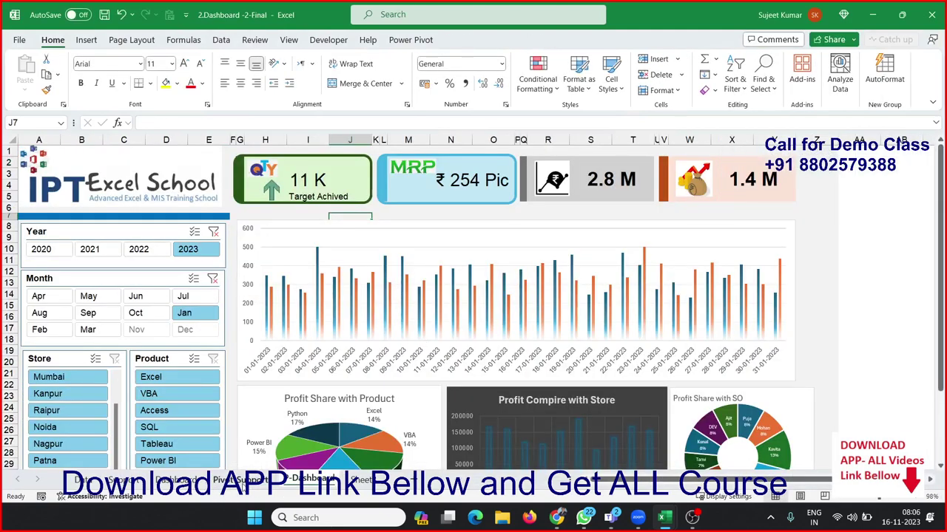
pyautogui.click(244, 480)
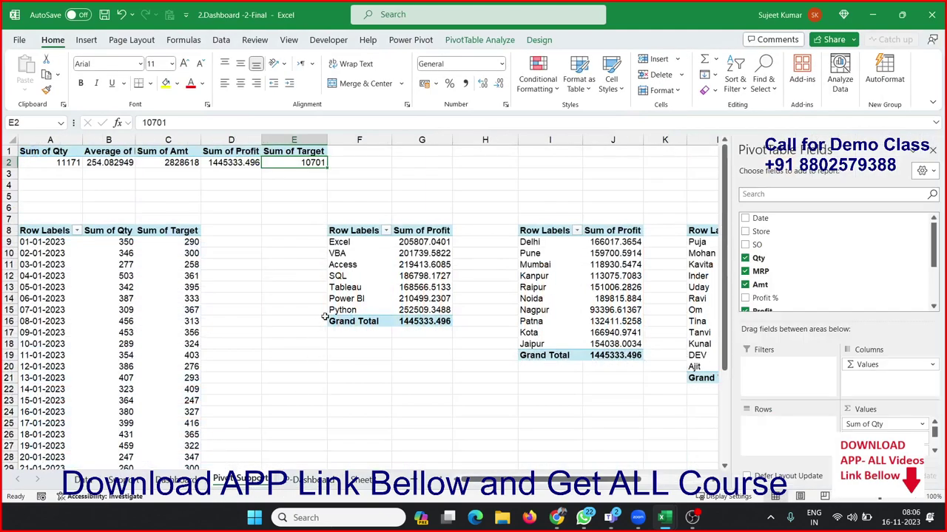
pyautogui.scroll(-4, 323, 316)
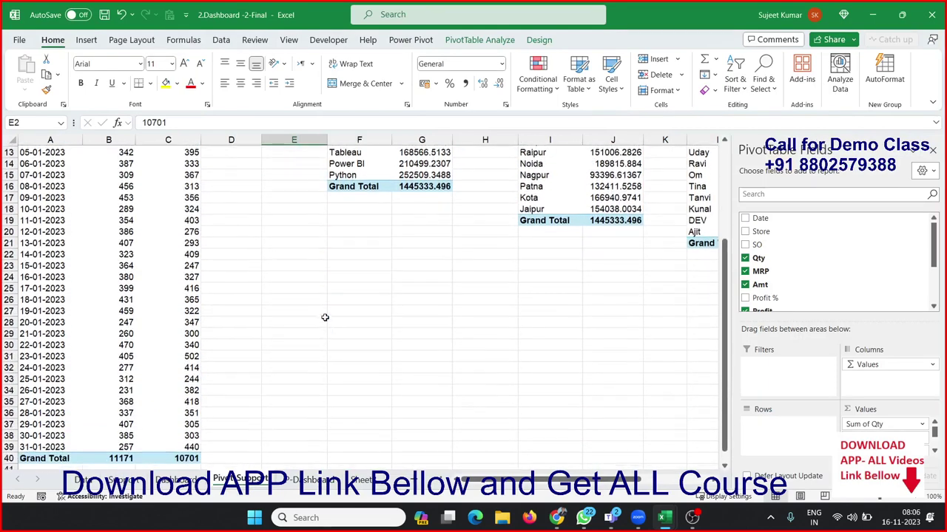
pyautogui.click(310, 480)
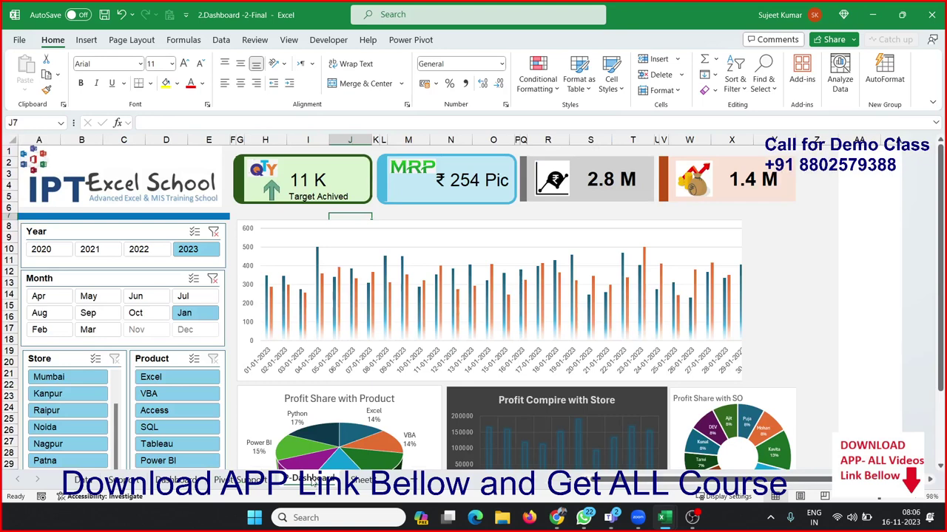
pyautogui.click(264, 488)
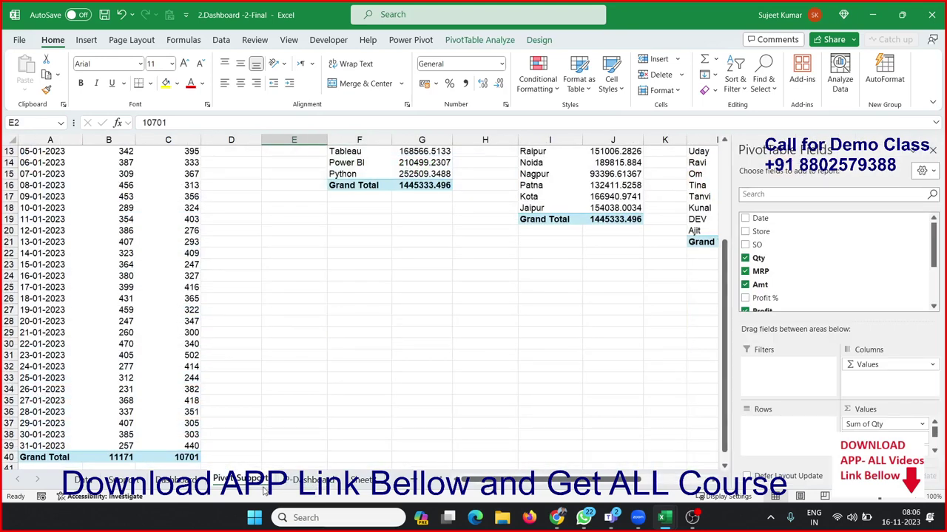
pyautogui.click(130, 288)
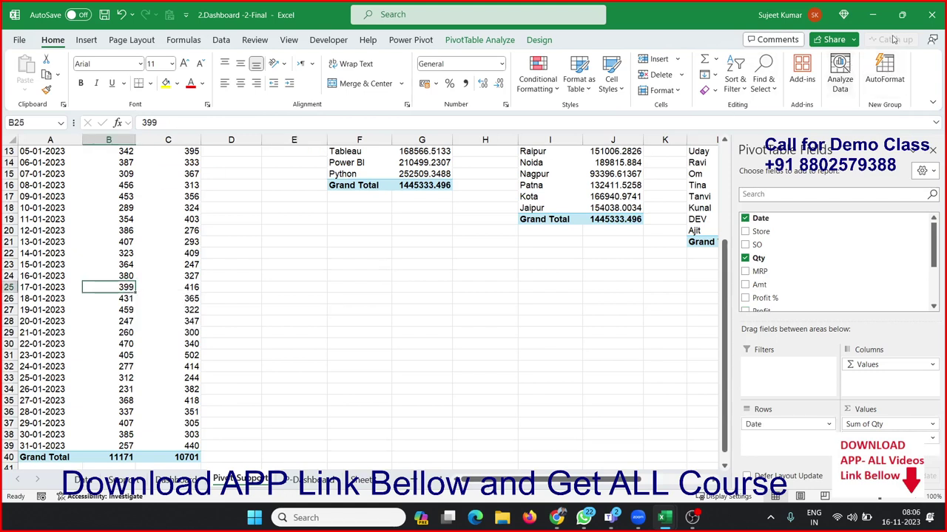
pyautogui.click(931, 14)
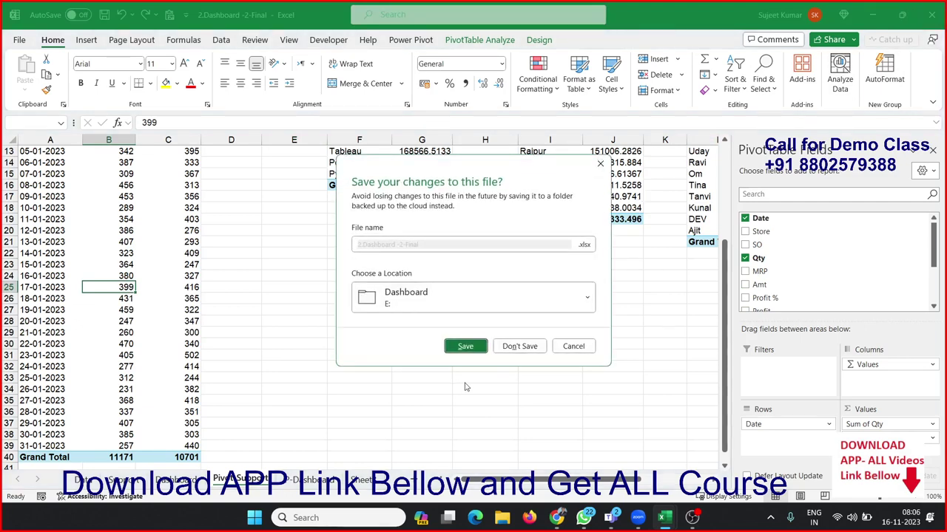
# Don't save the dashboard, then convert A1:M9651 into Table1 with headers
pyautogui.click(518, 348)
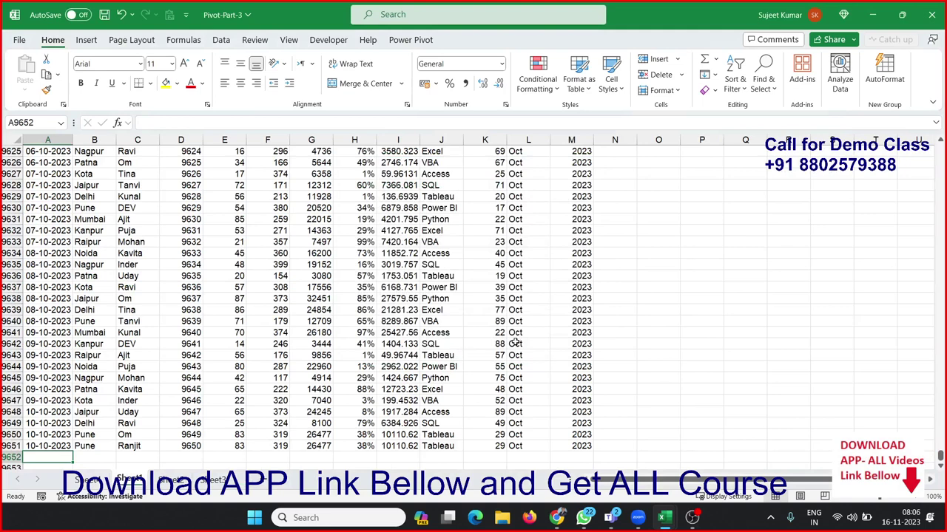
pyautogui.hotkey('ctrl', 'Up')
pyautogui.hotkey('ctrl', 'Up')
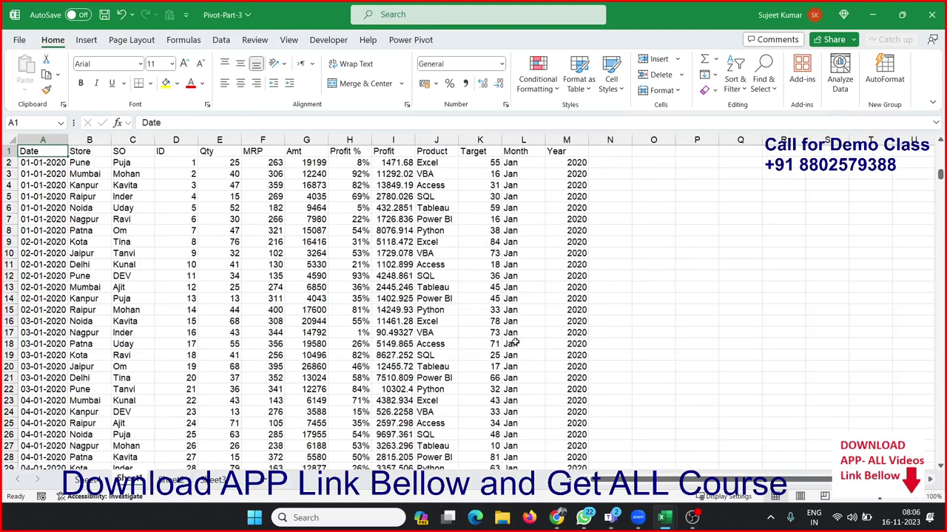
pyautogui.hotkey('ctrl', 'shift', 'Right')
pyautogui.hotkey('ctrl', 'shift', 'Down')
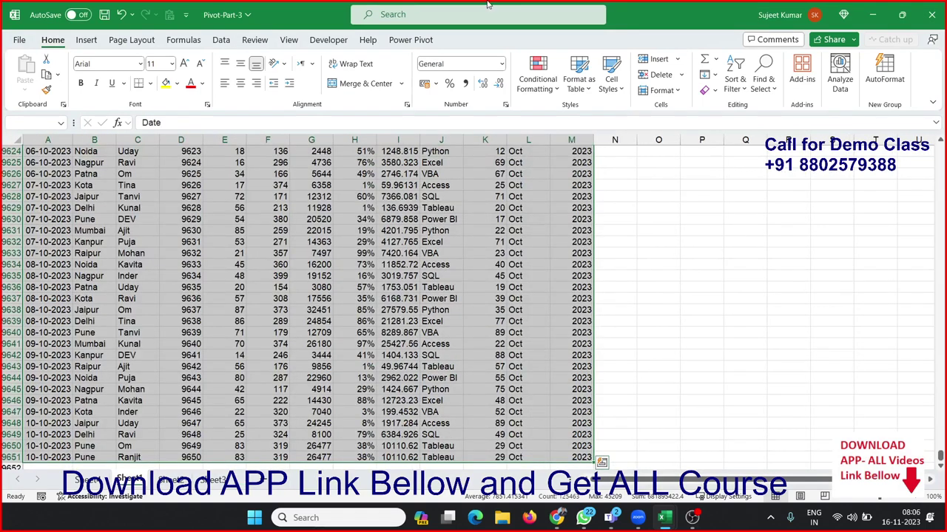
pyautogui.click(95, 42)
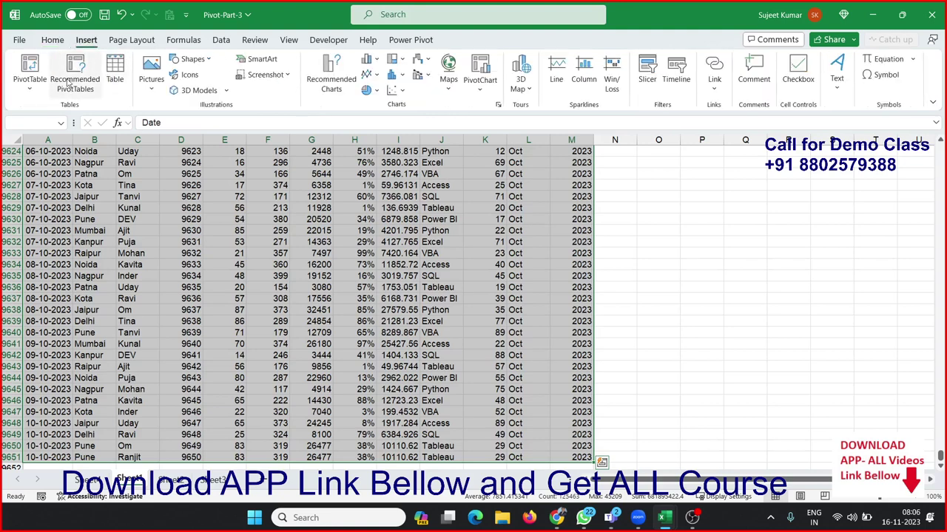
pyautogui.click(116, 74)
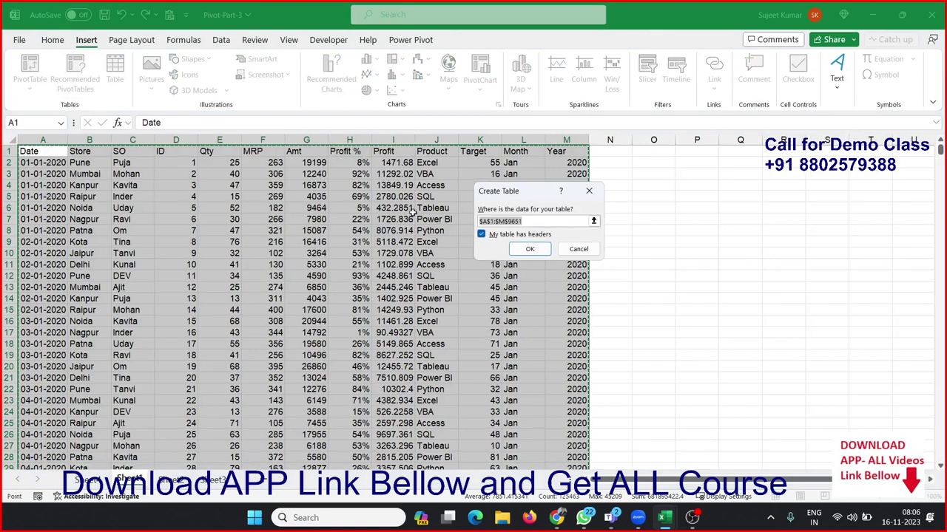
pyautogui.click(534, 250)
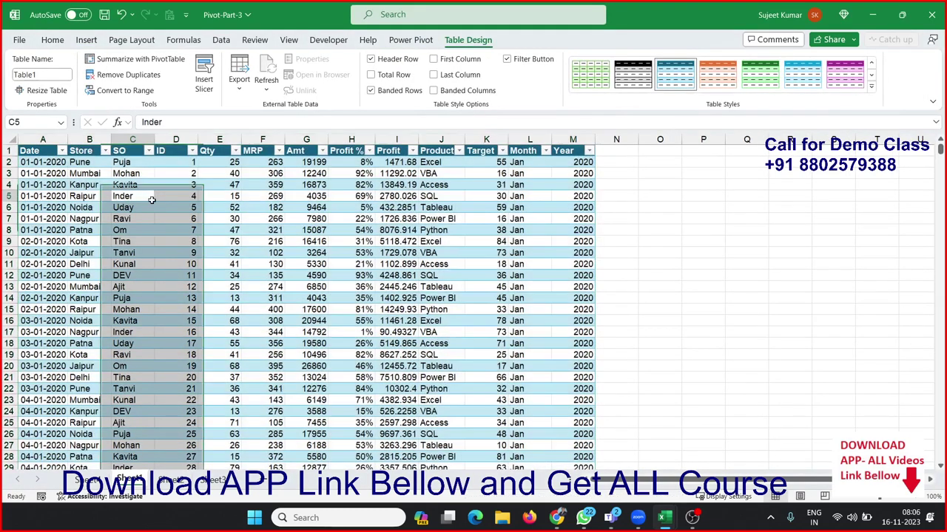
# Enter today's date in A9652 just below the table's last row
pyautogui.click(140, 197)
pyautogui.hotkey('ctrl', 'Down')
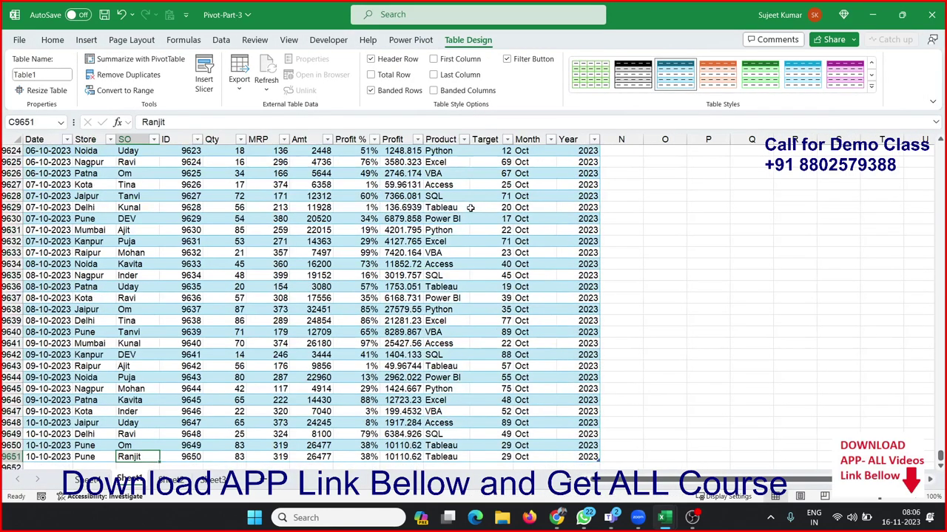
pyautogui.press('Down')
pyautogui.press('Down')
pyautogui.press('Left')
pyautogui.press('Left')
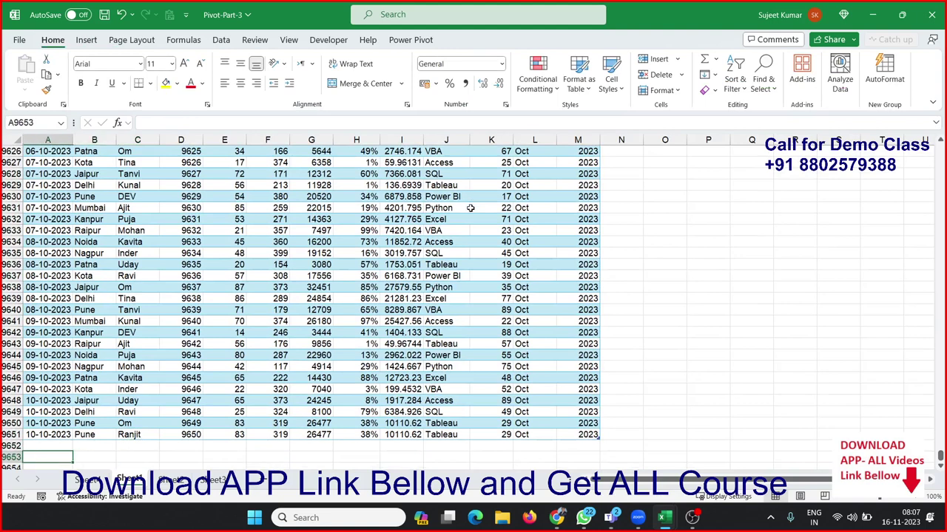
pyautogui.press('Up')
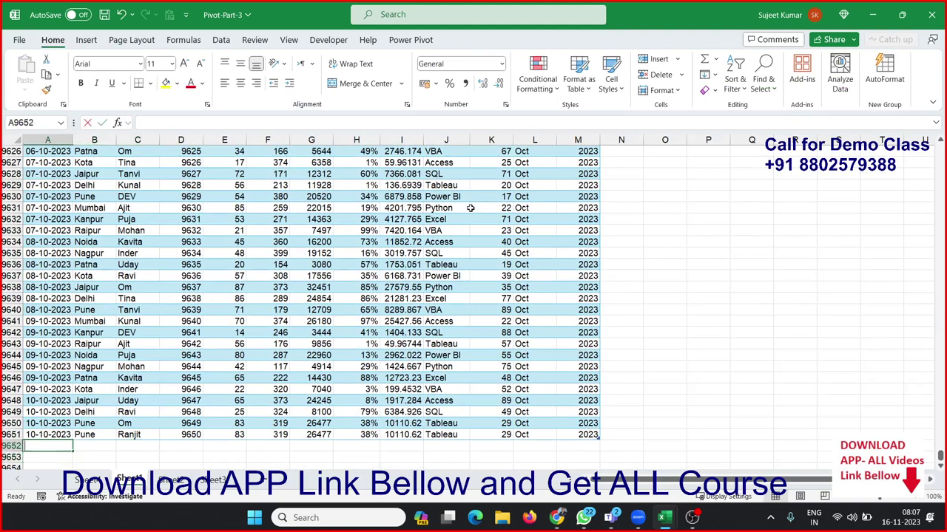
pyautogui.hotkey('ctrl', ';')
pyautogui.press('Return')
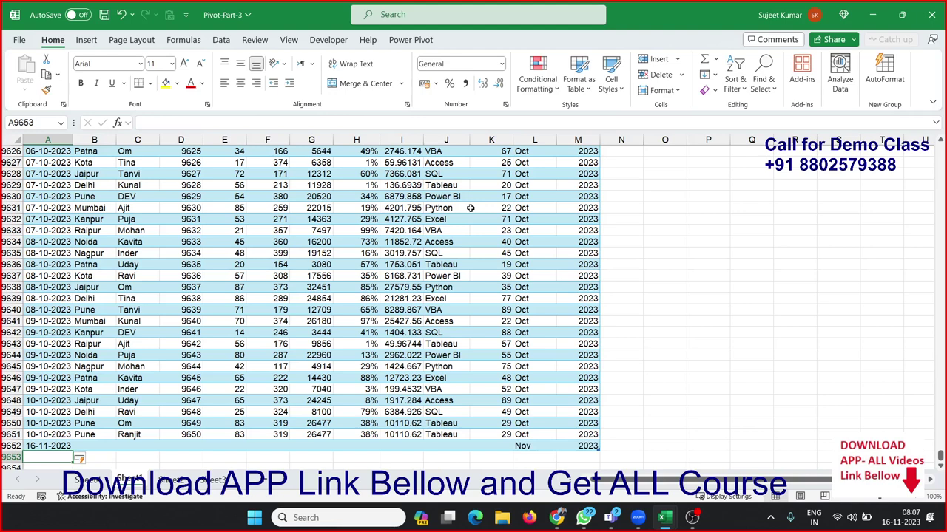
# Undo the table expansion, the date entry and the table conversion
pyautogui.hotkey('ctrl', 'z')
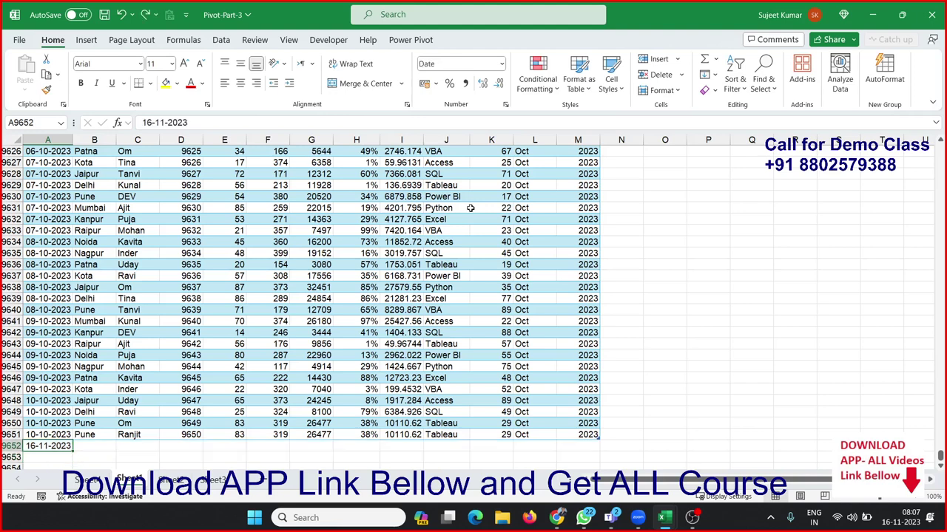
pyautogui.press('Up')
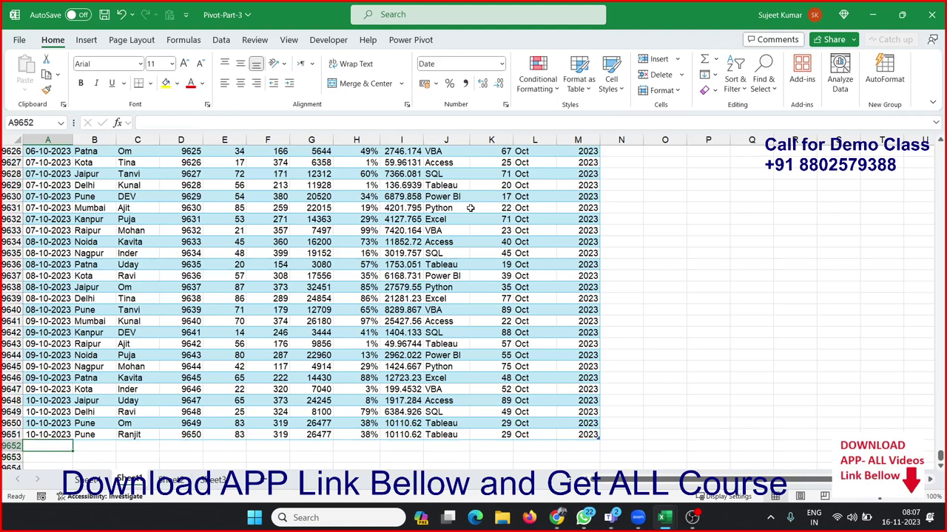
pyautogui.press('Down')
pyautogui.hotkey('ctrl', 'z')
pyautogui.hotkey('ctrl', 'z')
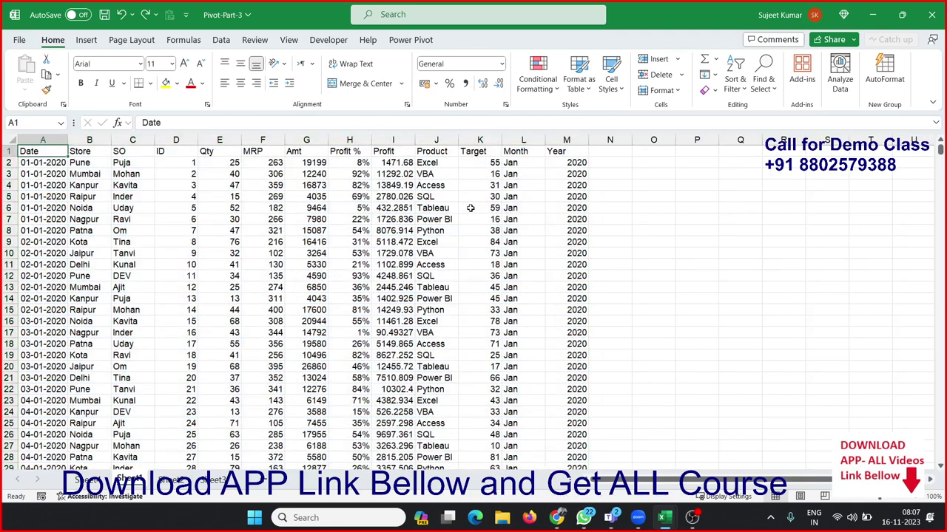
pyautogui.hotkey('ctrl', 'Down')
pyautogui.press('Down')
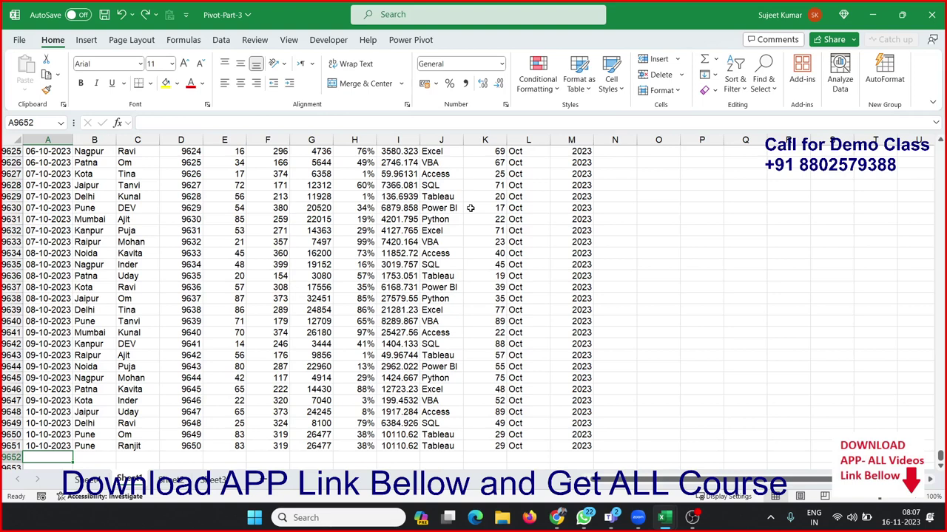
pyautogui.press('Up')
pyautogui.hotkey('ctrl', 'Up')
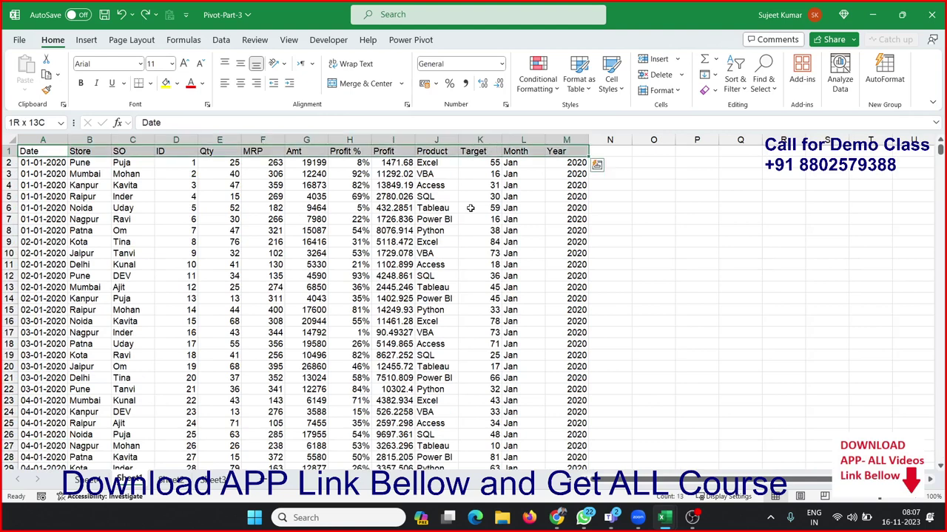
pyautogui.hotkey('ctrl', 'shift', 'End')
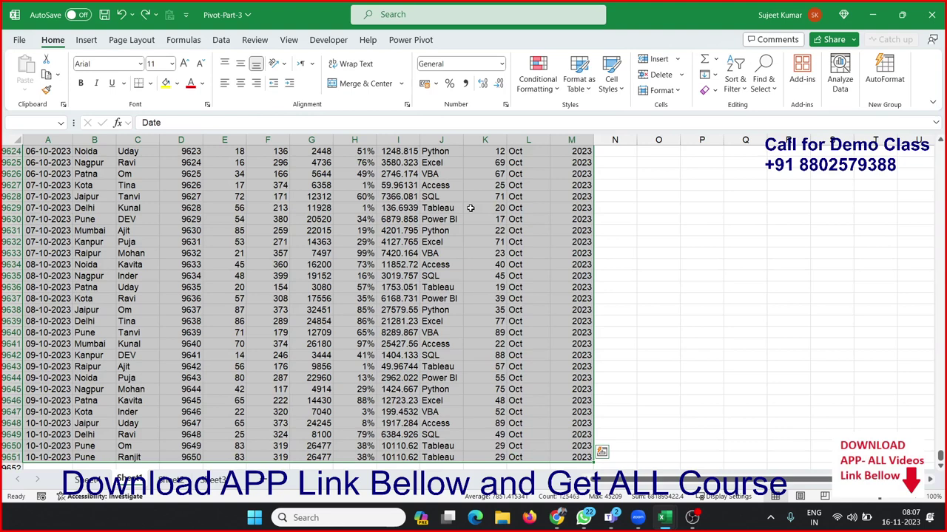
pyautogui.hotkey('ctrl', 'Home')
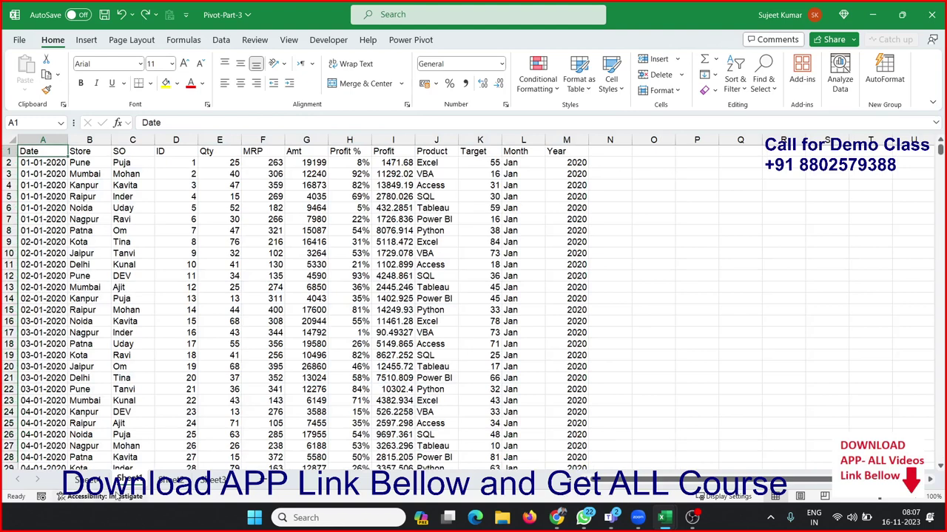
# Select F3 on the PivotTable sheet and bring up the PivotTable source choices
pyautogui.click(87, 480)
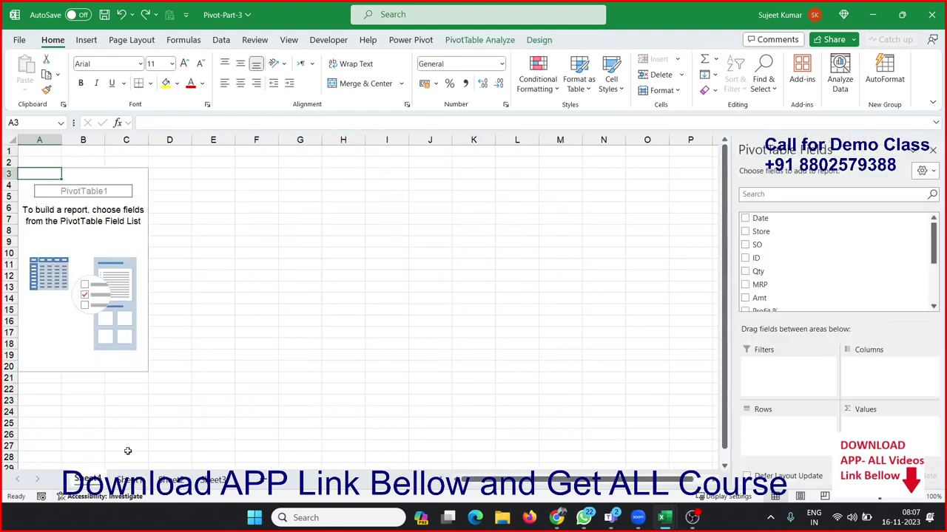
pyautogui.click(266, 172)
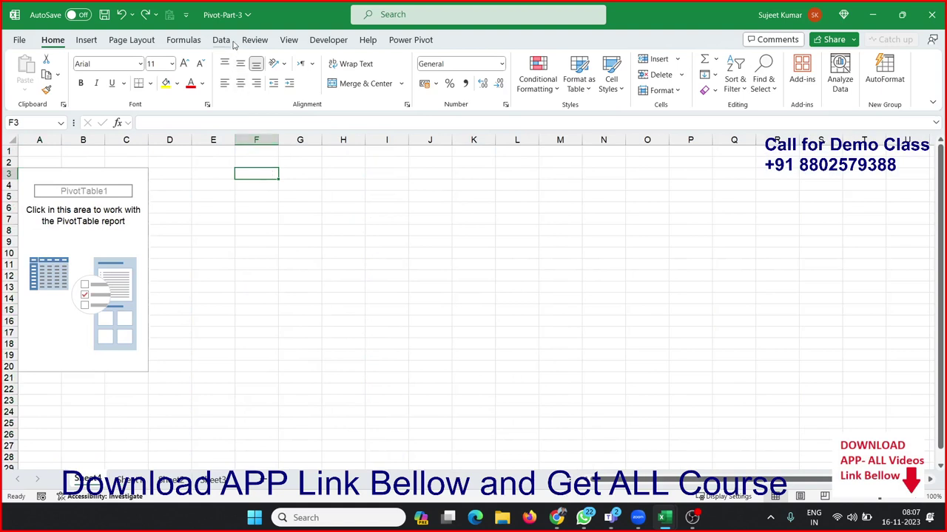
pyautogui.click(83, 42)
pyautogui.click(21, 89)
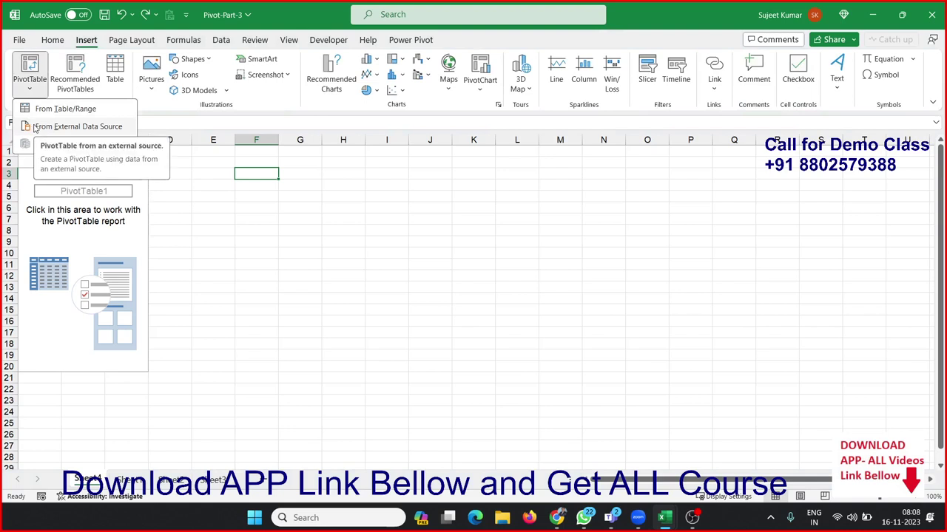
# Choose an external connection and browse to the E:\Dashboard folder
pyautogui.click(35, 127)
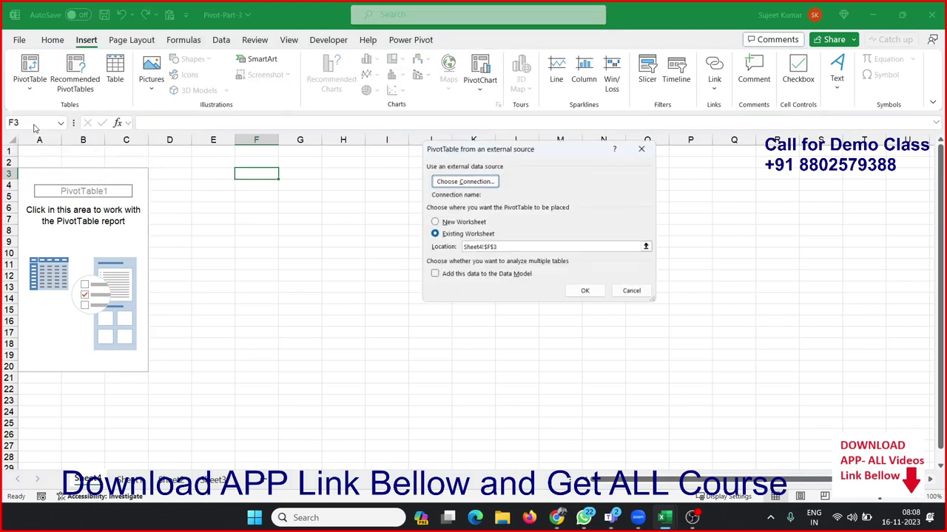
pyautogui.click(453, 186)
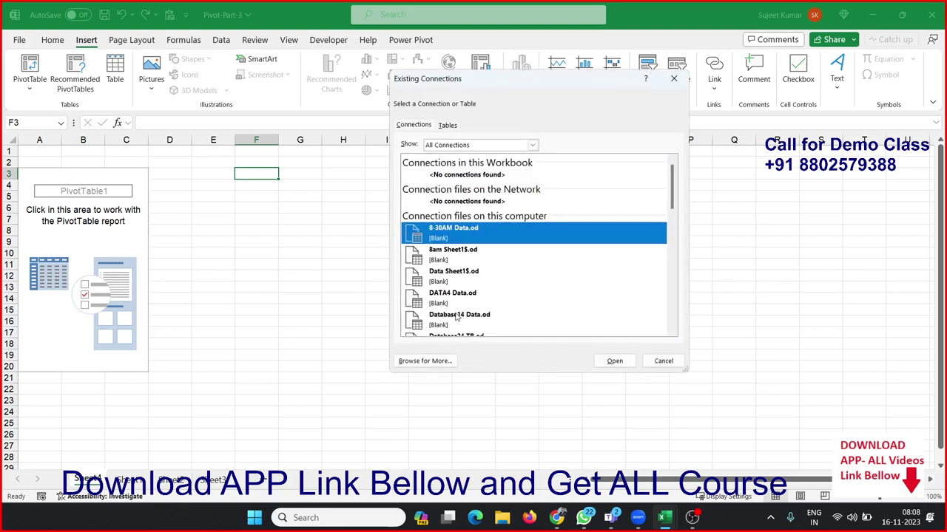
pyautogui.click(426, 361)
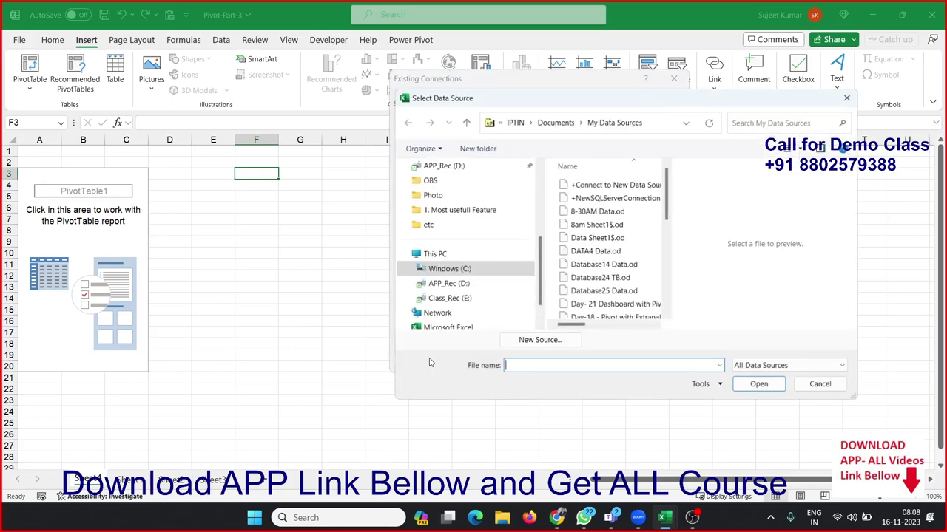
pyautogui.moveTo(458, 311)
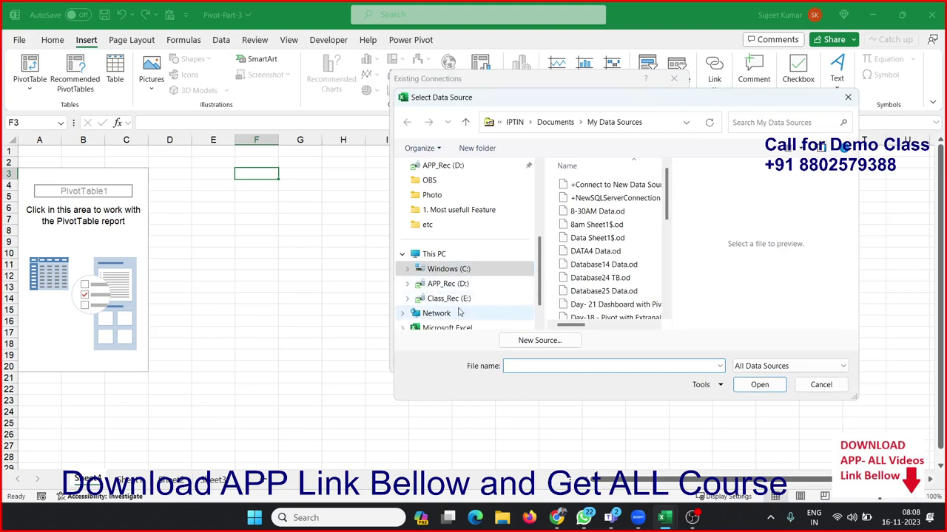
pyautogui.click(452, 299)
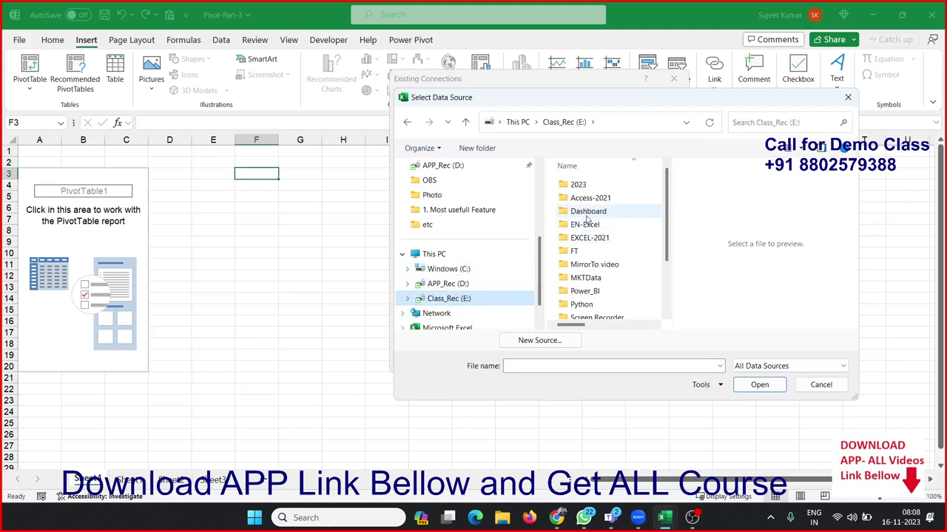
pyautogui.click(588, 213)
pyautogui.doubleClick(588, 215)
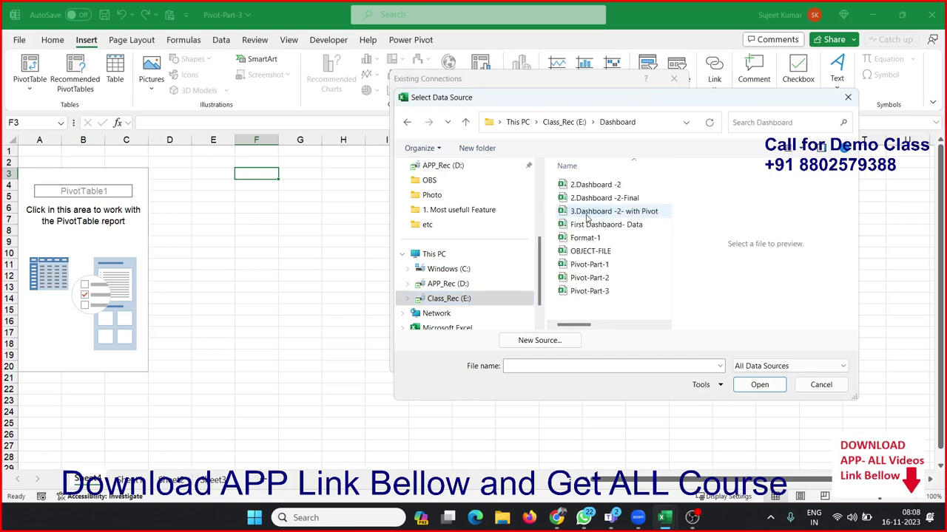
# Use Pivot-Part-3's Sheet1$ table as the source and create PivotTable2 at F3
pyautogui.click(618, 296)
pyautogui.click(755, 384)
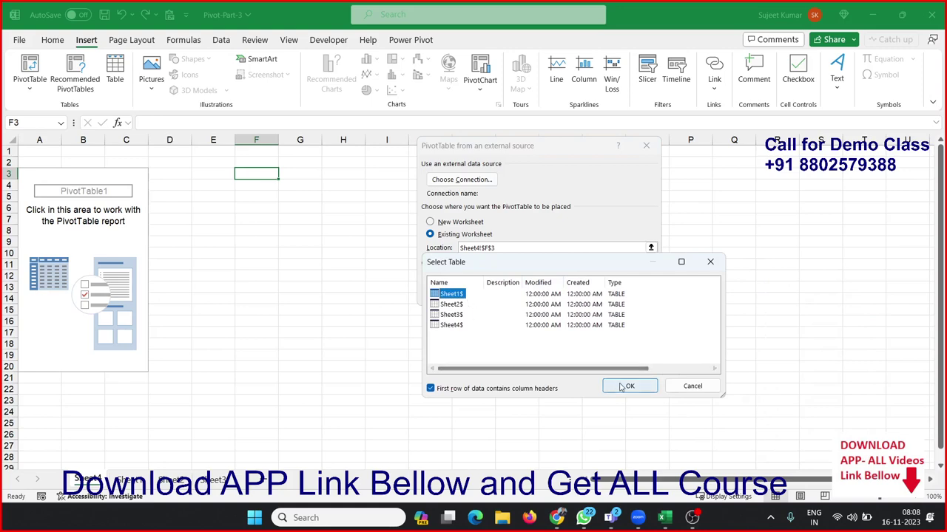
pyautogui.click(630, 386)
pyautogui.click(590, 296)
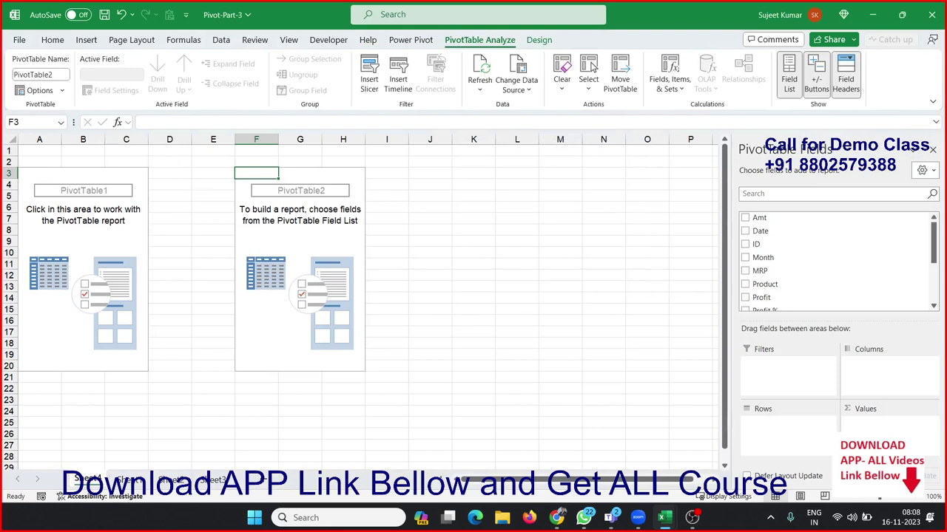
pyautogui.click(296, 210)
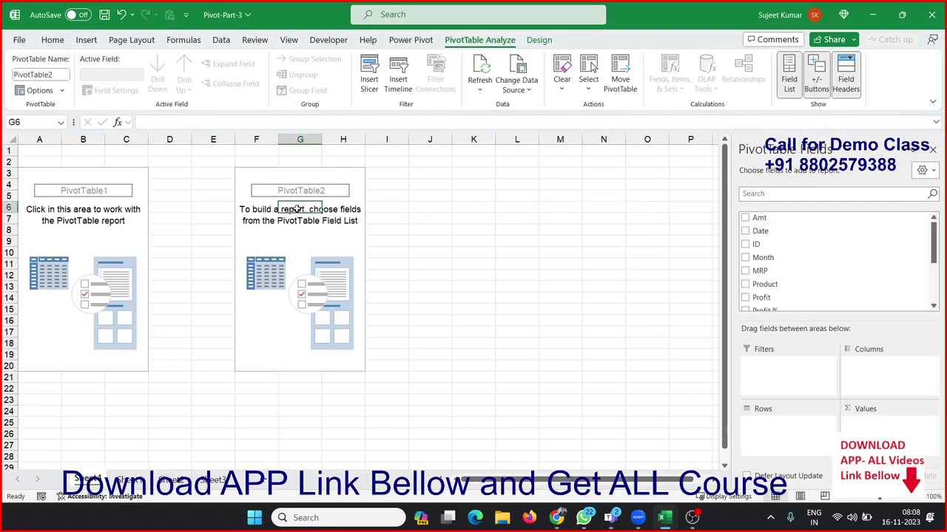
pyautogui.rightClick(297, 210)
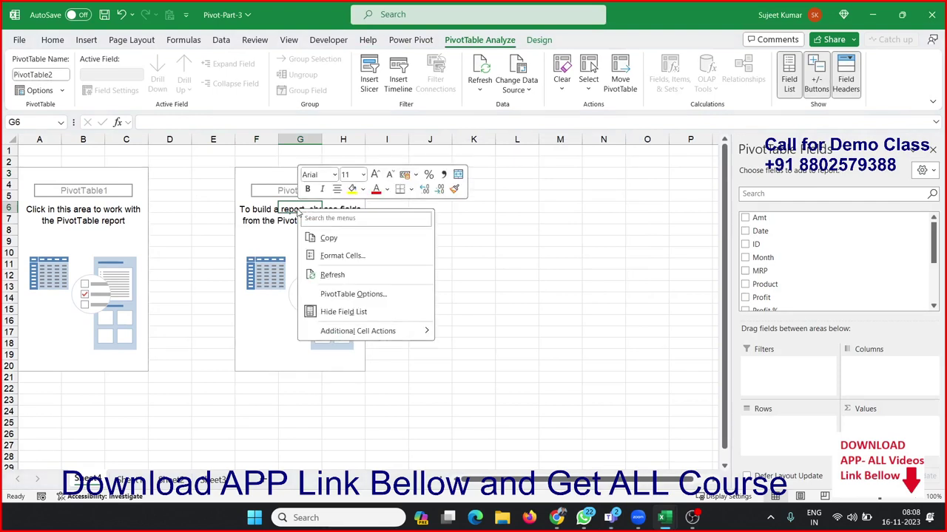
pyautogui.click(331, 275)
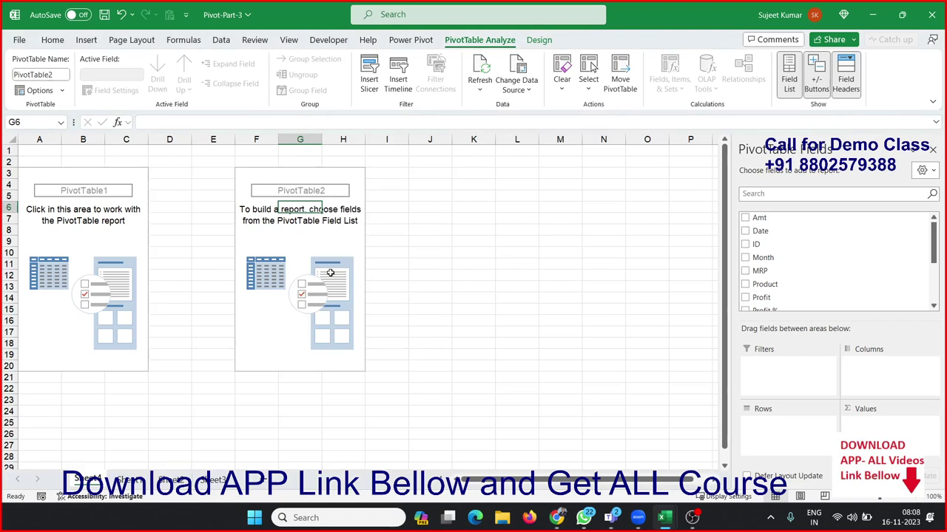
pyautogui.click(133, 479)
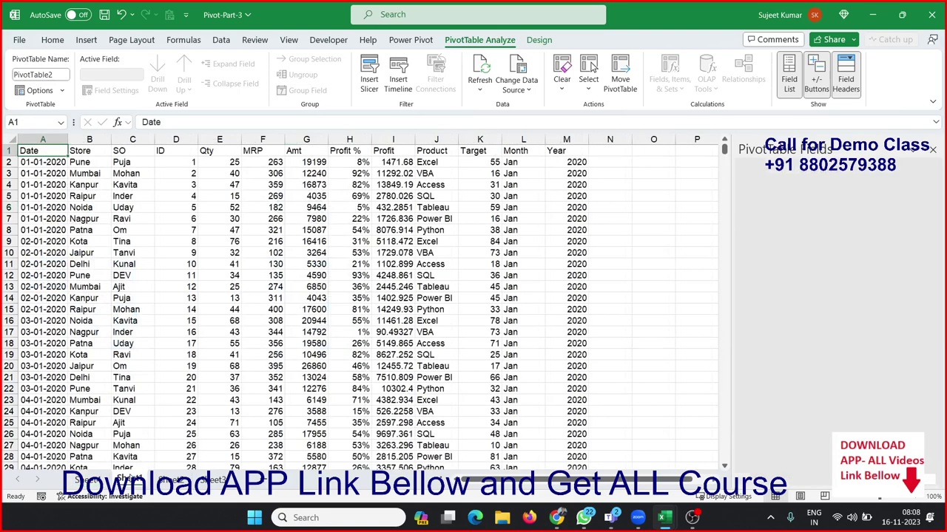
pyautogui.click(87, 411)
pyautogui.hotkey('ctrl', 'Down')
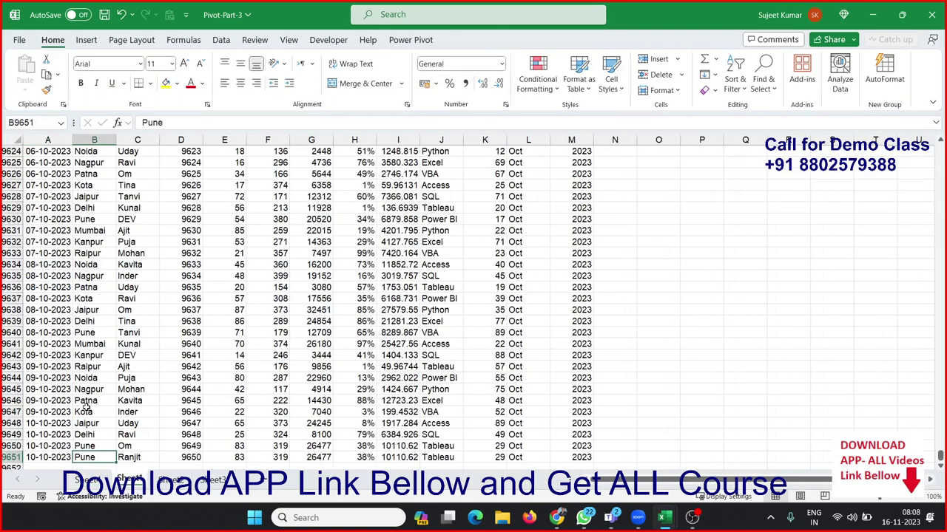
pyautogui.press('Down')
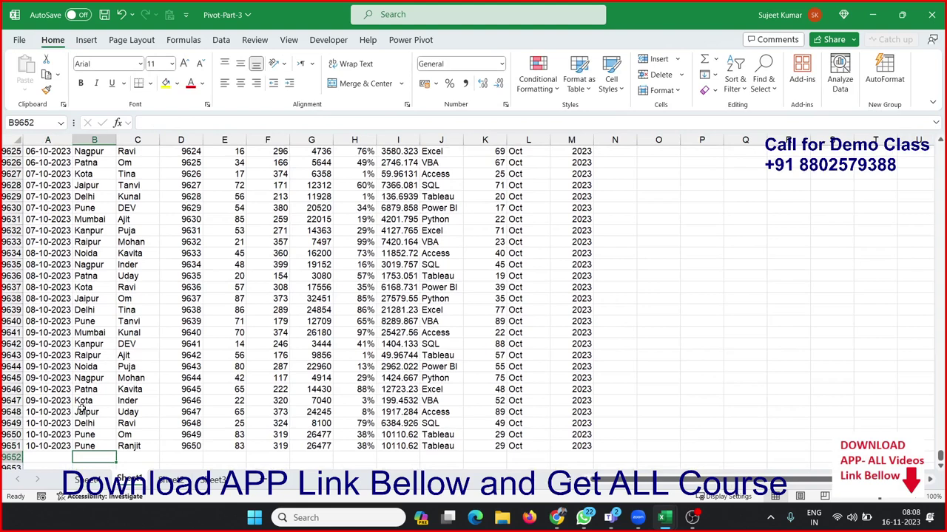
pyautogui.click(95, 486)
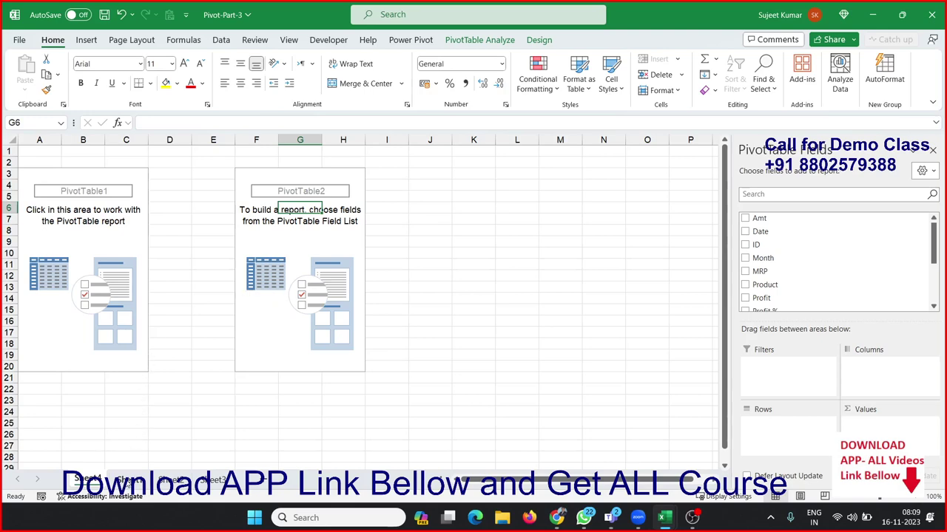
pyautogui.click(129, 482)
pyautogui.click(94, 446)
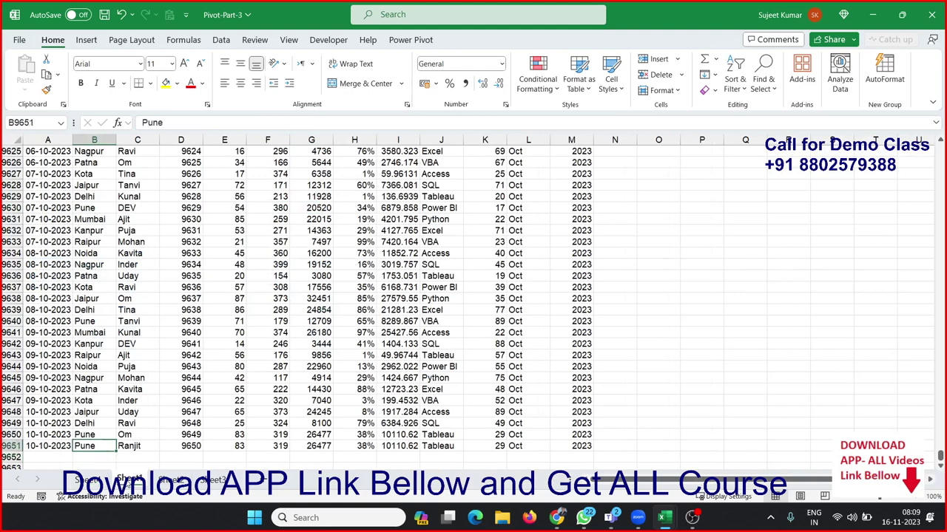
pyautogui.moveTo(94, 457); pyautogui.dragTo(94, 463)
pyautogui.press('Up')
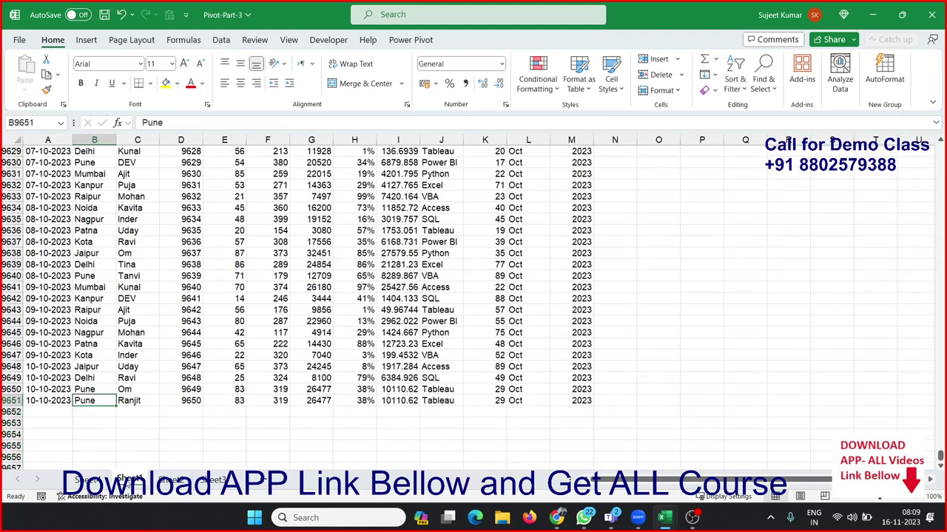
pyautogui.hotkey('ctrl', 'Up')
pyautogui.press('Right')
pyautogui.press('Right')
pyautogui.press('Right')
pyautogui.press('Right')
pyautogui.press('Right')
pyautogui.press('Right')
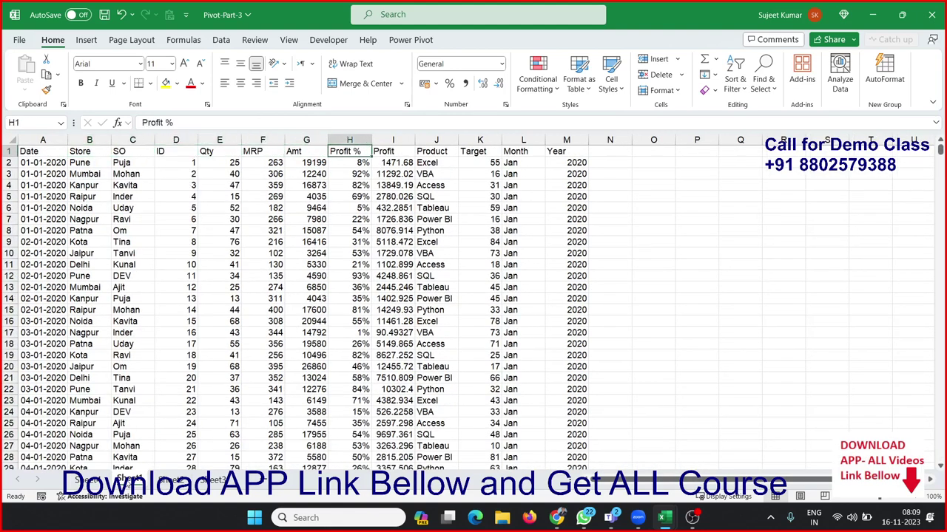
pyautogui.hotkey('ctrl', 'Right')
pyautogui.press('Right')
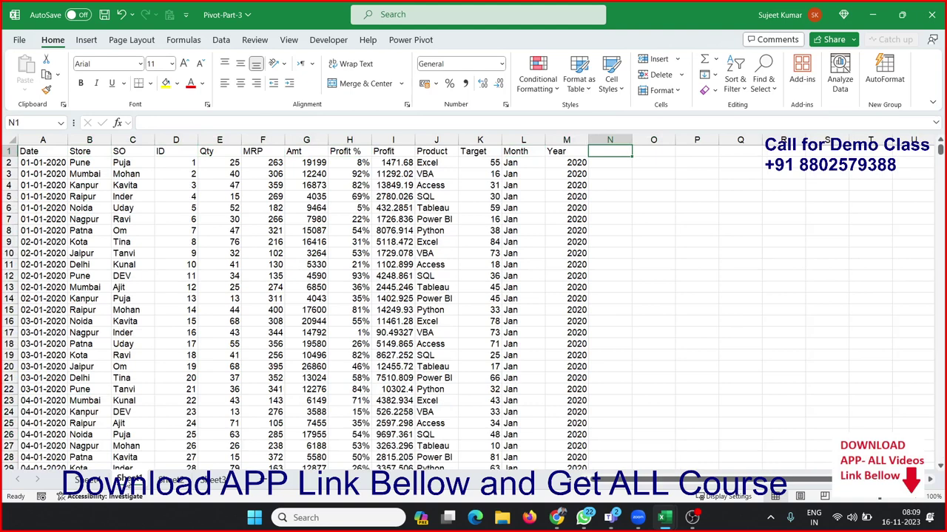
pyautogui.hotkey('shift', 'Right')
pyautogui.hotkey('shift', 'Right')
pyautogui.hotkey('shift', 'Right')
pyautogui.hotkey('shift', 'Right')
pyautogui.hotkey('shift', 'Right')
pyautogui.hotkey('shift', 'Right')
pyautogui.hotkey('shift', 'Right')
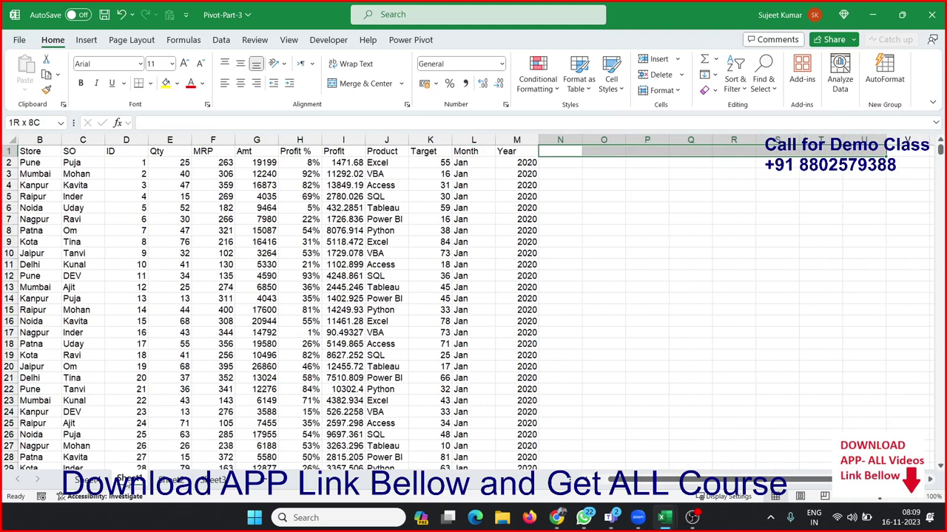
pyautogui.press('Left')
pyautogui.hotkey('ctrl', 'Left')
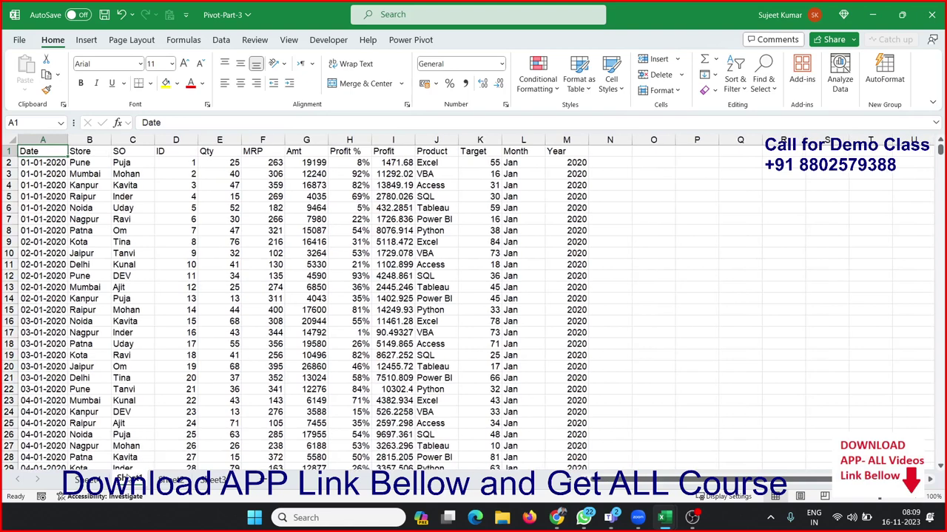
pyautogui.hotkey('ctrl', 'pageup')
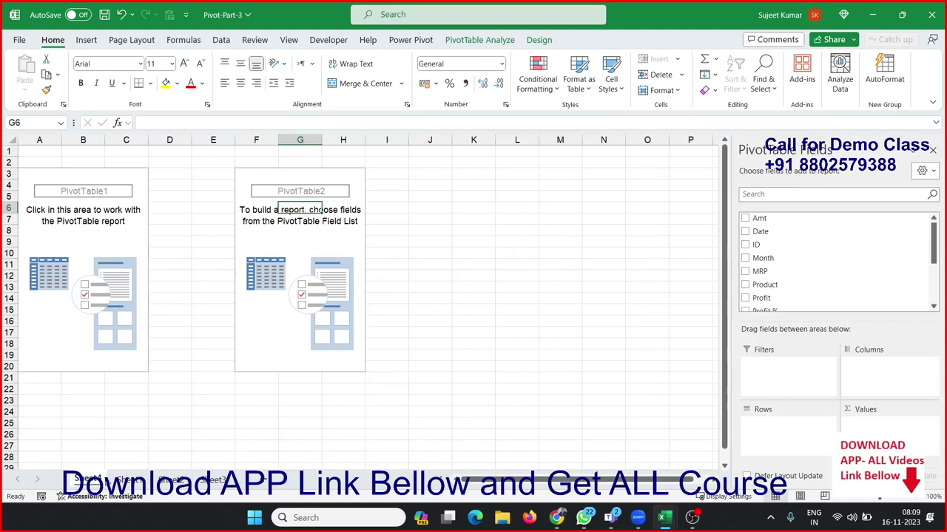
# Select cell H12, then switch to the raw sales data sheet
pyautogui.click(330, 273)
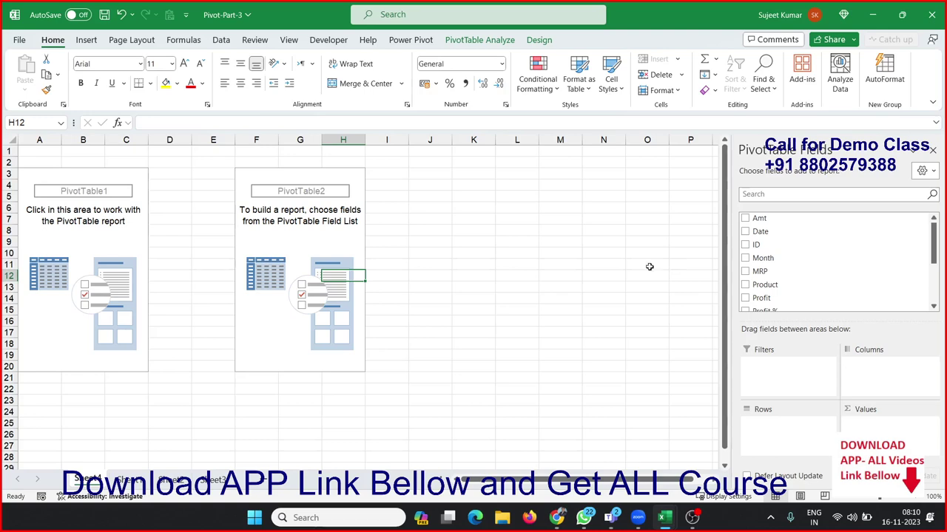
pyautogui.click(126, 479)
# Confirm column C's data ends at row 9651, then select F7 on the PivotTable sheet
pyautogui.click(119, 402)
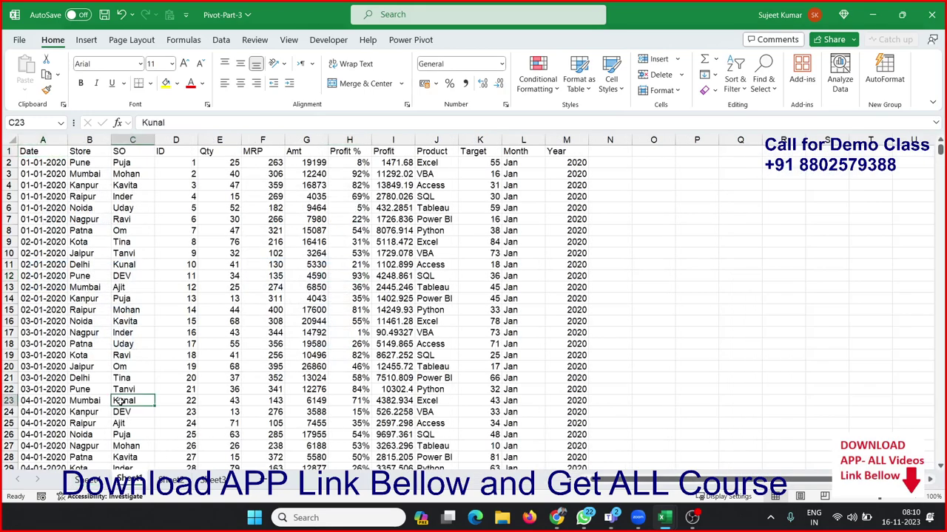
pyautogui.hotkey('ctrl', 'Down')
pyautogui.press('Down')
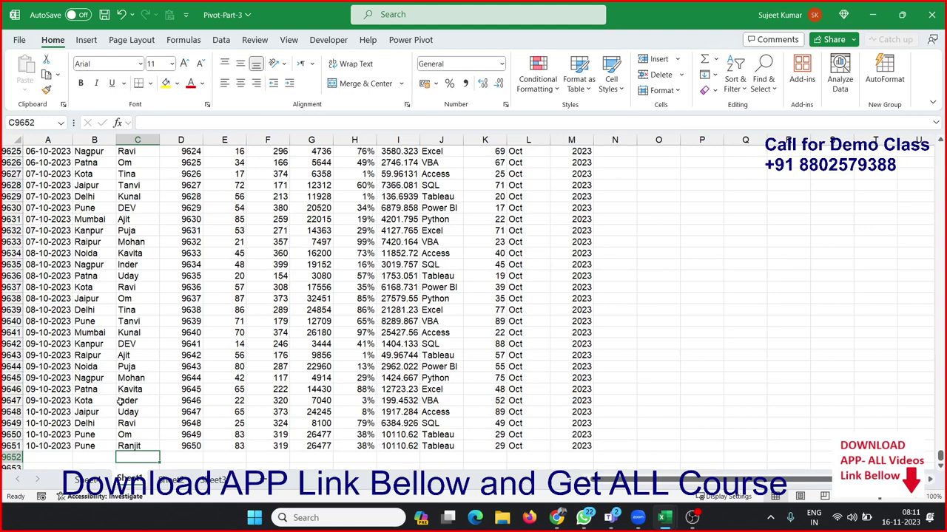
pyautogui.hotkey('ctrl', 'Up')
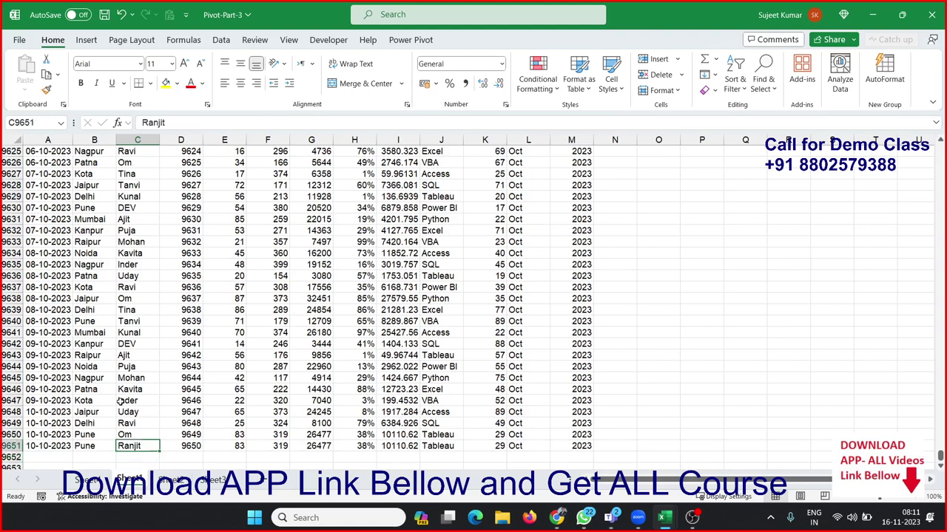
pyautogui.hotkey('ctrl', 'Up')
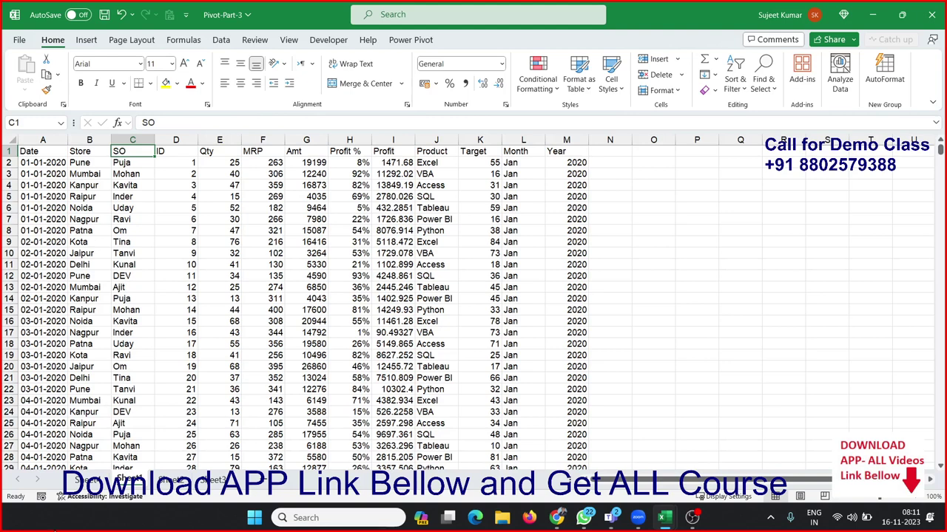
pyautogui.click(78, 481)
pyautogui.click(259, 220)
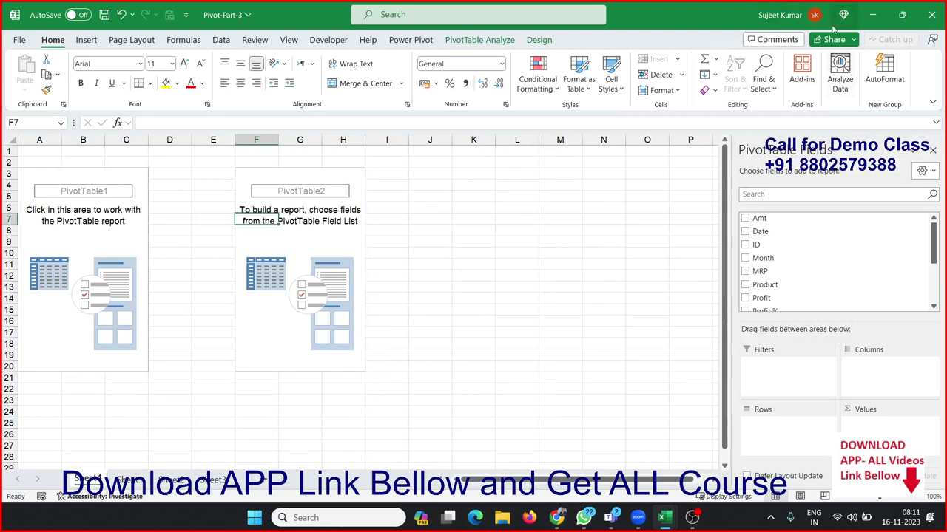
# Check the Pivot-Part-3 connection's definition, sourced from Sheet1$ of E:\Dashboard\Pivot-Part-3.xlsx, then cancel
pyautogui.click(218, 41)
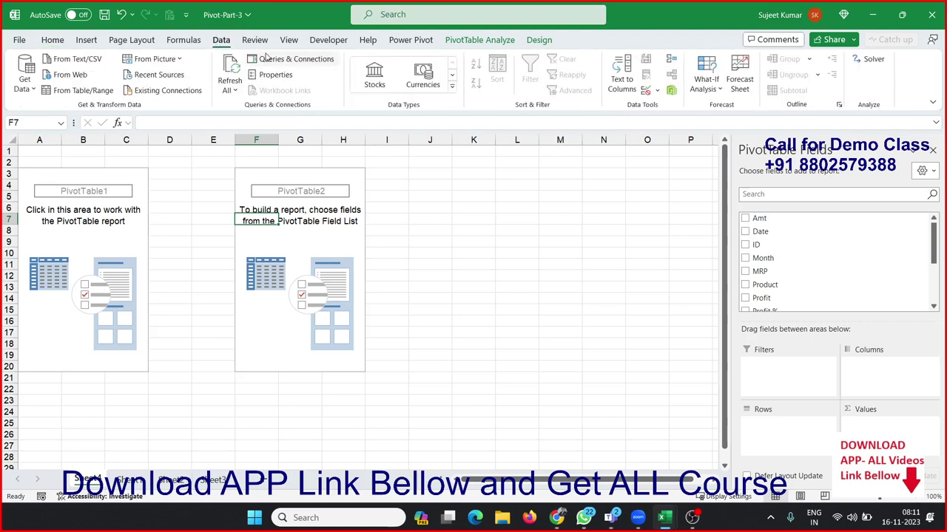
pyautogui.click(270, 59)
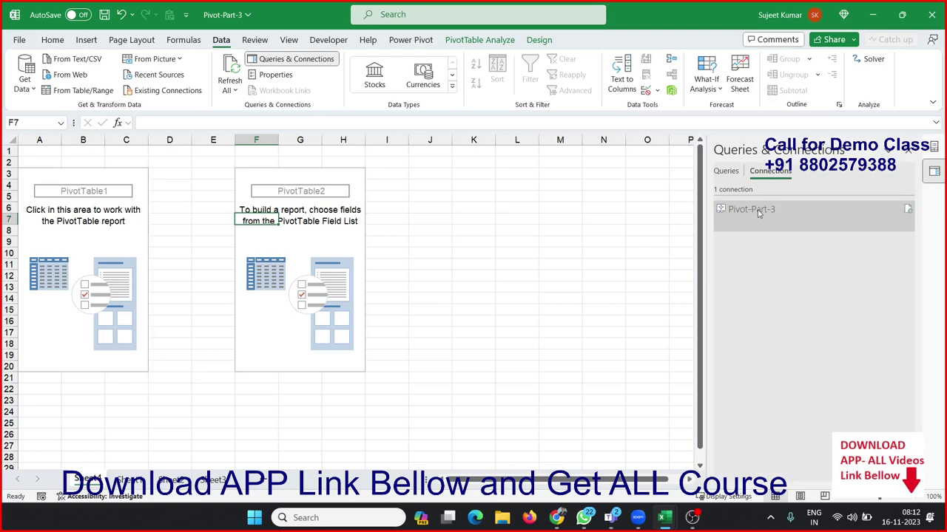
pyautogui.rightClick(755, 213)
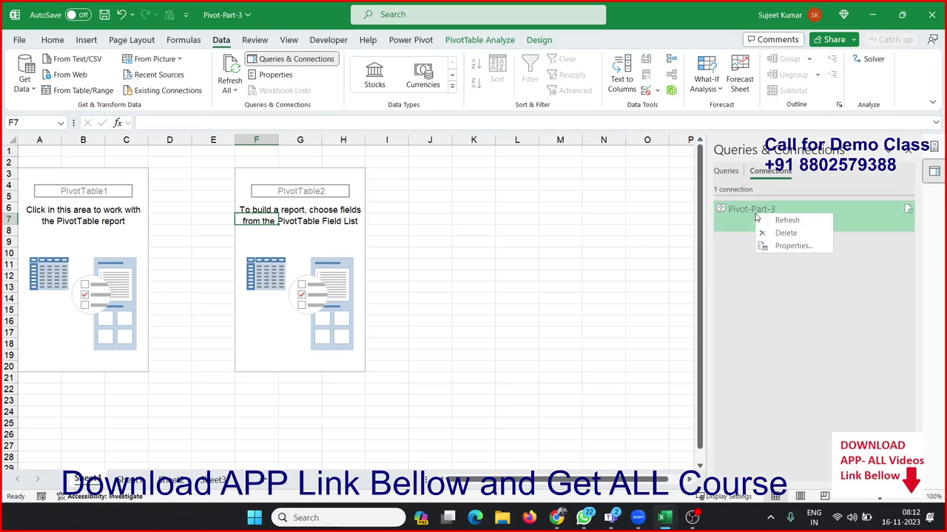
pyautogui.click(783, 245)
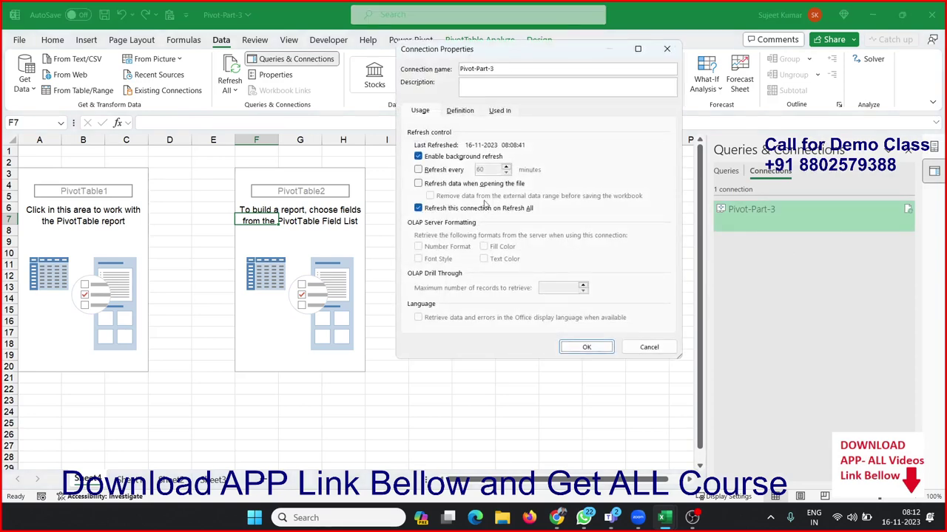
pyautogui.click(463, 112)
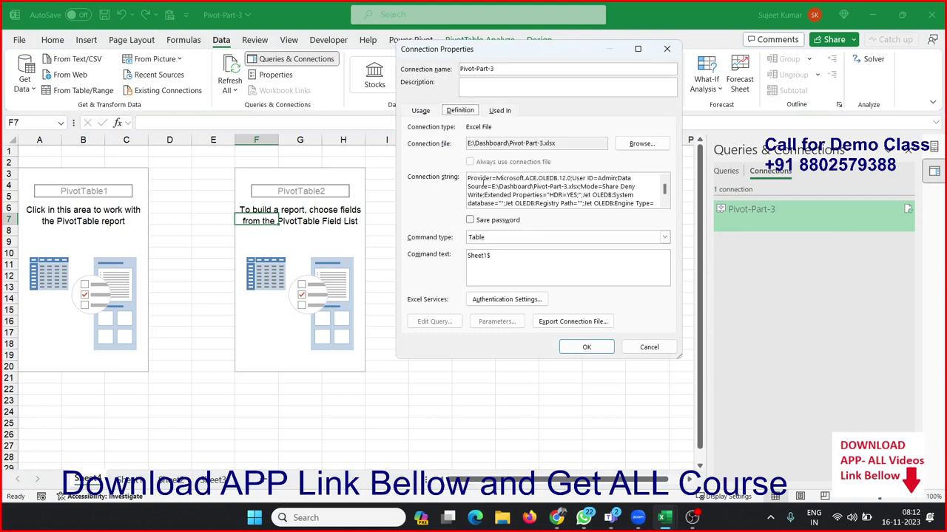
pyautogui.doubleClick(492, 144)
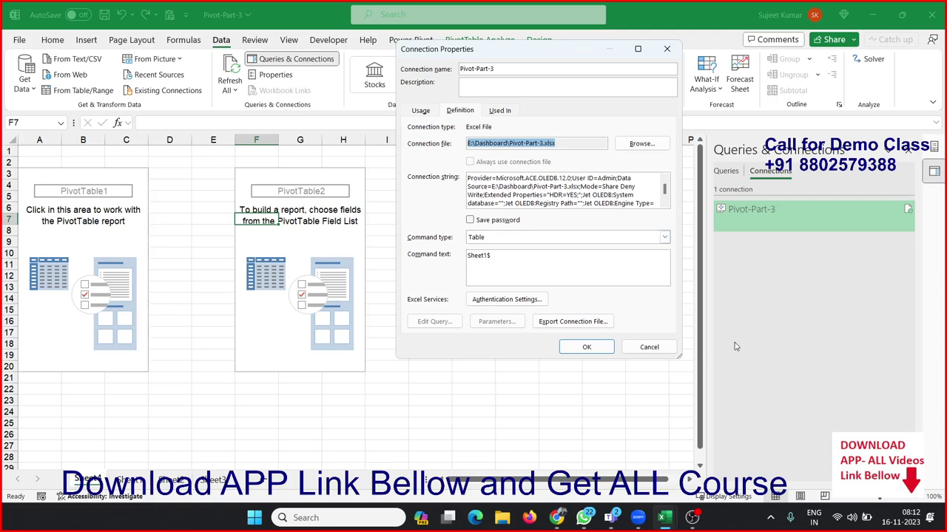
pyautogui.click(649, 346)
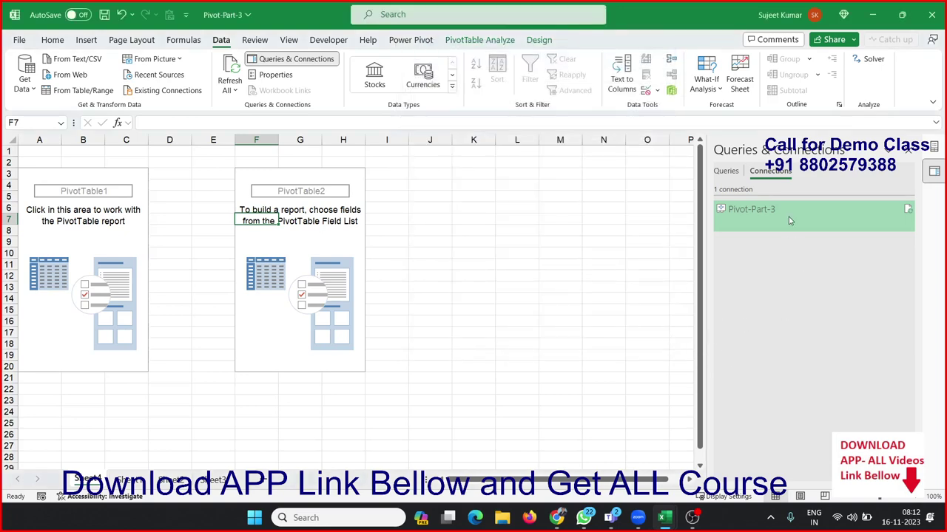
# On Sheet1, enter =OFFSET(Q1,0,0,2,1) in cell O3
pyautogui.click(136, 482)
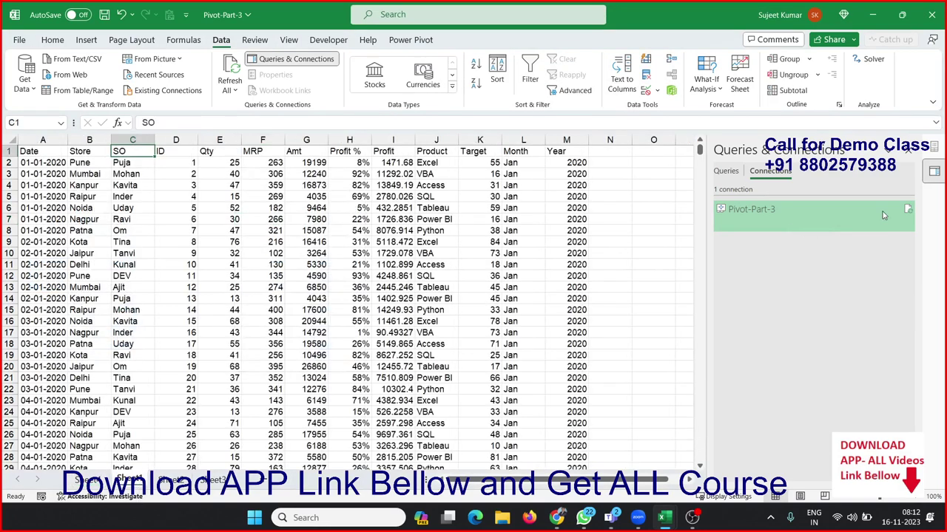
pyautogui.click(908, 150)
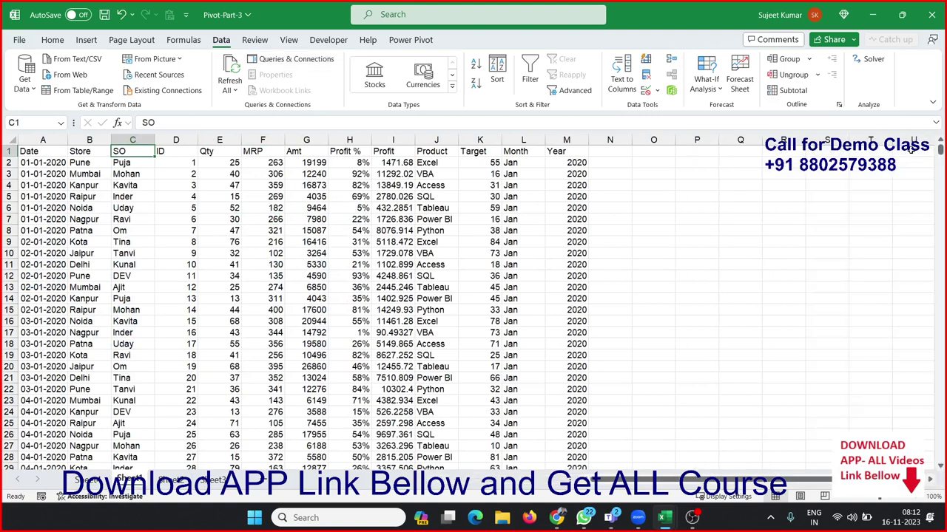
pyautogui.click(671, 173)
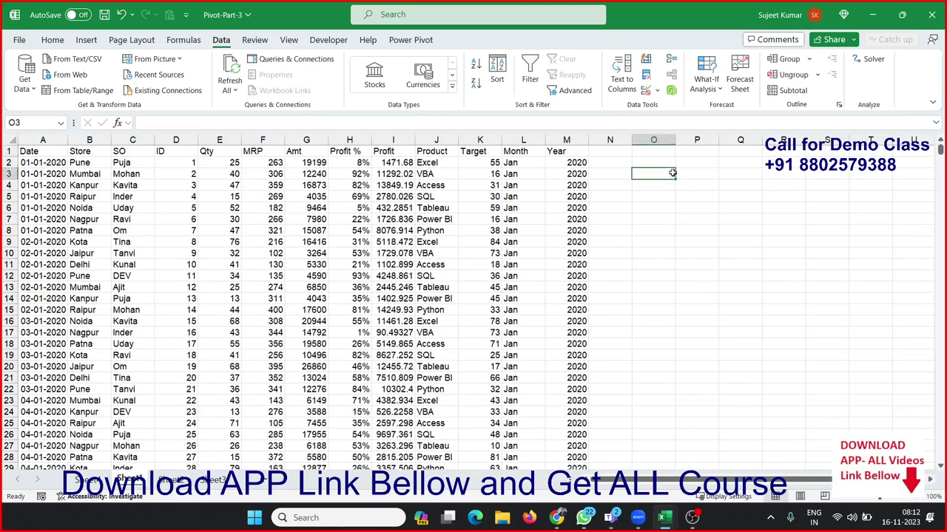
pyautogui.write('=off')
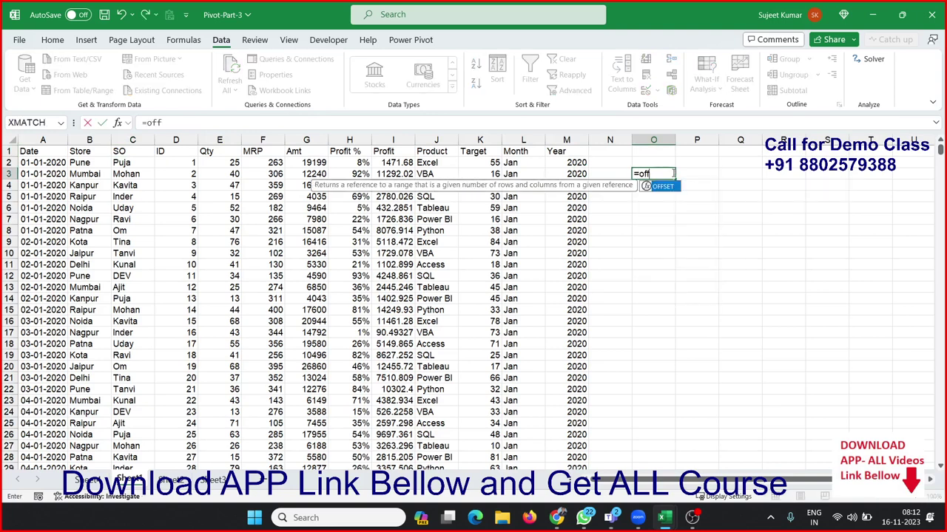
pyautogui.press('Tab')
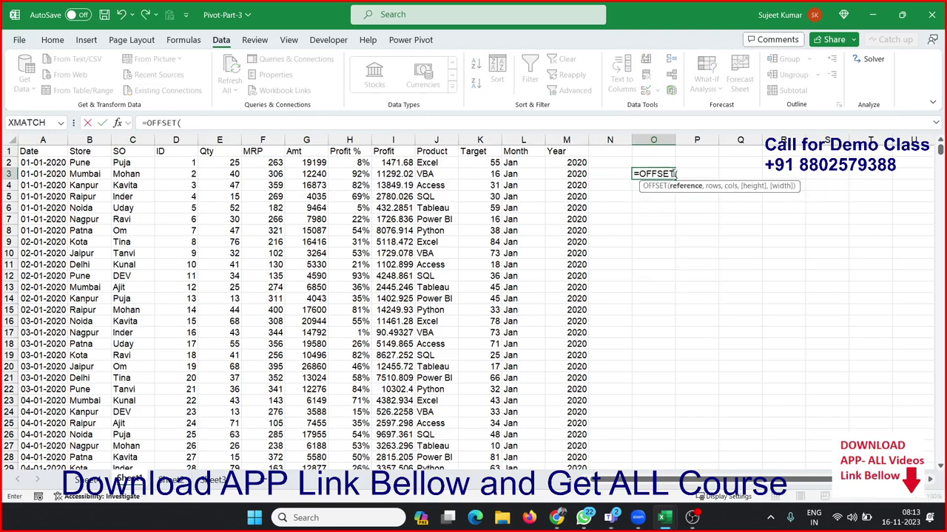
pyautogui.click(755, 153)
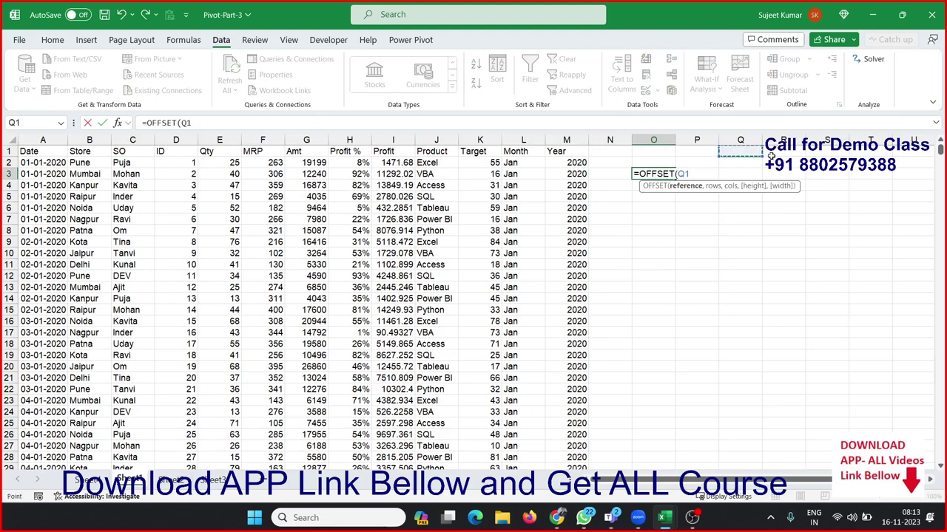
pyautogui.write(',0')
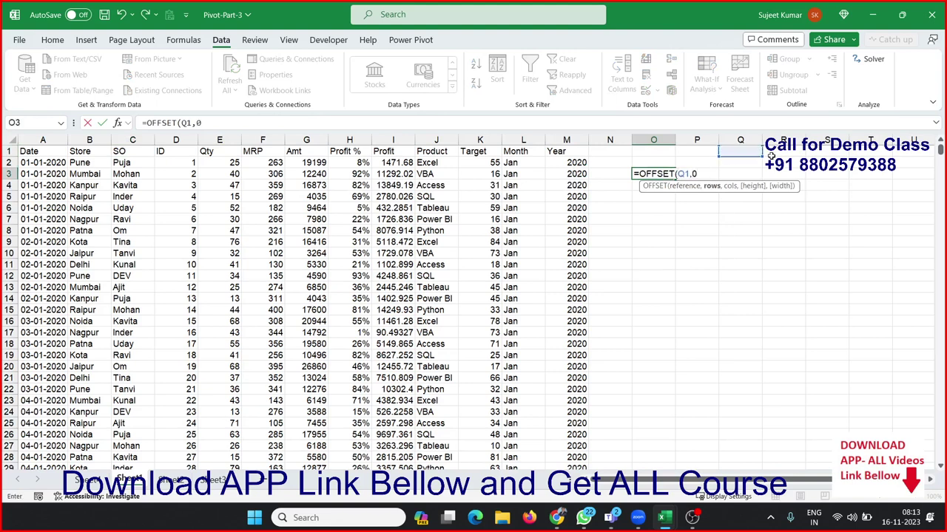
pyautogui.write(',0,')
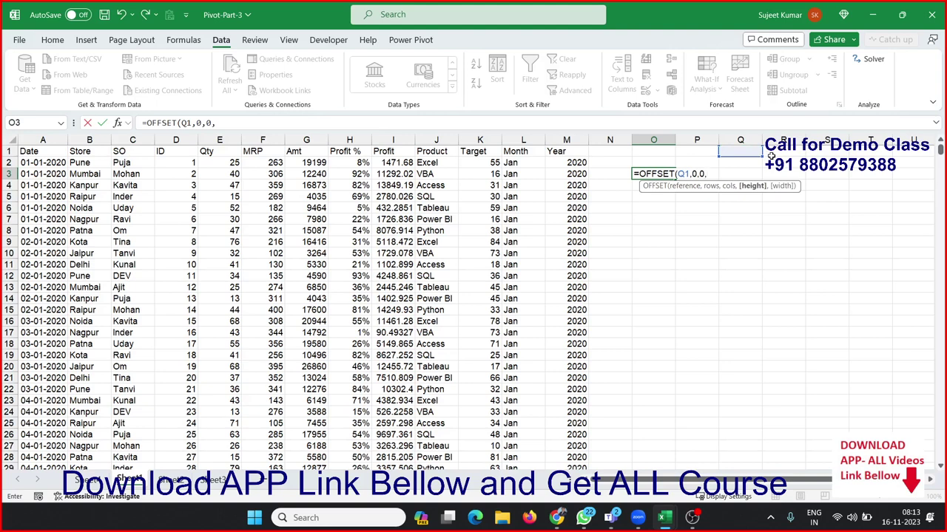
pyautogui.write('2,1')
pyautogui.write(')')
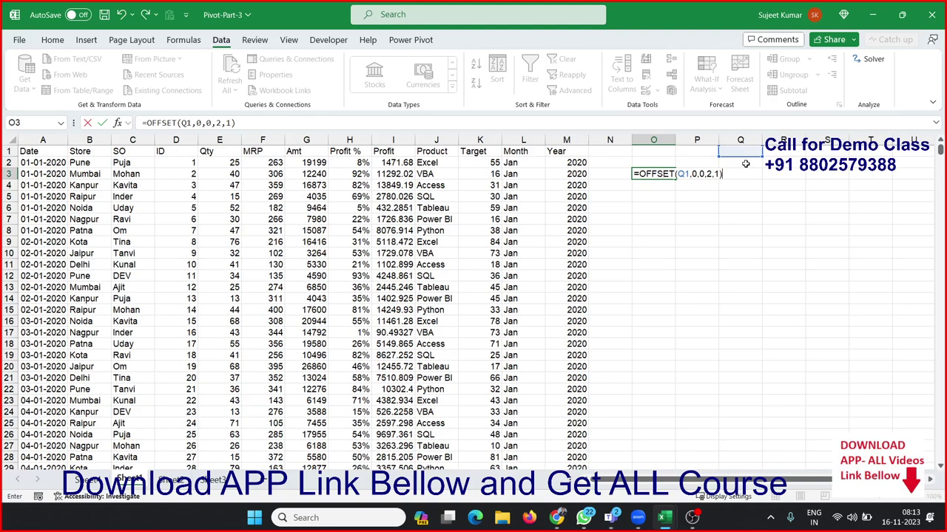
pyautogui.press('Return')
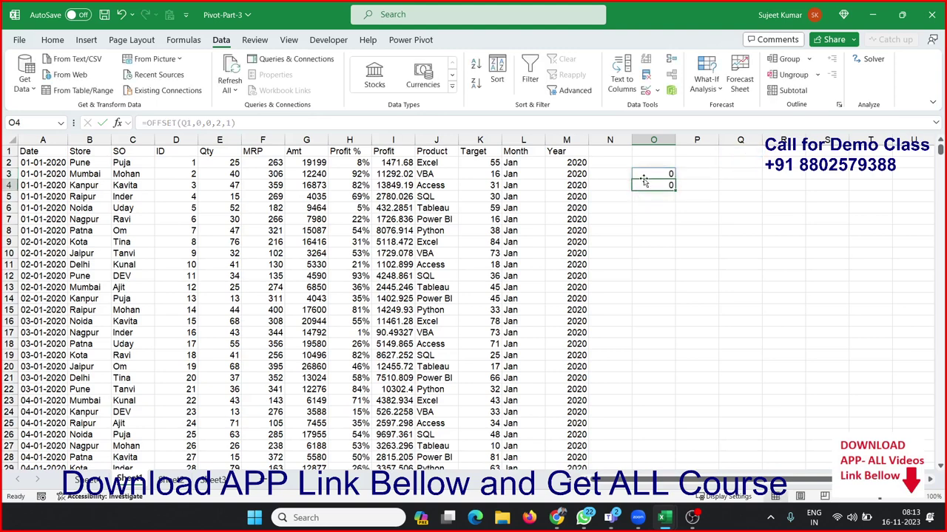
# Wrap O3's formula in SUM to make =SUM(OFFSET(Q1,0,0,2,1)), returning 0
pyautogui.click(644, 176)
pyautogui.click(145, 123)
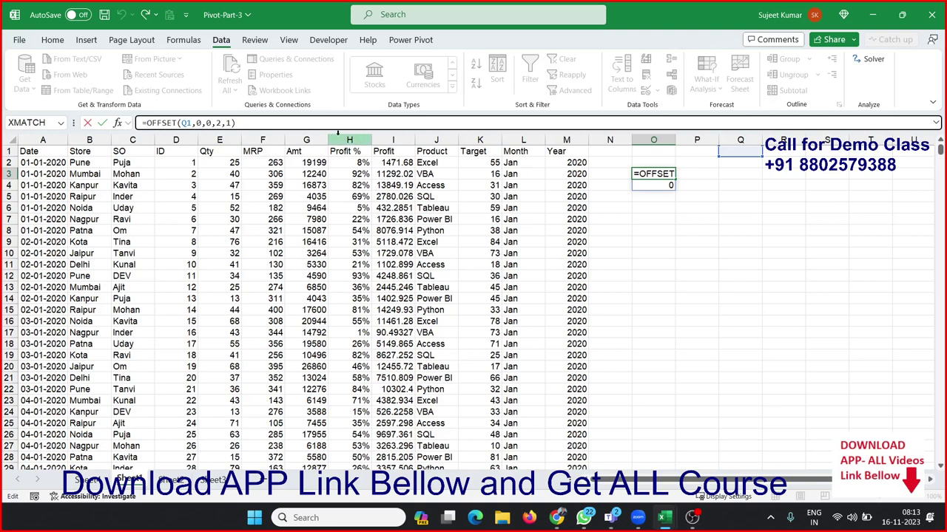
pyautogui.write('SMALL(')
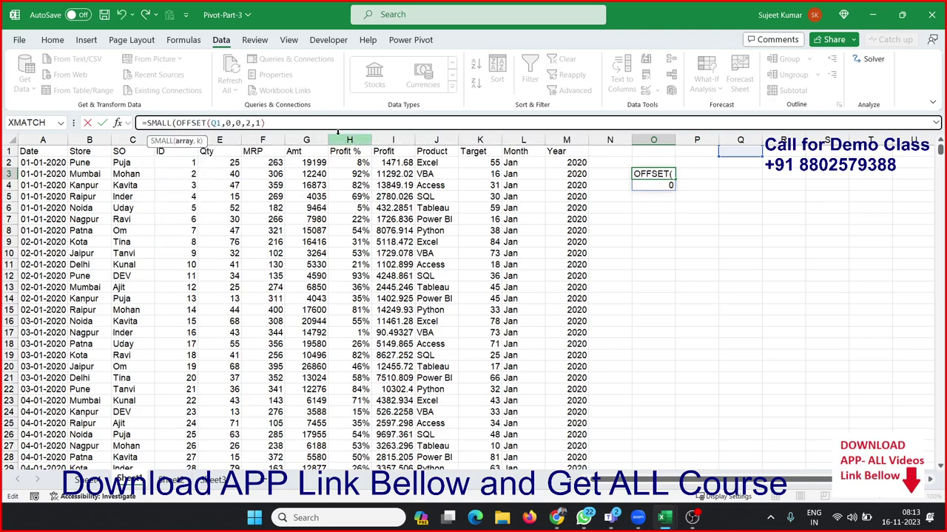
pyautogui.press('BackSpace')
pyautogui.press('BackSpace')
pyautogui.press('BackSpace')
pyautogui.press('BackSpace')
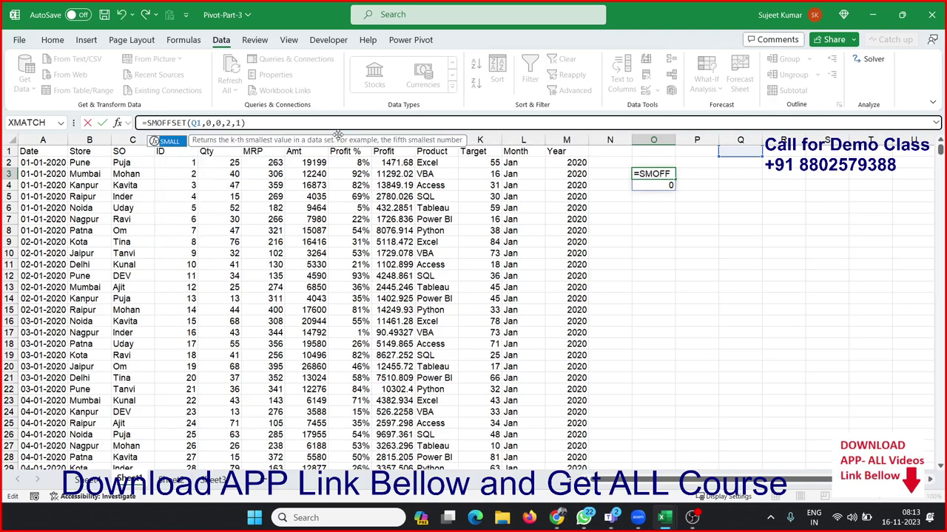
pyautogui.press('BackSpace')
pyautogui.write('M')
pyautogui.write('ALL(')
pyautogui.press('BackSpace')
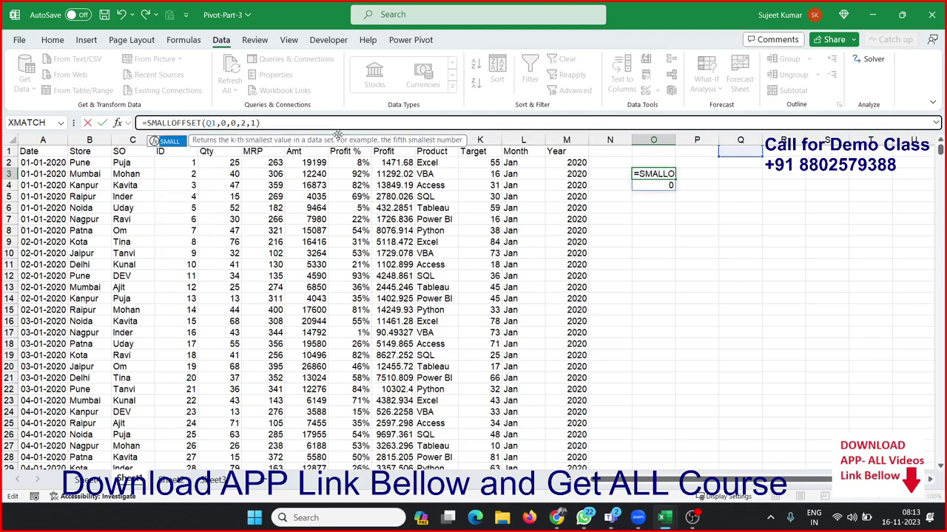
pyautogui.press('BackSpace')
pyautogui.press('BackSpace')
pyautogui.press('BackSpace')
pyautogui.press('BackSpace')
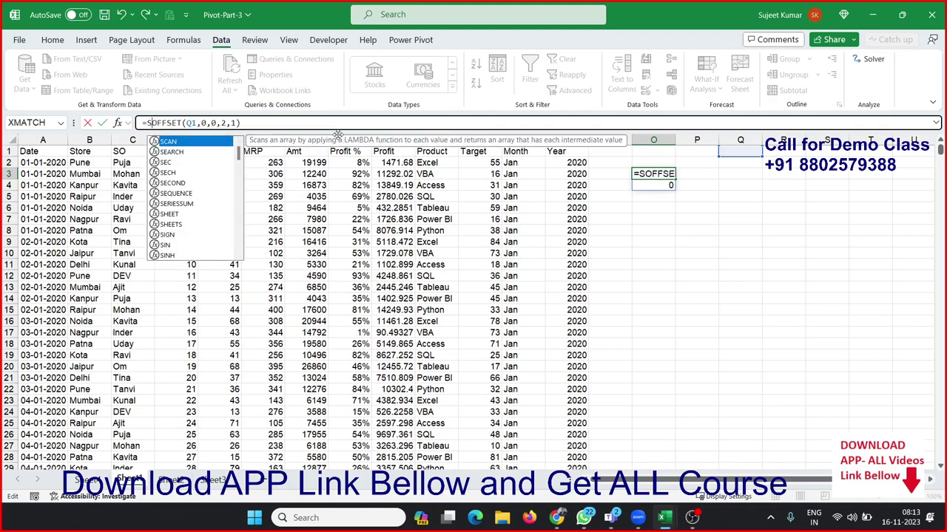
pyautogui.write('UM(')
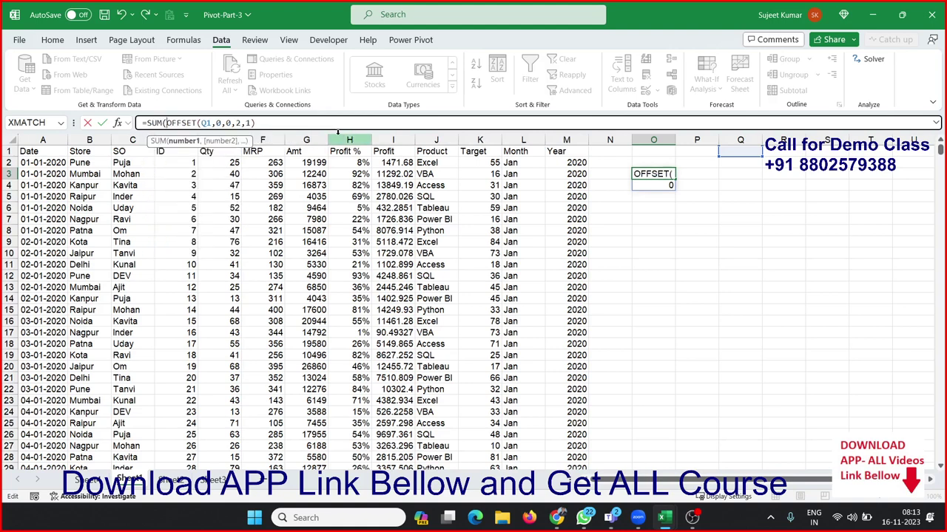
pyautogui.press('Return')
pyautogui.press('Return')
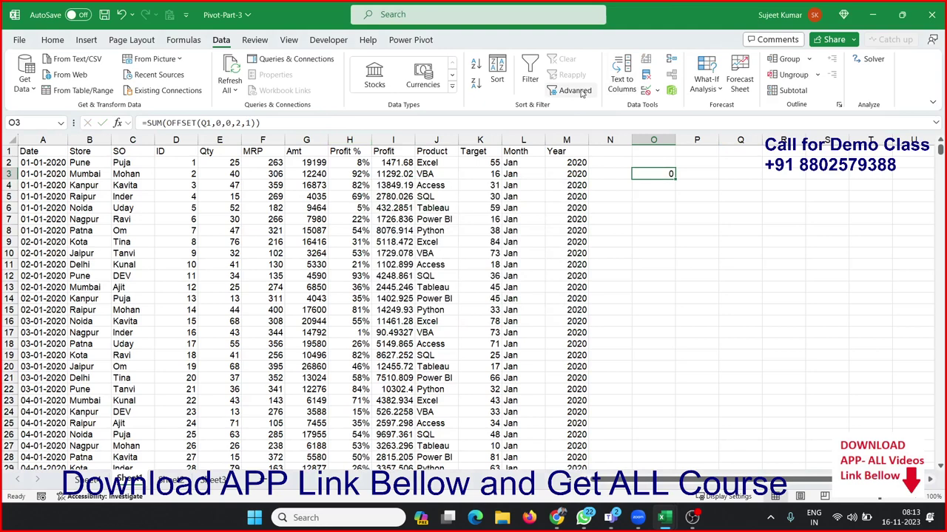
# Evaluate O3's formula once to see the OFFSET resolve to a range, then clear O3
pyautogui.click(185, 40)
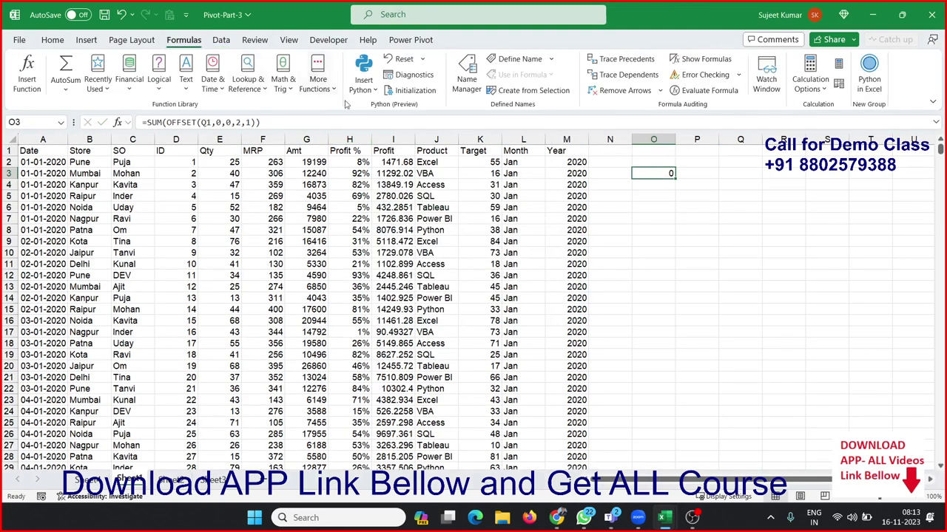
pyautogui.click(703, 90)
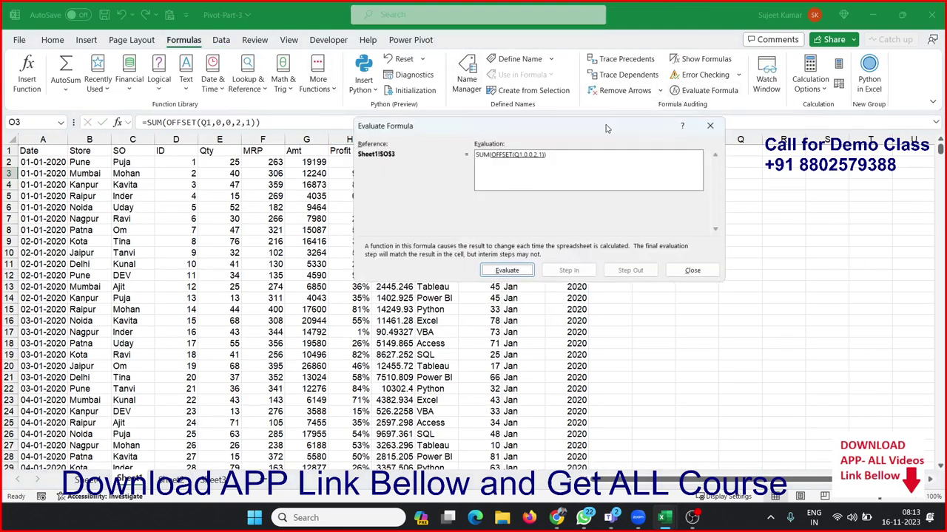
pyautogui.moveTo(482, 126); pyautogui.dragTo(444, 234)
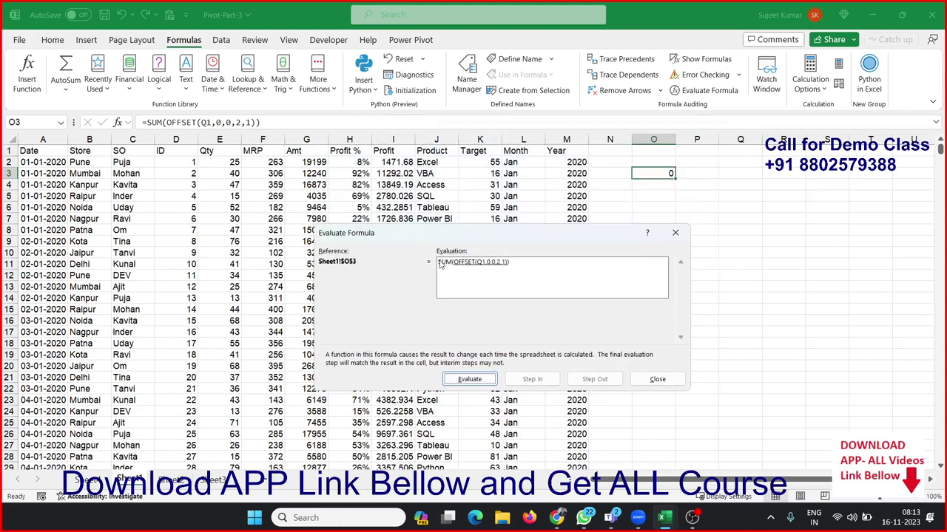
pyautogui.click(474, 375)
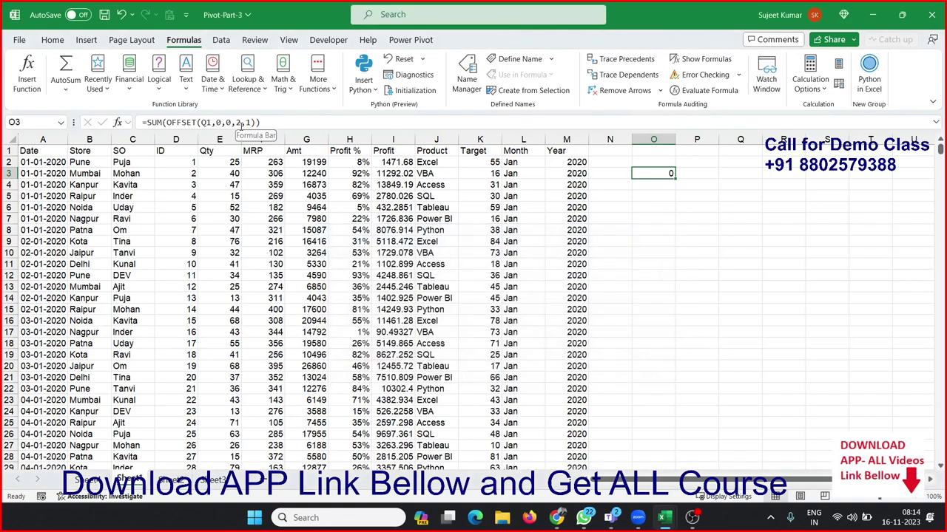
pyautogui.press('Delete')
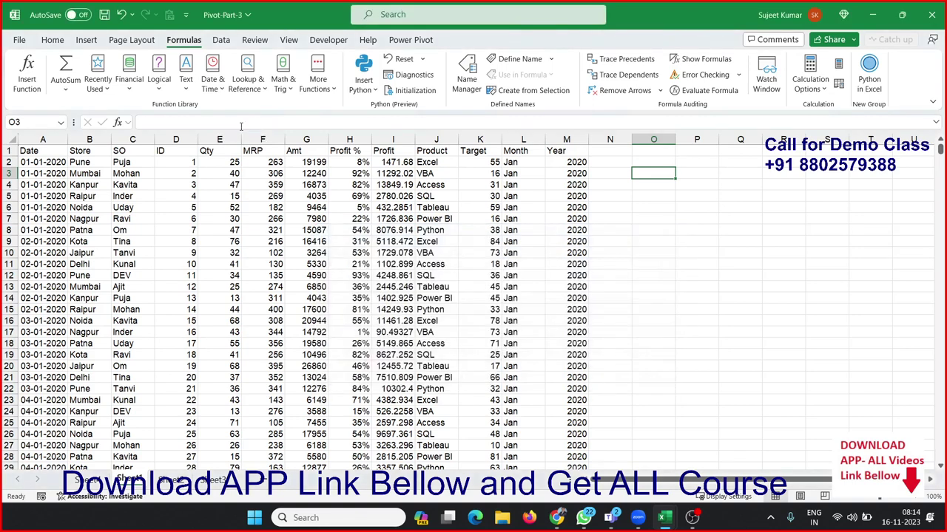
# Type =OFFSET(A1,0,0,COUNTA(A:A) into O3 as the start of the dynamic range
pyautogui.write('=off')
pyautogui.press('Tab')
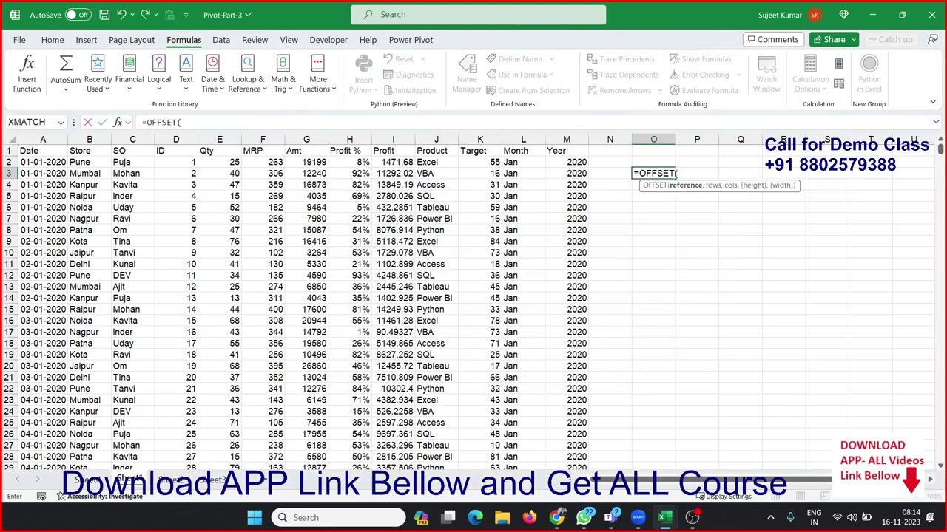
pyautogui.click(58, 153)
pyautogui.write(',')
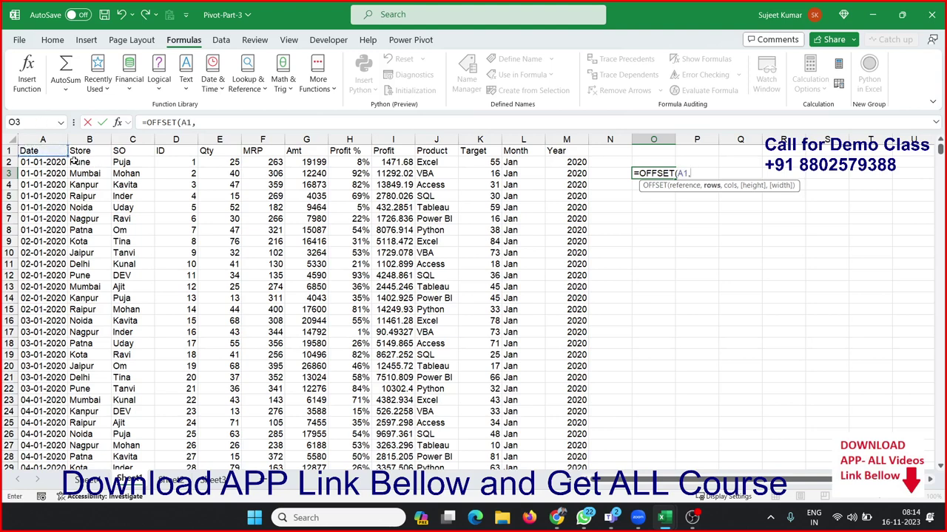
pyautogui.write('0')
pyautogui.write(',')
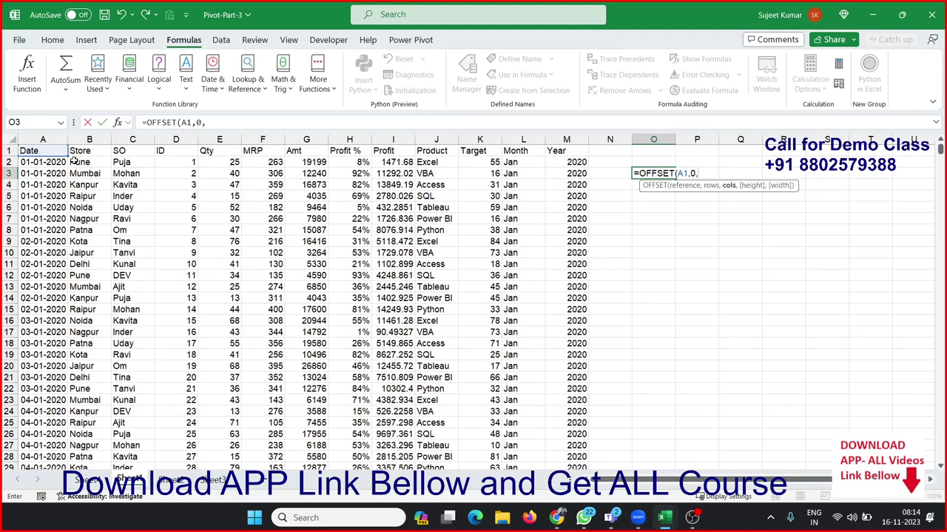
pyautogui.write('0')
pyautogui.write(',')
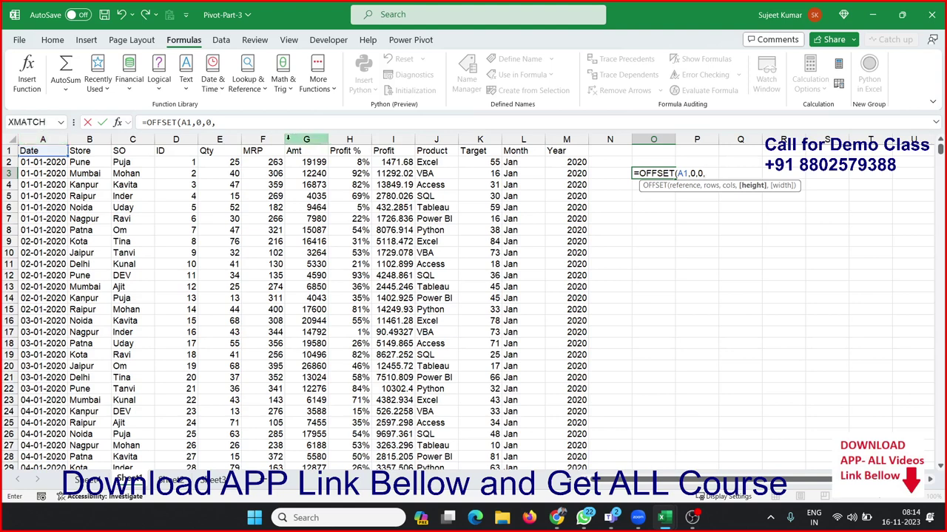
pyautogui.click(264, 123)
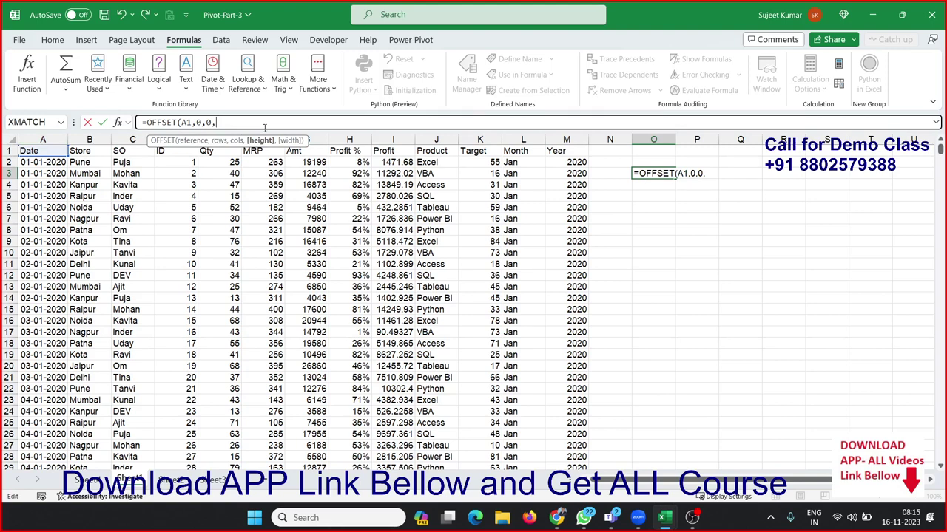
pyautogui.write('cou')
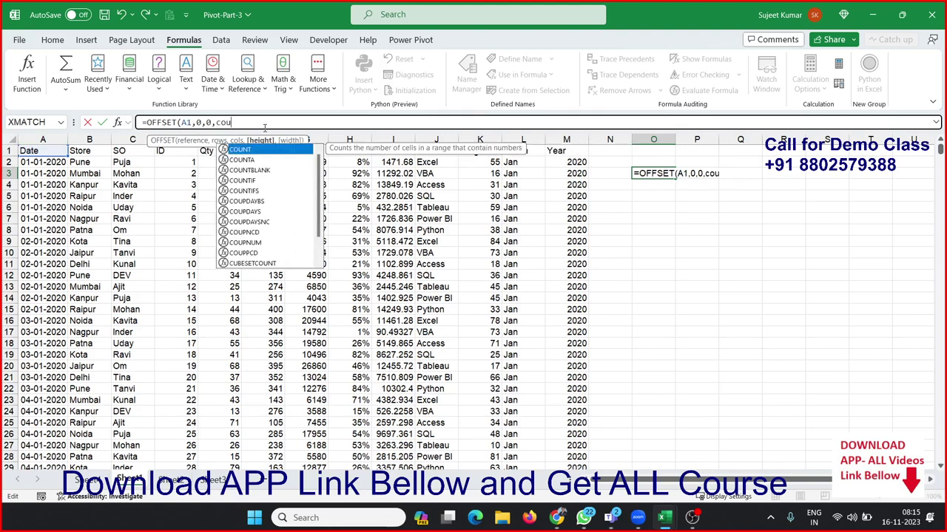
pyautogui.write('n')
pyautogui.press('Tab')
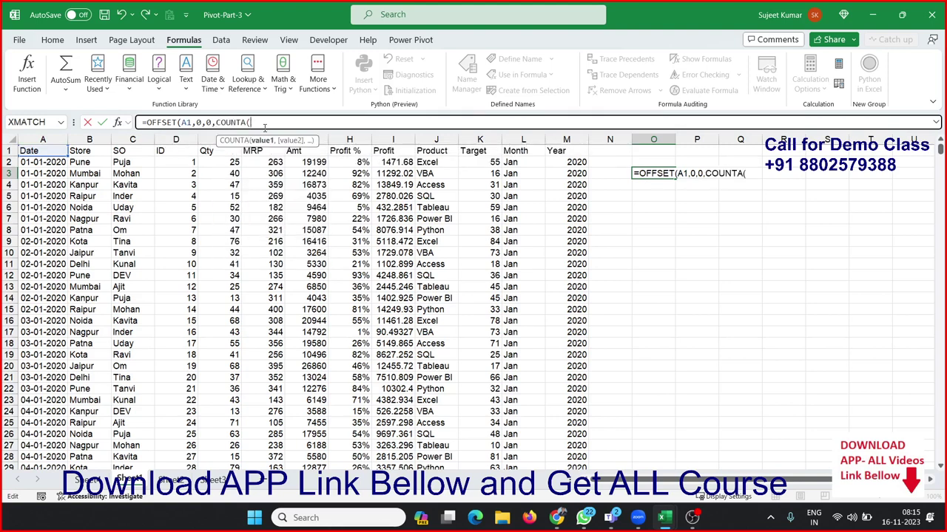
pyautogui.click(43, 139)
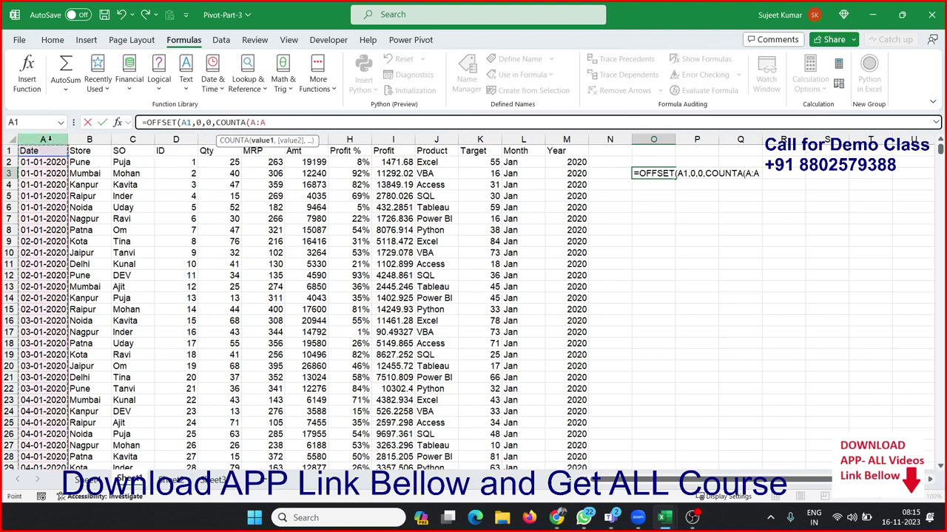
pyautogui.write(')')
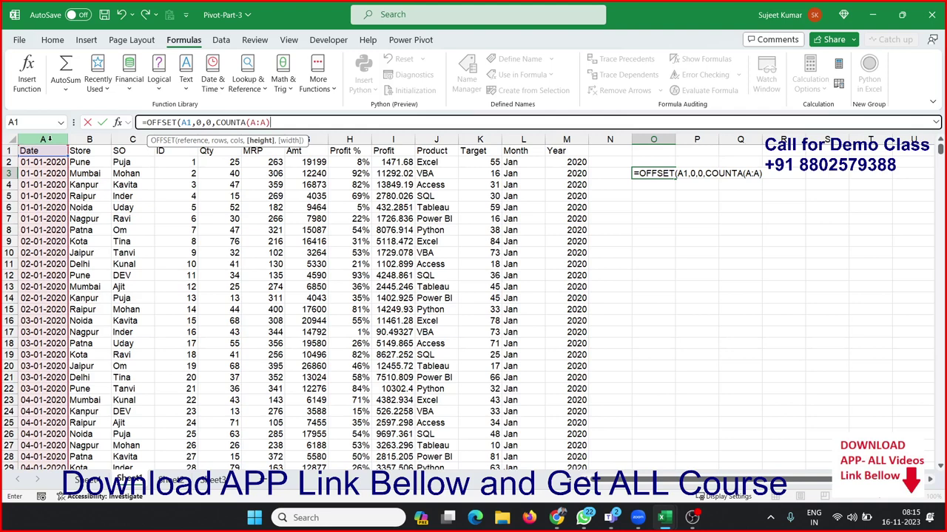
# Add COUNTA(1:1) as the OFFSET width argument
pyautogui.write(',')
pyautogui.write('co')
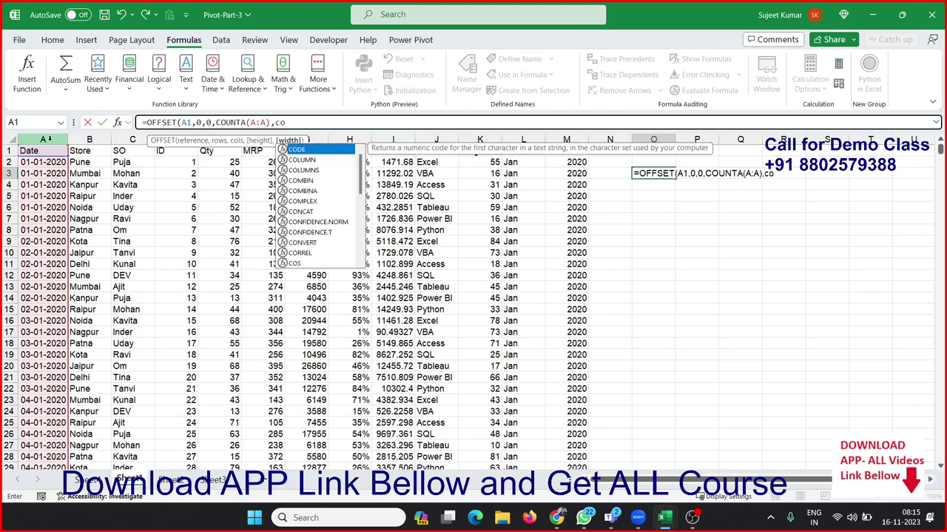
pyautogui.write('un')
pyautogui.press('Down')
pyautogui.press('Tab')
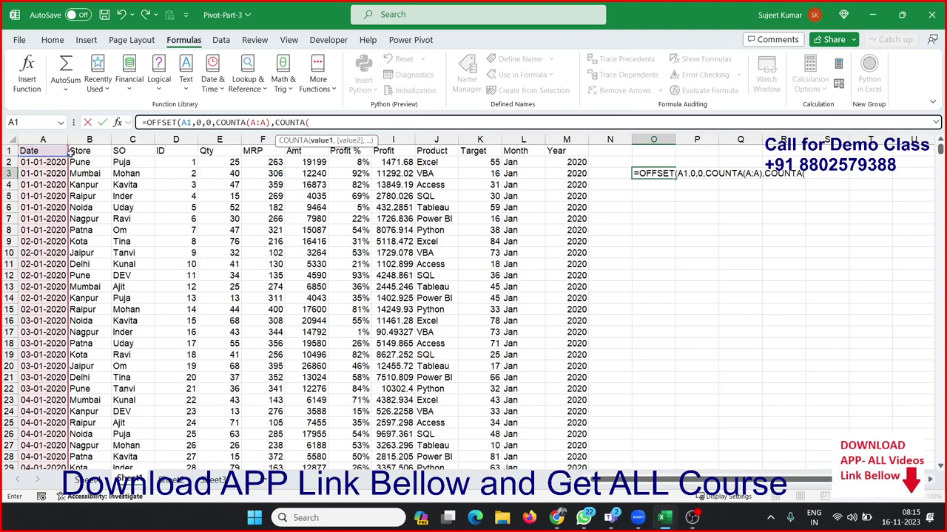
pyautogui.click(7, 150)
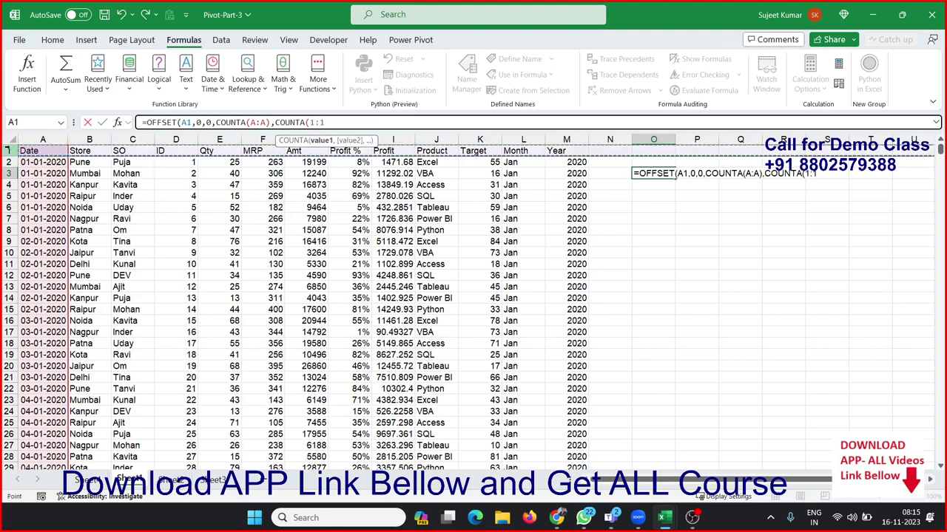
pyautogui.write(')')
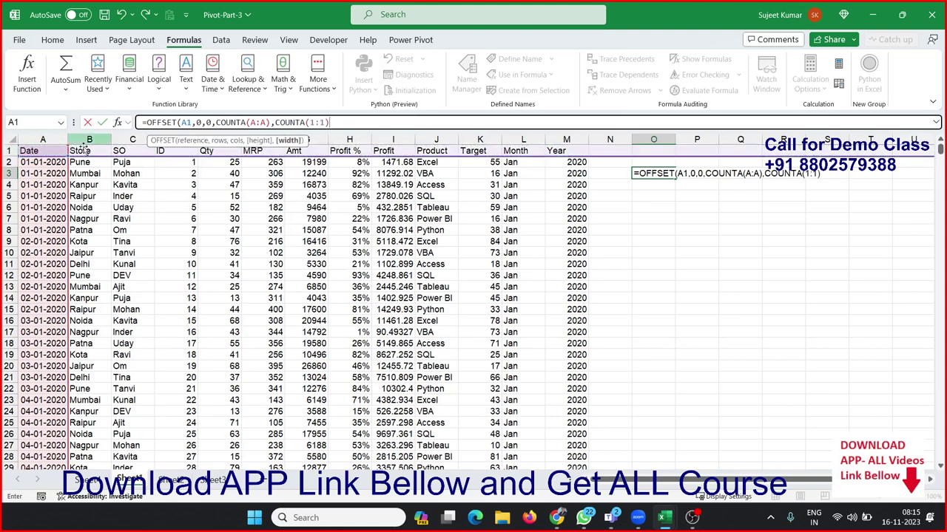
# Make the A1, A:A and 1:1 references absolute
pyautogui.click(181, 123)
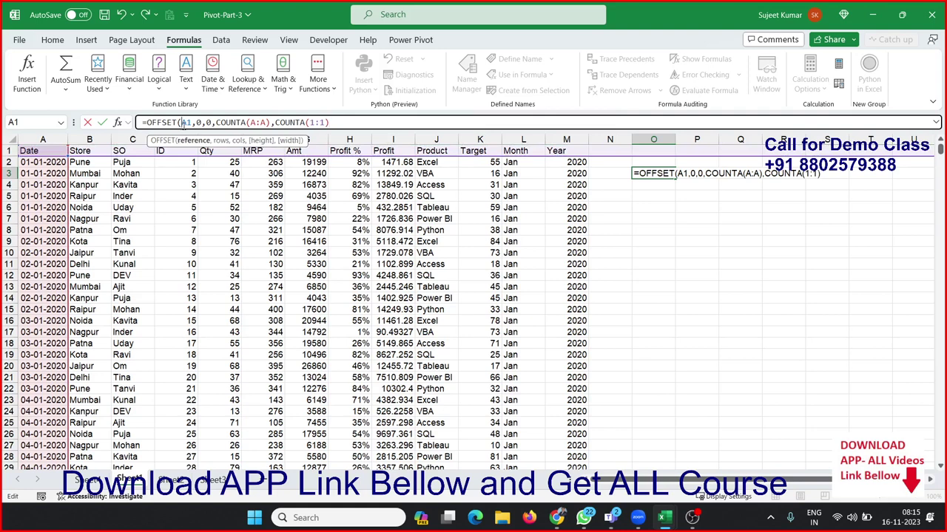
pyautogui.press('F4')
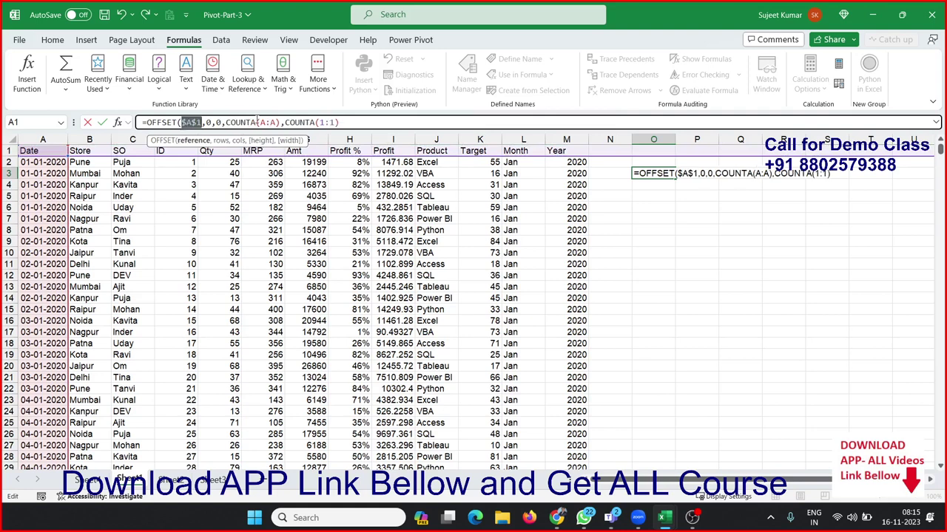
pyautogui.click(267, 123)
pyautogui.press('F4')
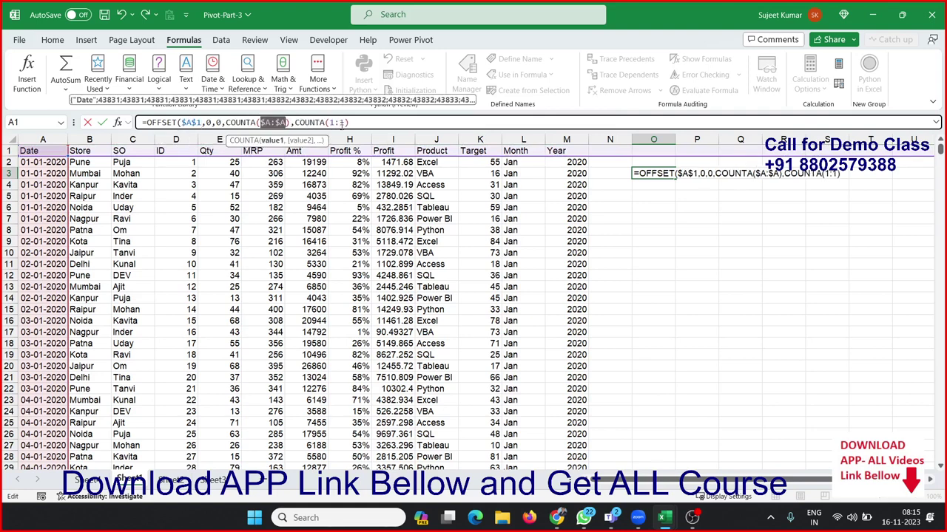
pyautogui.click(342, 123)
pyautogui.press('F4')
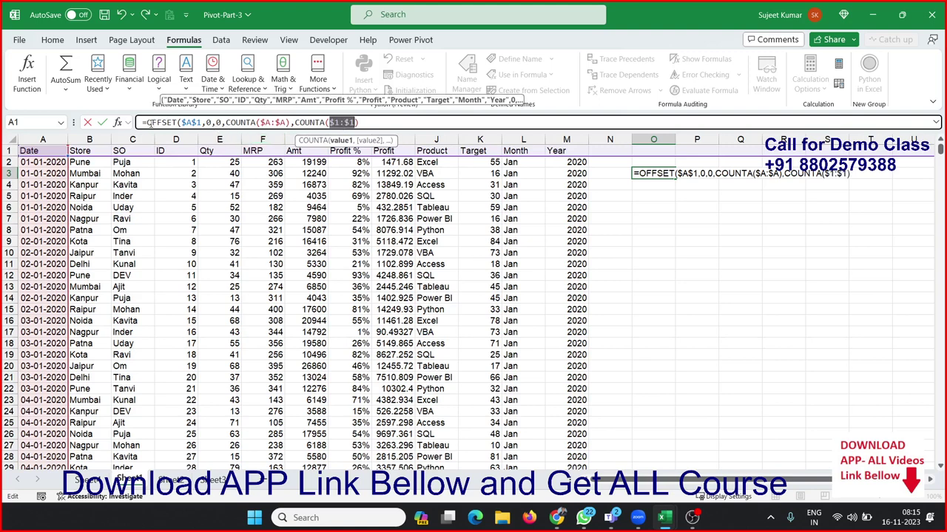
# Wrap the OFFSET in SUM and enter it, giving 681895422.4
pyautogui.click(150, 123)
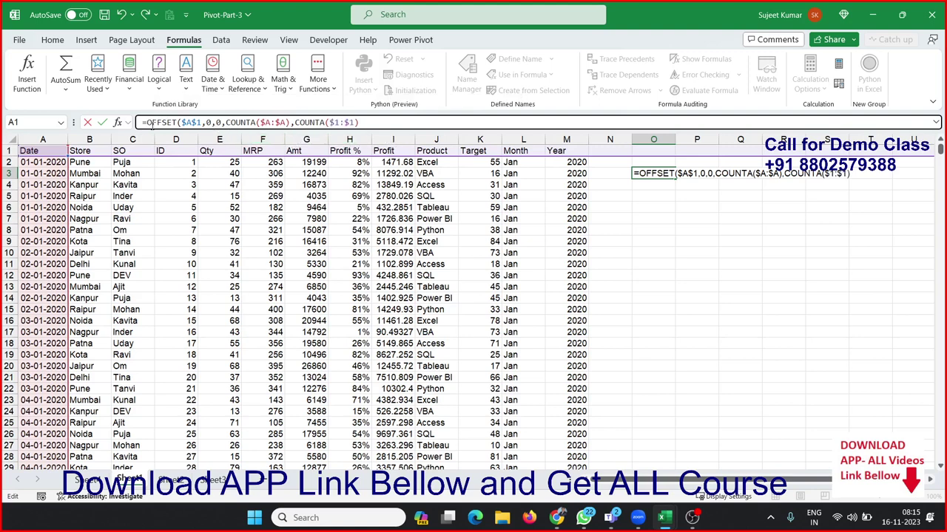
pyautogui.write('SUM(')
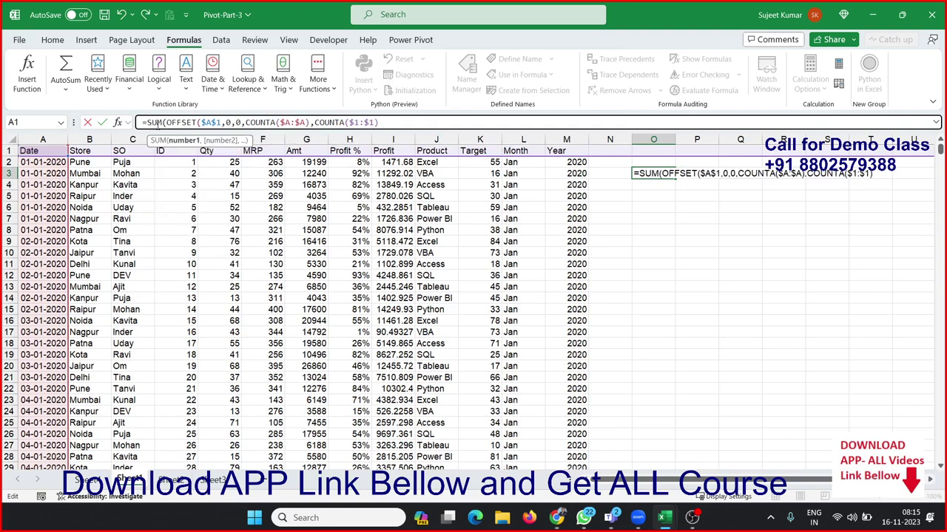
pyautogui.click(385, 122)
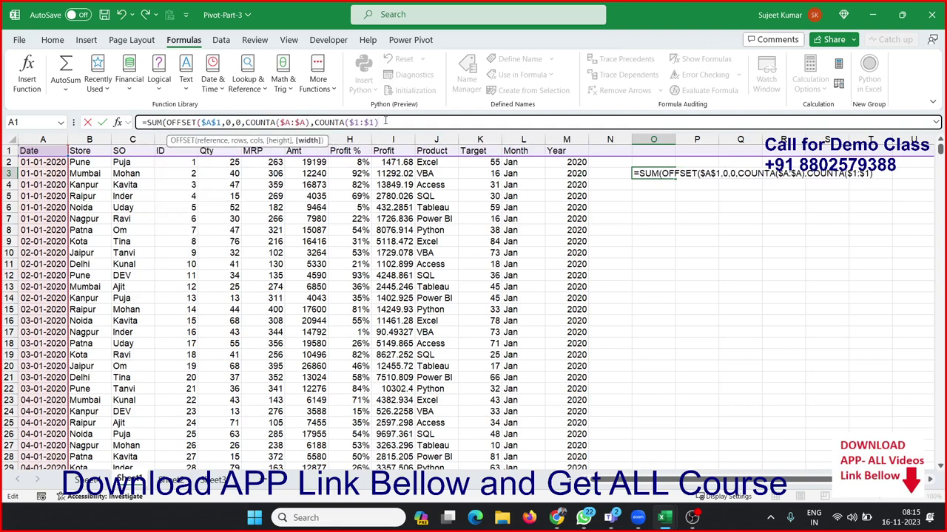
pyautogui.write(')')
pyautogui.press('Return')
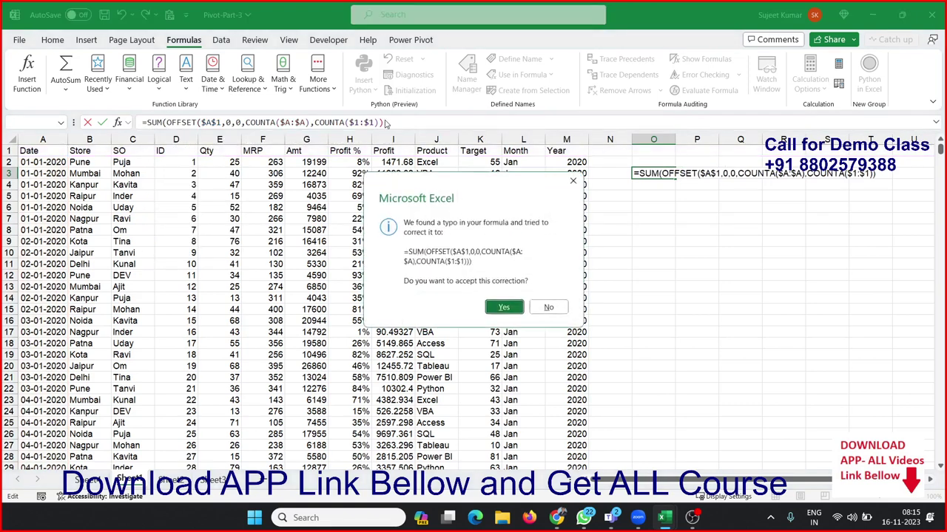
pyautogui.press('Return')
pyautogui.press('Up')
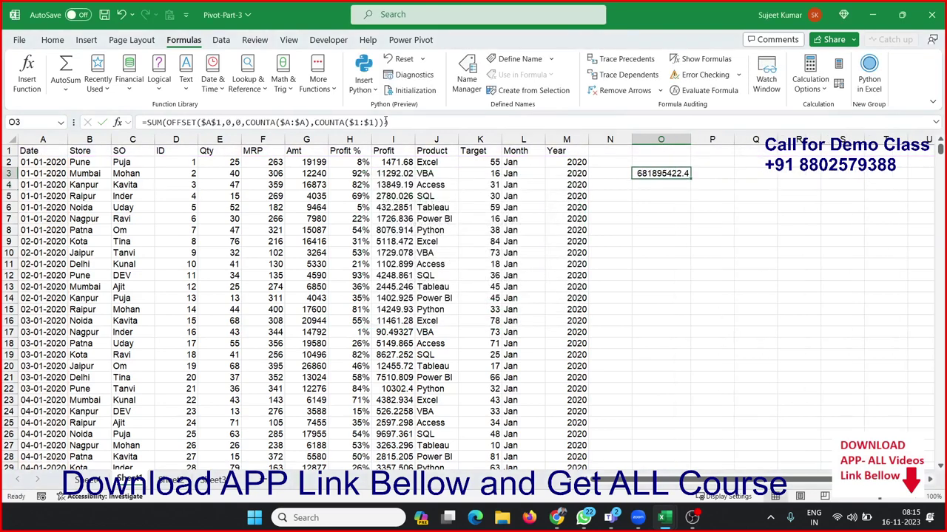
pyautogui.click(684, 93)
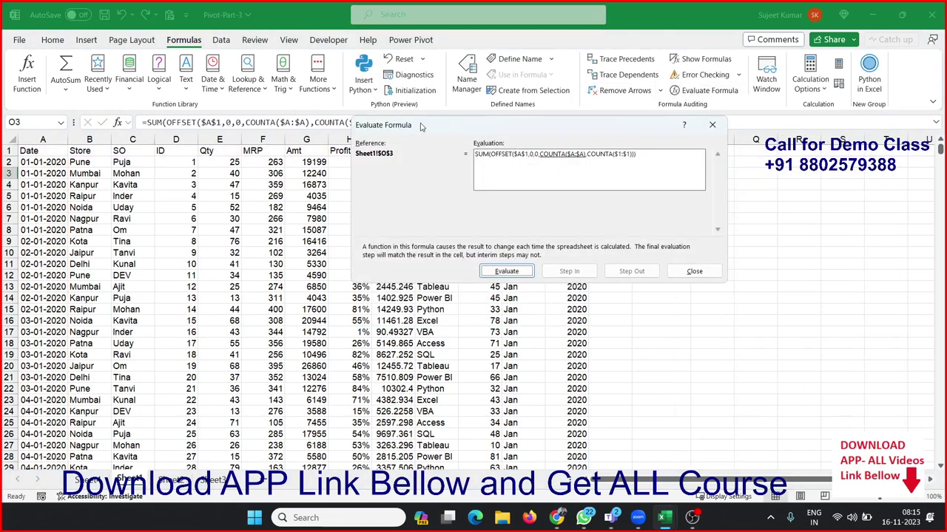
pyautogui.moveTo(684, 191)
pyautogui.mouseDown()
pyautogui.moveTo(383, 113)
pyautogui.moveTo(332, 110)
pyautogui.mouseUp()
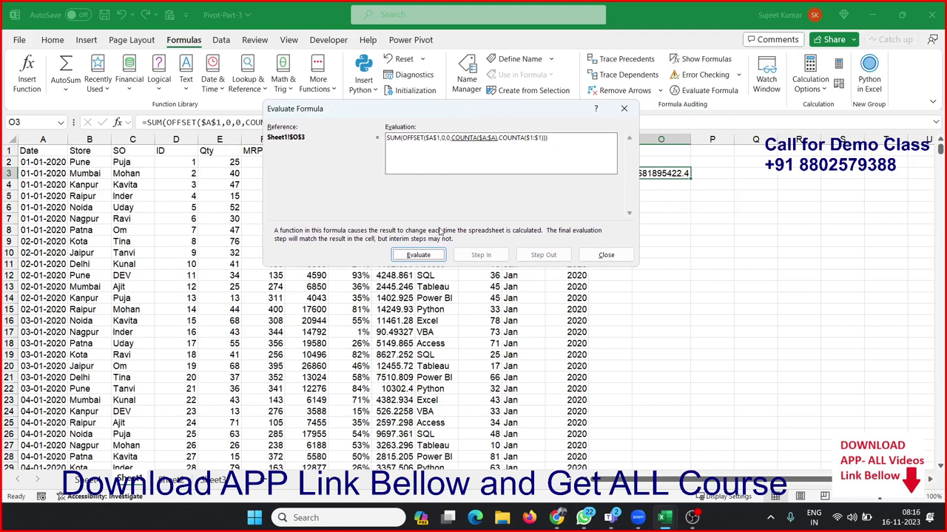
pyautogui.click(431, 253)
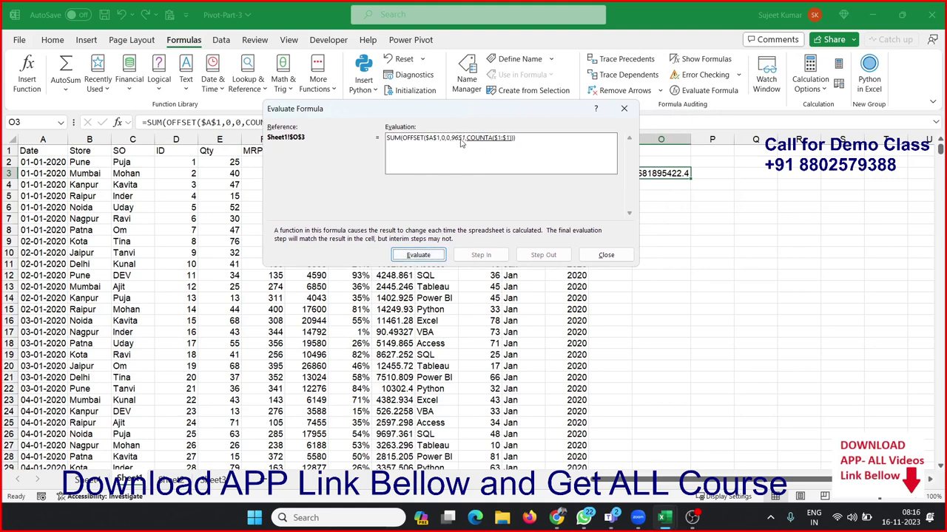
pyautogui.click(441, 255)
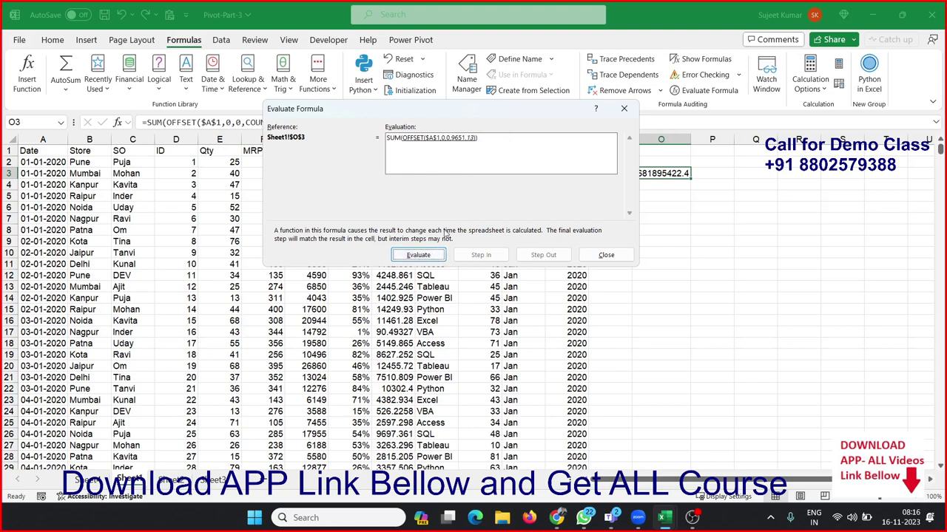
pyautogui.moveTo(471, 111); pyautogui.dragTo(481, 175)
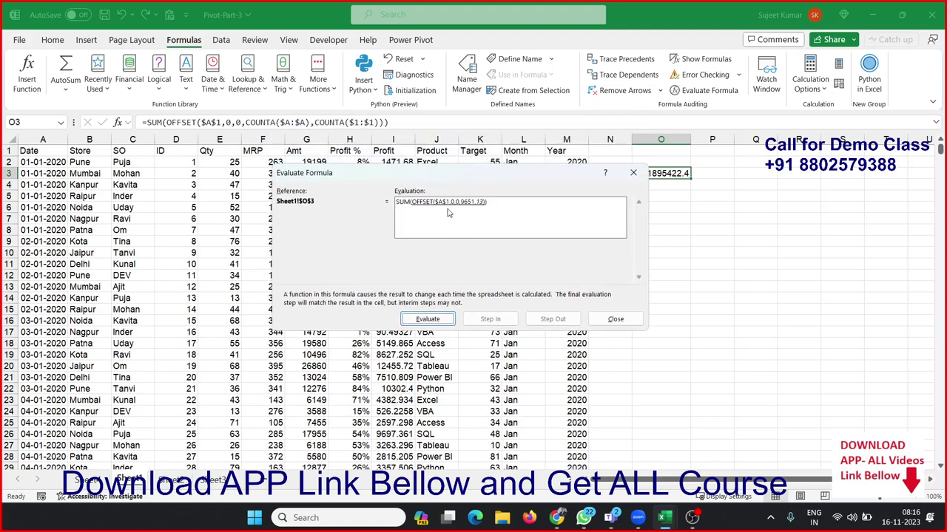
pyautogui.click(427, 318)
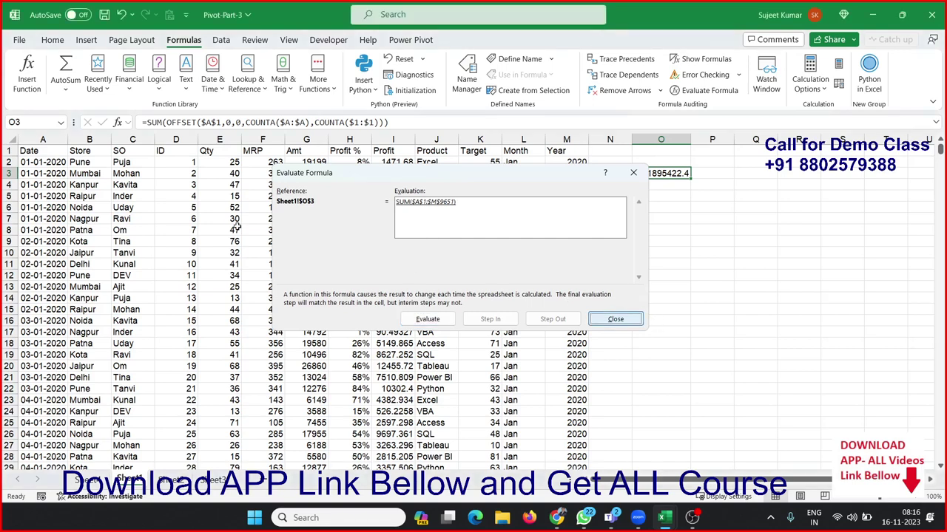
pyautogui.click(615, 319)
pyautogui.click(44, 152)
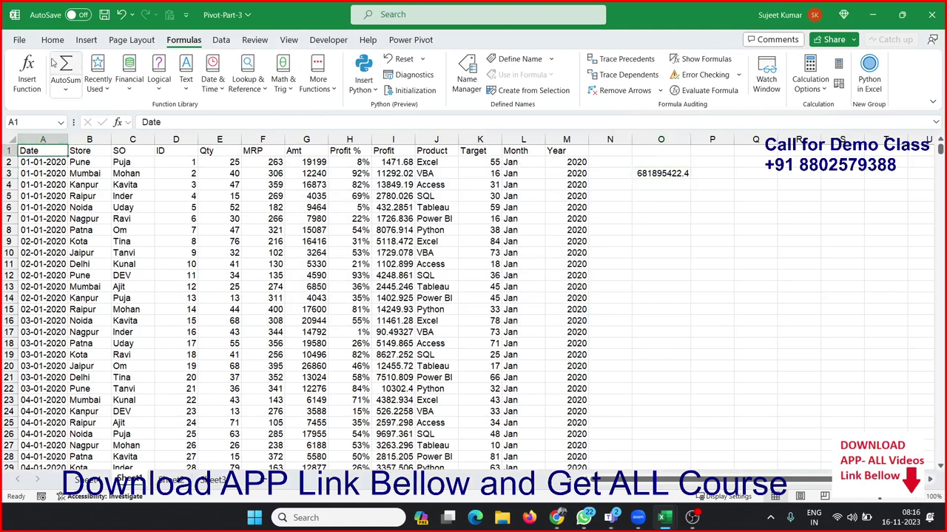
pyautogui.click(85, 41)
pyautogui.click(29, 68)
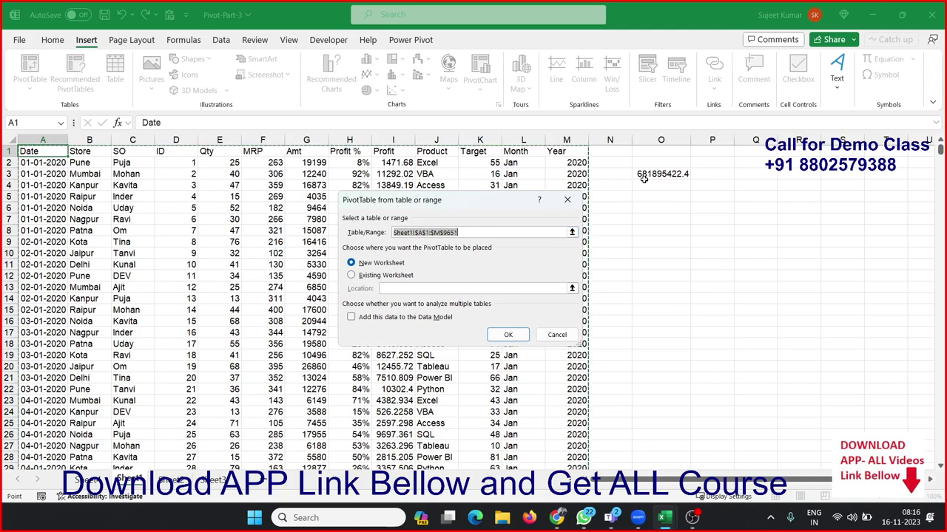
pyautogui.click(557, 334)
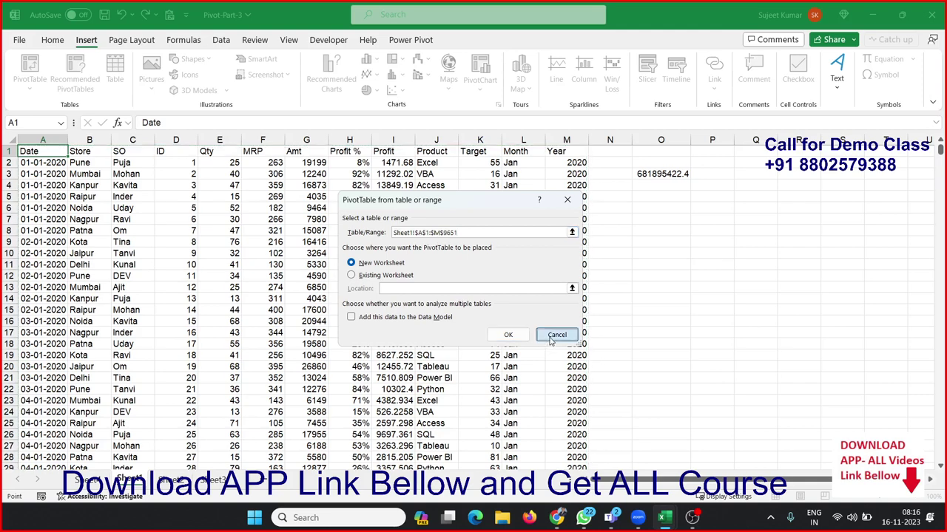
pyautogui.click(656, 175)
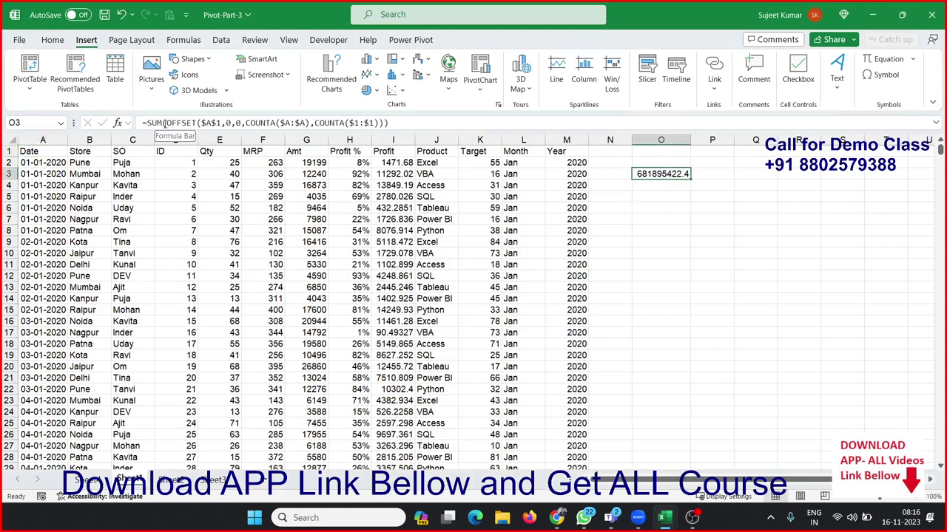
pyautogui.moveTo(165, 123); pyautogui.dragTo(274, 122)
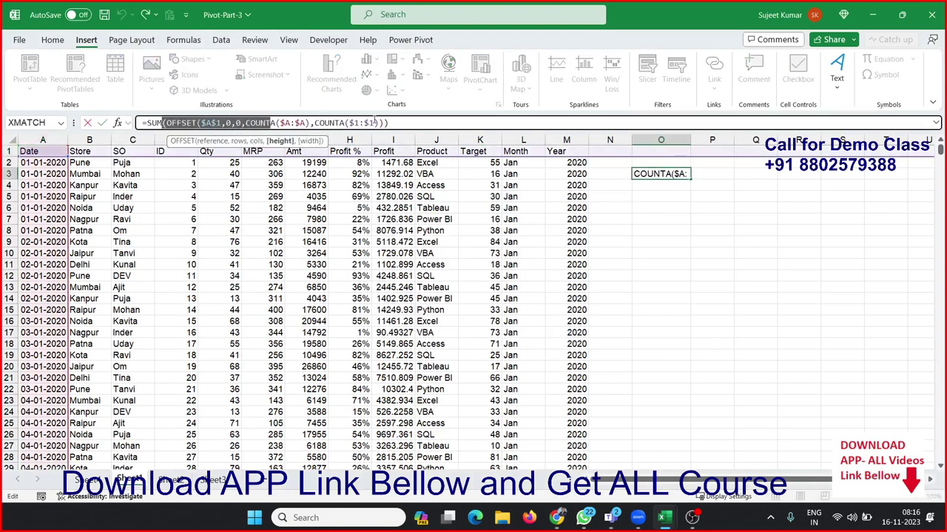
pyautogui.moveTo(384, 123); pyautogui.dragTo(166, 123)
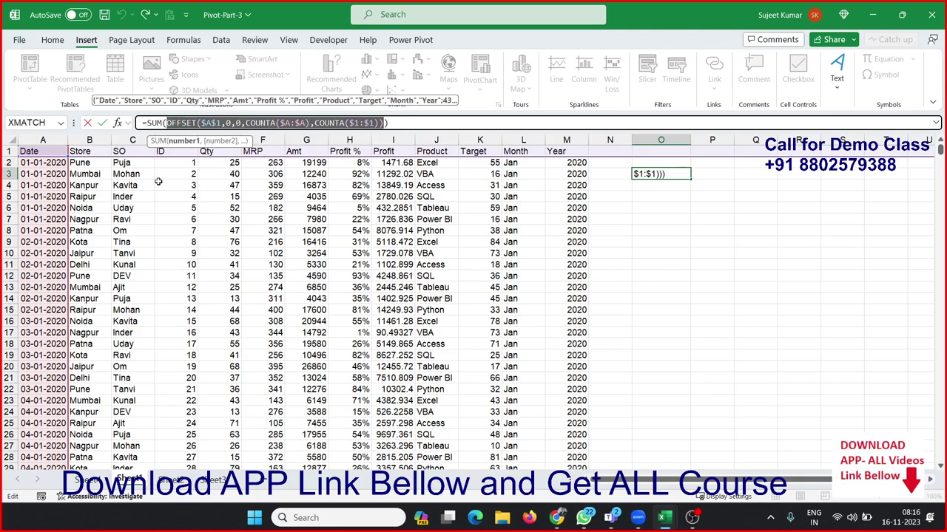
pyautogui.press('Escape')
pyautogui.click(50, 151)
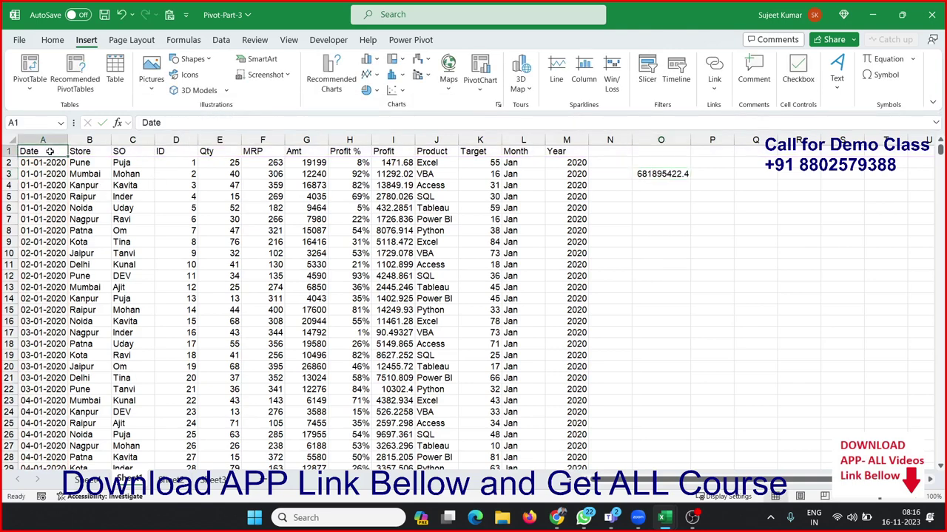
# Define the workbook name Data referring to the pasted OFFSET/COUNTA dynamic range
pyautogui.click(189, 41)
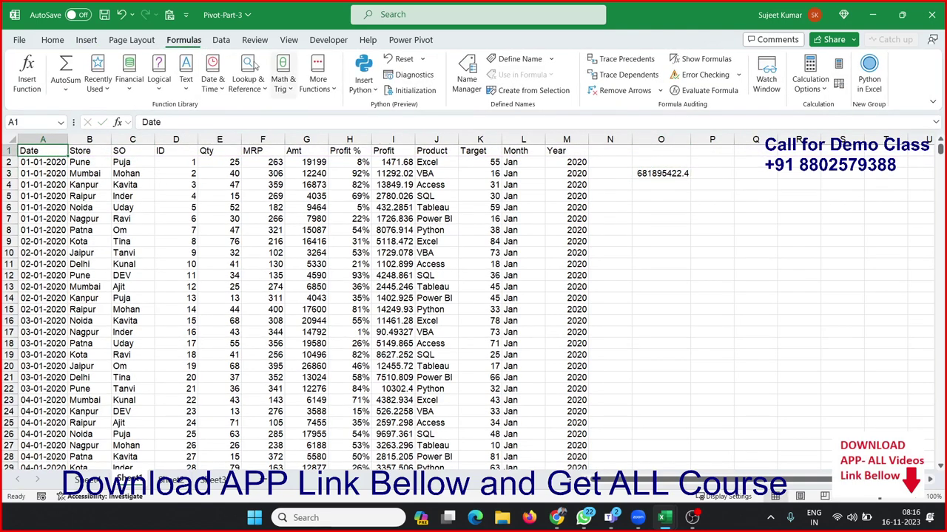
pyautogui.click(519, 61)
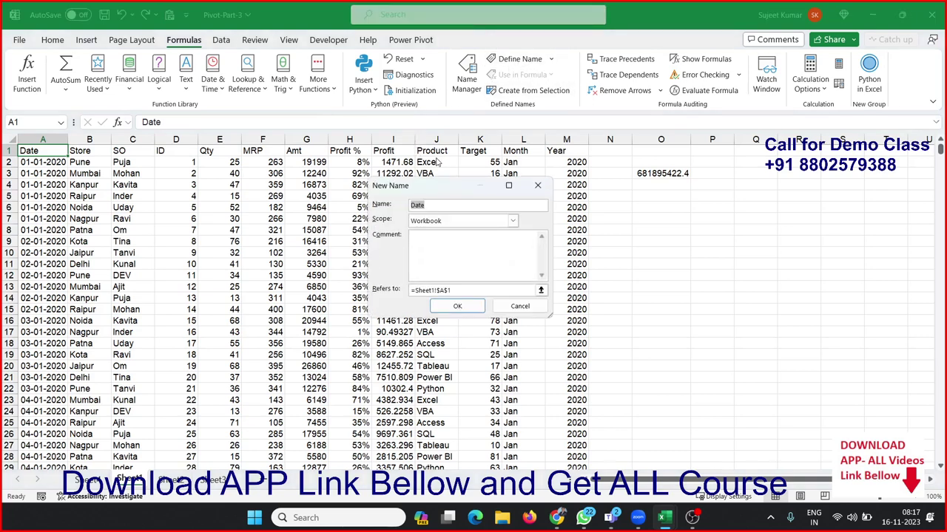
pyautogui.write('Dat')
pyautogui.press('Tab')
pyautogui.press('Tab')
pyautogui.press('Tab')
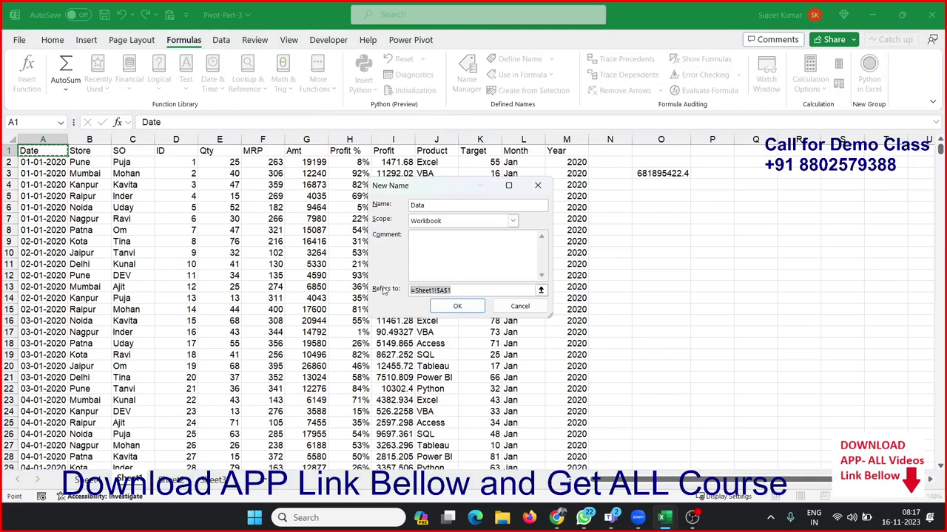
pyautogui.press('BackSpace')
pyautogui.hotkey('ctrl', 'v')
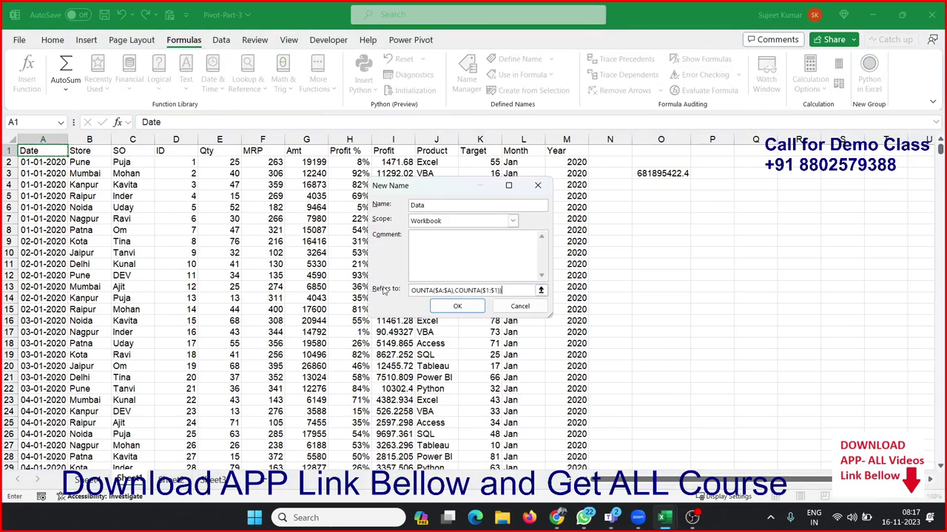
pyautogui.click(441, 307)
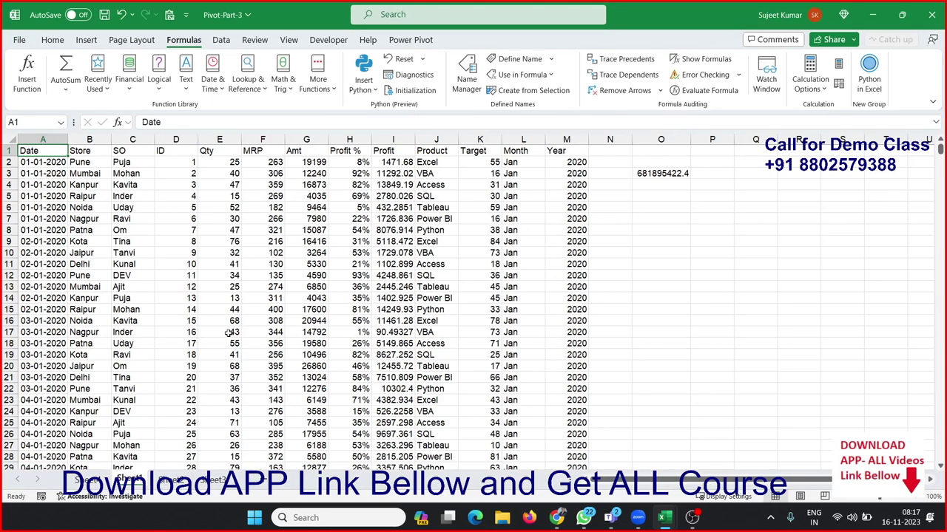
pyautogui.click(182, 483)
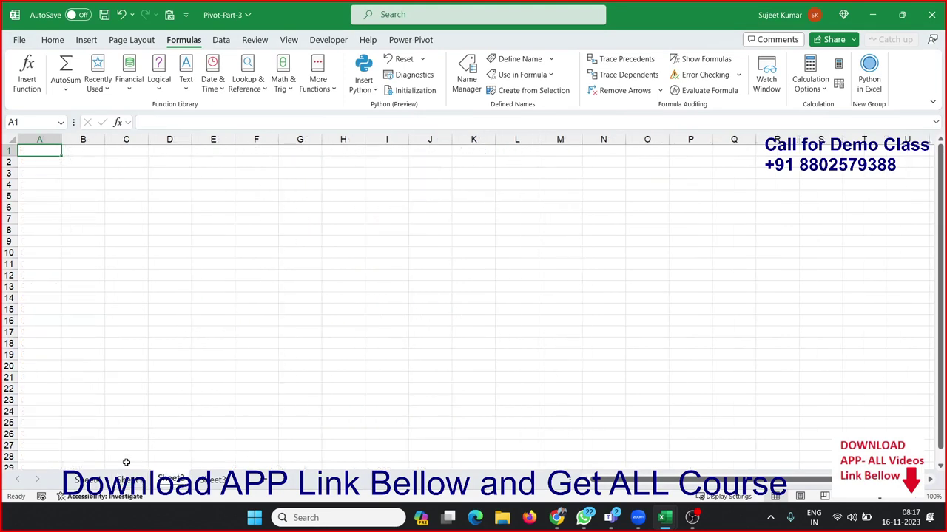
# Create an empty PivotTable at K3 of the pivot sheet from the Data name, then return to the data
pyautogui.click(106, 479)
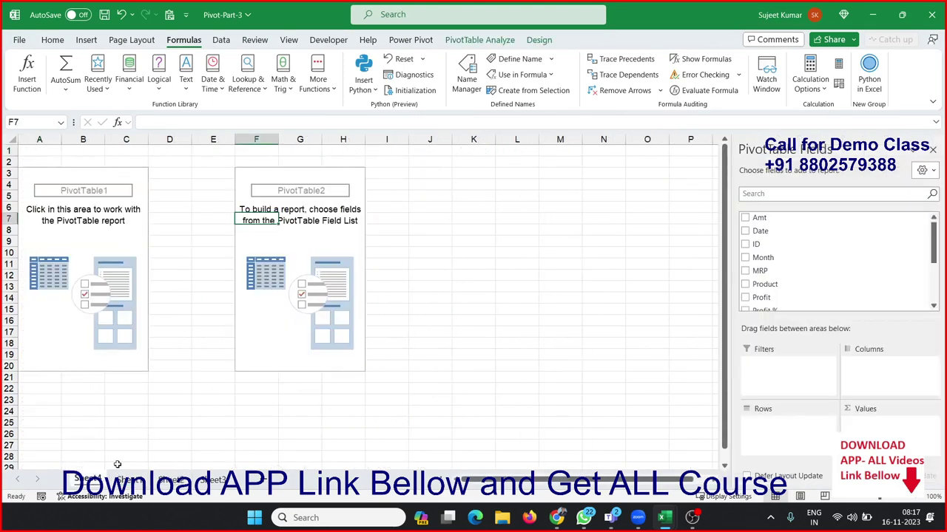
pyautogui.click(463, 181)
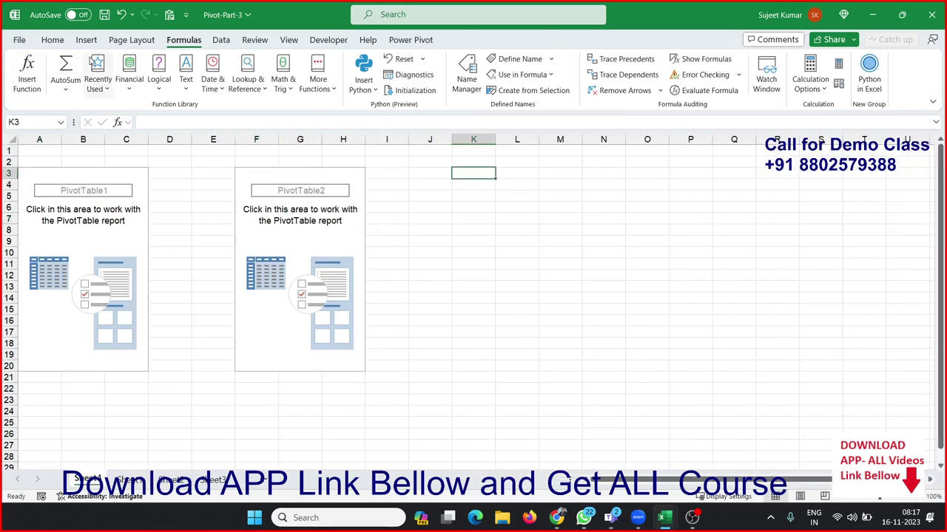
pyautogui.click(83, 43)
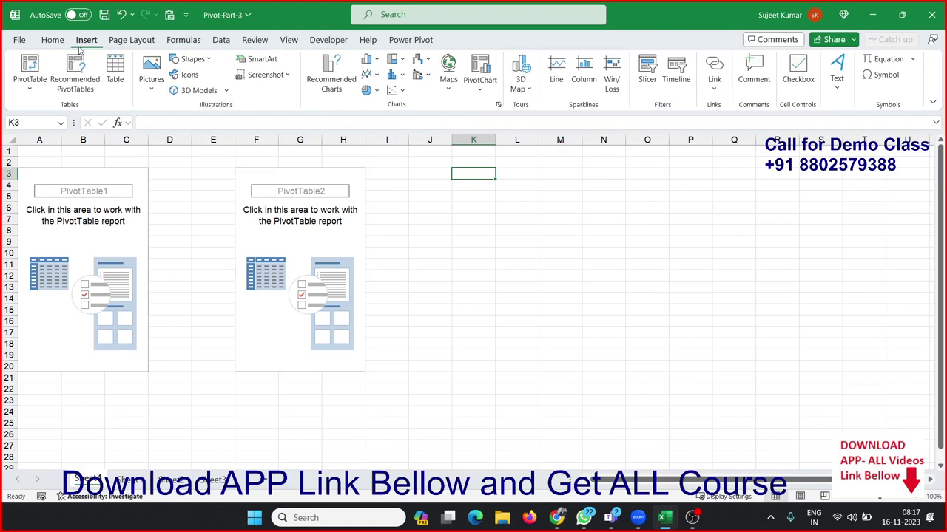
pyautogui.click(30, 65)
pyautogui.write('Data')
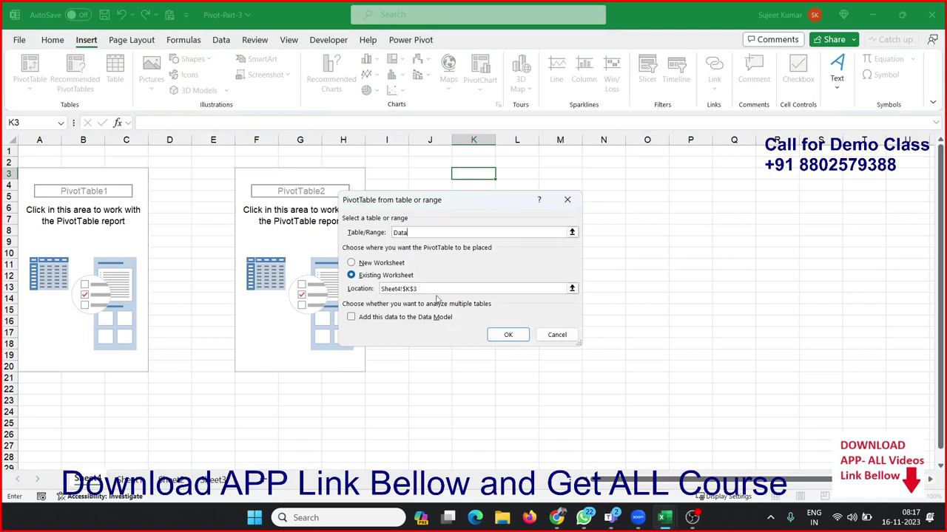
pyautogui.click(525, 340)
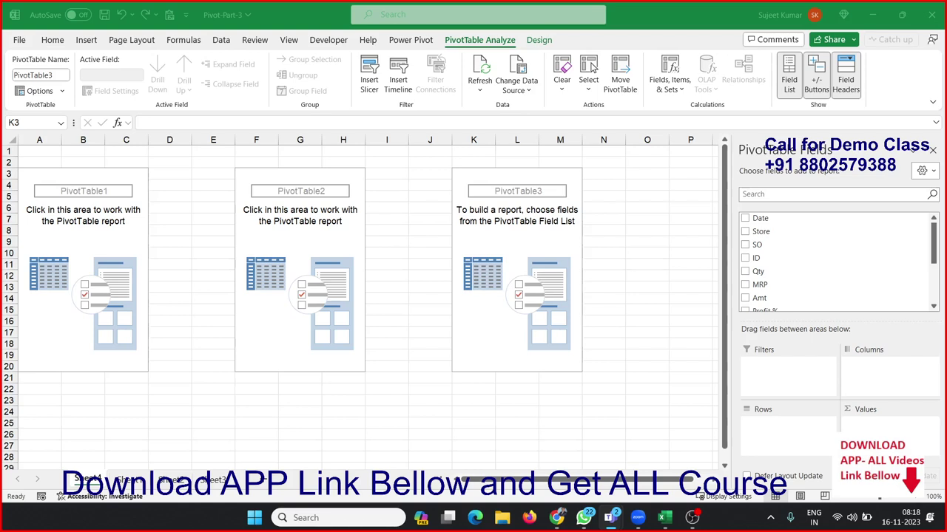
pyautogui.click(115, 479)
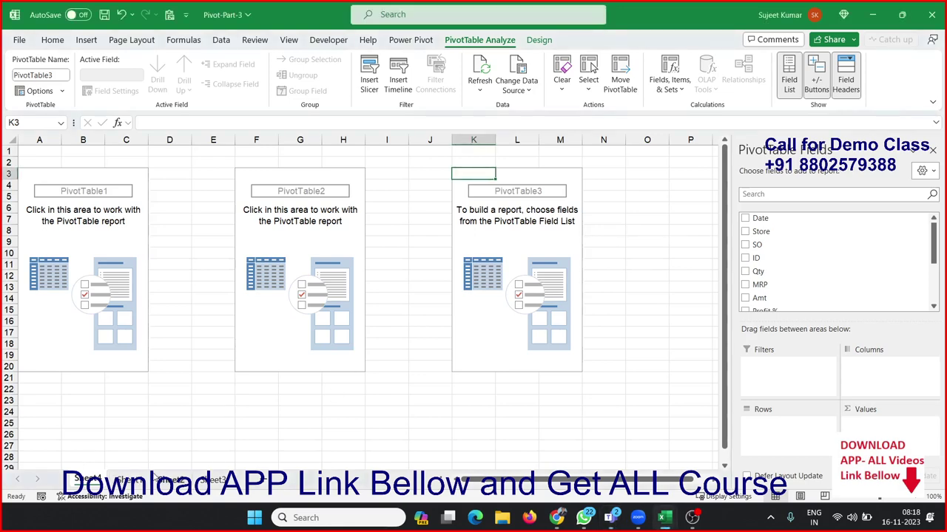
pyautogui.click(137, 481)
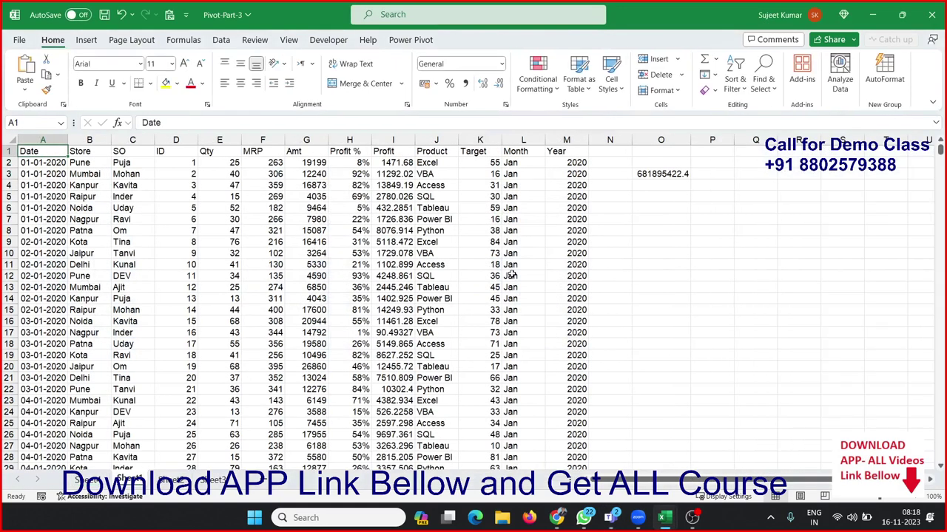
pyautogui.click(662, 175)
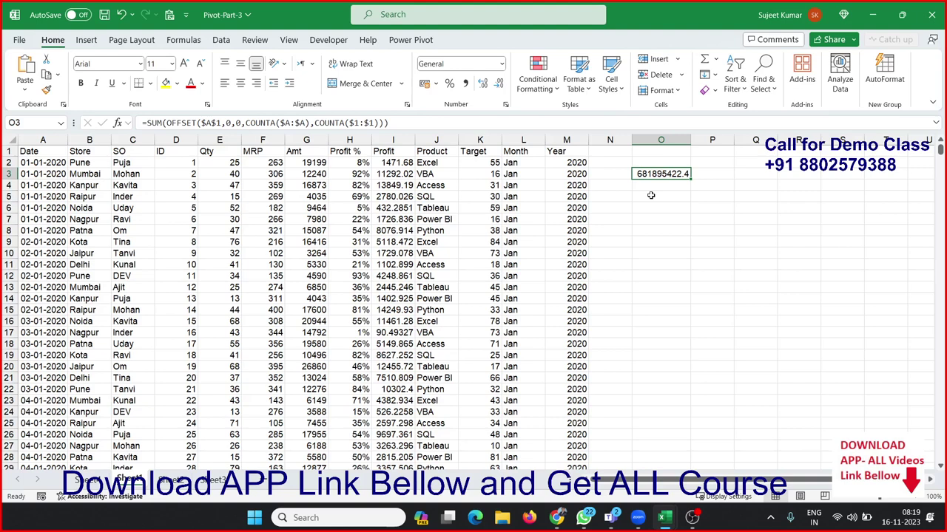
pyautogui.press('Down')
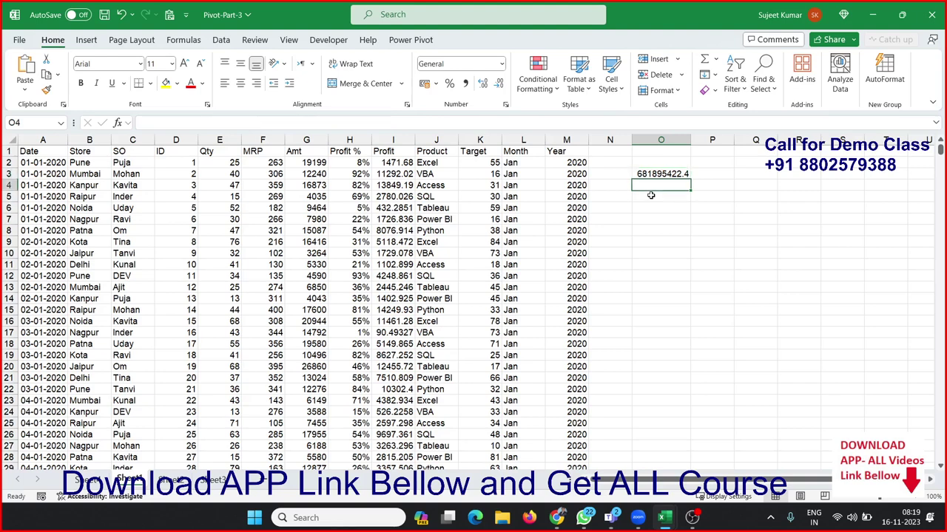
pyautogui.press('Right')
pyautogui.click(651, 196)
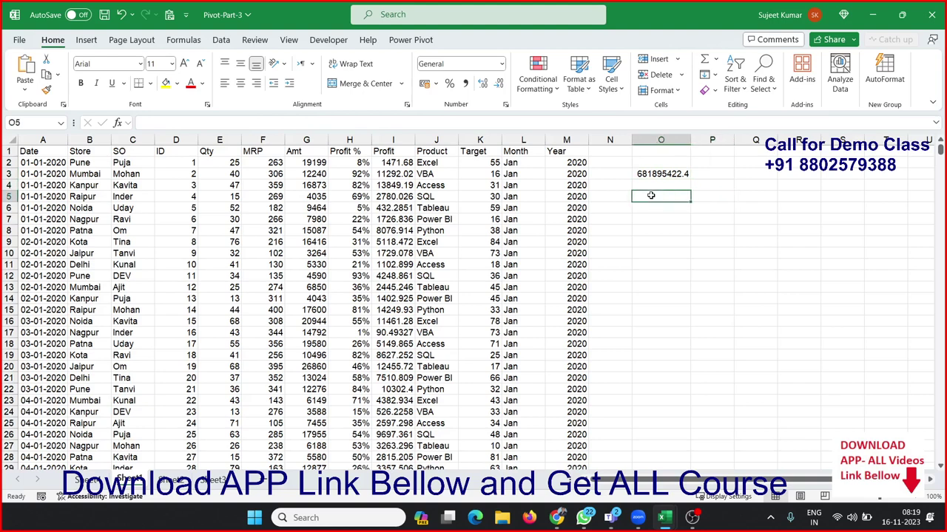
pyautogui.write('=')
pyautogui.press('Escape')
pyautogui.press('Left')
pyautogui.press('Left')
pyautogui.press('Left')
pyautogui.press('Left')
pyautogui.press('Left')
pyautogui.press('Left')
pyautogui.press('Left')
pyautogui.press('Left')
pyautogui.press('Left')
pyautogui.press('Left')
pyautogui.press('Left')
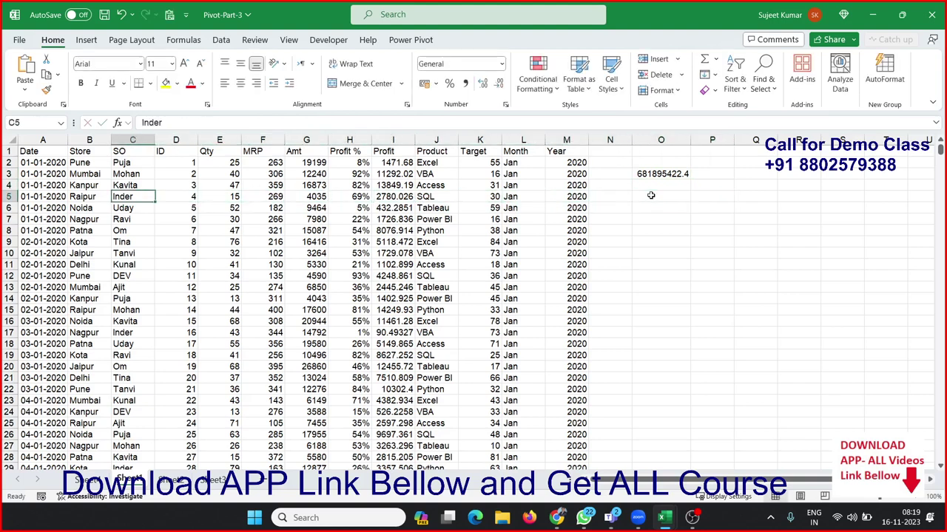
pyautogui.press('Left')
pyautogui.press('Left')
pyautogui.hotkey('ctrl', 'Down')
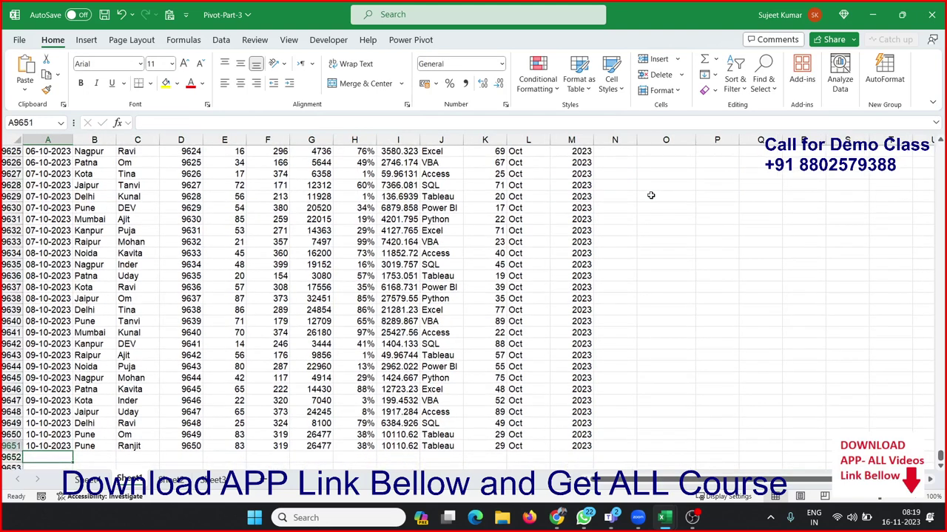
pyautogui.hotkey('ctrl', 'Up')
pyautogui.press('Right')
pyautogui.press('Right')
pyautogui.press('Right')
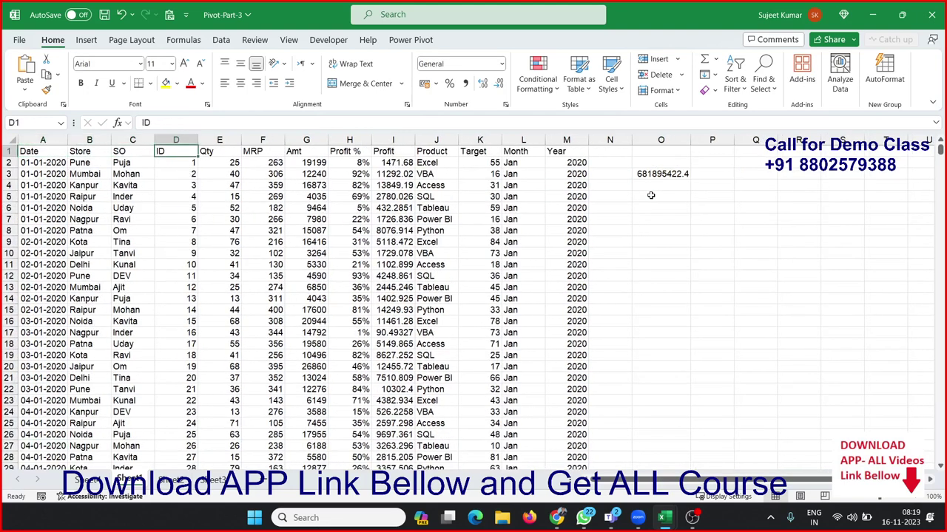
pyautogui.press('Right')
pyautogui.press('Right')
pyautogui.press('Right')
pyautogui.press('Right')
pyautogui.press('Right')
pyautogui.press('Right')
pyautogui.press('Right')
pyautogui.press('Right')
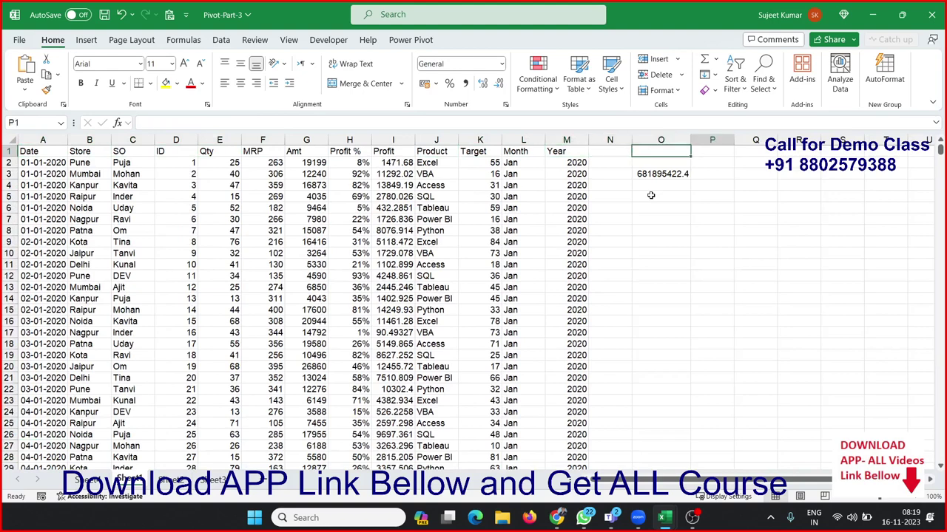
pyautogui.press('Down')
pyautogui.press('Down')
pyautogui.press('Down')
pyautogui.press('Down')
pyautogui.press('Down')
# Start a MAX(IF) formula in O5 testing A1:A9651>0
pyautogui.click(651, 195)
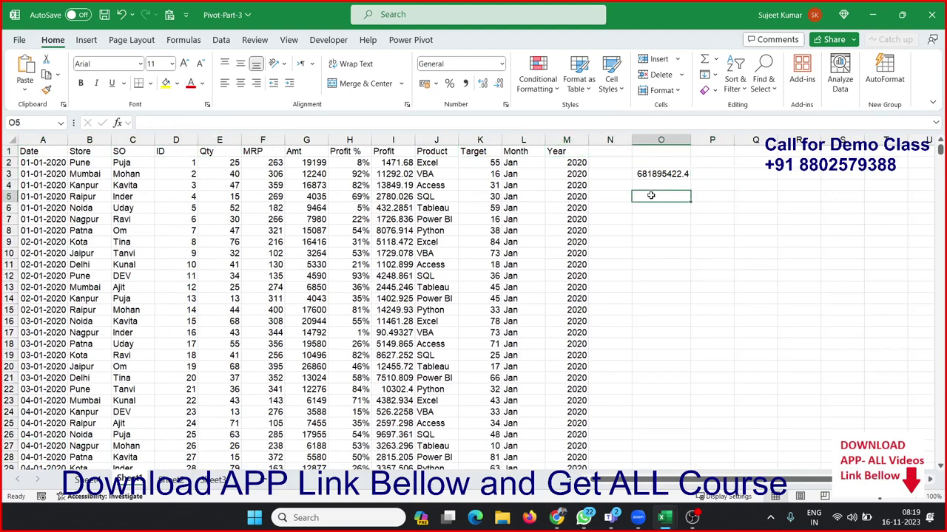
pyautogui.write('=ma')
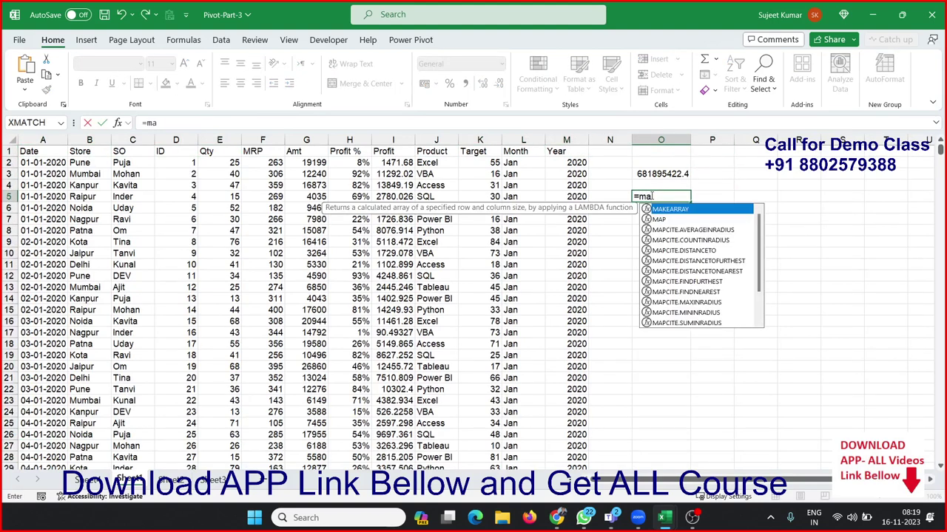
pyautogui.write('x')
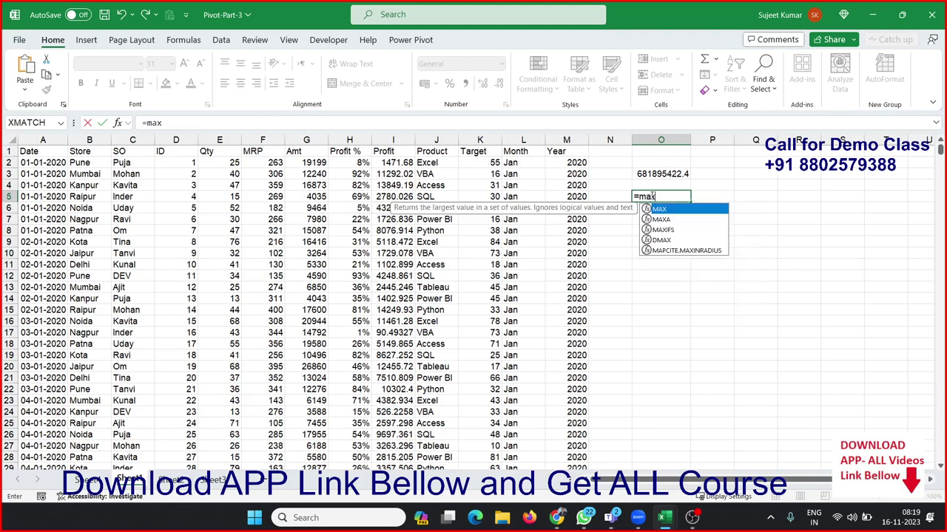
pyautogui.press('Tab')
pyautogui.write('i')
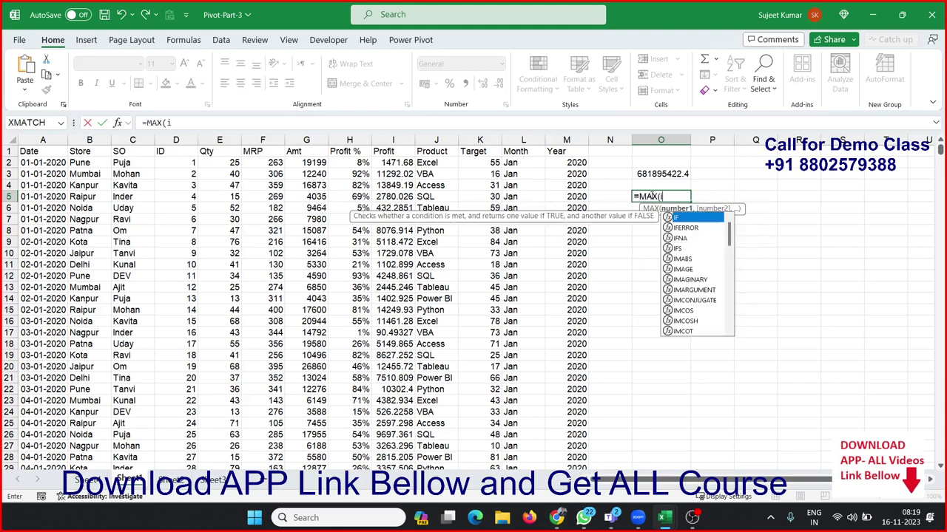
pyautogui.write('f')
pyautogui.press('Tab')
pyautogui.press('Left')
pyautogui.press('Left')
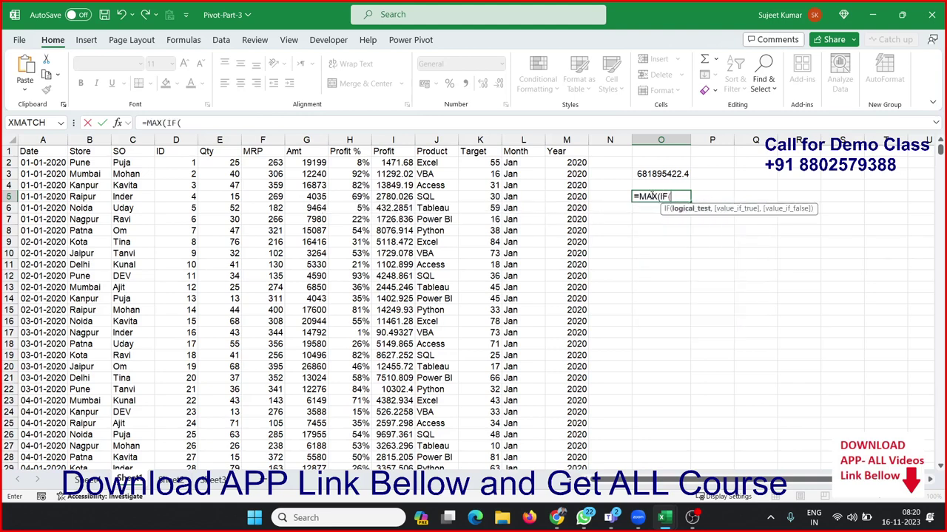
pyautogui.press('Left')
pyautogui.press('Left')
pyautogui.press('Left')
pyautogui.press('Left')
pyautogui.press('Left')
pyautogui.press('Left')
pyautogui.press('Left')
pyautogui.press('Left')
pyautogui.hotkey('ctrl', 'Left')
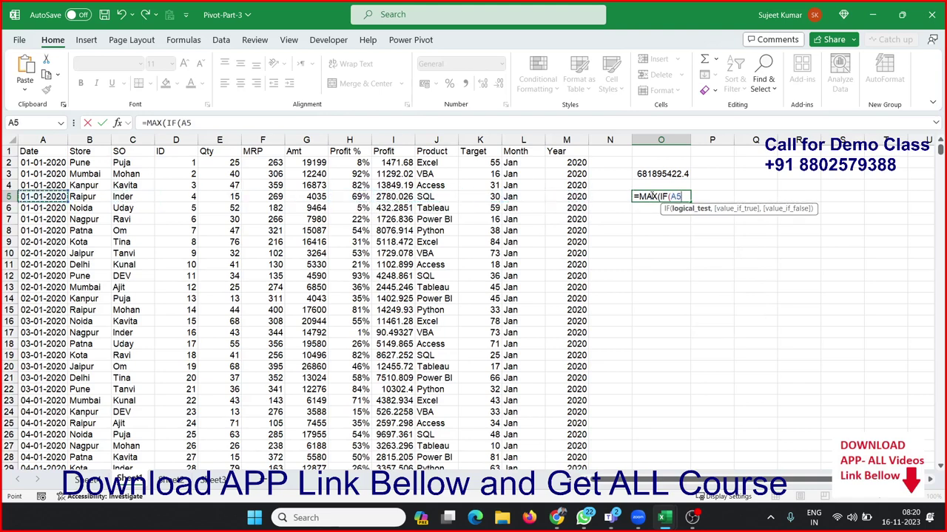
pyautogui.hotkey('ctrl', 'Up')
pyautogui.hotkey('ctrl', 'shift', 'Down')
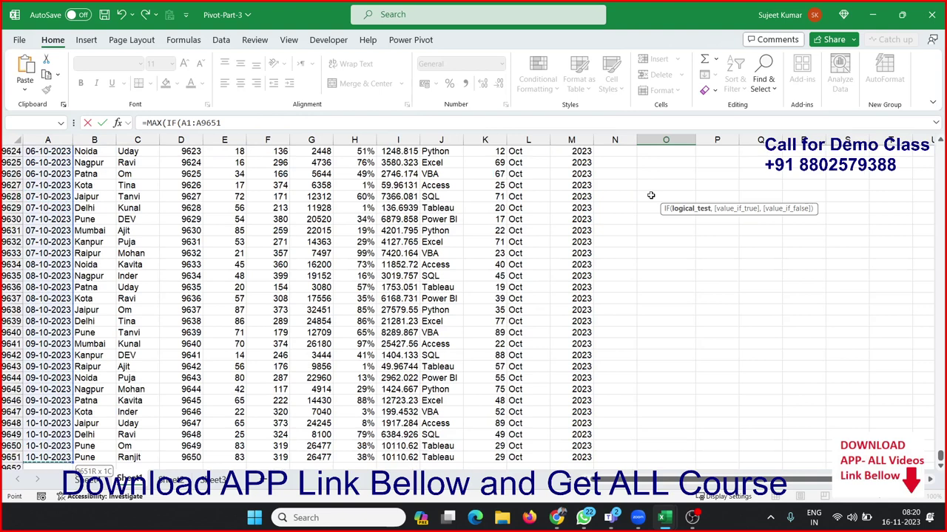
pyautogui.write('>0')
pyautogui.write(',')
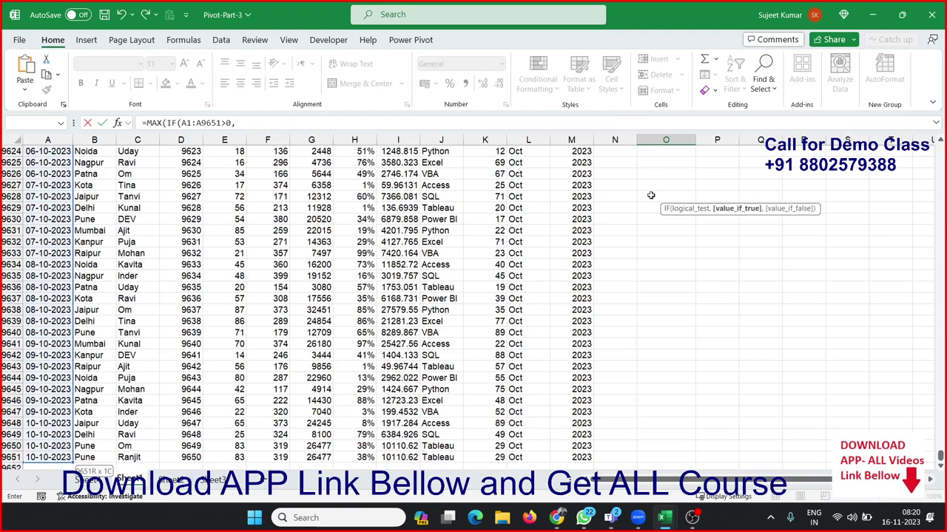
pyautogui.write('ro')
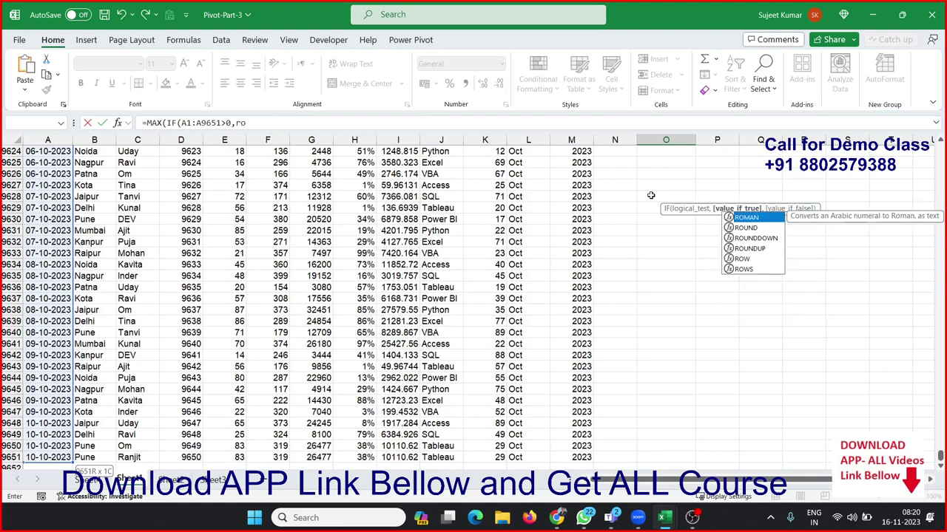
pyautogui.write('w(')
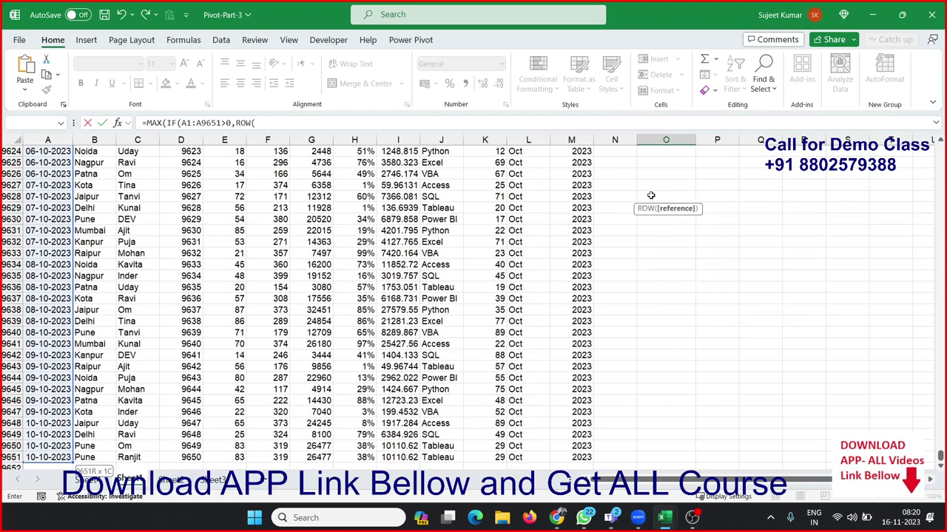
# Complete it as =MAX(IF(A1:A9651>0,ROW(A1:A9651))) and accept Excel's bracket correction
pyautogui.hotkey('ctrl', 'Up')
pyautogui.press('Left')
pyautogui.press('Left')
pyautogui.press('Left')
pyautogui.press('Left')
pyautogui.press('Left')
pyautogui.press('Left')
pyautogui.press('Left')
pyautogui.hotkey('ctrl', 'Left')
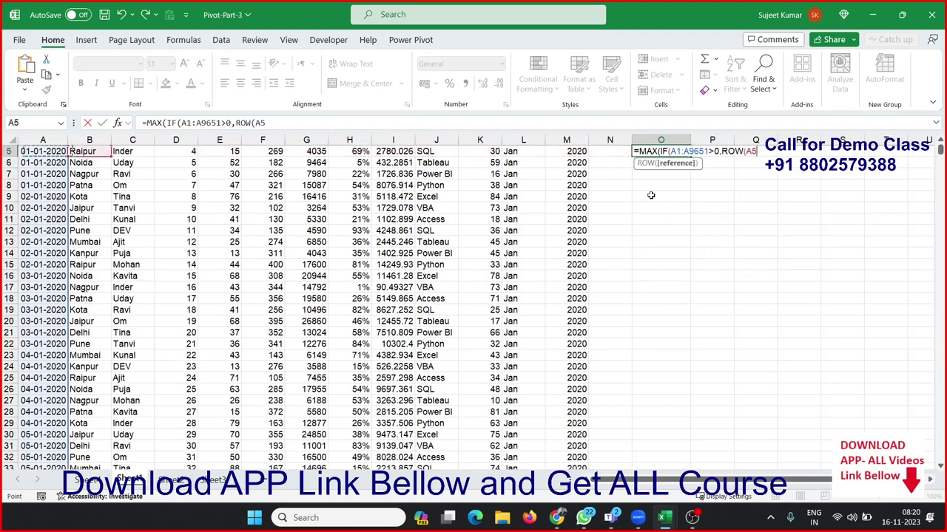
pyautogui.hotkey('ctrl', 'Up')
pyautogui.hotkey('ctrl', 'shift', 'Down')
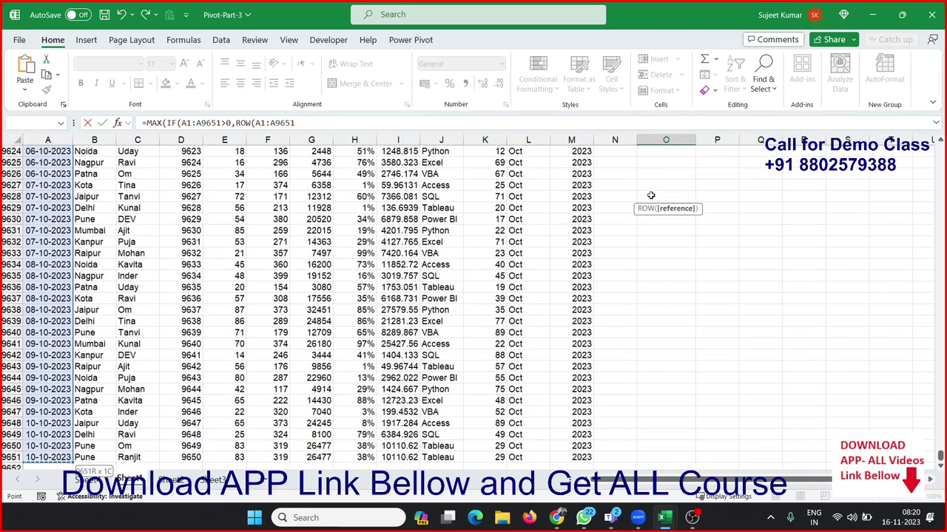
pyautogui.write(')')
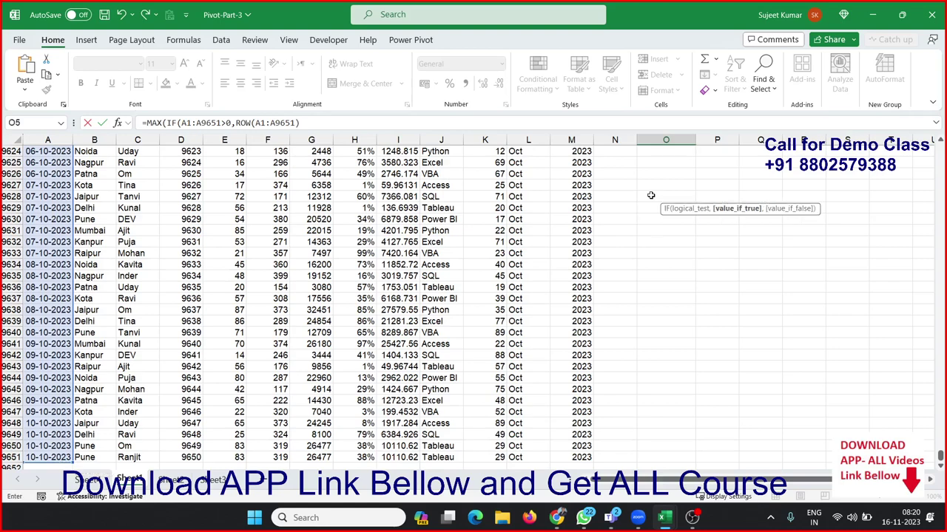
pyautogui.press('Return')
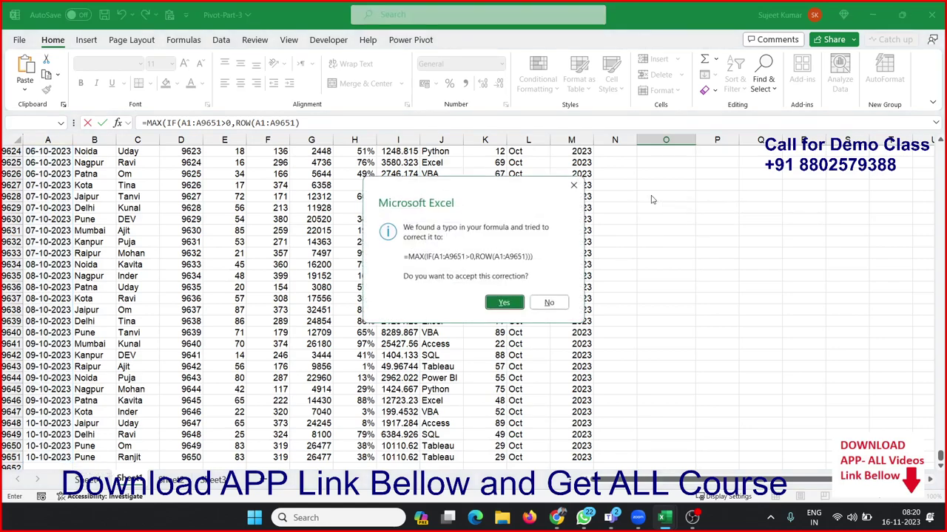
pyautogui.press('Return')
# Edit both ranges to whole column A:A so O5 returns 9651
pyautogui.press('Up')
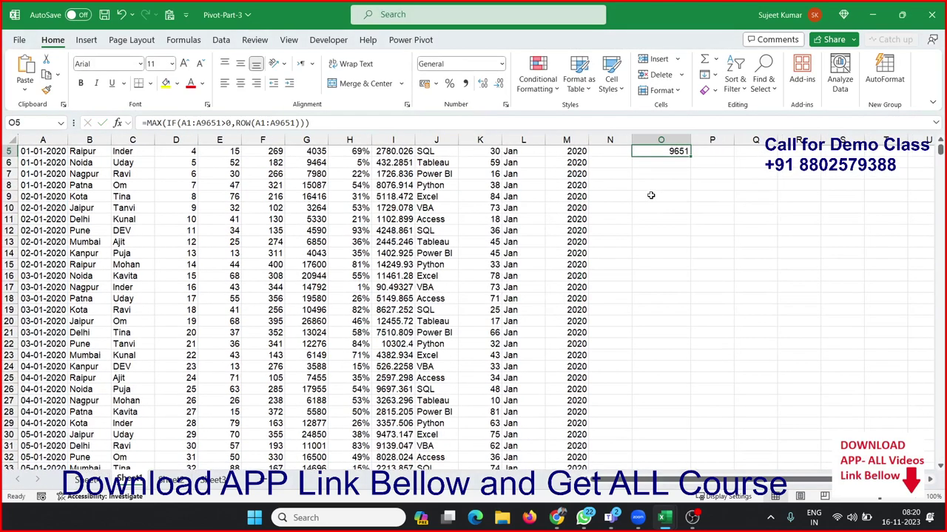
pyautogui.press('Up')
pyautogui.press('Up')
pyautogui.press('Up')
pyautogui.press('Down')
pyautogui.press('Down')
pyautogui.press('Down')
pyautogui.press('Down')
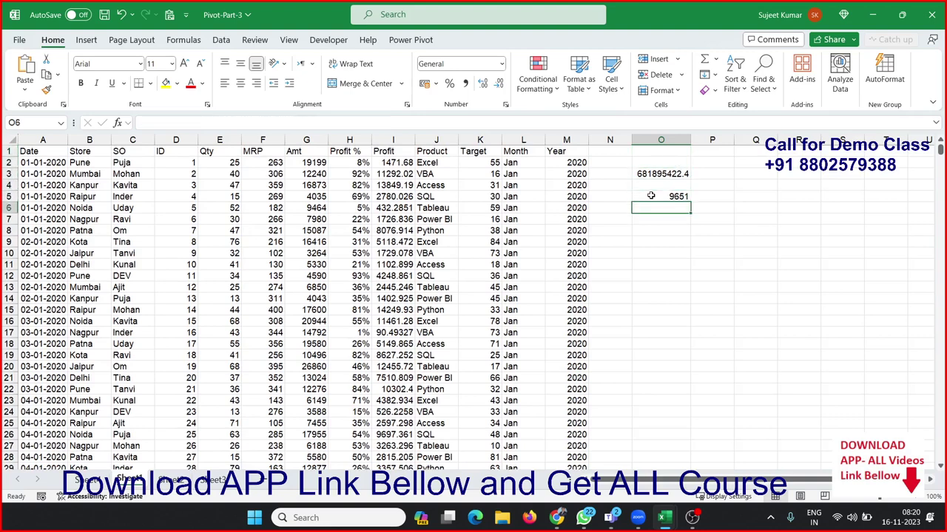
pyautogui.click(190, 123)
pyautogui.press('BackSpace')
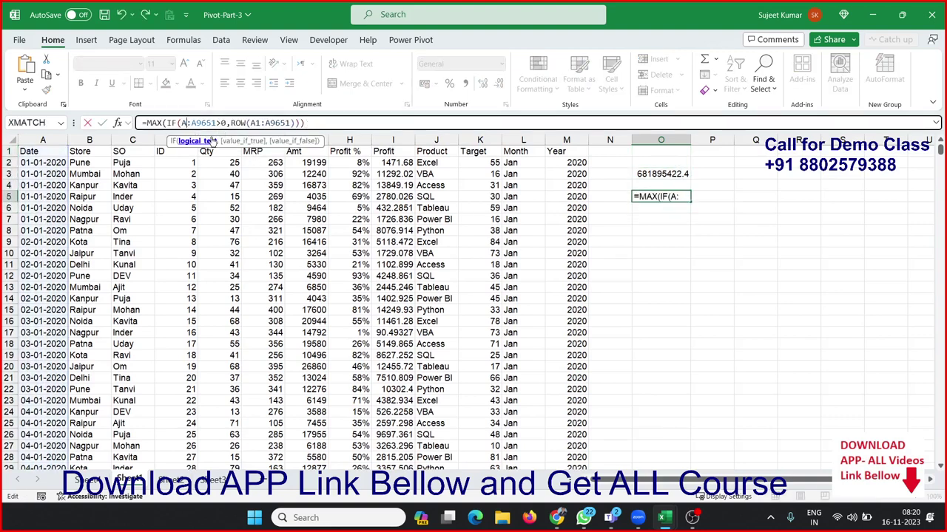
pyautogui.press('Right')
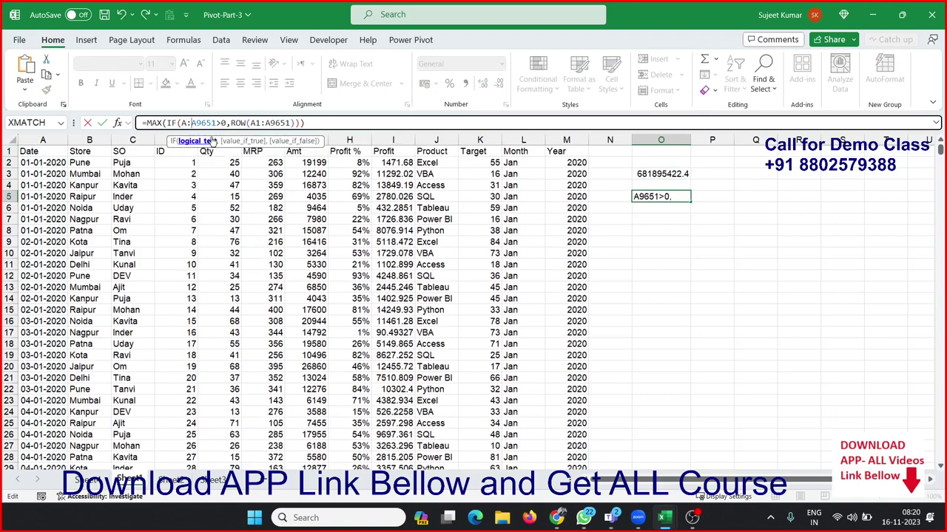
pyautogui.press('BackSpace')
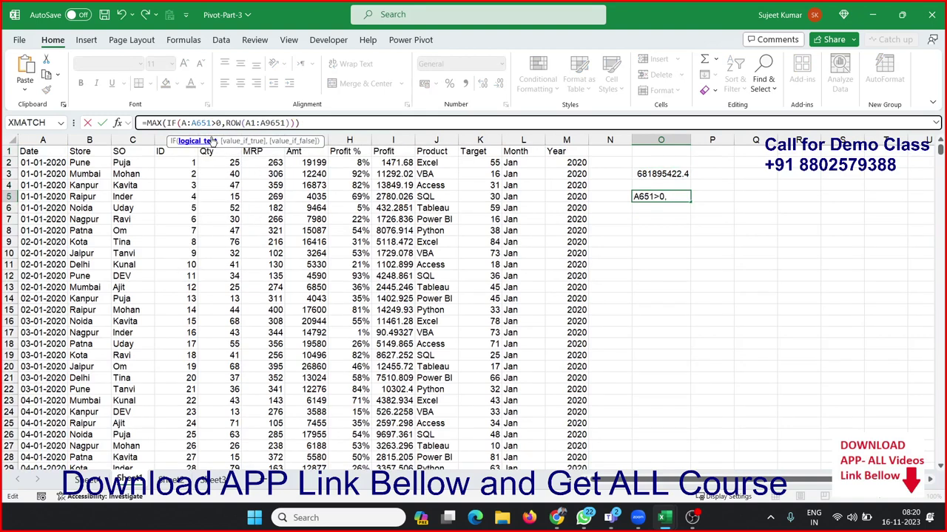
pyautogui.press('Delete')
pyautogui.press('Delete')
pyautogui.press('Delete')
pyautogui.press('Right')
pyautogui.press('Right')
pyautogui.press('Right')
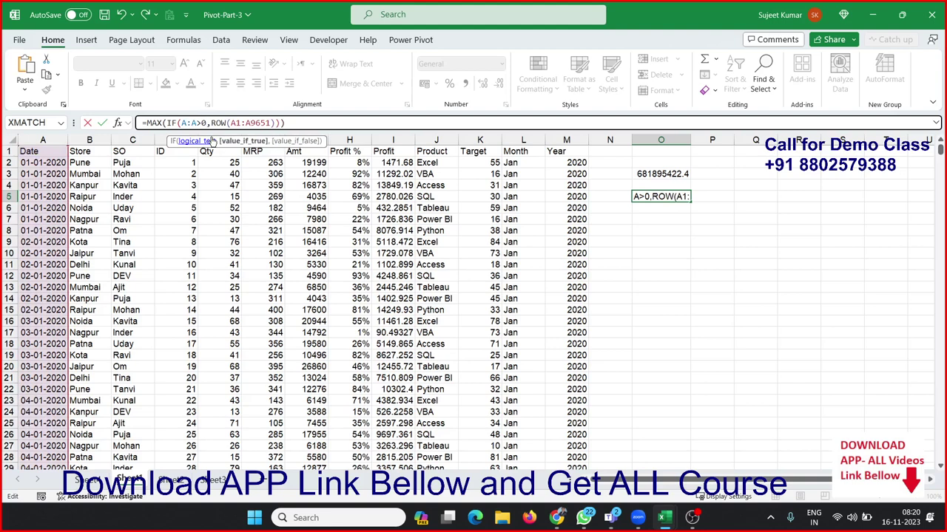
pyautogui.press('Right')
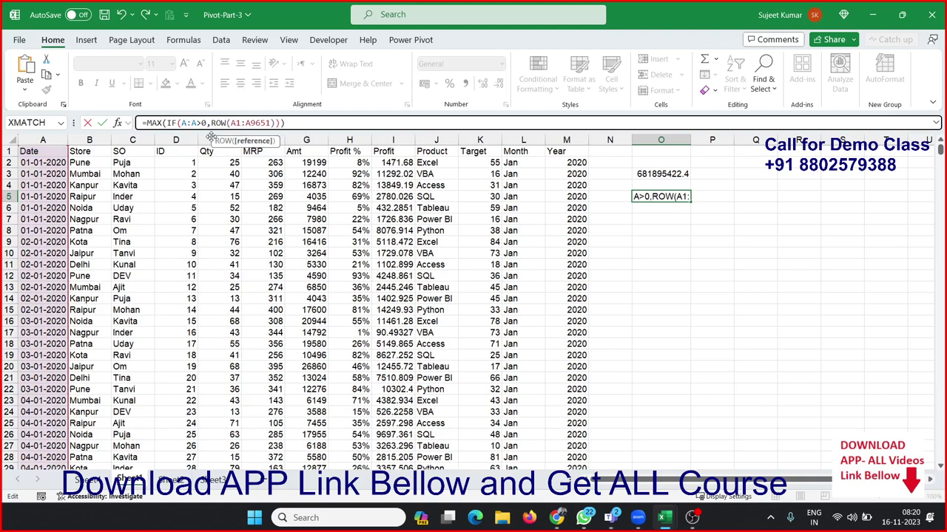
pyautogui.press('Right')
pyautogui.press('Delete')
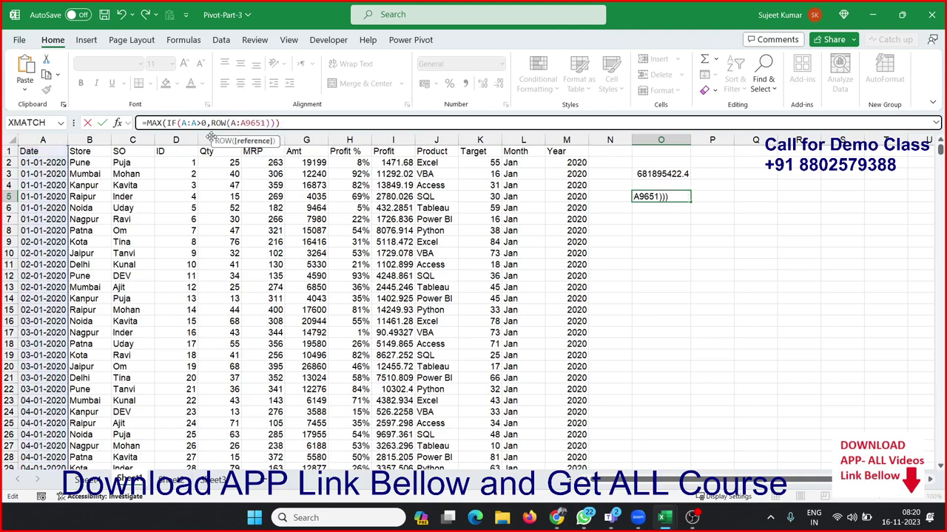
pyautogui.press('Delete')
pyautogui.press('Delete')
pyautogui.press('Delete')
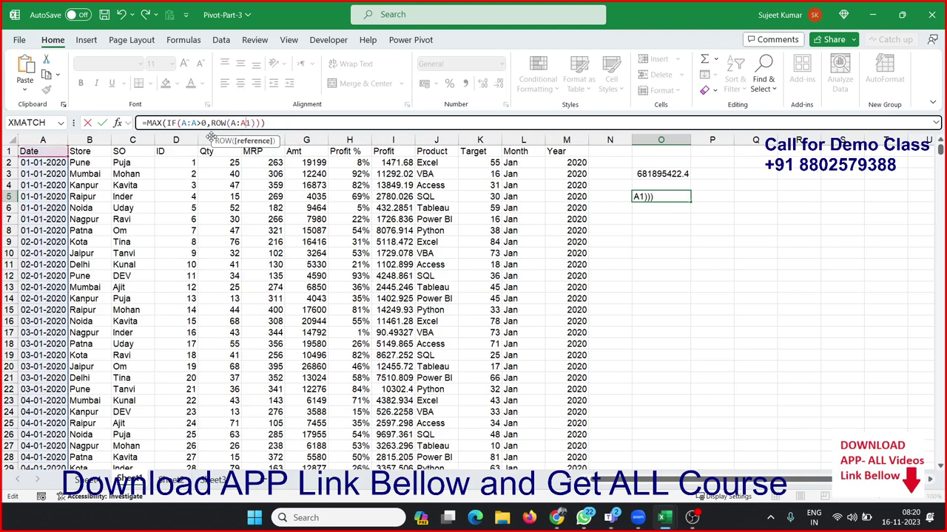
pyautogui.press('Delete')
pyautogui.press('Return')
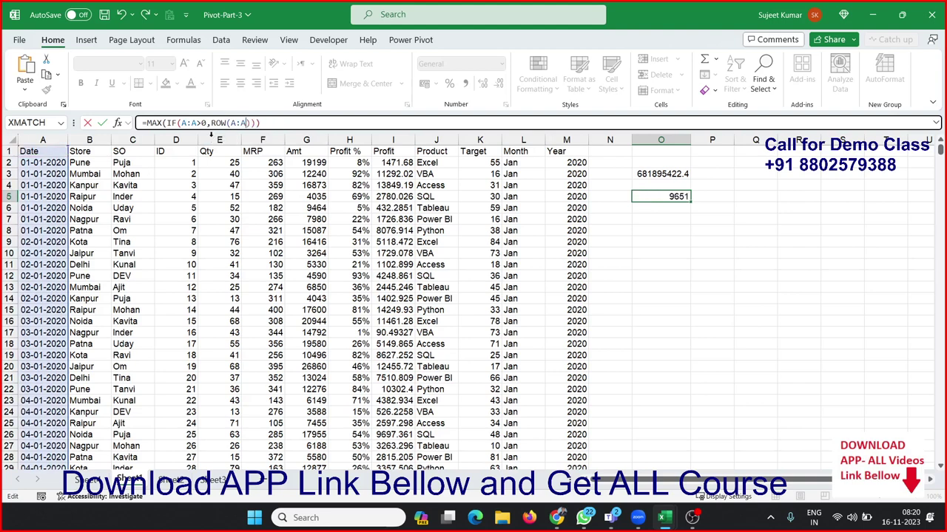
pyautogui.press('Up')
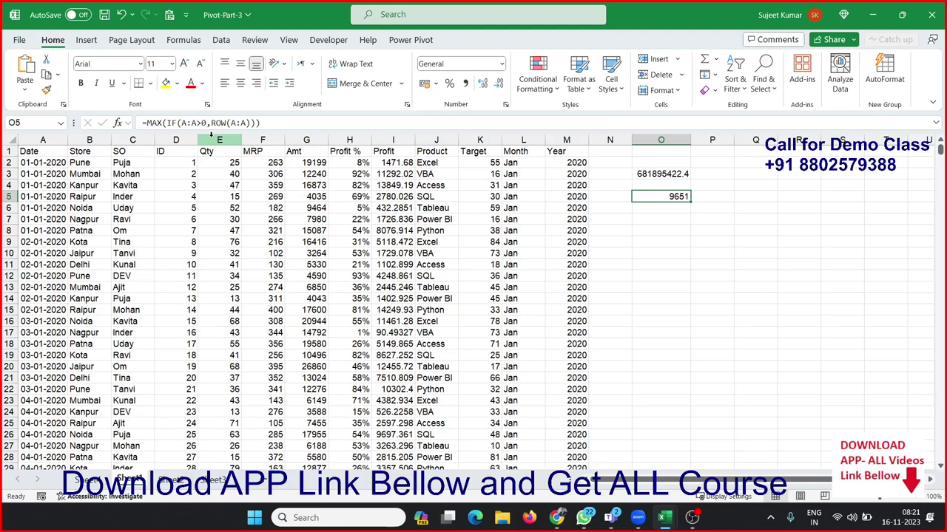
pyautogui.press('Right')
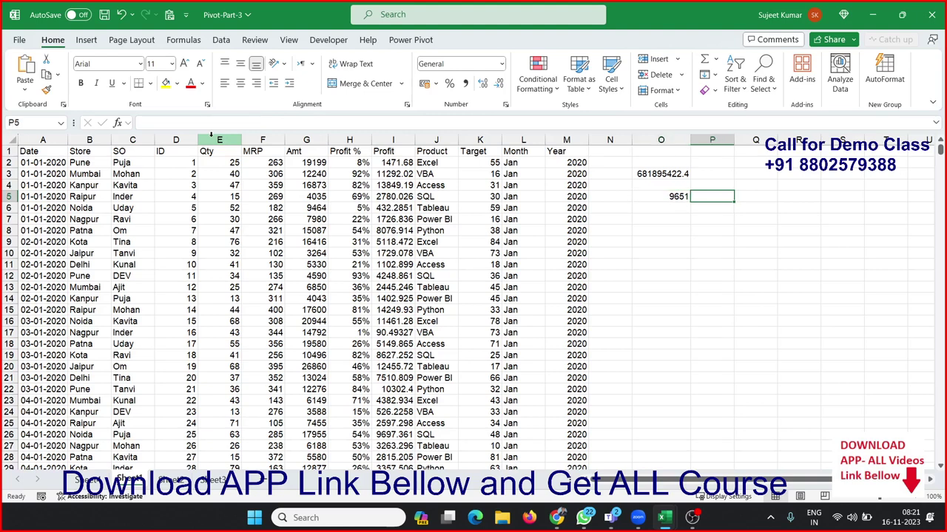
# Start =MAX(IF(1:1 in P5, testing the whole of row 1
pyautogui.write('=if')
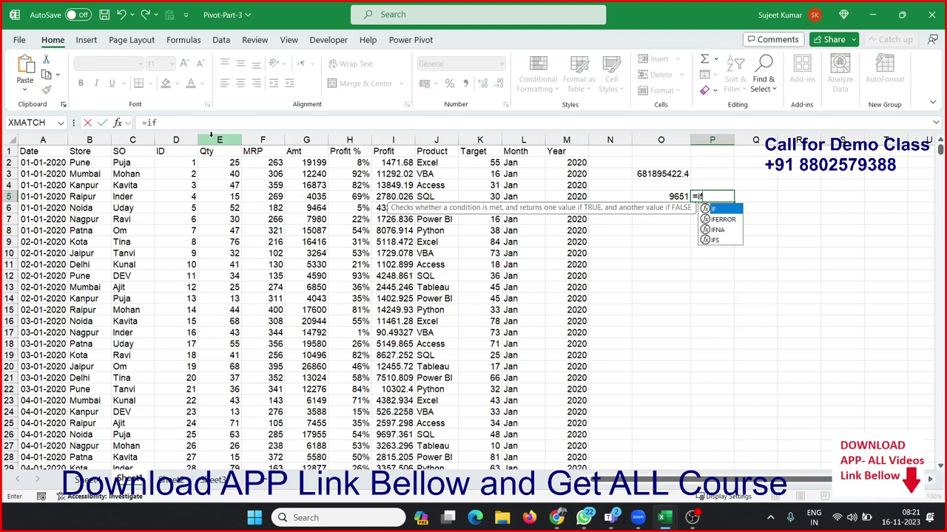
pyautogui.press('BackSpace')
pyautogui.press('BackSpace')
pyautogui.write('ma')
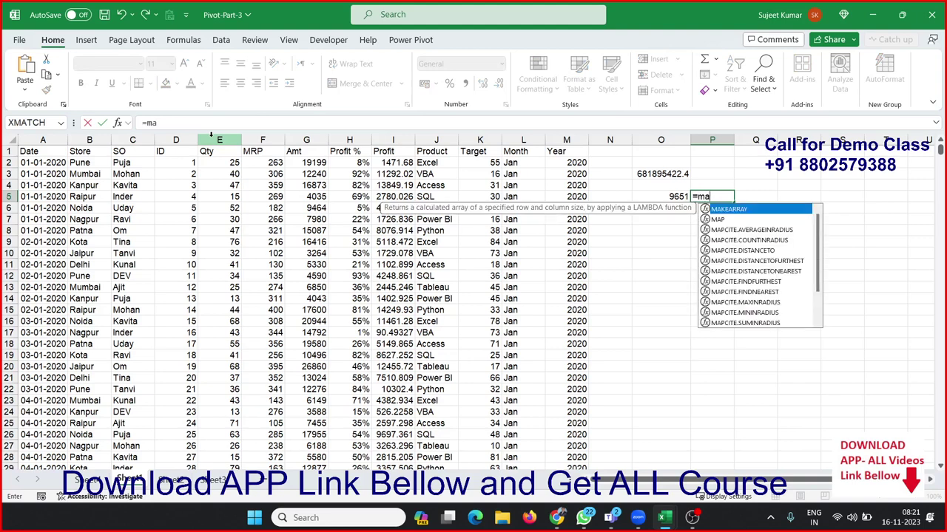
pyautogui.write('x')
pyautogui.press('Tab')
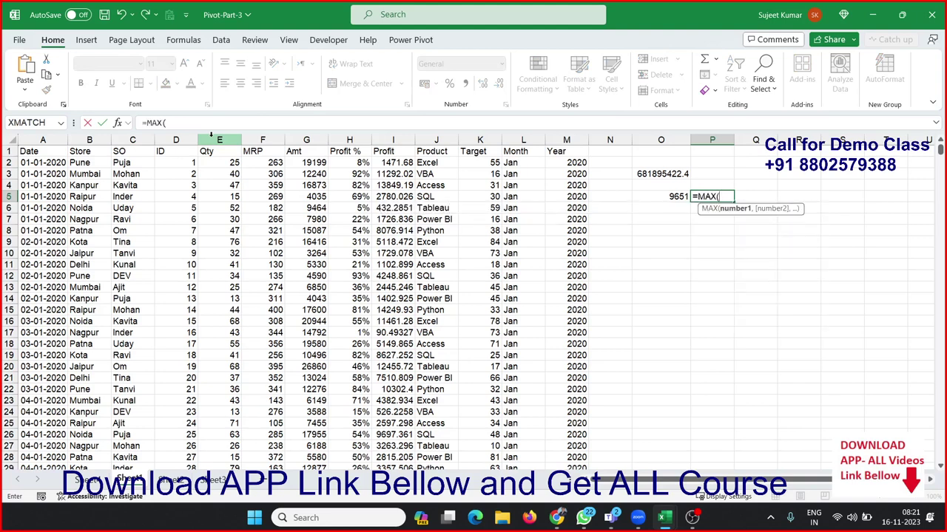
pyautogui.write('i')
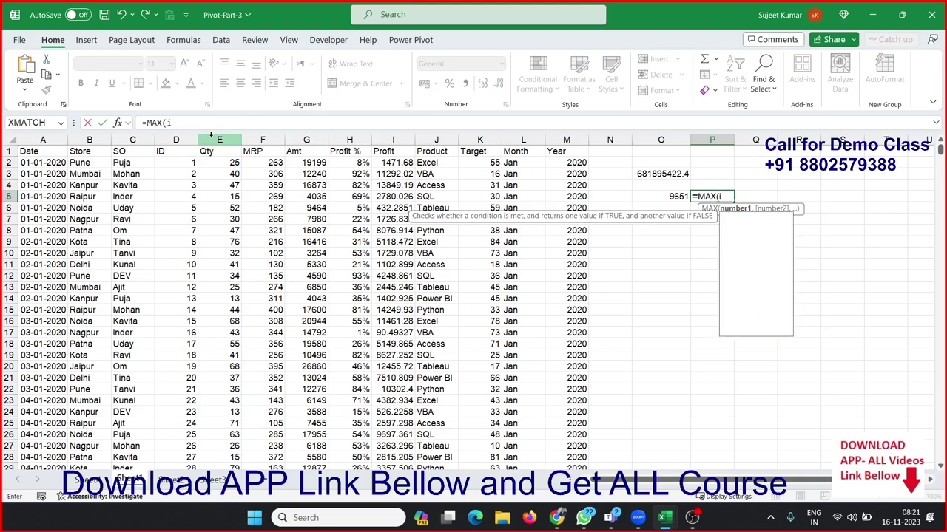
pyautogui.write('f')
pyautogui.press('Tab')
pyautogui.press('Up')
pyautogui.press('Up')
pyautogui.press('Up')
pyautogui.press('Up')
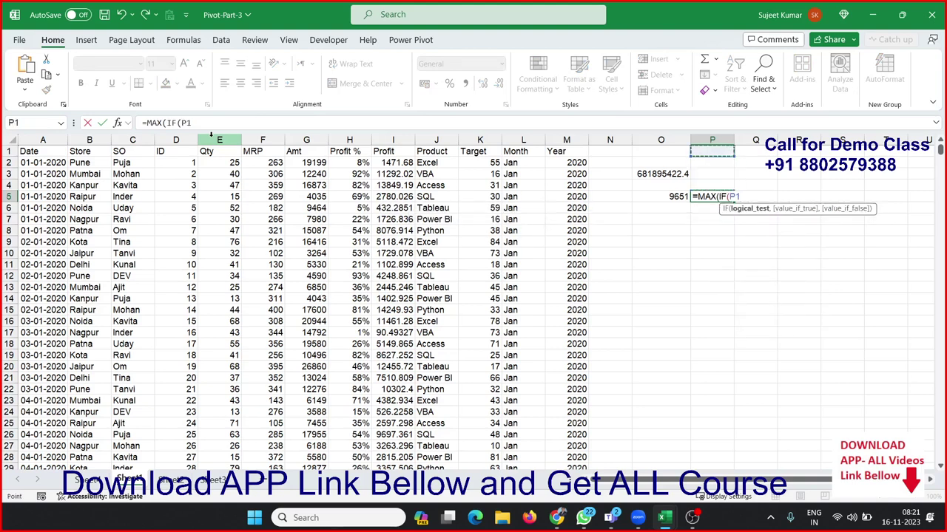
pyautogui.hotkey('ctrl', 'Left')
pyautogui.hotkey('ctrl', 'Left')
pyautogui.hotkey('shift', 'space')
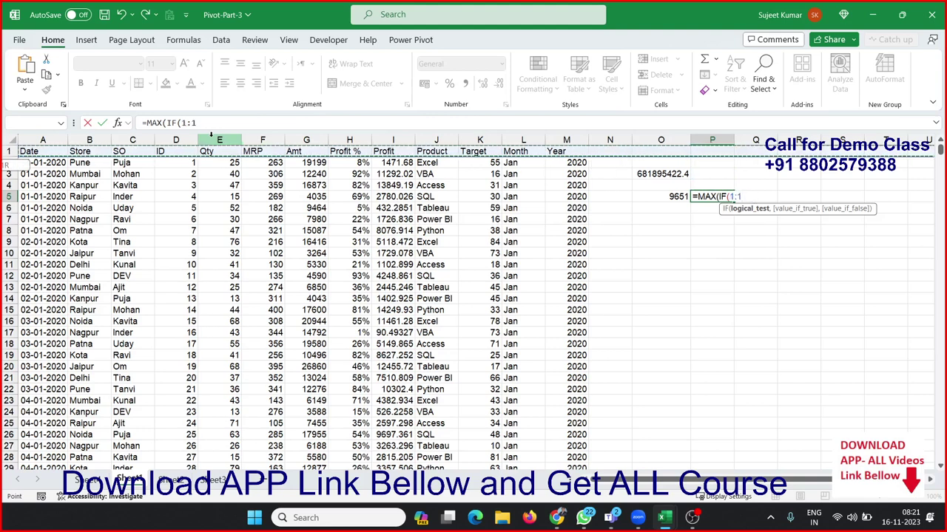
# Finish it as =MAX(IF(1:1>0,COLUMN(1:1))), returning 13
pyautogui.write('>0')
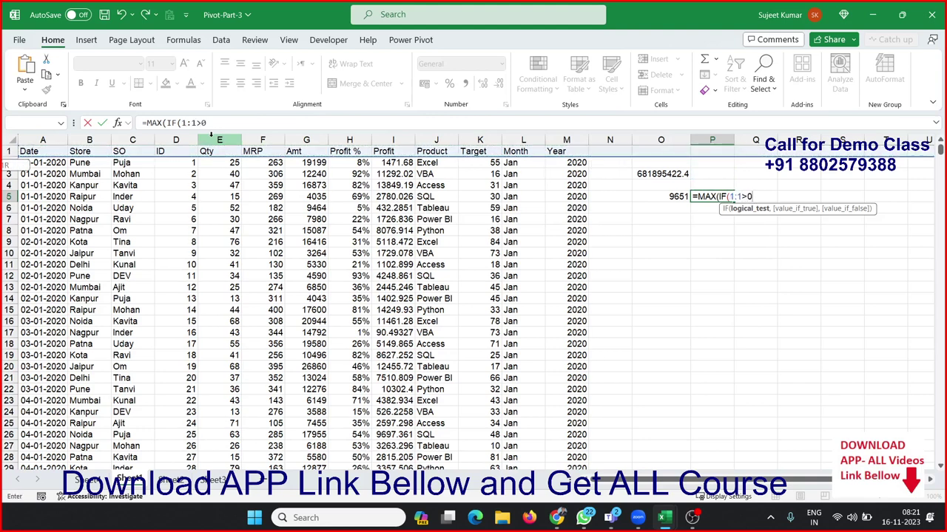
pyautogui.write(',')
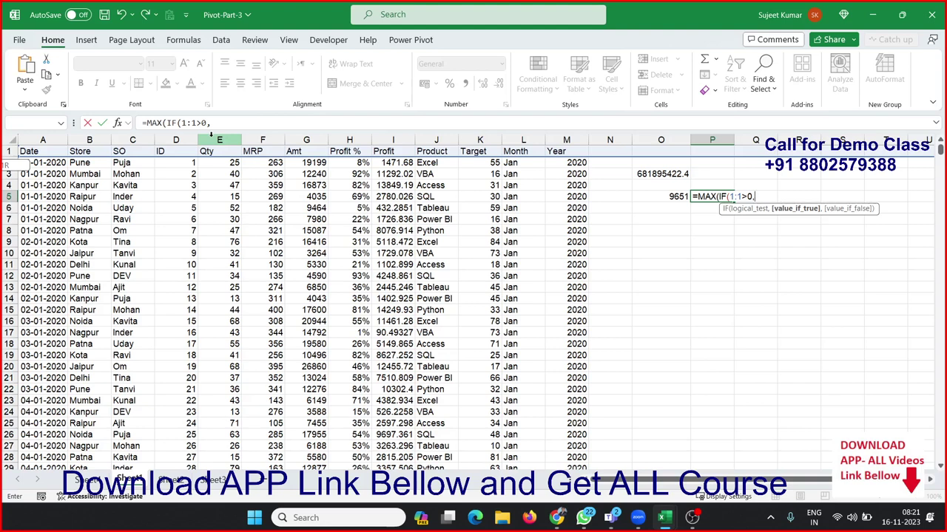
pyautogui.write('col')
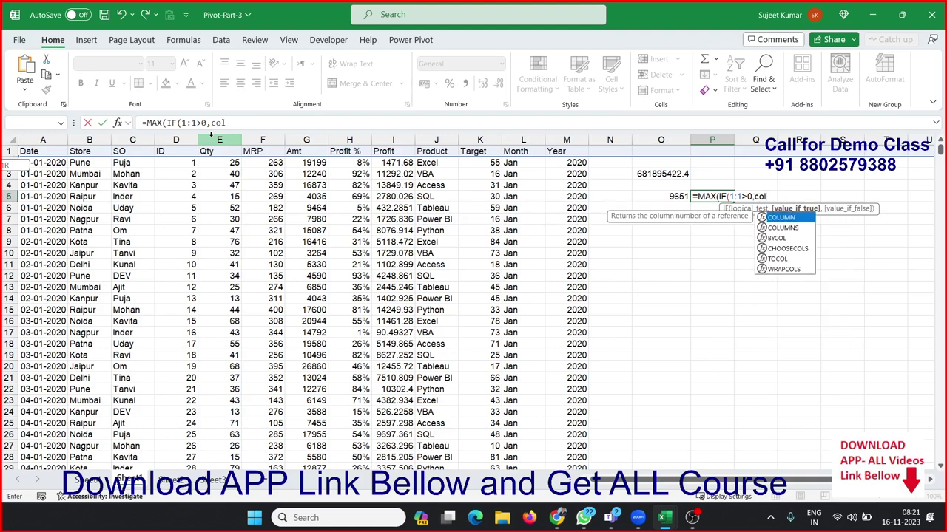
pyautogui.press('Tab')
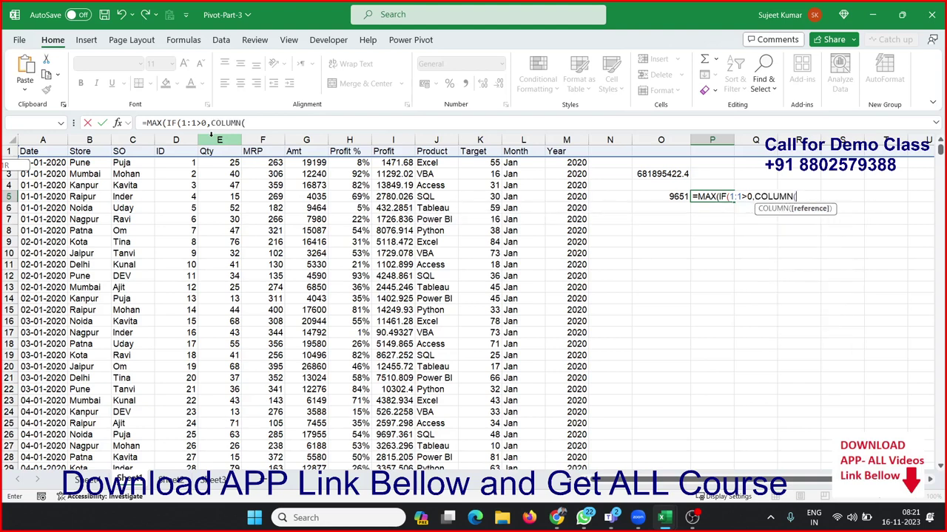
pyautogui.press('Up')
pyautogui.press('Up')
pyautogui.press('Up')
pyautogui.press('Up')
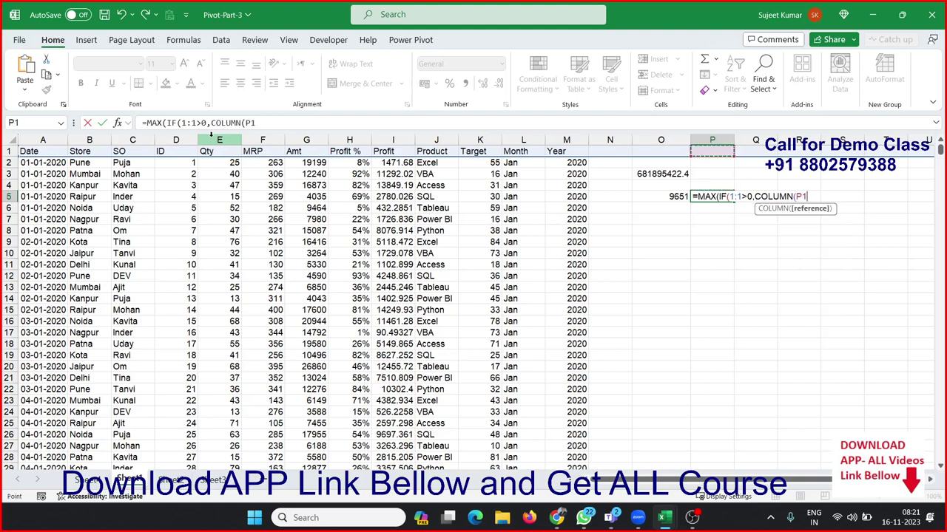
pyautogui.press('Left')
pyautogui.press('Left')
pyautogui.press('Left')
pyautogui.hotkey('ctrl', 'Left')
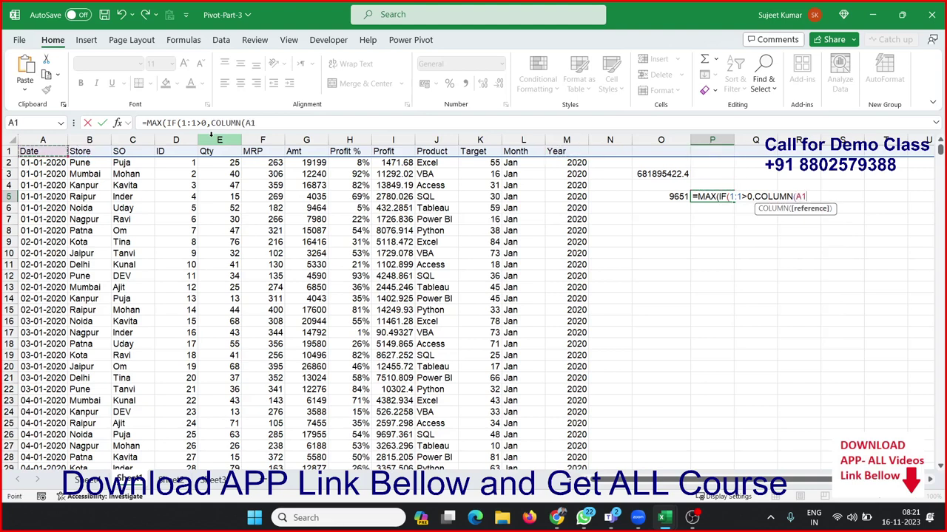
pyautogui.hotkey('ctrl', 'shift', 'Right')
pyautogui.hotkey('shift', 'space')
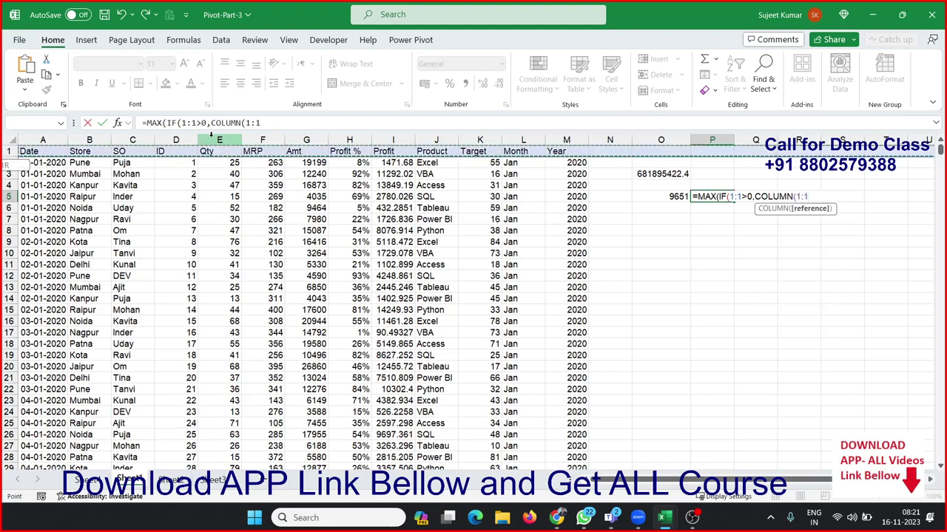
pyautogui.write(')')
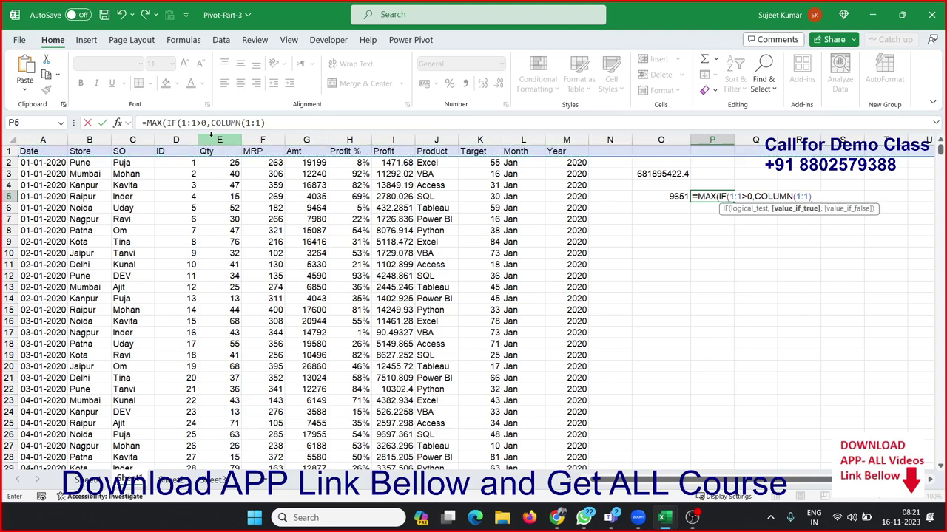
pyautogui.press('Return')
pyautogui.press('Return')
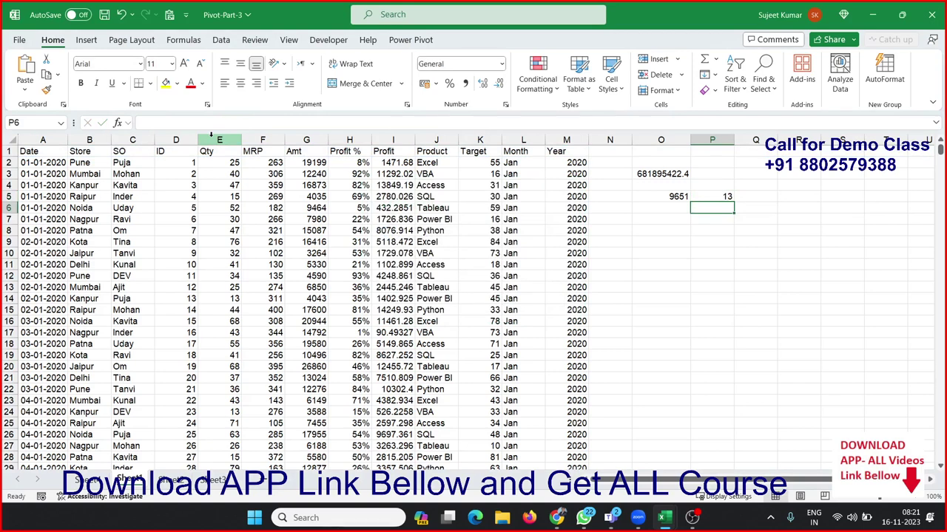
pyautogui.press('Down')
pyautogui.press('Left')
# Enter =ADDRESS(O5,P5) in O7 so it returns $M$9651
pyautogui.write('=')
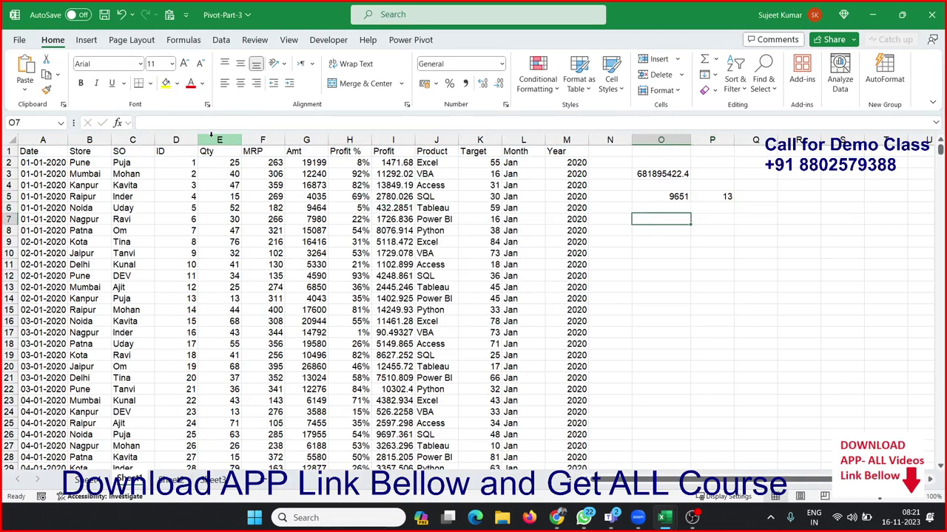
pyautogui.write('add')
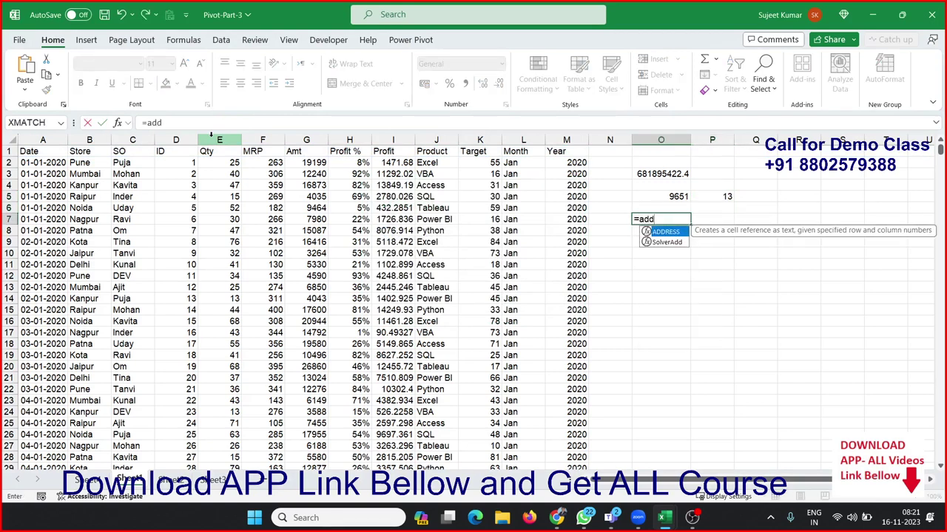
pyautogui.press('Tab')
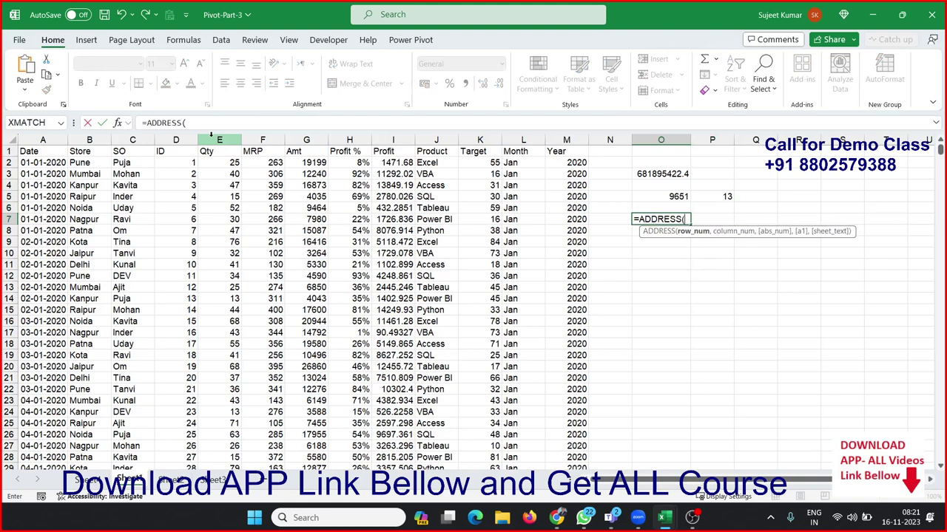
pyautogui.press('Up')
pyautogui.press('Up')
pyautogui.write(',')
pyautogui.press('Up')
pyautogui.press('Up')
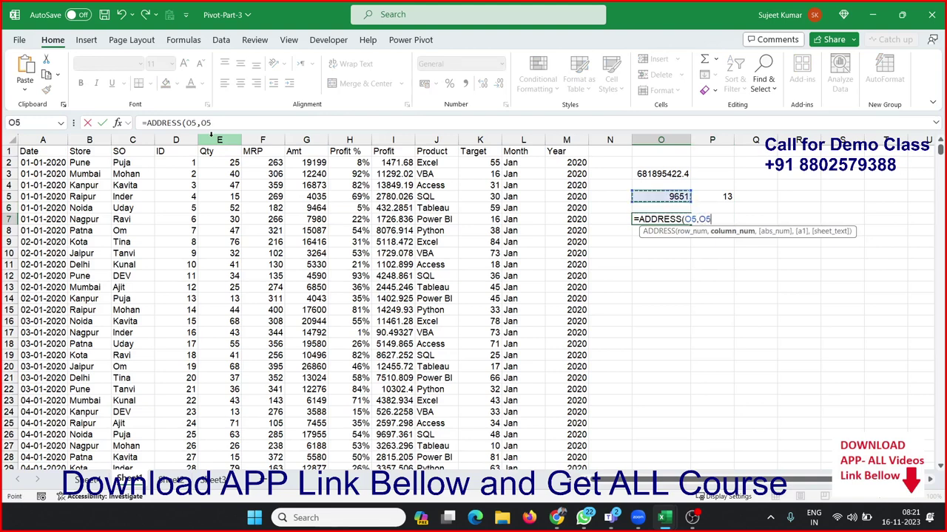
pyautogui.press('Up')
pyautogui.press('Right')
pyautogui.press('Down')
pyautogui.write(')')
pyautogui.press('Return')
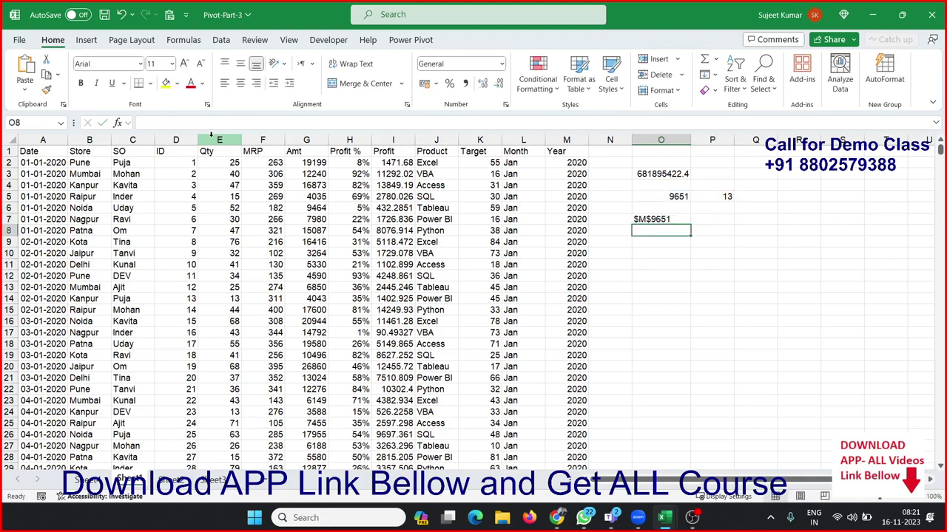
# Put the text A1 in cell P7
pyautogui.press('Up')
pyautogui.press('Right')
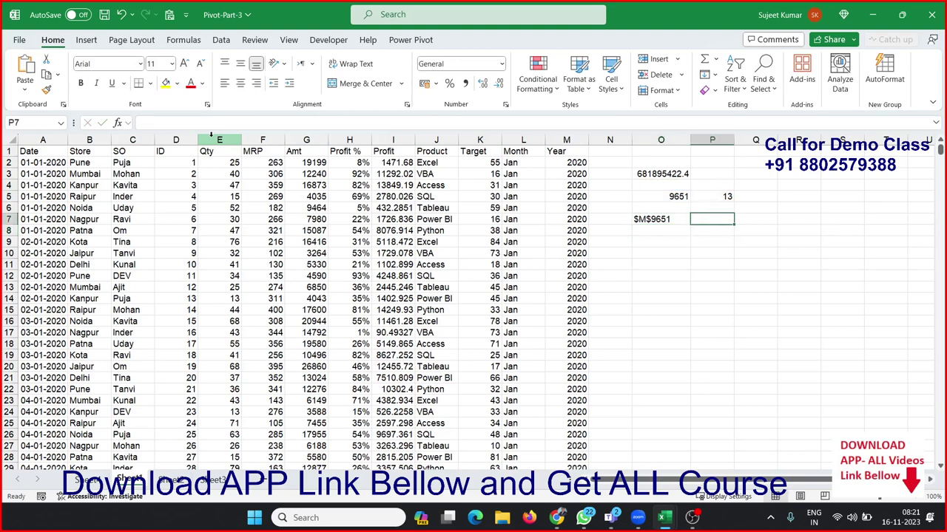
pyautogui.write('A1')
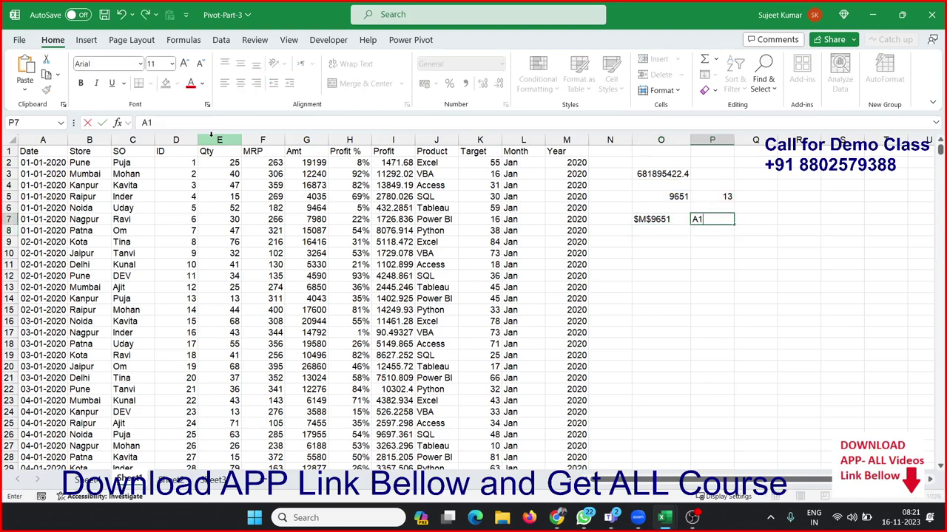
pyautogui.press('Right')
# Enter =P7&":"&O7 in Q7 to produce the range text A1:$M$9651
pyautogui.write('=')
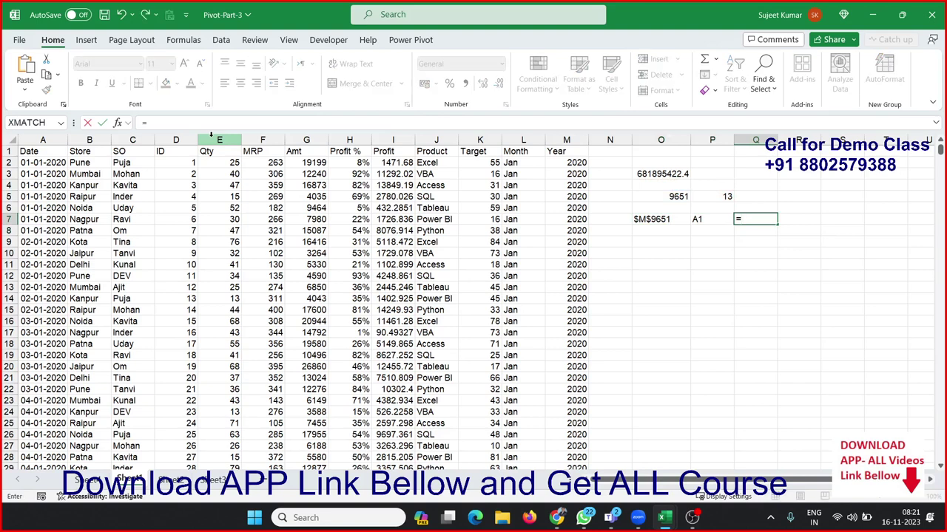
pyautogui.press('Left')
pyautogui.write('&')
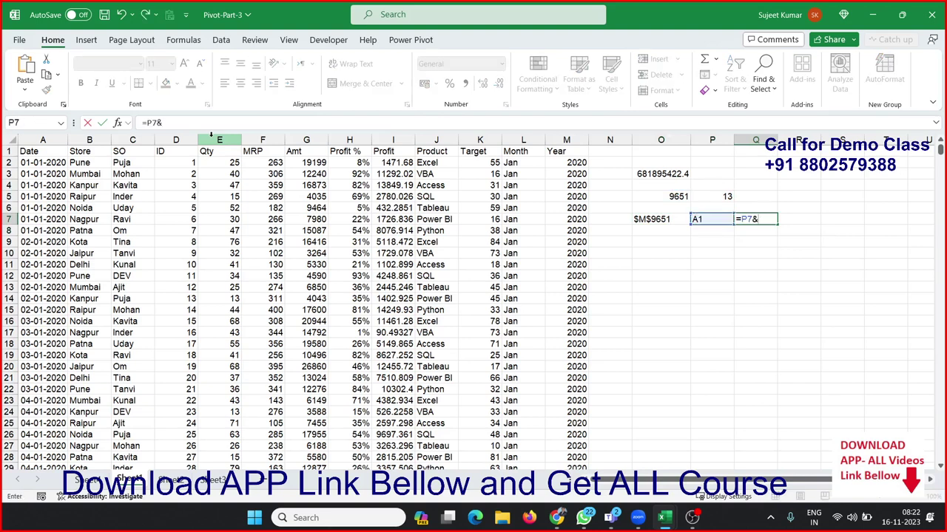
pyautogui.write('":"&')
pyautogui.press('Left')
pyautogui.press('Left')
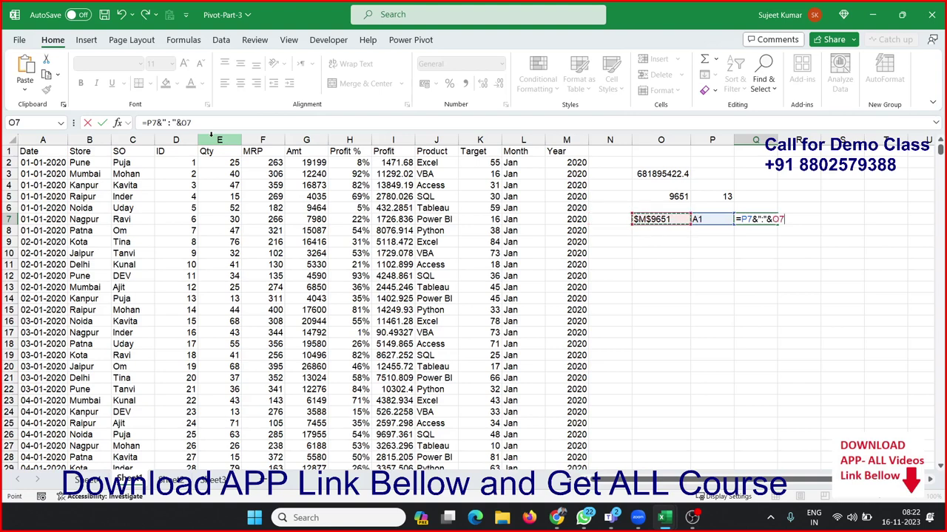
pyautogui.press('Return')
# Begin typing =ind in S7 and dismiss the function suggestions
pyautogui.press('Up')
pyautogui.press('Right')
pyautogui.press('Right')
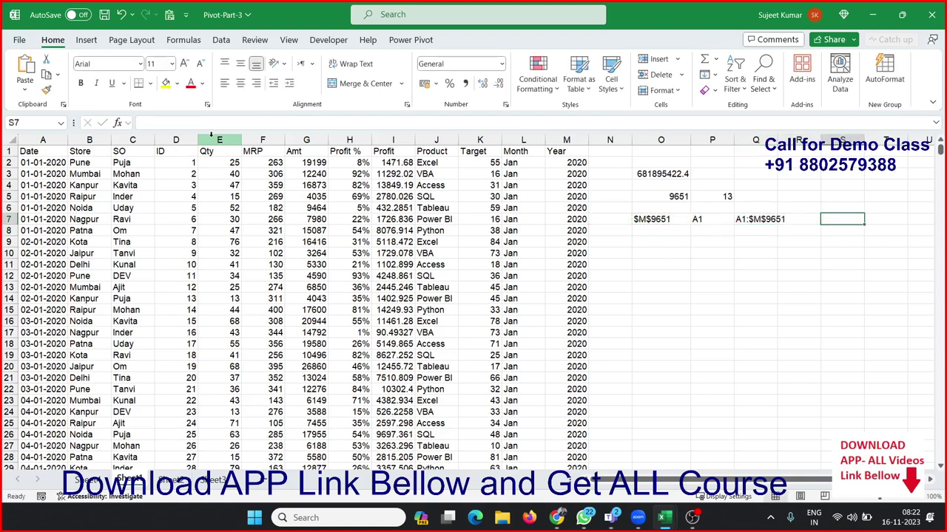
pyautogui.write('=ind')
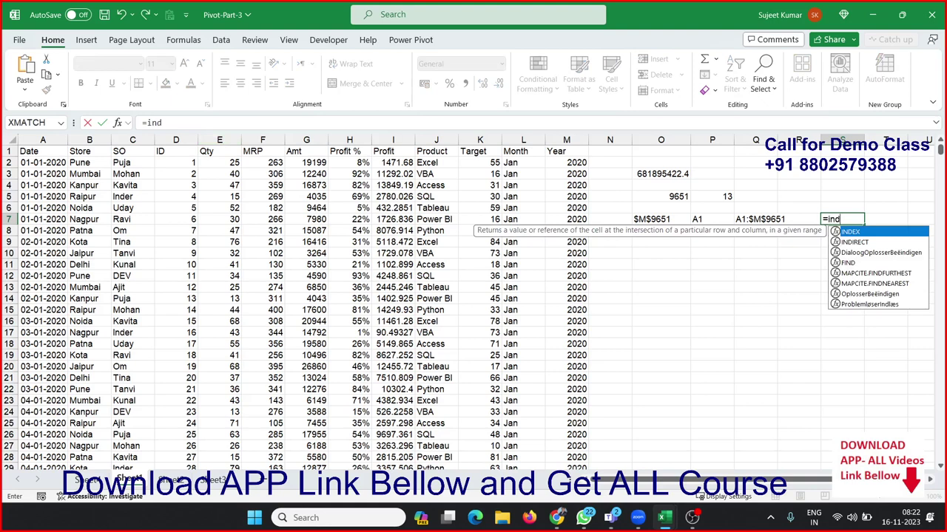
pyautogui.press('Escape')
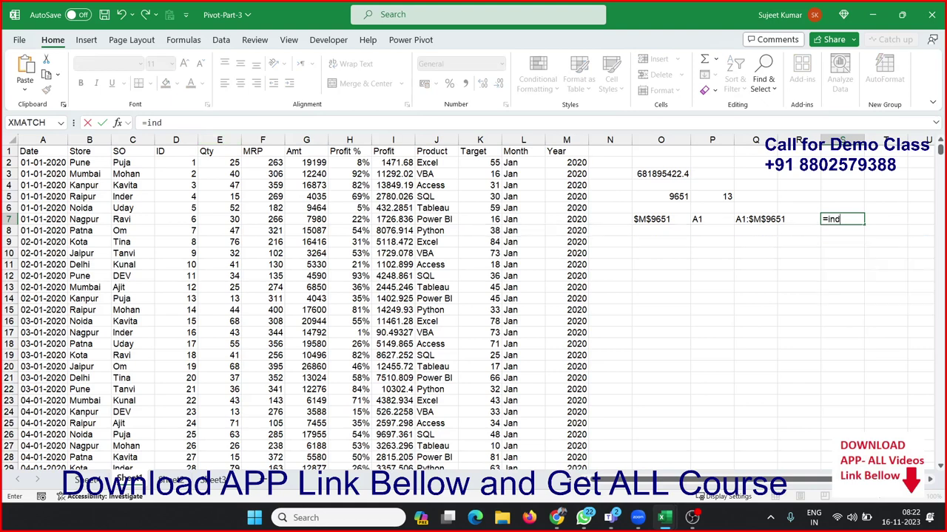
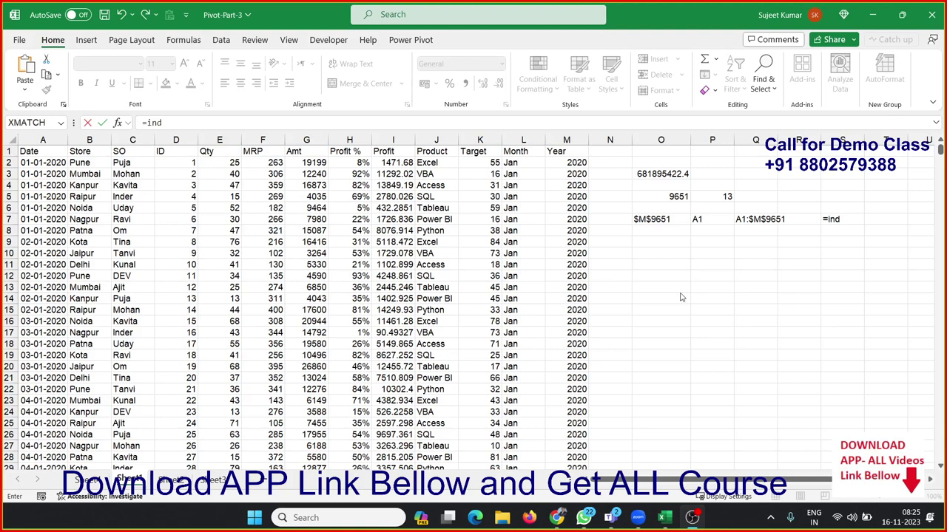
# Enter =INDIRECT(Q7) in S7 so the sales table spills from that cell
pyautogui.click(850, 220)
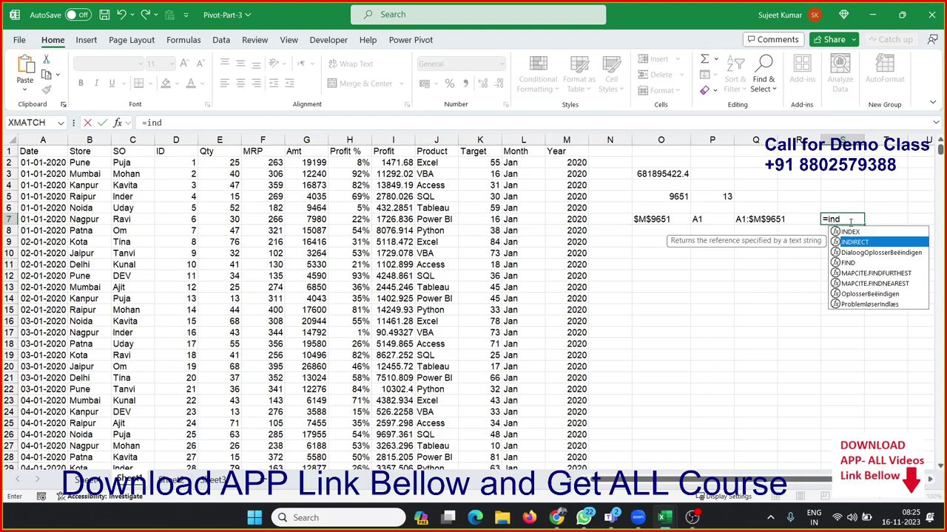
pyautogui.press('Down')
pyautogui.press('Tab')
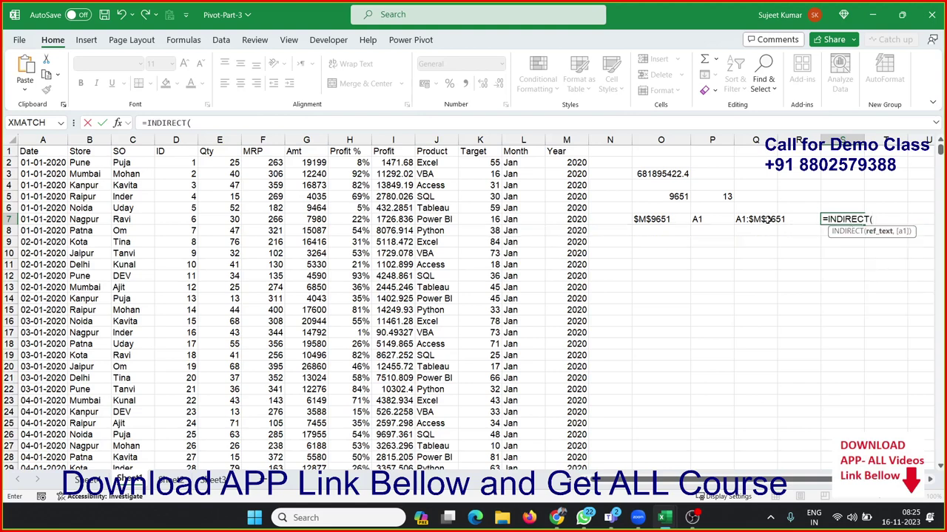
pyautogui.click(760, 219)
pyautogui.press('Return')
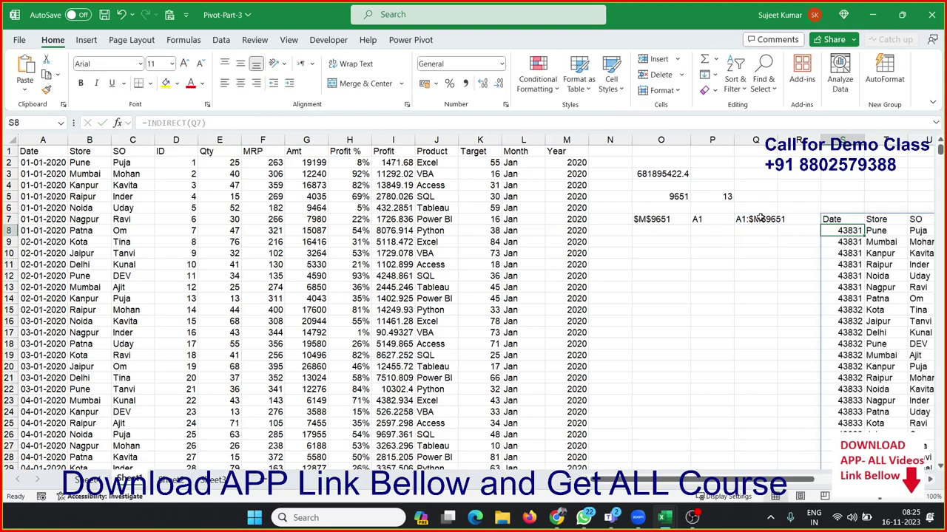
pyautogui.press('Up')
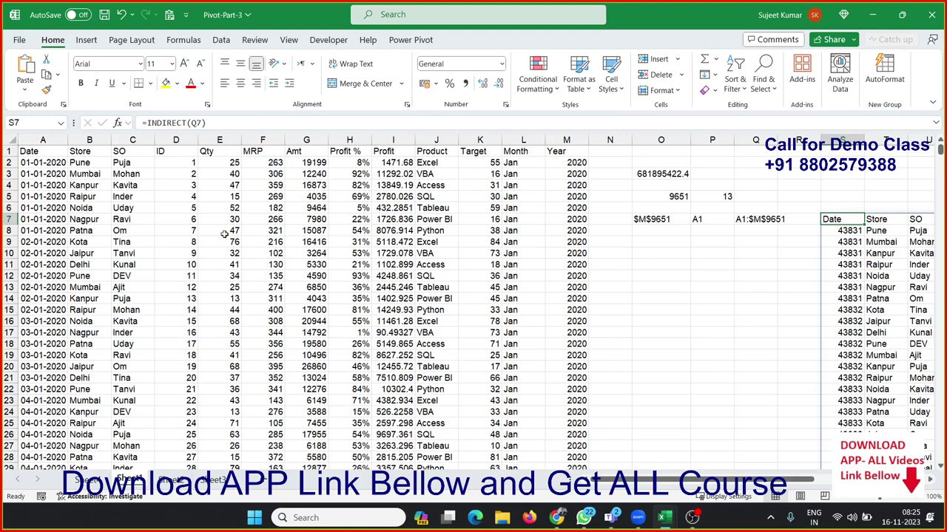
# Check the data extent down to the last row, 9651, and return to the top
pyautogui.click(46, 274)
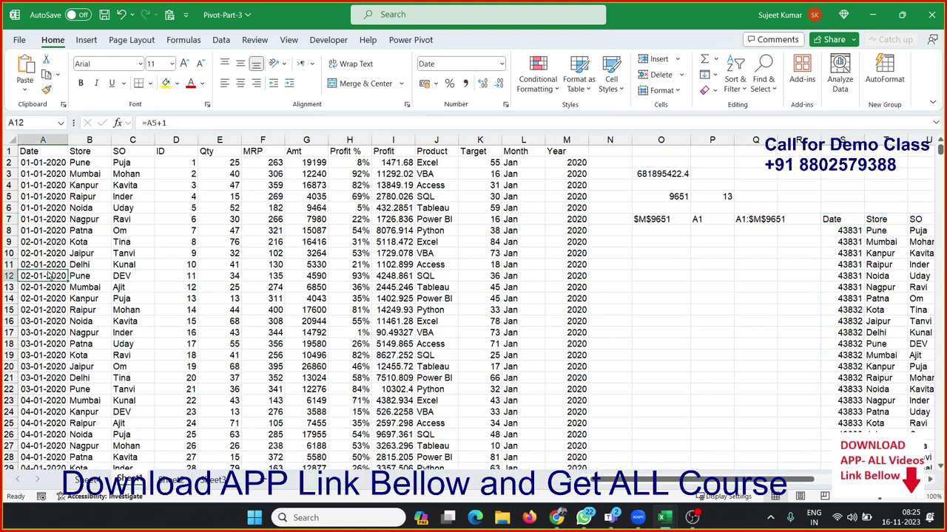
pyautogui.hotkey('ctrl', 'Down')
pyautogui.press('Up')
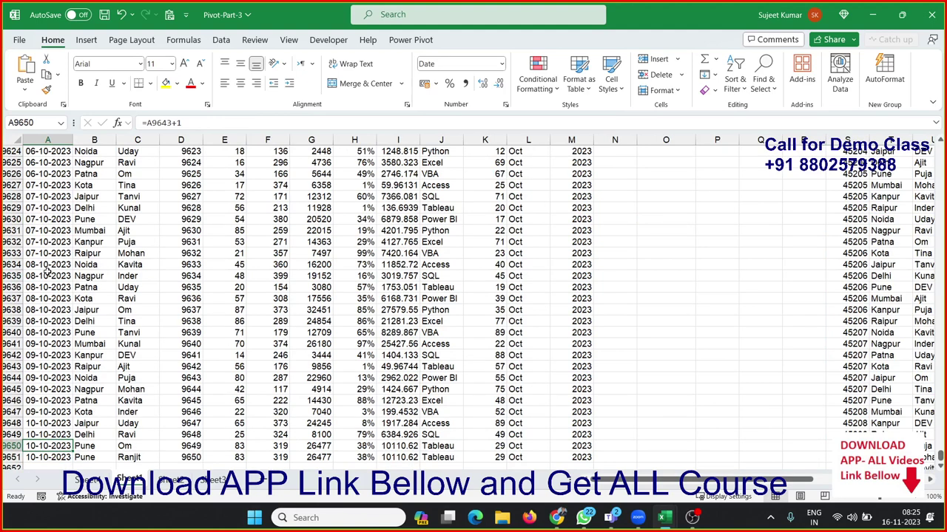
pyautogui.press('Up')
pyautogui.press('Up')
pyautogui.press('Up')
pyautogui.press('Up')
pyautogui.press('Up')
pyautogui.hotkey('ctrl', 'Up')
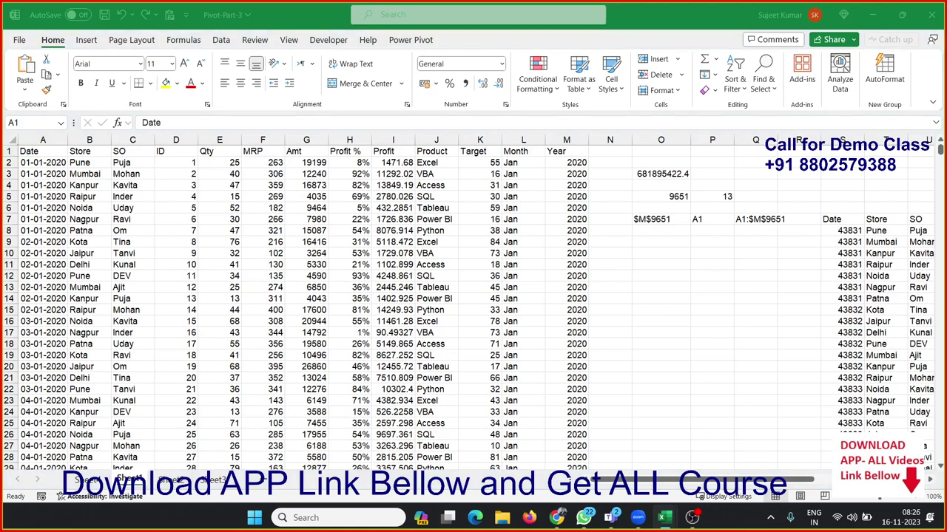
# Delete the INDIRECT formula in S7, removing its spilled table
pyautogui.doubleClick(841, 219)
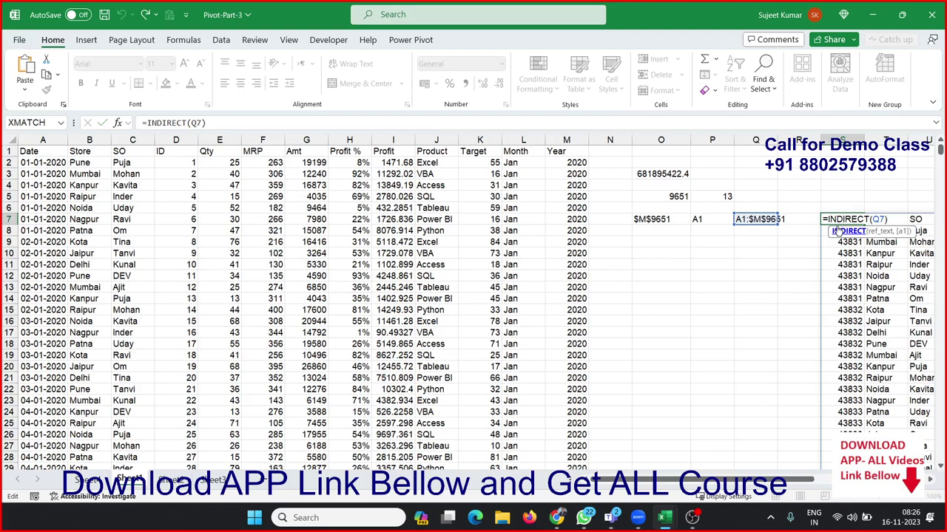
pyautogui.hotkey('ctrl', 'Return')
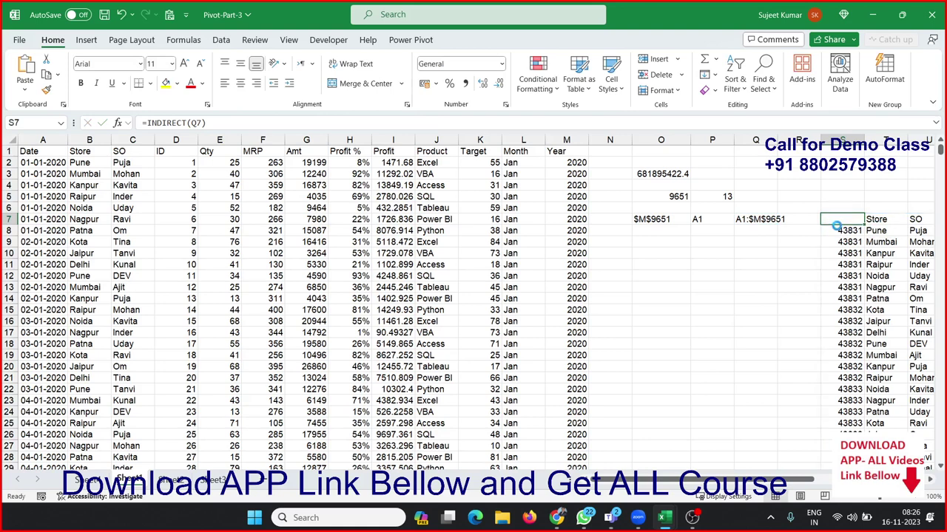
pyautogui.press('Delete')
# Clear helper cells O7:Q7, then undo to restore $M$9651, A1 and A1:$M$9651
pyautogui.press('Left')
pyautogui.press('Left')
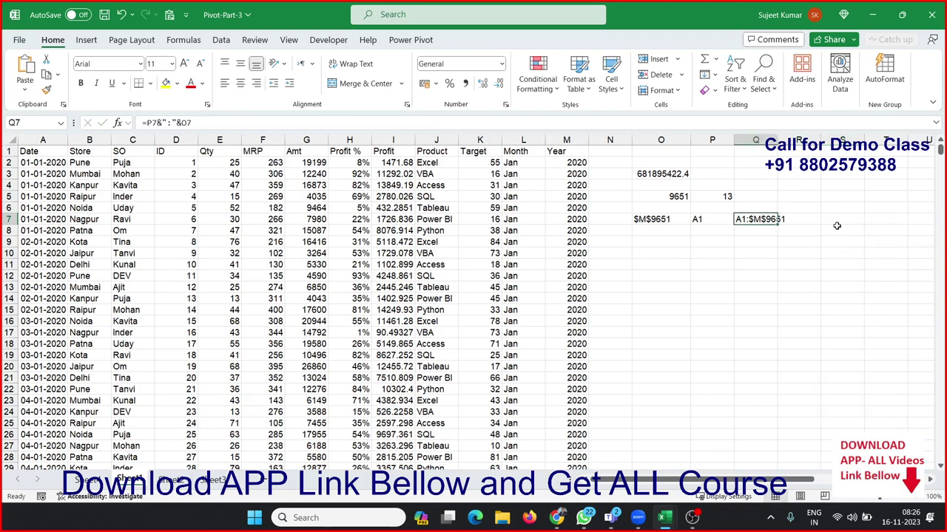
pyautogui.press('Delete')
pyautogui.press('Left')
pyautogui.press('Delete')
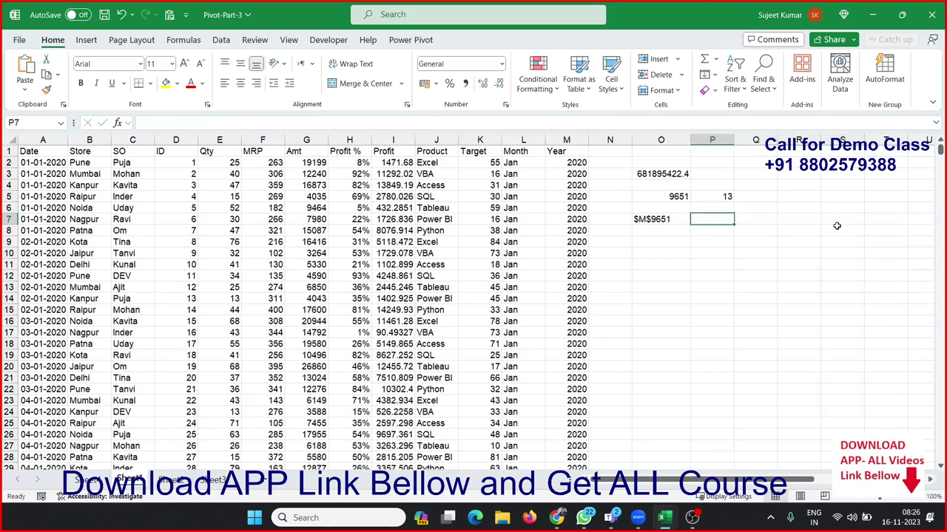
pyautogui.press('Left')
pyautogui.press('Delete')
pyautogui.press('Up')
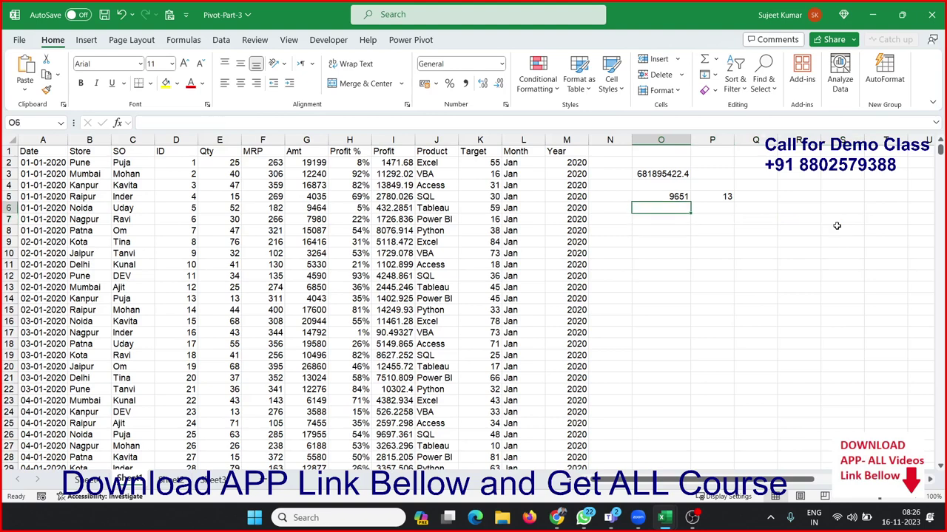
pyautogui.hotkey('ctrl', 'z')
pyautogui.hotkey('ctrl', 'z')
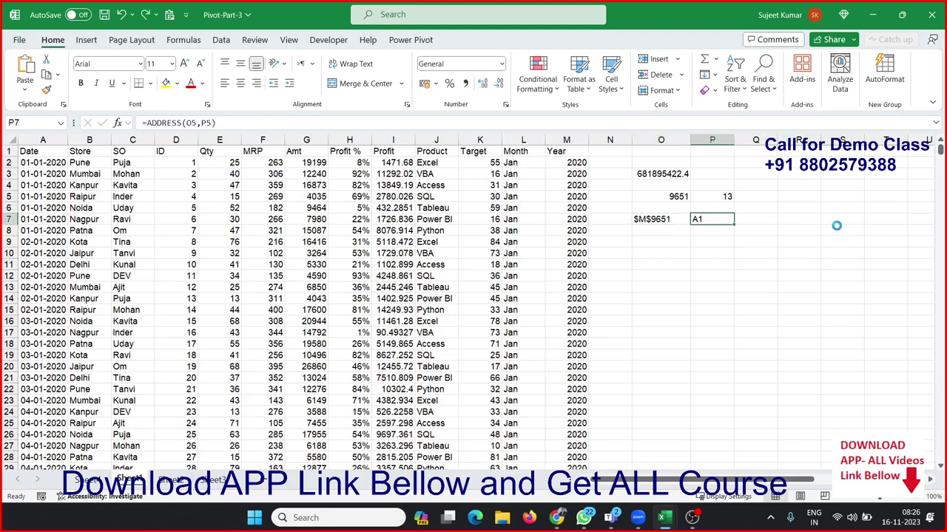
pyautogui.hotkey('ctrl', 'z')
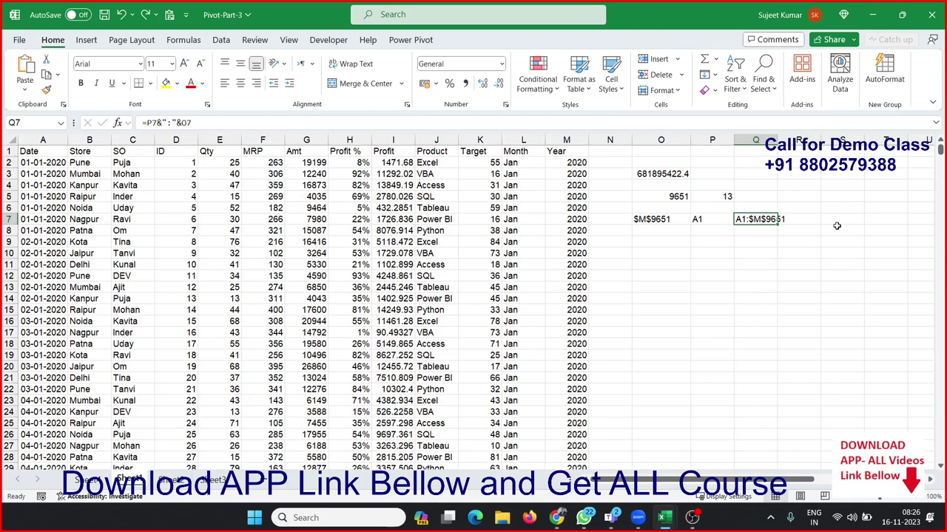
pyautogui.press('Right')
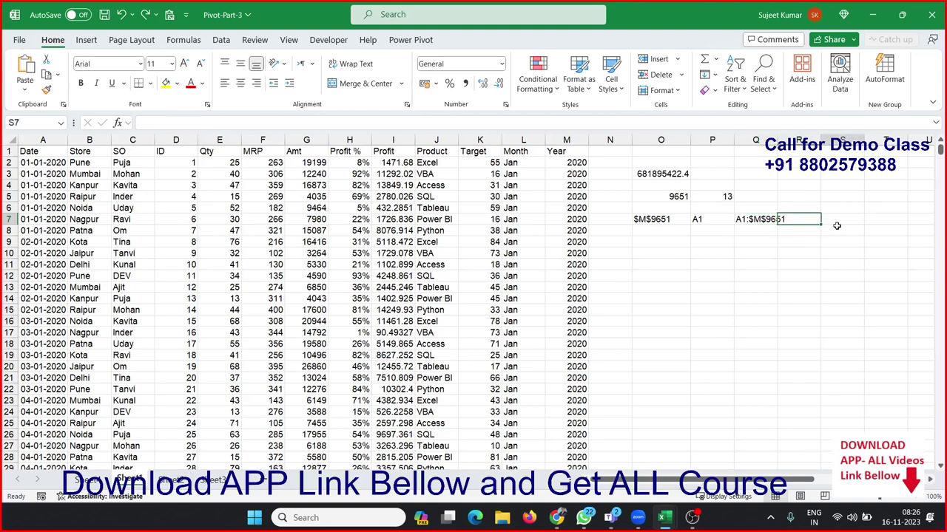
pyautogui.press('Right')
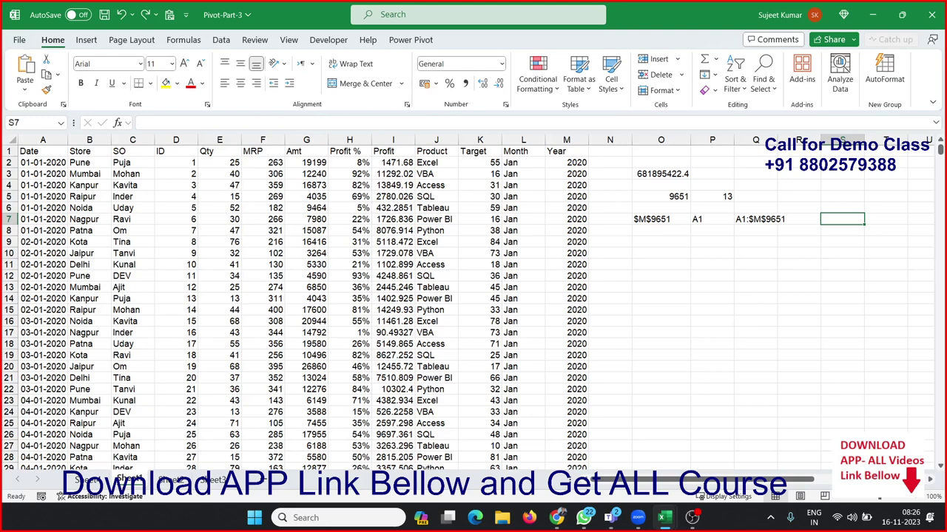
pyautogui.click(149, 333)
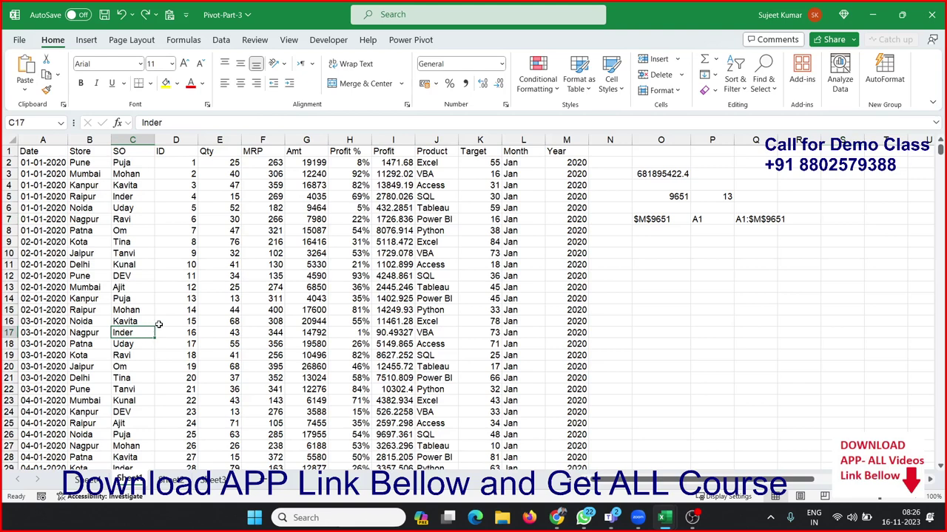
# Go to the blank Sheet2 and bring up the Insert ribbon commands
pyautogui.click(231, 330)
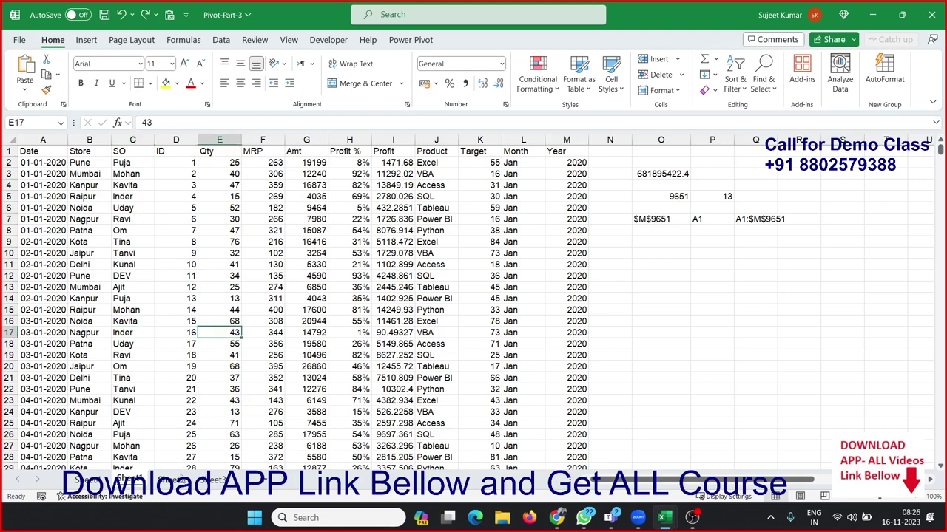
pyautogui.click(164, 480)
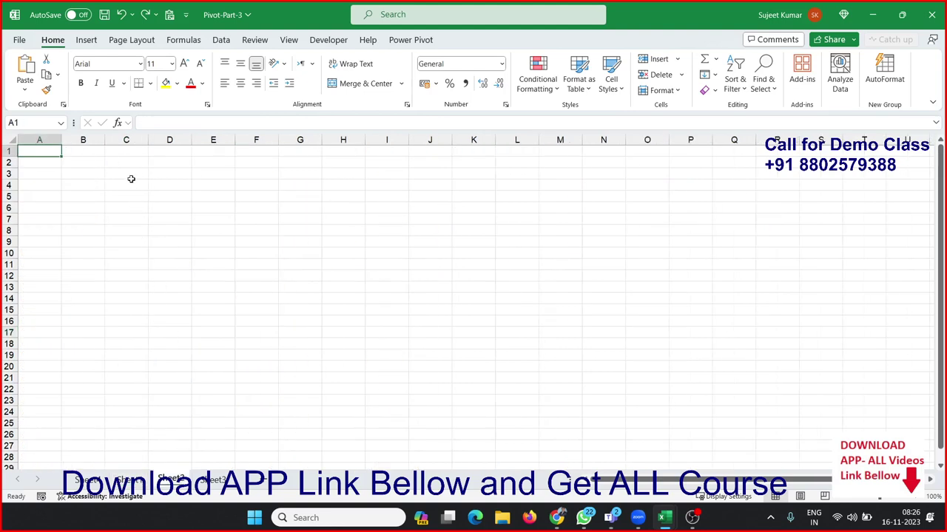
pyautogui.click(94, 43)
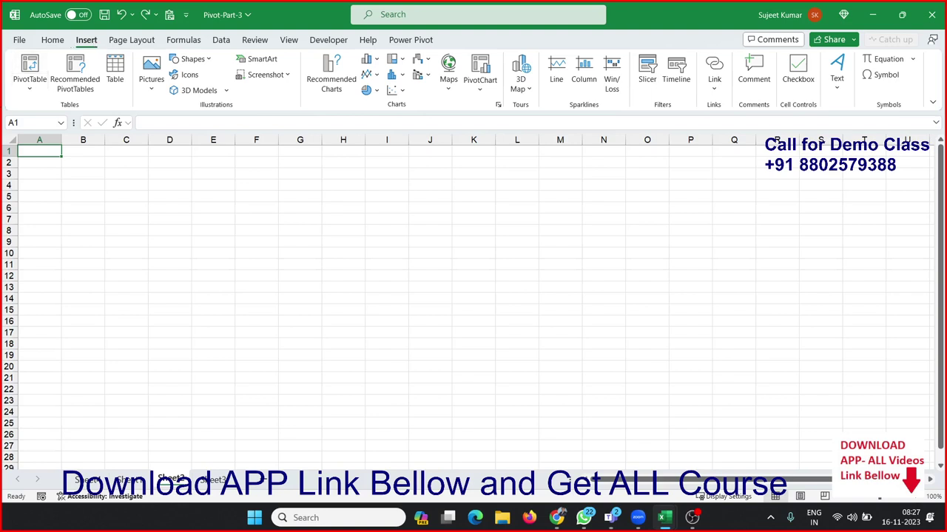
# Start a PivotTable from an external data source, browsing the E: drive before cancelling the wizard
pyautogui.click(30, 83)
pyautogui.click(44, 127)
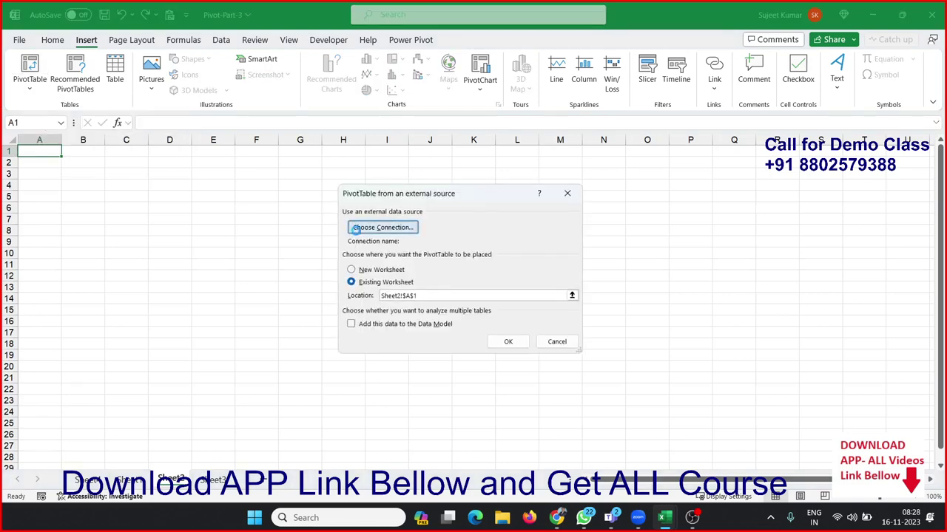
pyautogui.click(358, 229)
pyautogui.click(344, 409)
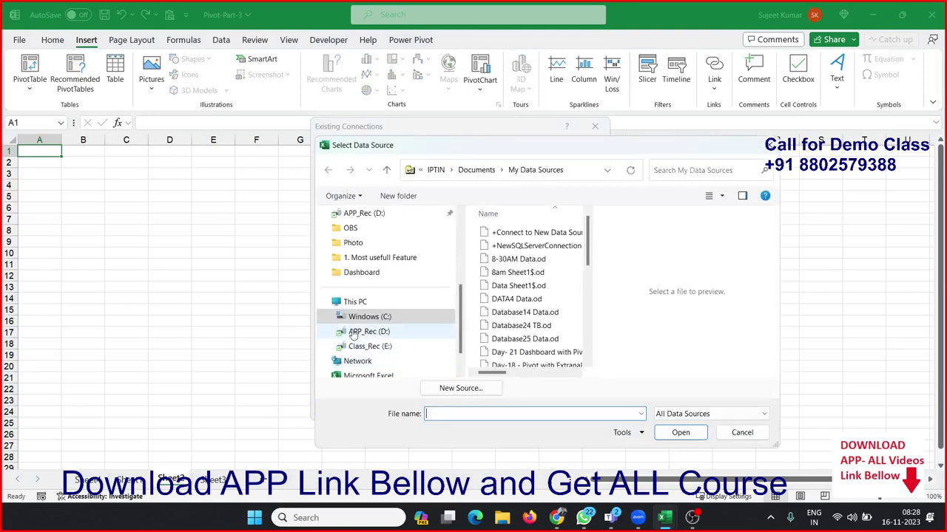
pyautogui.click(389, 352)
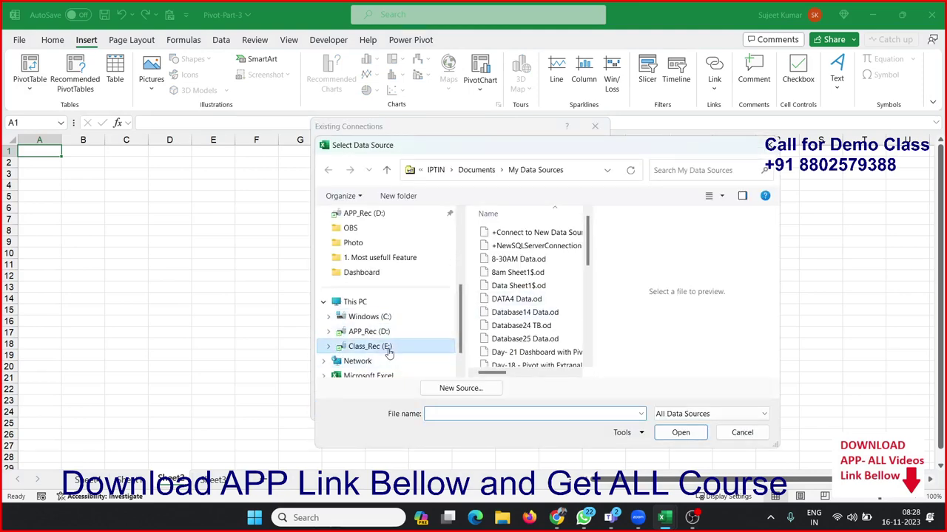
pyautogui.doubleClick(525, 261)
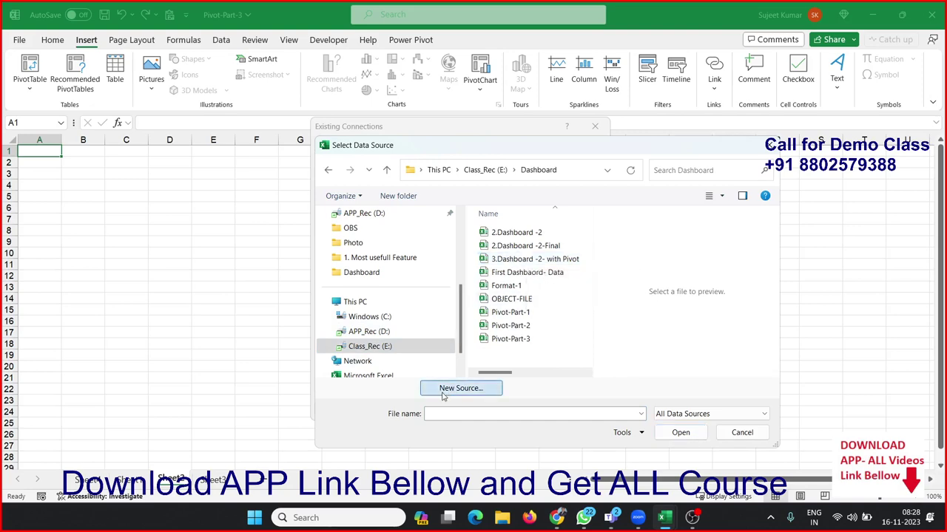
pyautogui.press('Escape')
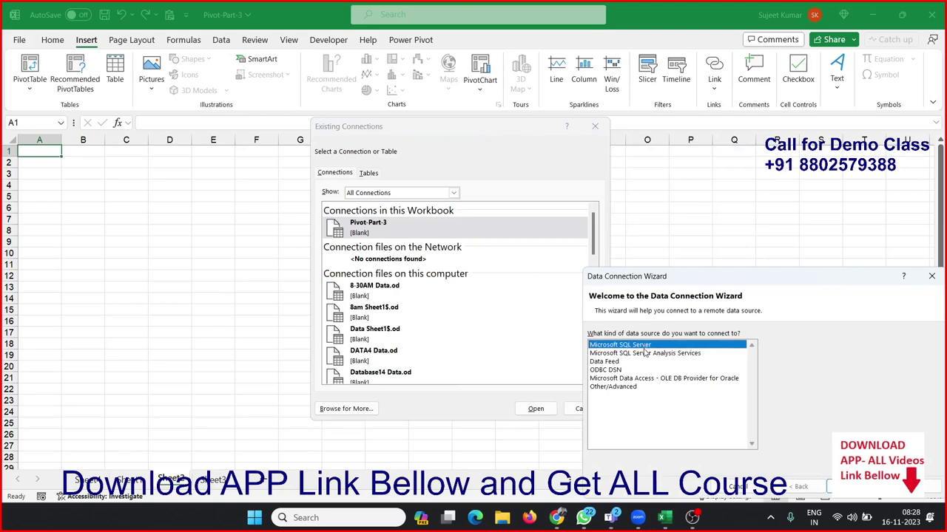
pyautogui.moveTo(651, 280); pyautogui.dragTo(485, 194)
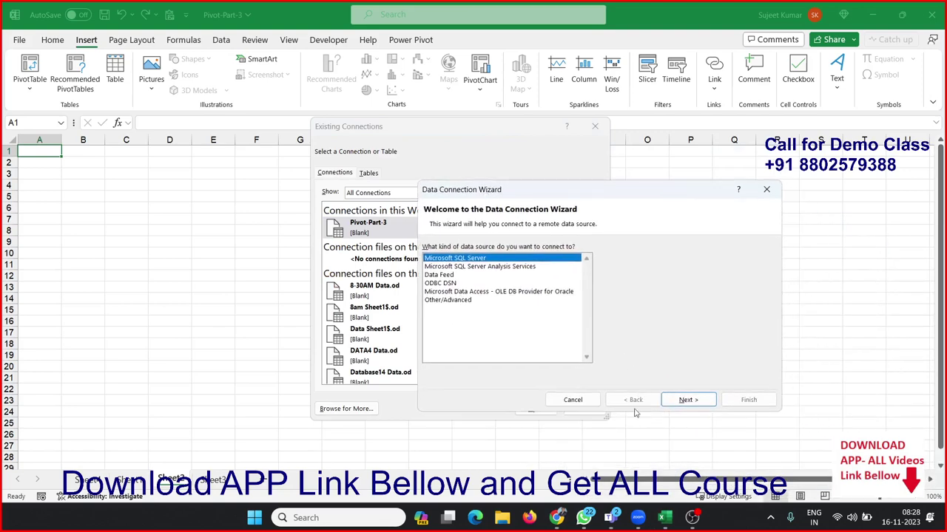
pyautogui.click(574, 400)
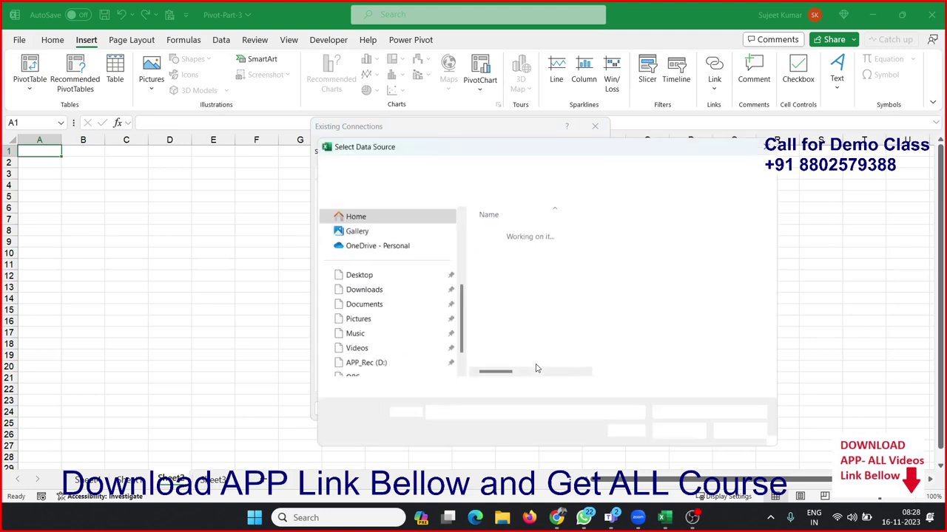
# Choose the Sheet1$ table of the Pivot-Part-2 workbook as the connection
pyautogui.hotkey('alt', 'b')
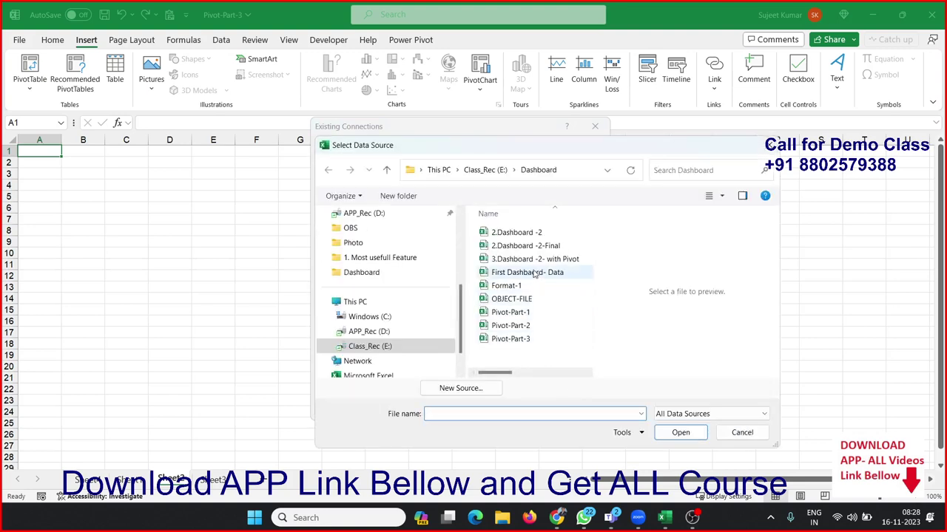
pyautogui.click(535, 330)
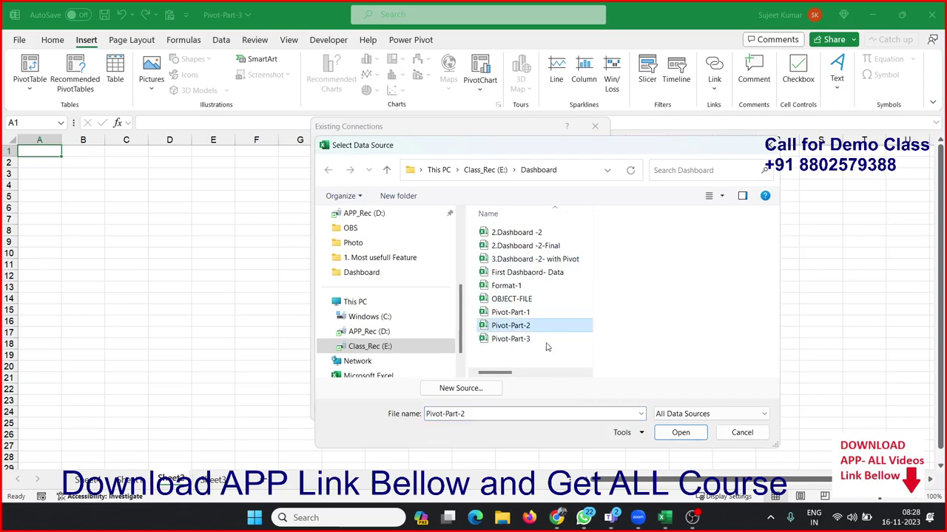
pyautogui.click(677, 433)
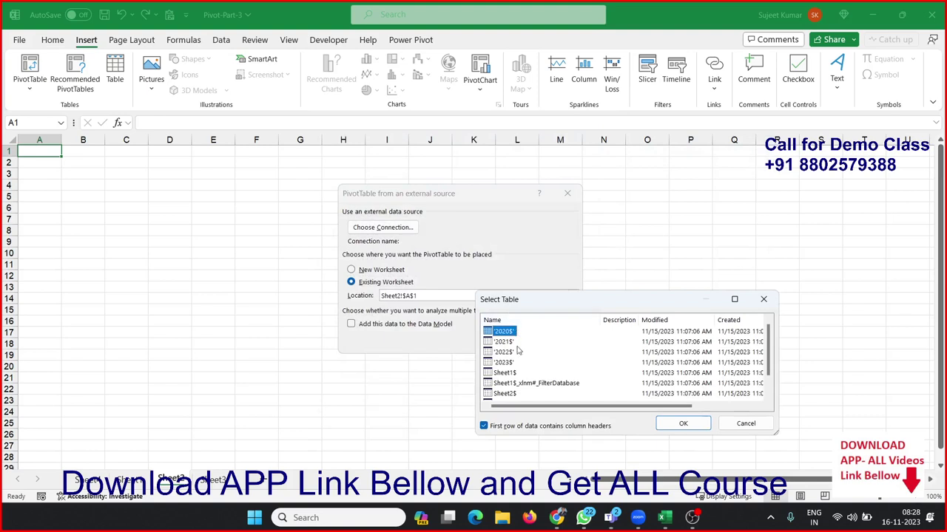
pyautogui.click(505, 383)
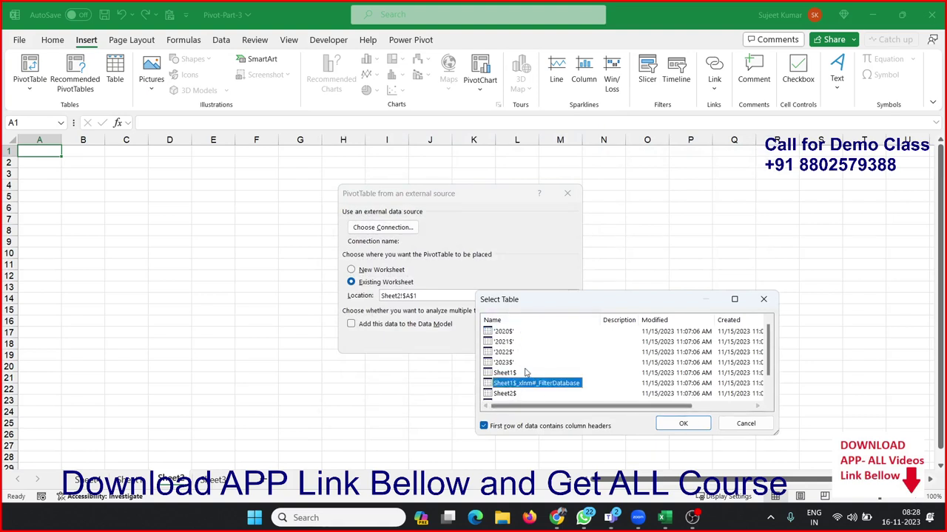
pyautogui.click(504, 373)
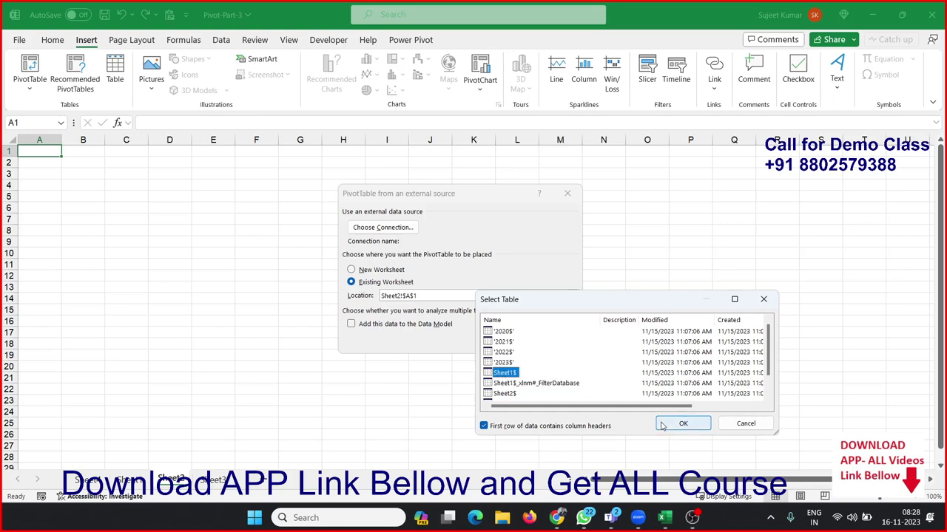
pyautogui.click(663, 424)
# Create PivotTable4 at Sheet2!A1 from the connection, then switch to blank Sheet3
pyautogui.click(515, 347)
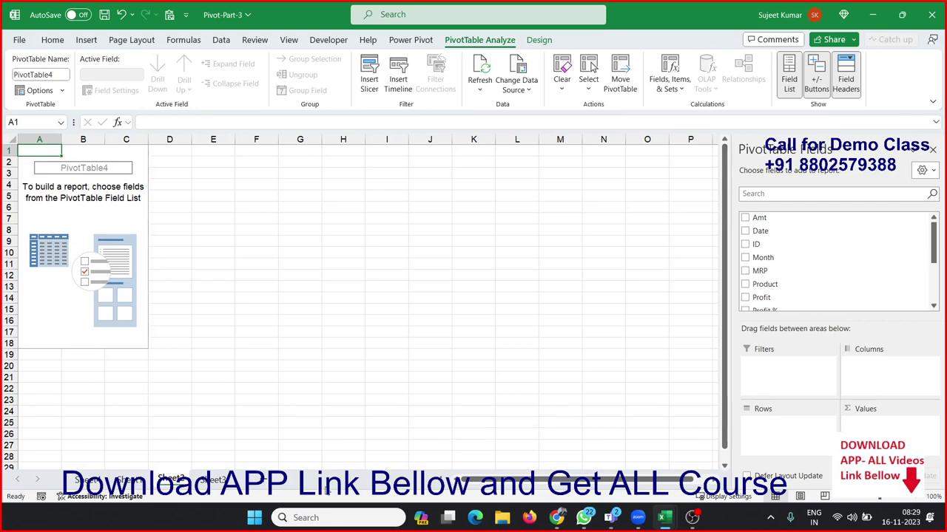
pyautogui.click(215, 489)
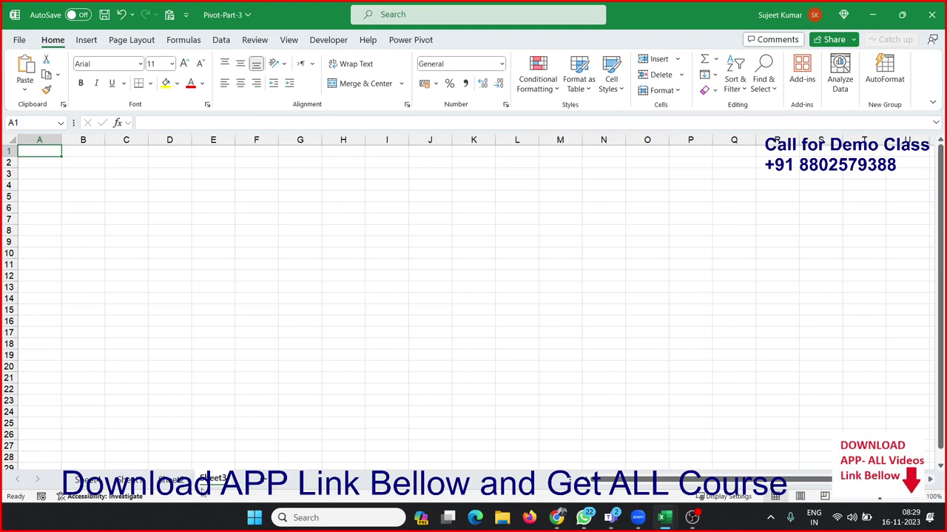
# Import Sheet1 from the Pivot-Part-2 workbook into the Power Query Editor for transforming
pyautogui.click(221, 42)
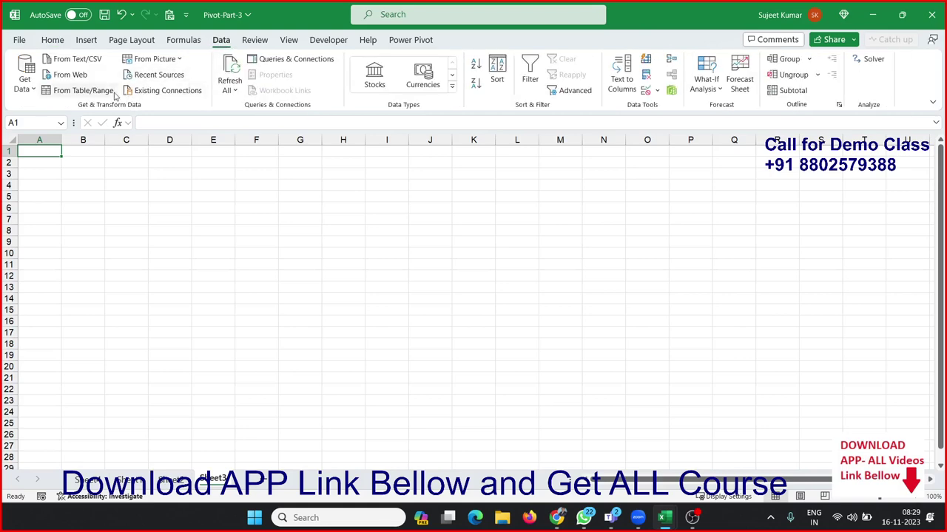
pyautogui.click(36, 90)
pyautogui.moveTo(59, 109)
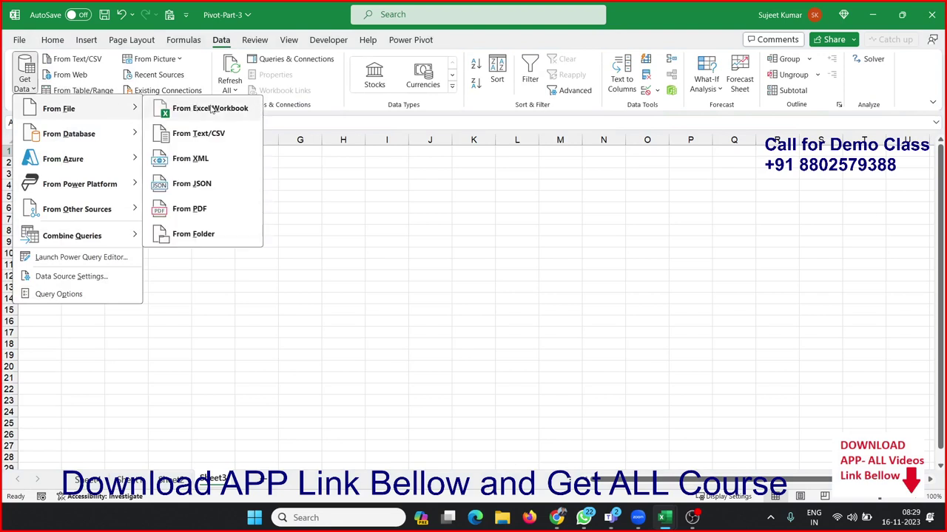
pyautogui.click(210, 110)
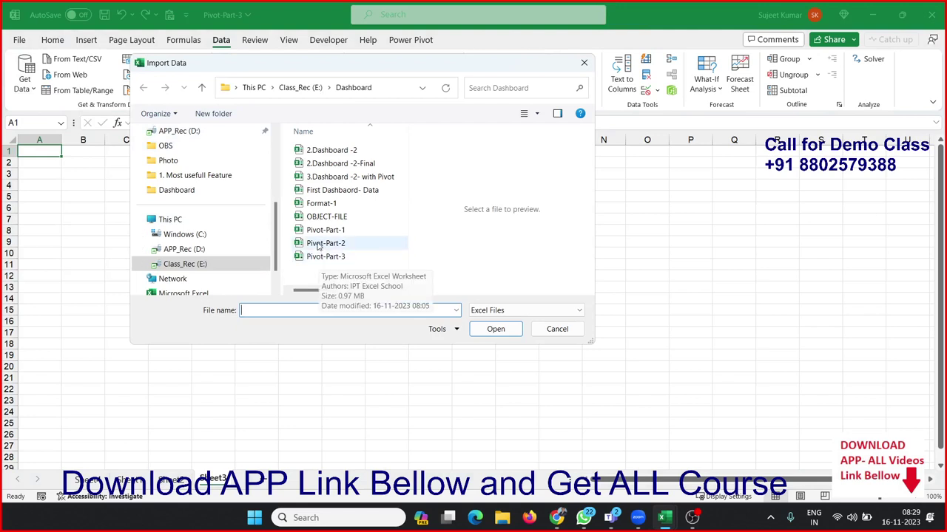
pyautogui.click(318, 243)
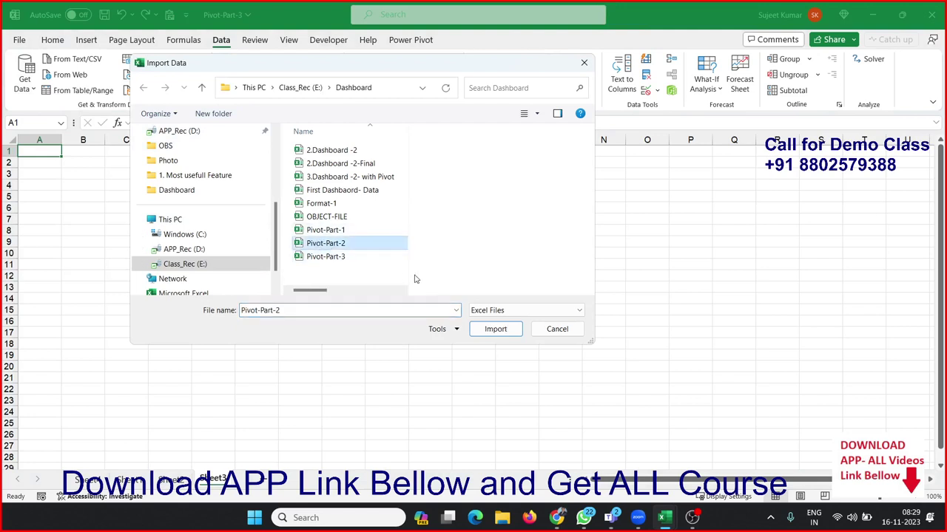
pyautogui.click(495, 328)
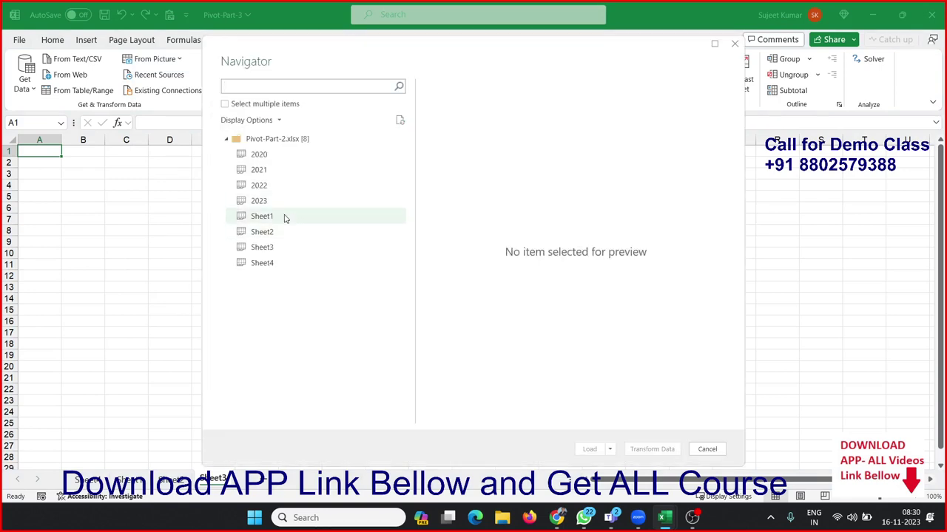
pyautogui.click(287, 216)
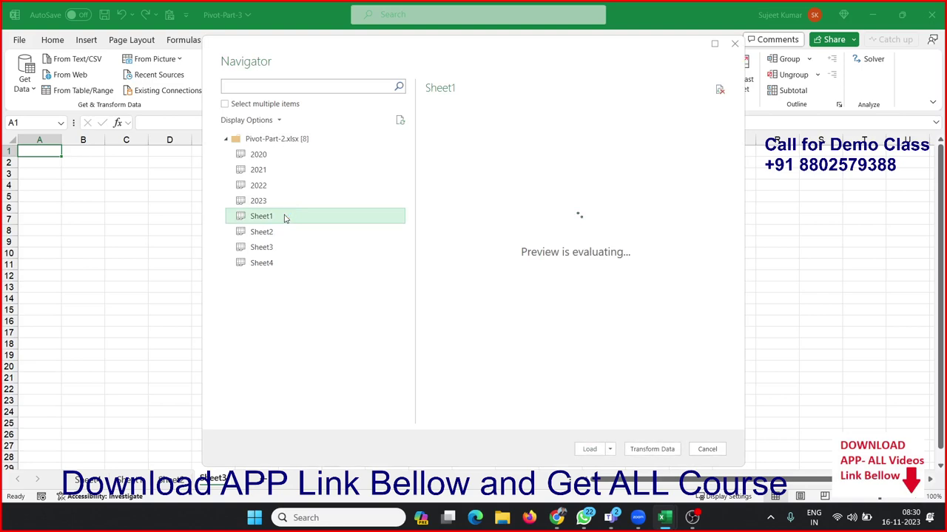
pyautogui.click(650, 450)
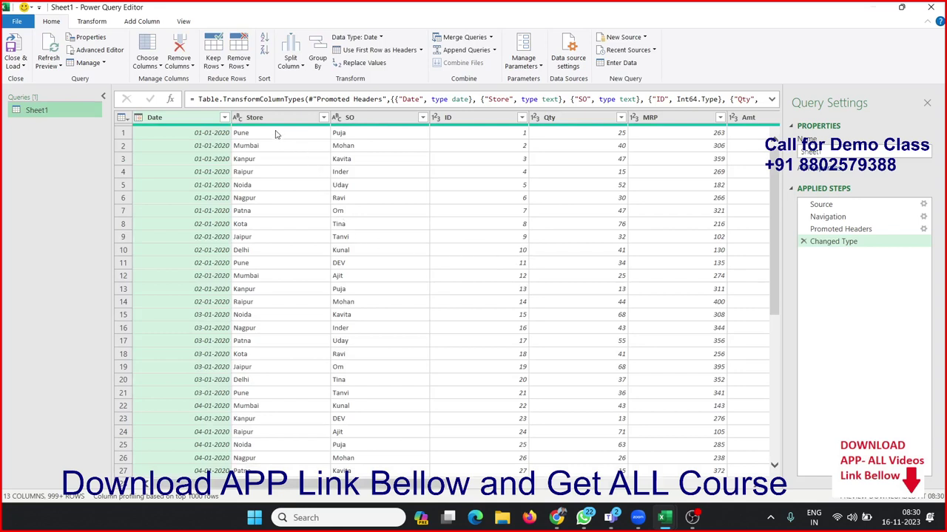
# Filter the Store column to keep only Delhi rows
pyautogui.click(280, 135)
pyautogui.click(324, 119)
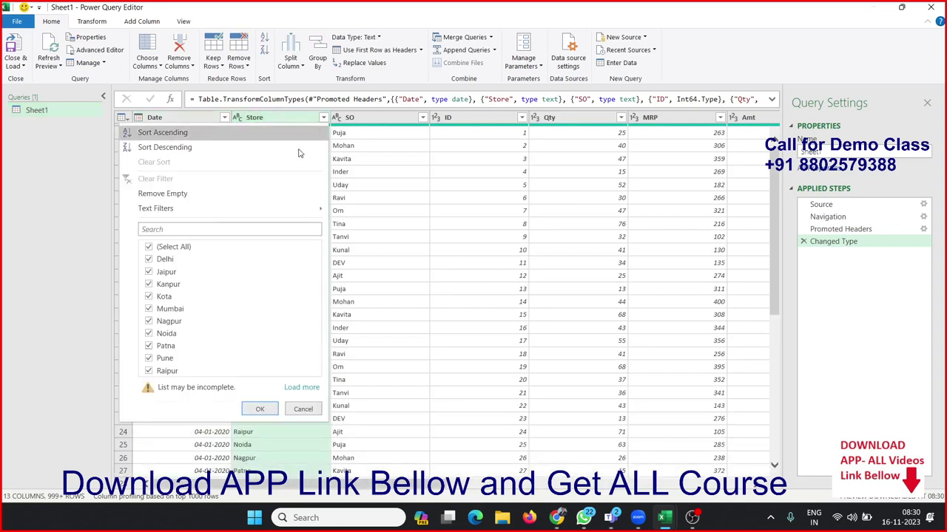
pyautogui.click(187, 248)
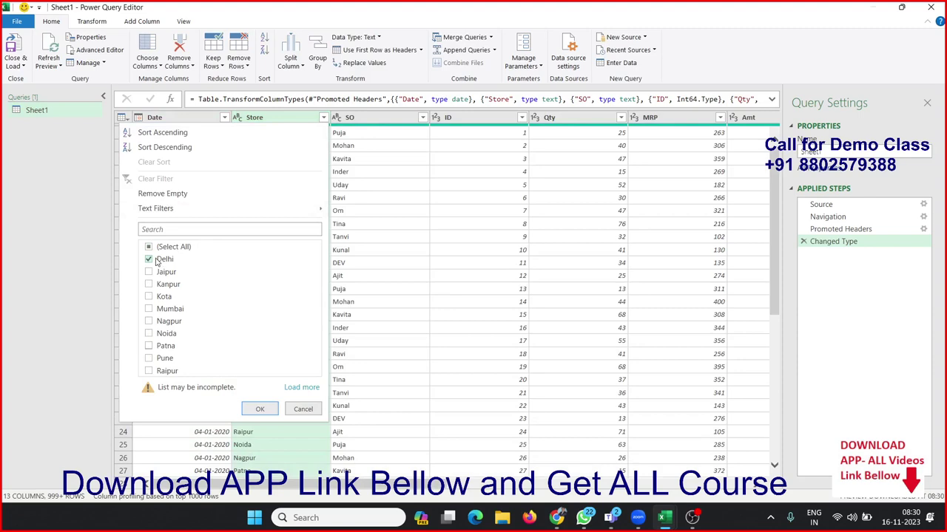
pyautogui.click(257, 412)
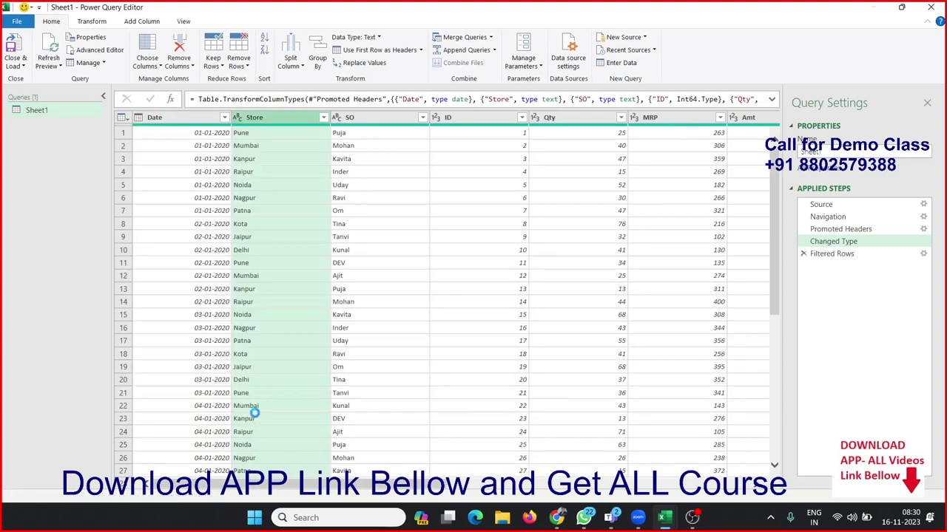
pyautogui.moveTo(353, 486); pyautogui.dragTo(581, 487)
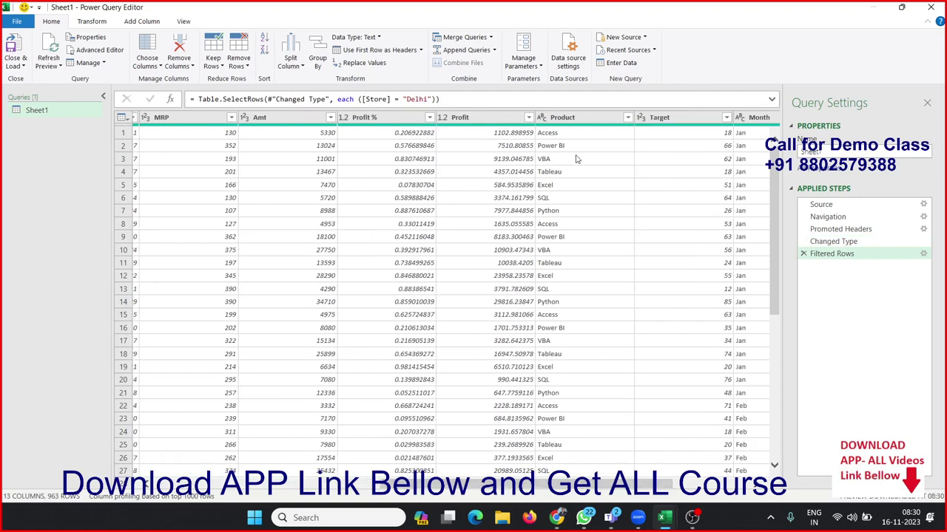
# Set the Profit % column's data type to Percentage
pyautogui.rightClick(579, 123)
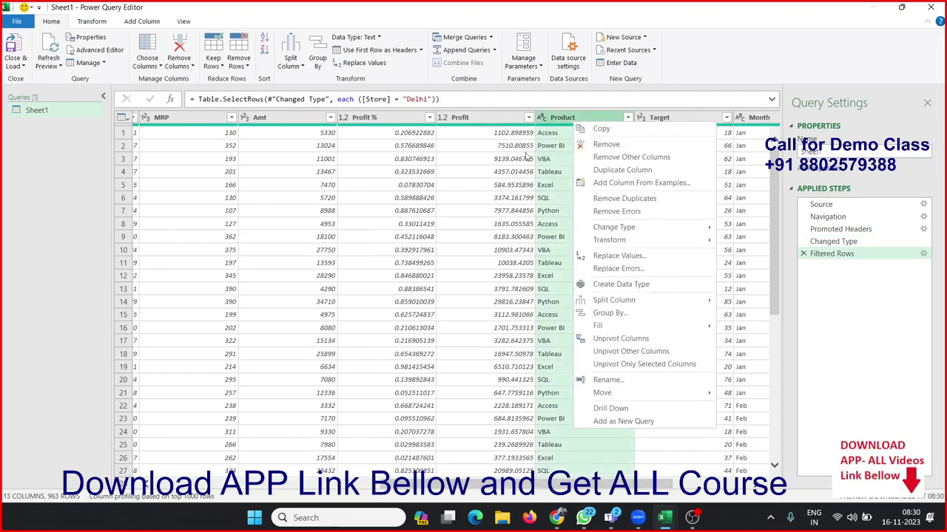
pyautogui.click(419, 146)
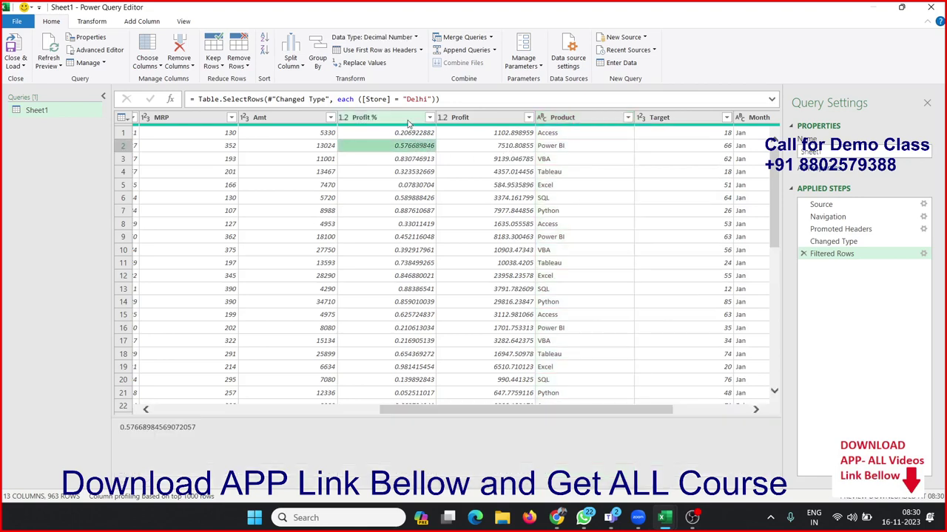
pyautogui.click(409, 120)
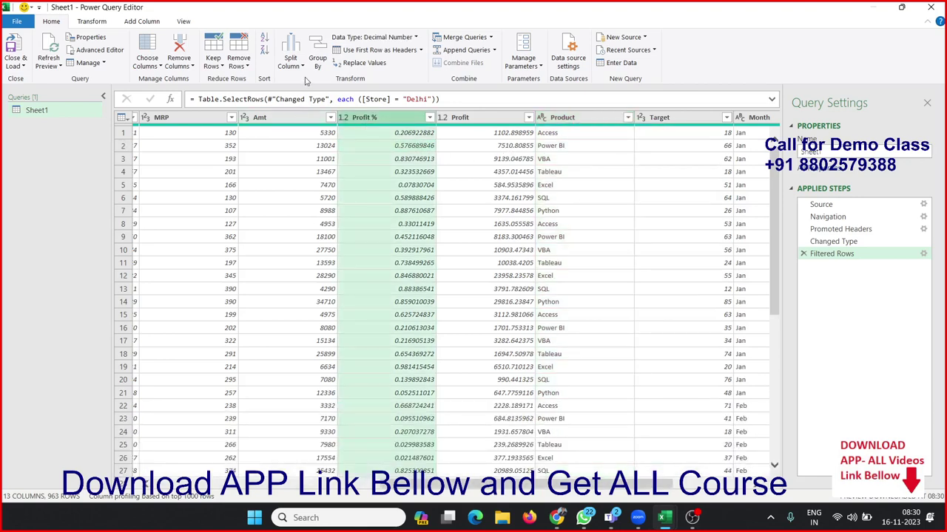
pyautogui.click(405, 42)
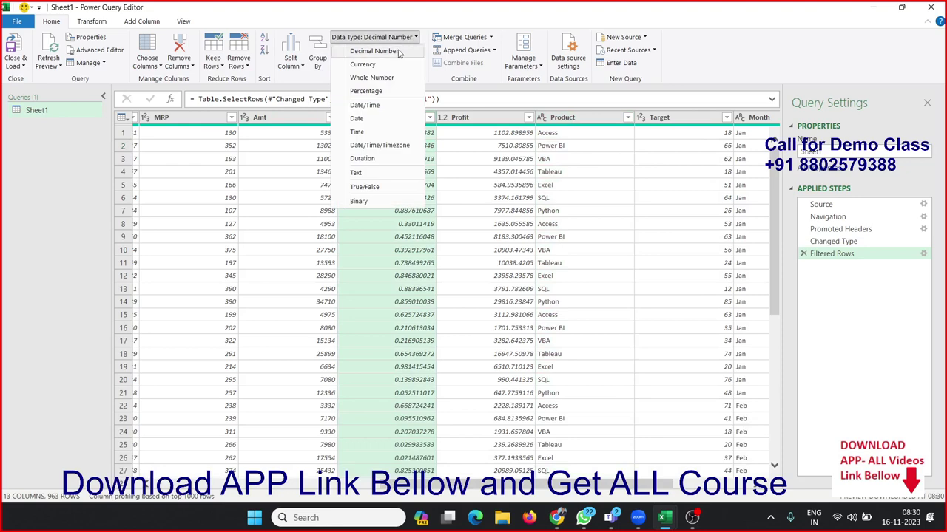
pyautogui.click(413, 90)
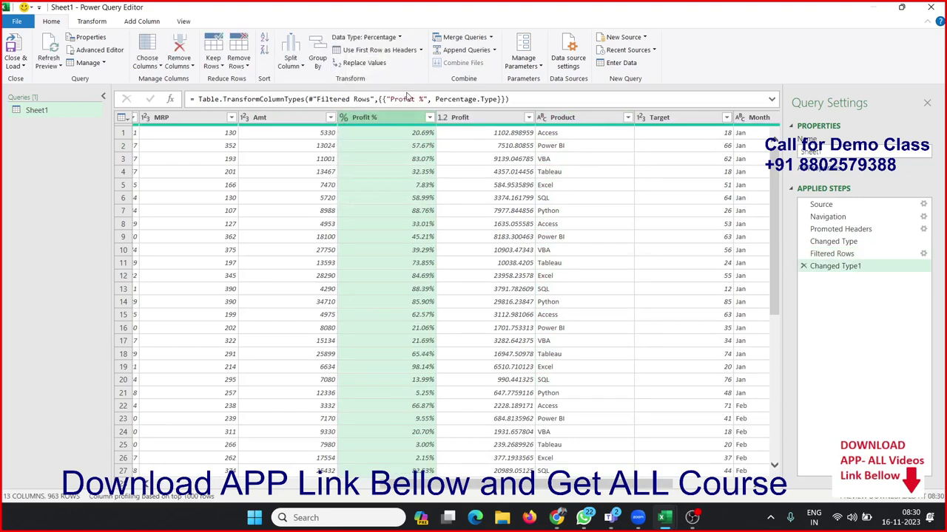
pyautogui.moveTo(500, 490)
pyautogui.mouseDown()
pyautogui.moveTo(559, 489)
pyautogui.moveTo(332, 458)
pyautogui.mouseUp()
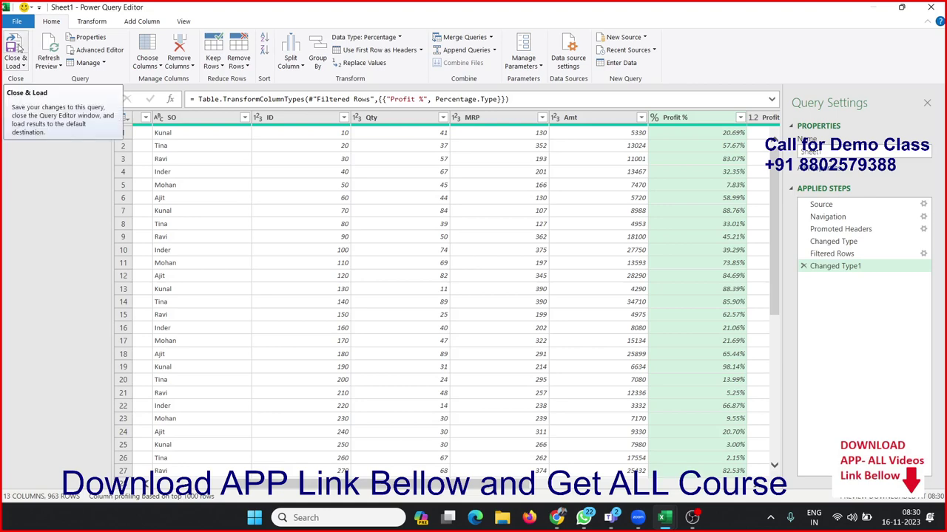
# Load the Delhi data as the 963-row Sheet1 table and reopen its query for editing
pyautogui.click(19, 48)
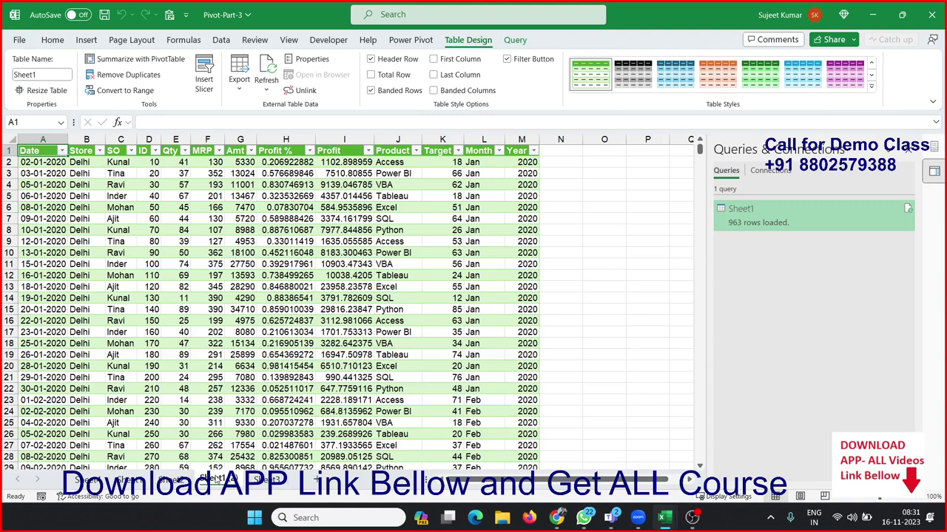
pyautogui.rightClick(218, 478)
pyautogui.click(749, 223)
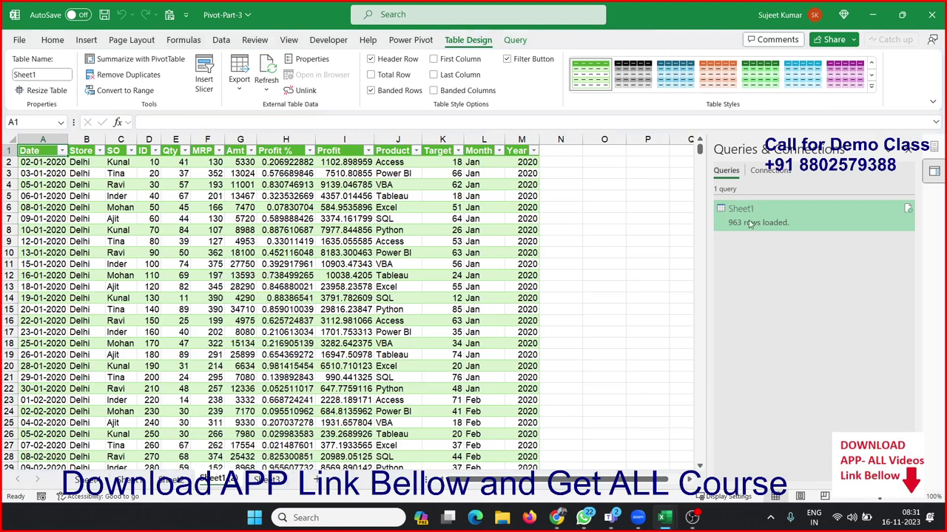
pyautogui.rightClick(750, 223)
pyautogui.click(787, 253)
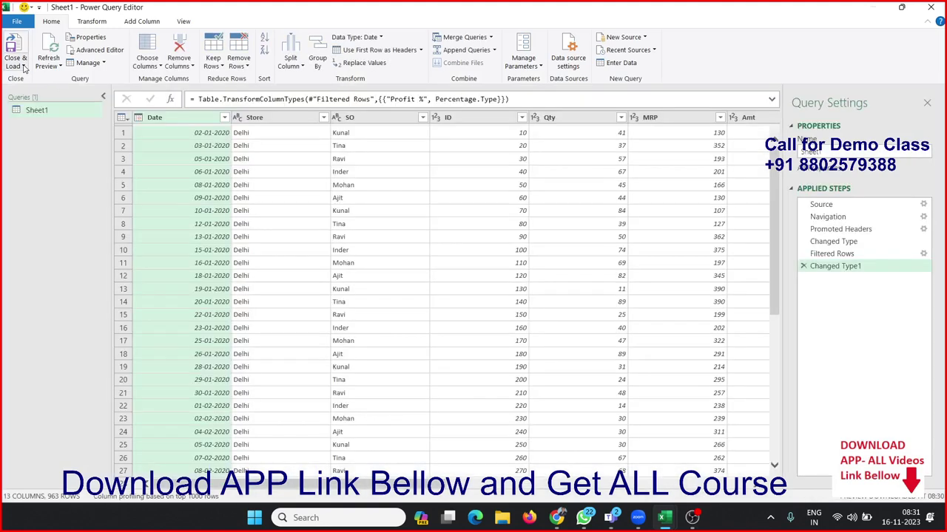
# Close the query editor without changes and return to the blank Sheet3
pyautogui.click(23, 66)
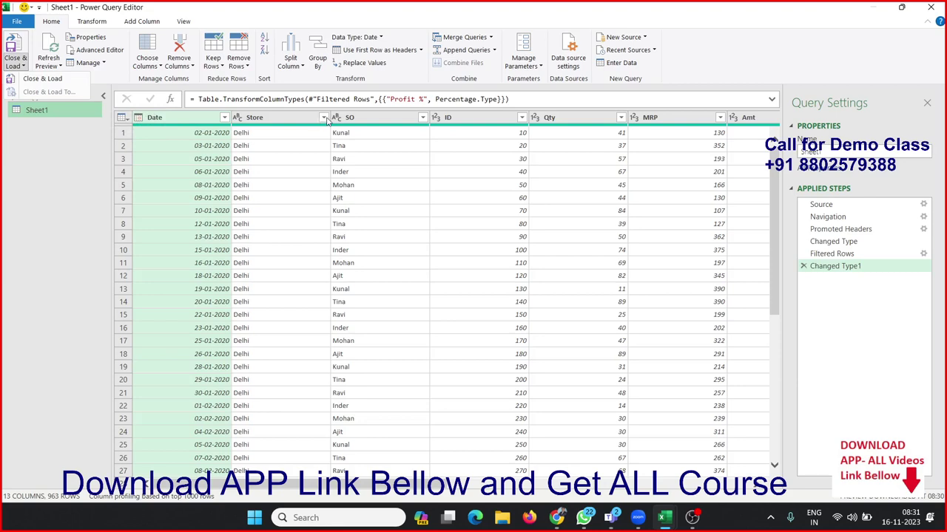
pyautogui.click(931, 9)
pyautogui.click(931, 9)
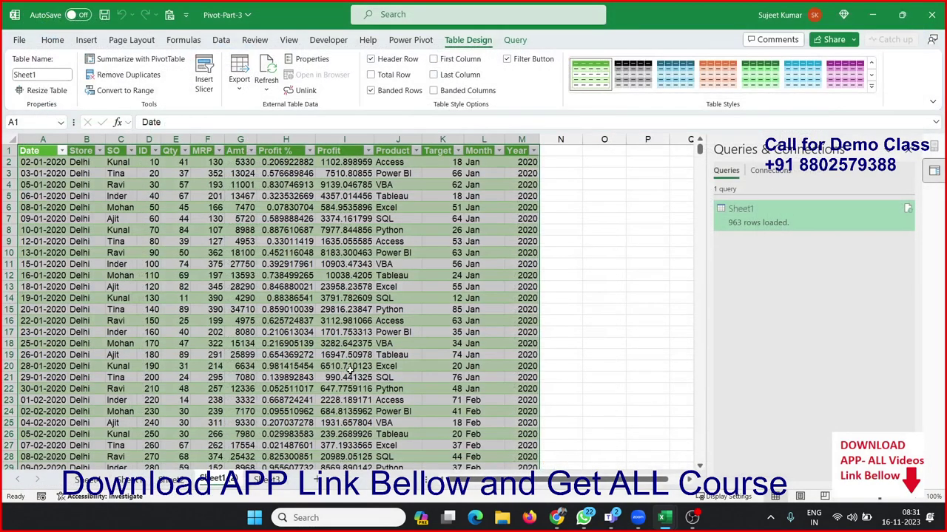
pyautogui.click(264, 482)
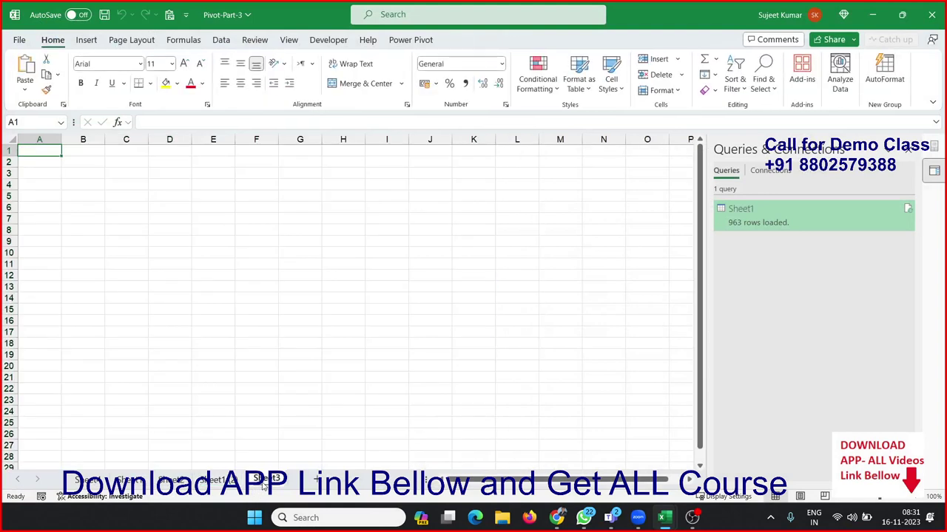
# Close the Queries & Connections pane and open the PData workbook by searching 'pd'
pyautogui.click(390, 40)
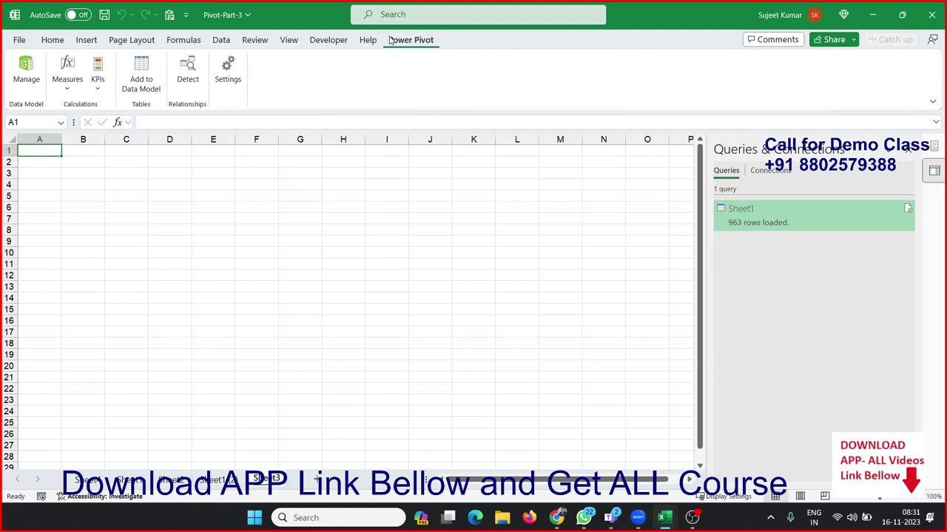
pyautogui.click(907, 150)
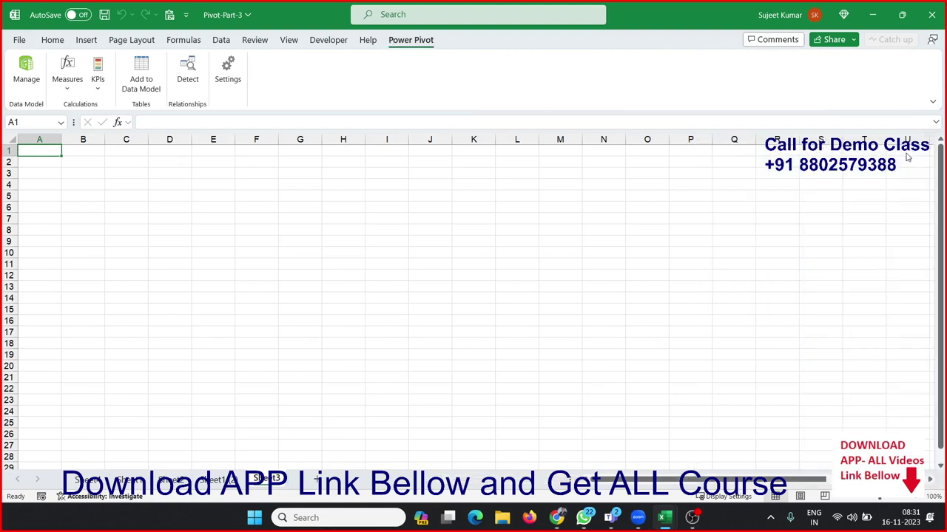
pyautogui.click(18, 41)
pyautogui.click(211, 224)
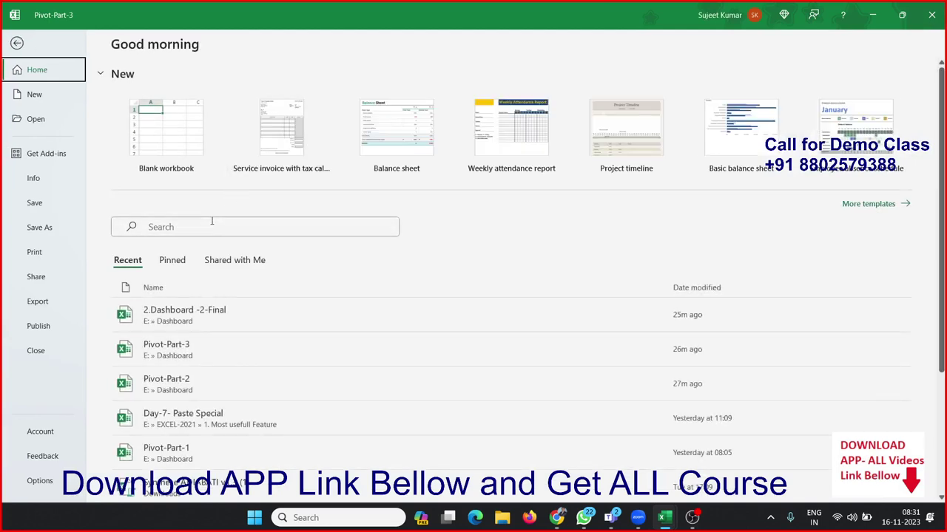
pyautogui.write('pdata')
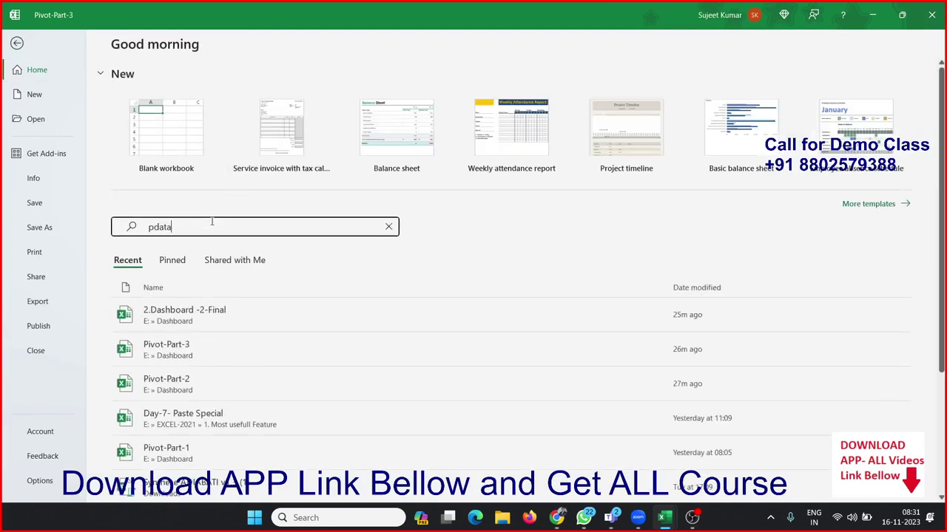
pyautogui.click(168, 247)
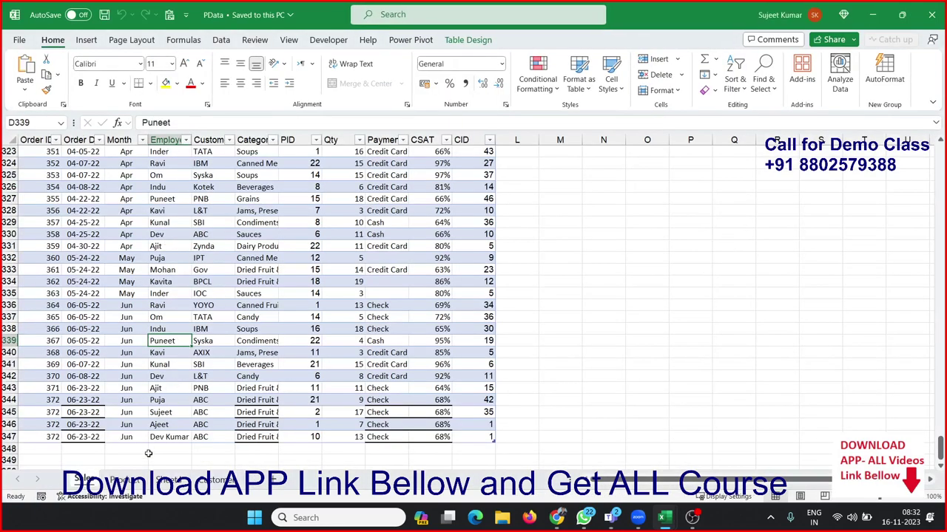
# Delete the PivotTable sheet from PData and show the Customer sheet with CID, Last Name, City
pyautogui.click(174, 479)
pyautogui.rightClick(175, 479)
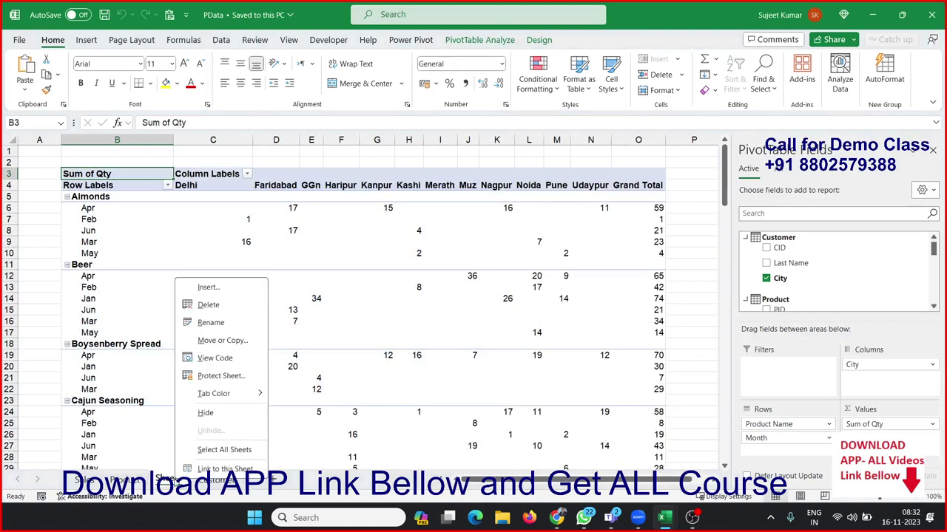
pyautogui.click(208, 304)
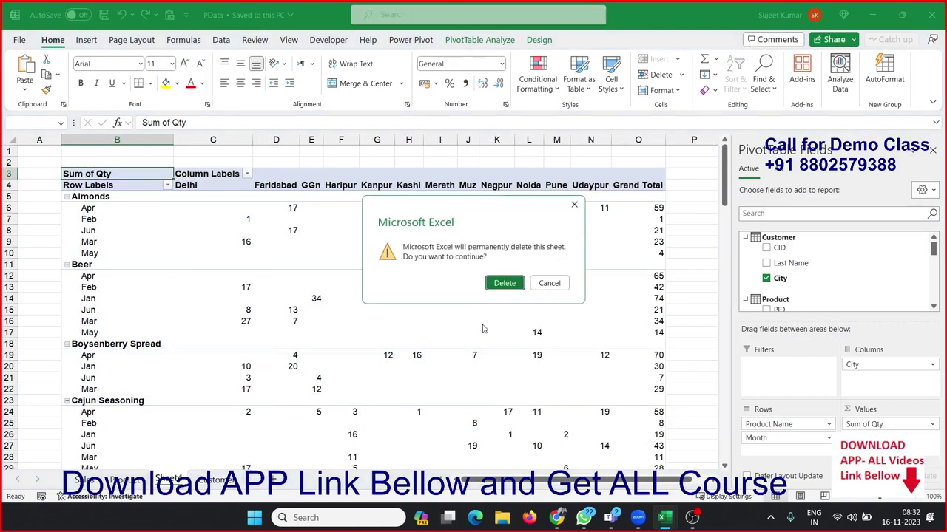
pyautogui.click(505, 283)
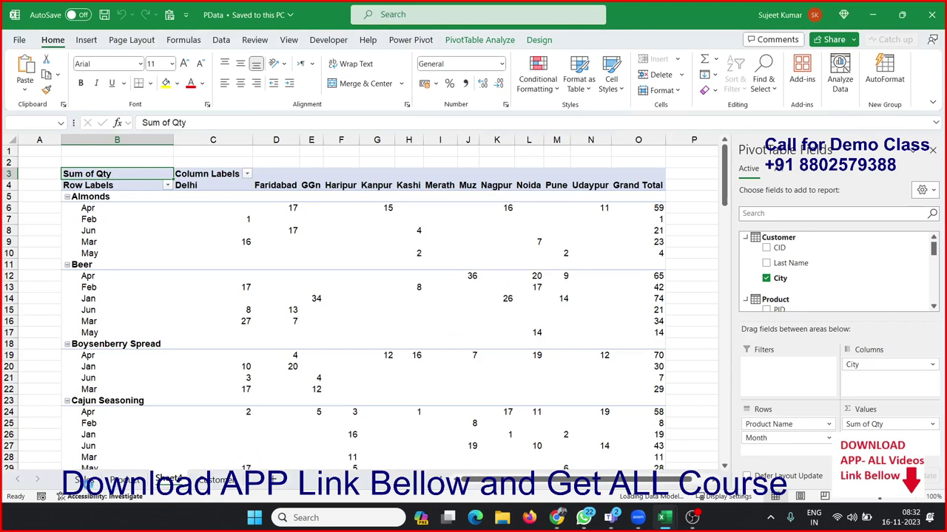
pyautogui.click(214, 480)
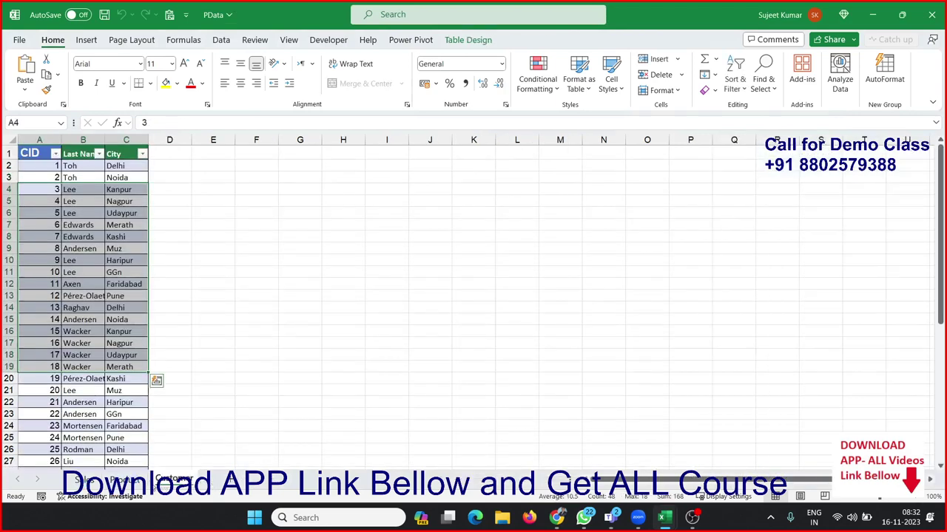
# Check the full PID and CID key columns in the Sales table
pyautogui.click(90, 482)
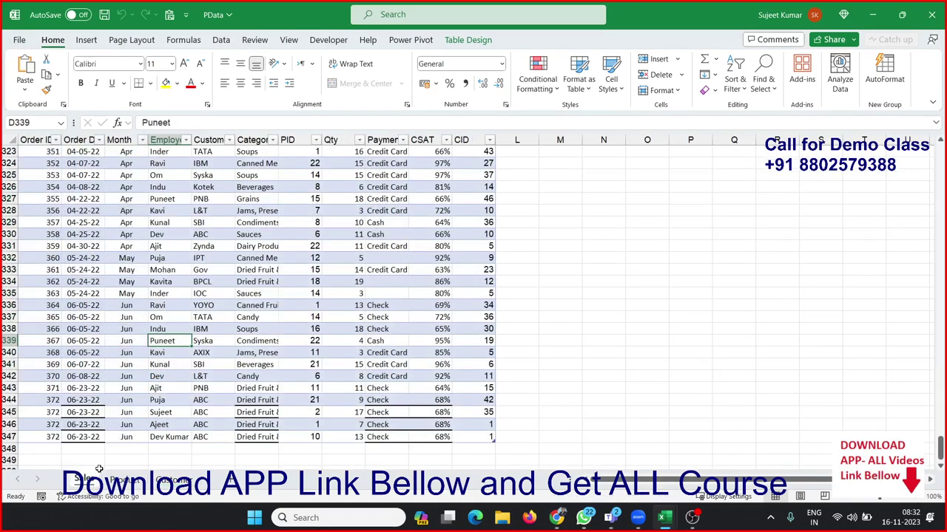
pyautogui.scroll(5, 98, 469)
pyautogui.click(104, 392)
pyautogui.hotkey('ctrl', 'Up')
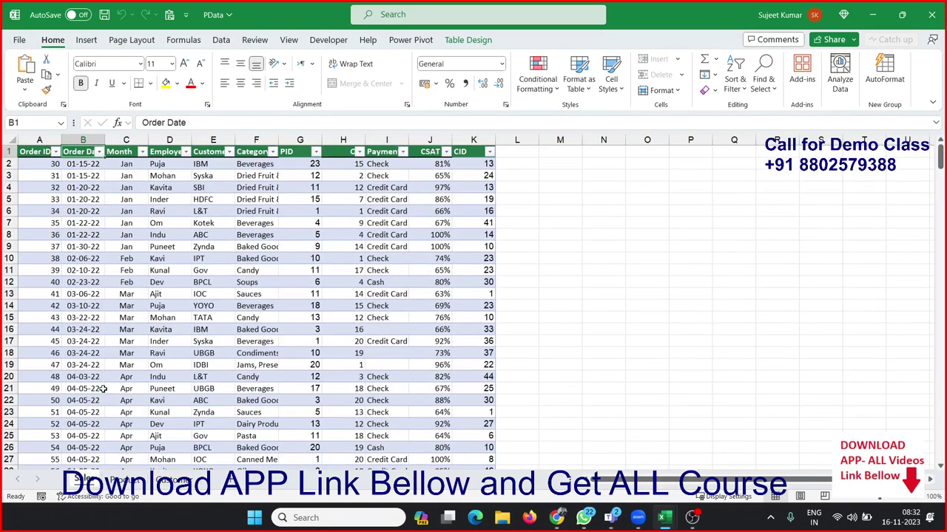
pyautogui.press('Right')
pyautogui.press('Right')
pyautogui.press('Right')
pyautogui.press('Right')
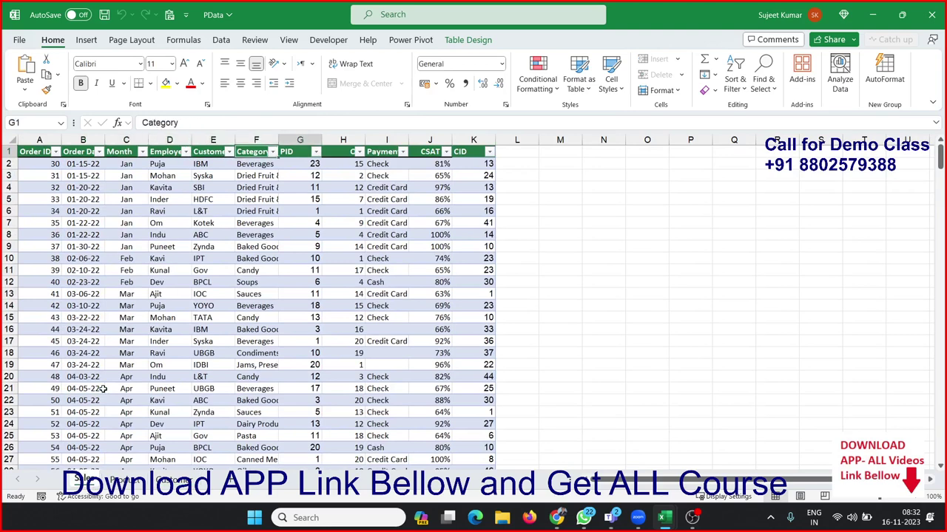
pyautogui.press('Right')
pyautogui.press('Right')
pyautogui.press('Left')
pyautogui.press('BackSpace')
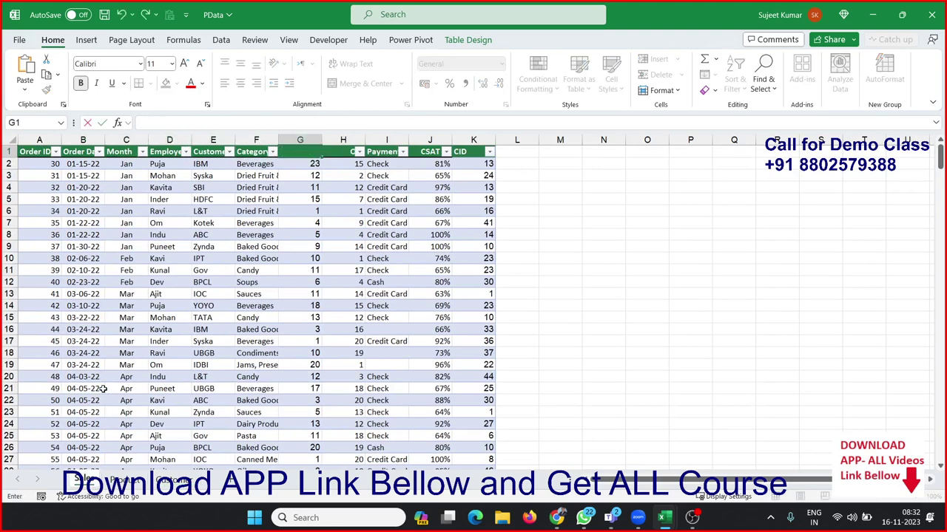
pyautogui.press('Escape')
pyautogui.hotkey('ctrl', 'shift', 'Down')
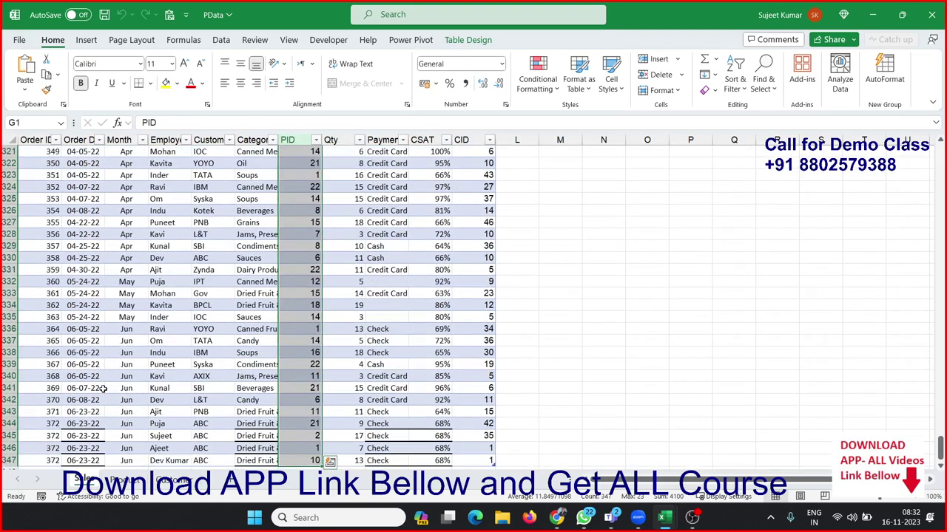
pyautogui.hotkey('ctrl', 'Up')
pyautogui.press('Right')
pyautogui.press('Right')
pyautogui.press('Right')
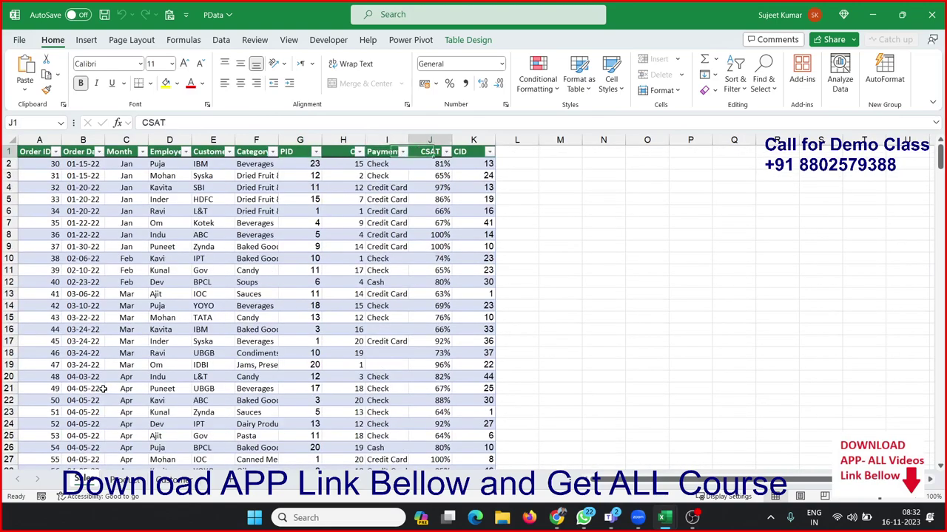
pyautogui.press('Right')
pyautogui.press('Right')
pyautogui.press('Left')
pyautogui.hotkey('ctrl', 'shift', 'Down')
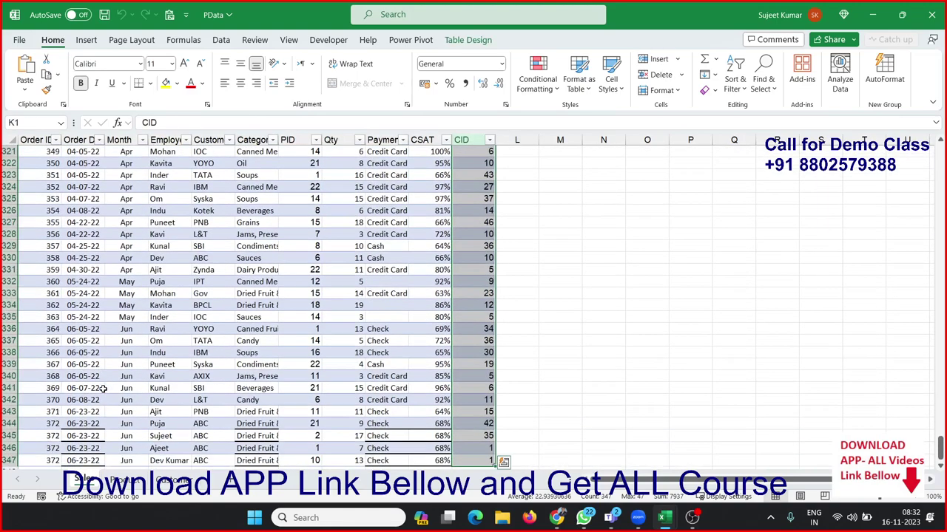
pyautogui.hotkey('ctrl', 'Up')
pyautogui.press('Left')
pyautogui.press('Left')
pyautogui.press('Left')
pyautogui.press('Left')
pyautogui.hotkey('ctrl', 'shift', 'Down')
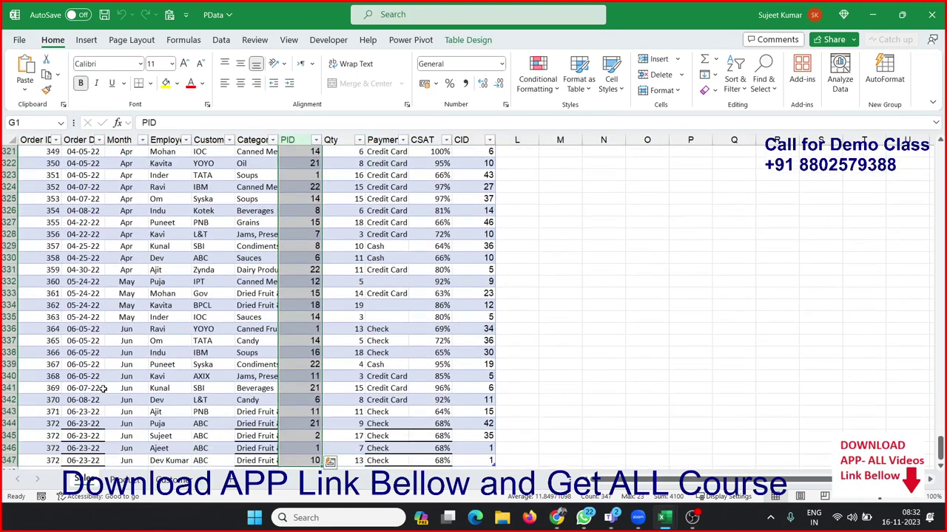
pyautogui.hotkey('ctrl', 'Up')
pyautogui.press('Right')
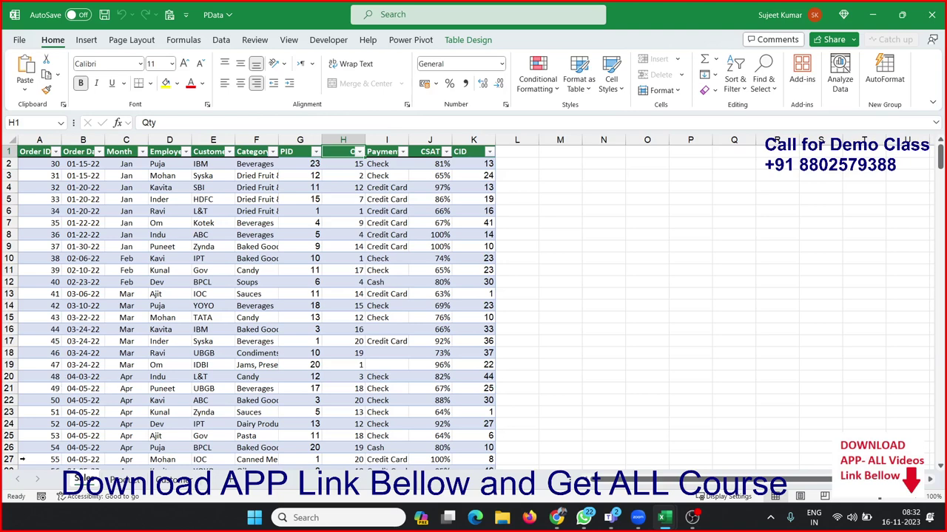
# Compare Sales PID with Product and CID with Customer, then select L1:O1 and show Power Pivot
pyautogui.click(138, 482)
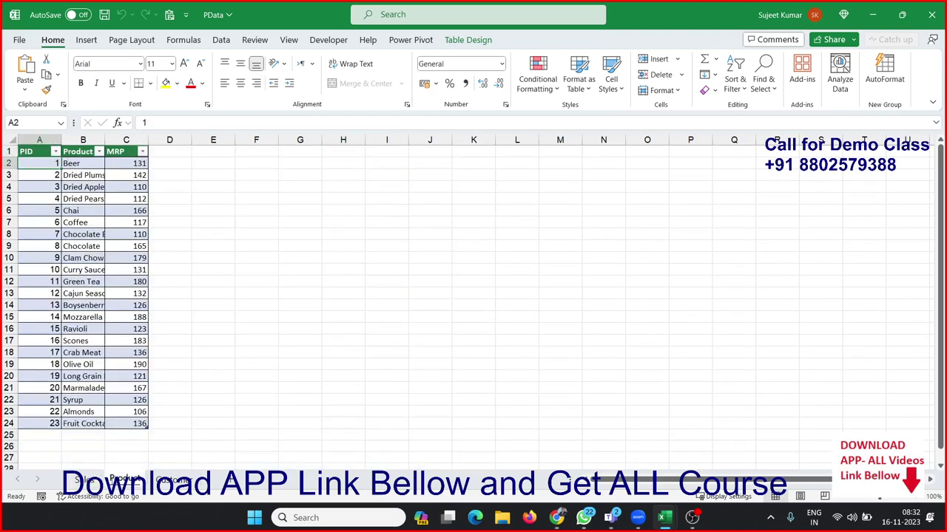
pyautogui.hotkey('ctrl', 'pageup')
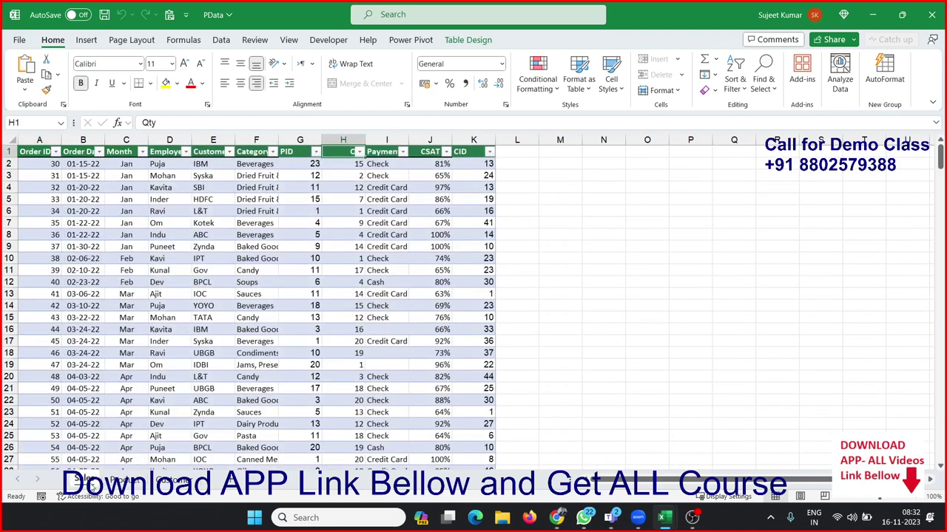
pyautogui.click(474, 247)
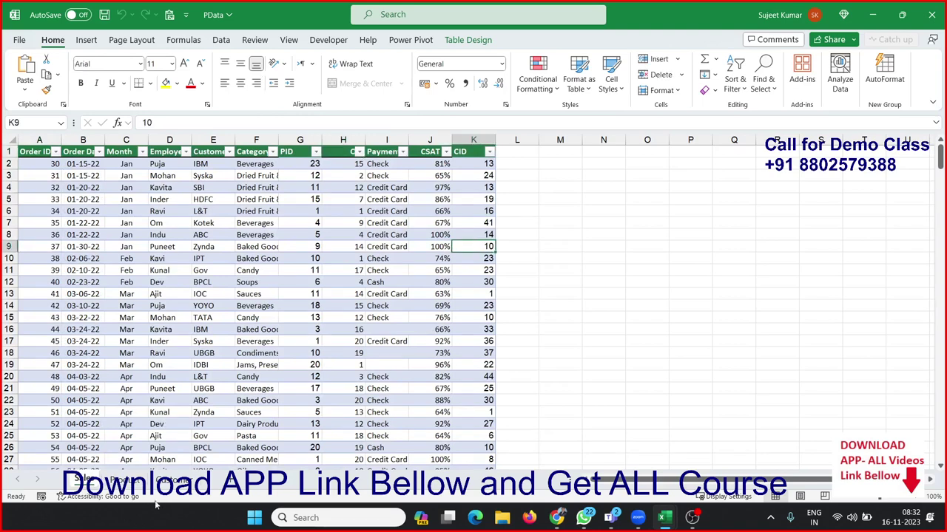
pyautogui.click(168, 480)
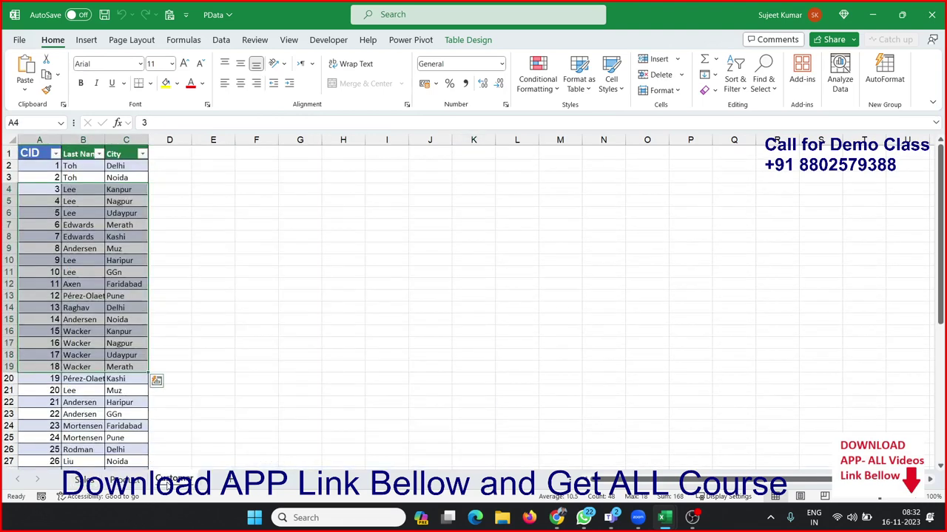
pyautogui.hotkey('ctrl', 'pageup')
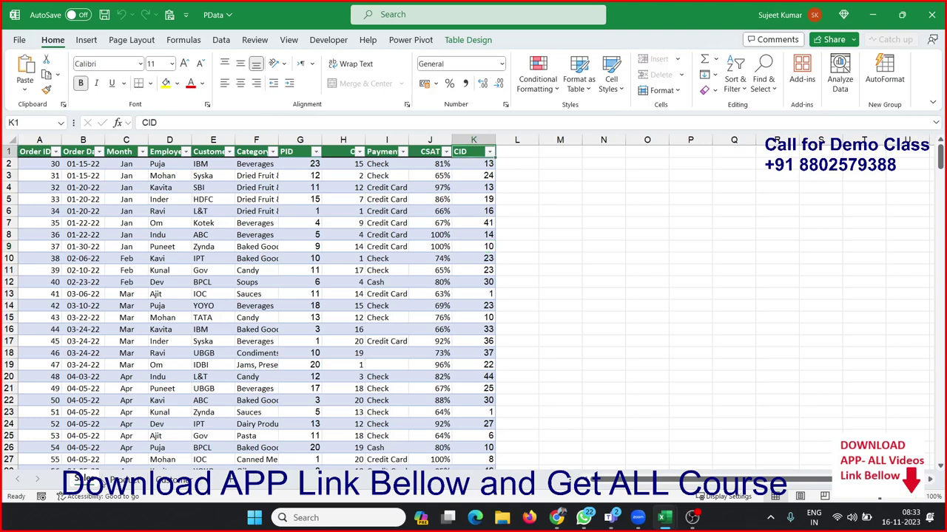
pyautogui.moveTo(516, 151); pyautogui.dragTo(647, 151)
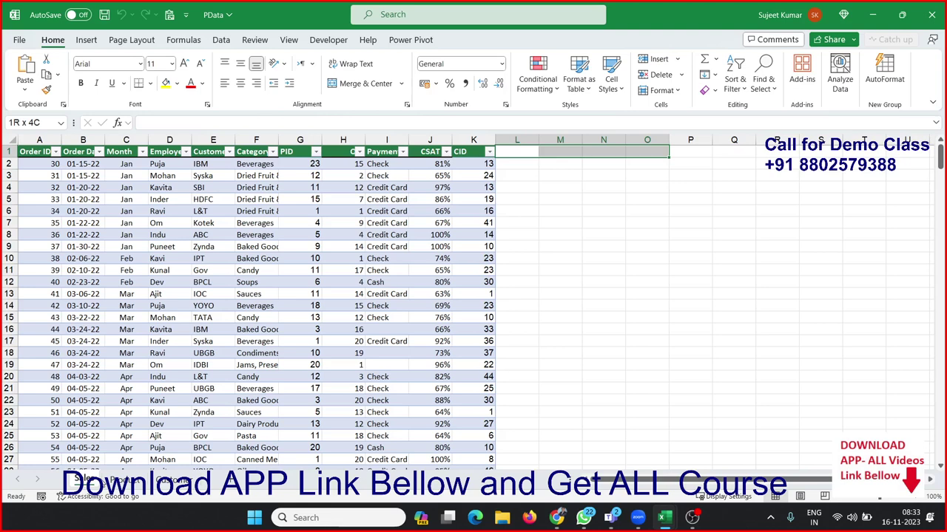
pyautogui.click(405, 41)
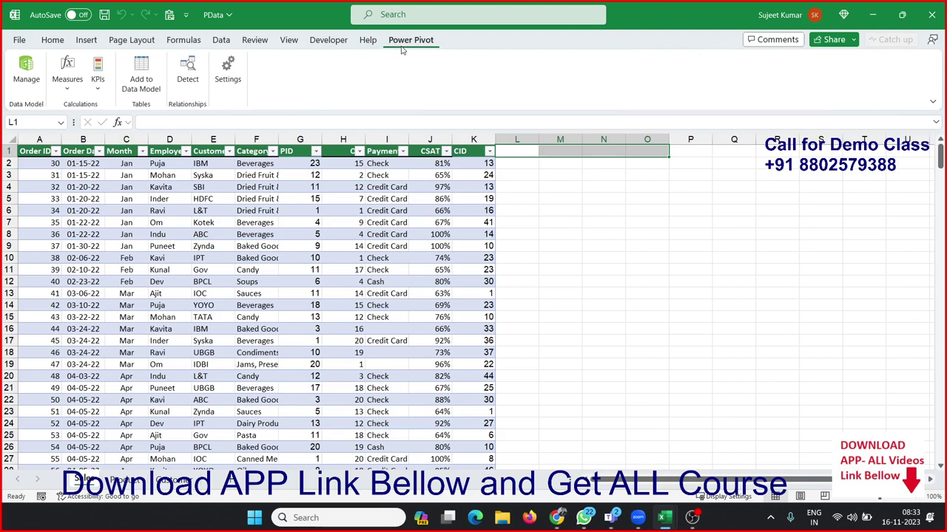
# Keep Microsoft Power Pivot for Excel checked in the COM Add-ins list under Excel Options
pyautogui.click(20, 41)
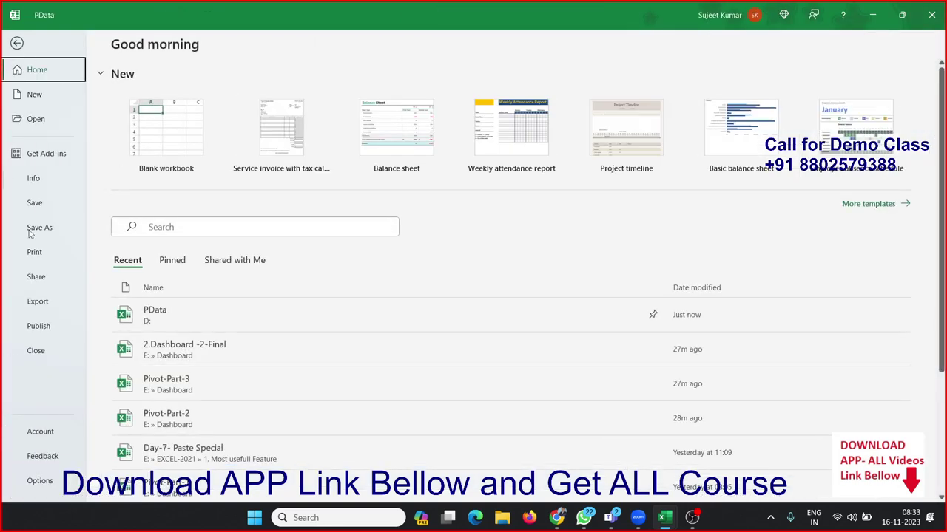
pyautogui.press('Escape')
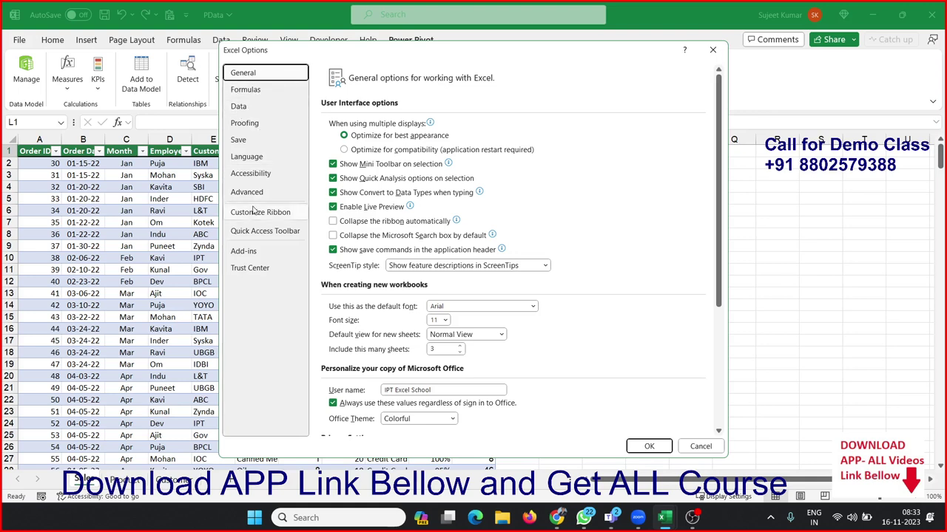
pyautogui.click(260, 255)
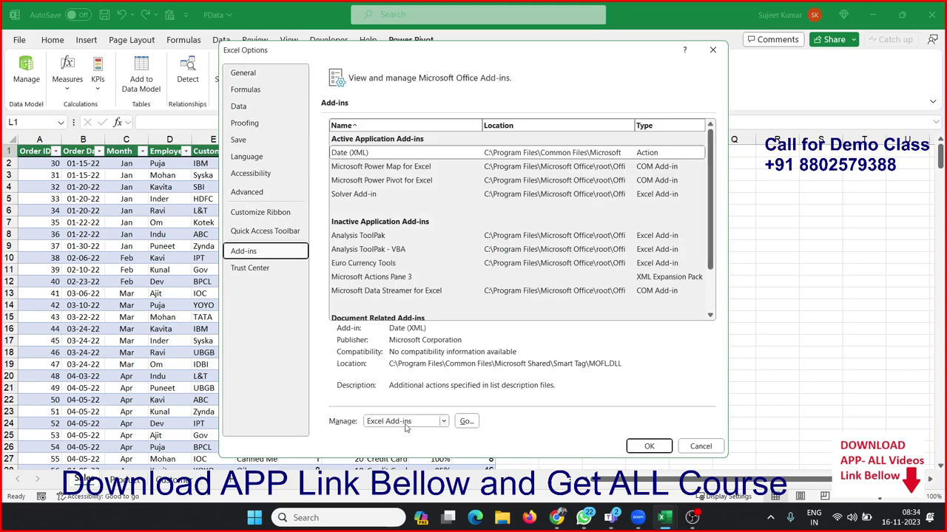
pyautogui.click(444, 421)
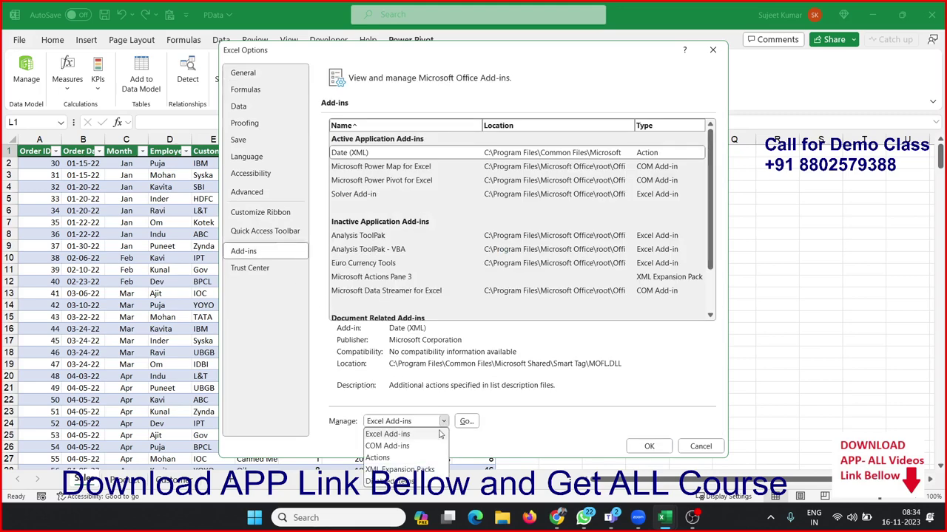
pyautogui.click(425, 447)
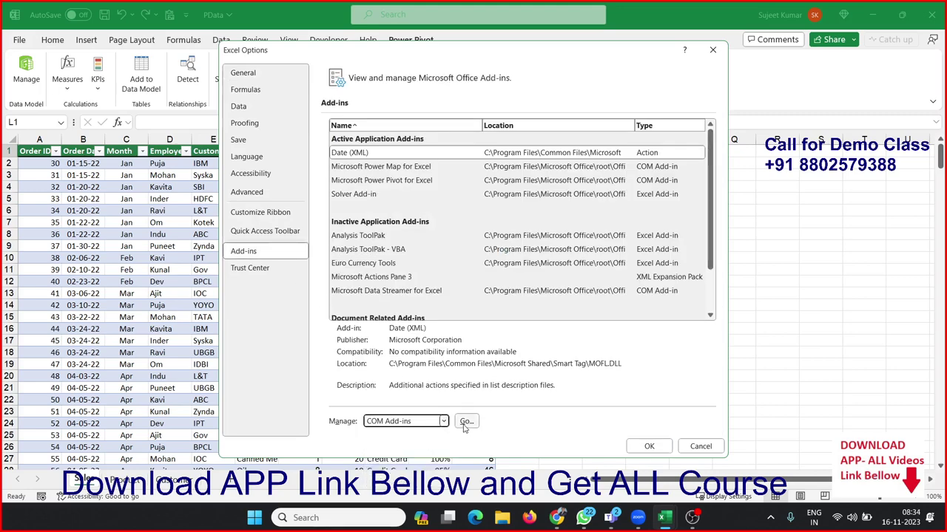
pyautogui.click(464, 422)
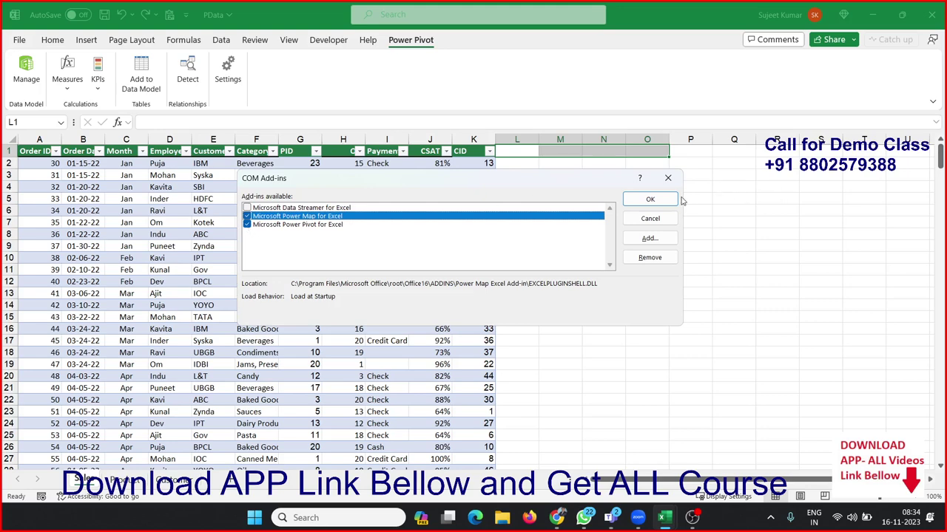
pyautogui.click(673, 200)
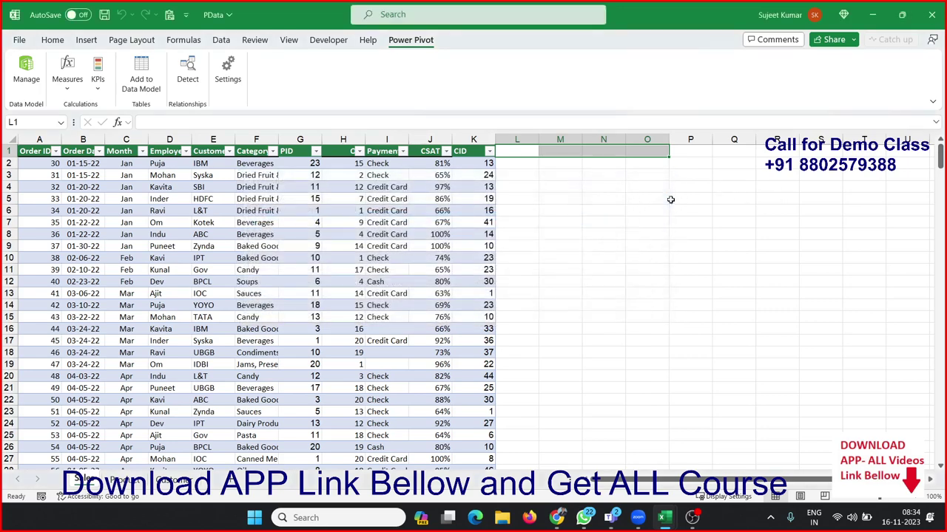
# Delete the Sales table from the Power Pivot data model
pyautogui.click(581, 225)
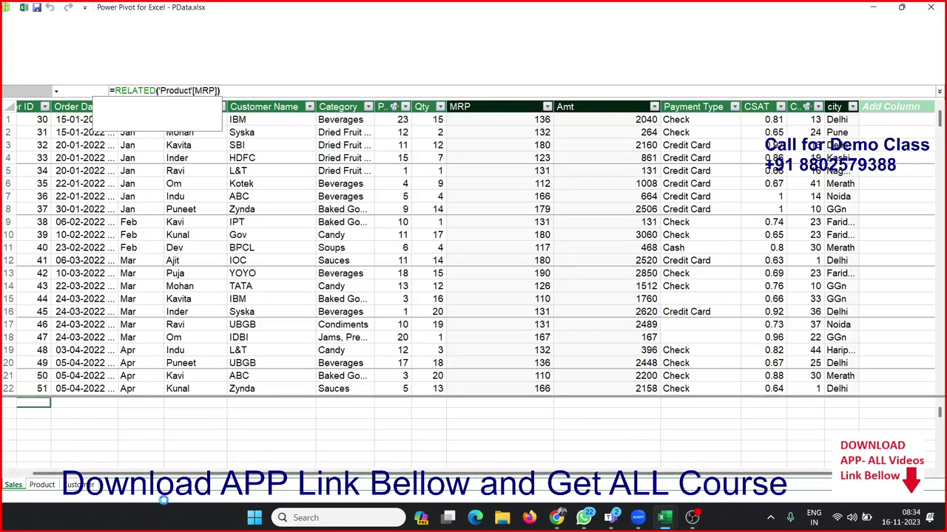
pyautogui.click(41, 485)
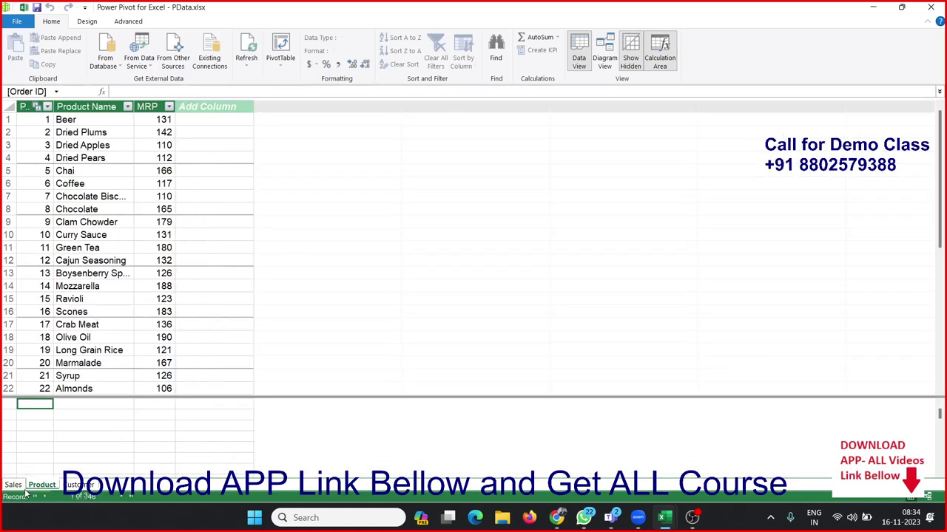
pyautogui.click(13, 485)
pyautogui.rightClick(22, 487)
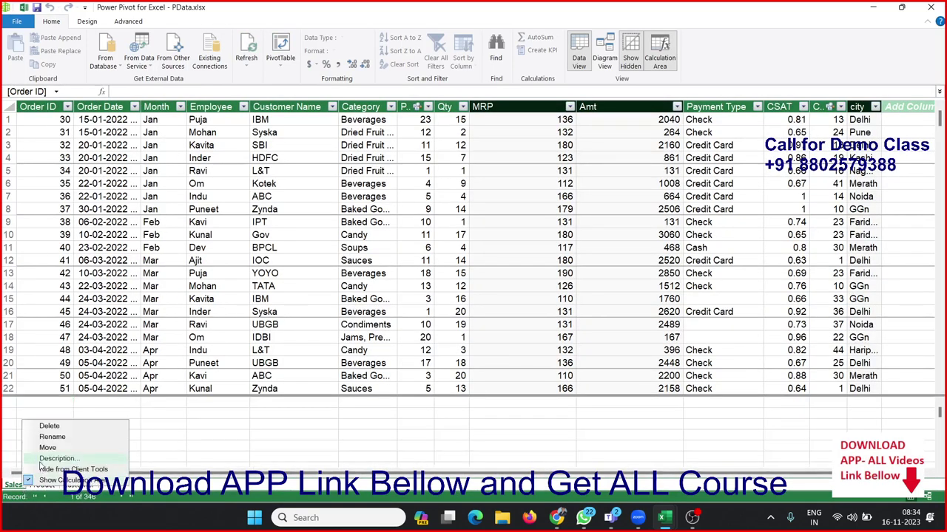
pyautogui.click(52, 433)
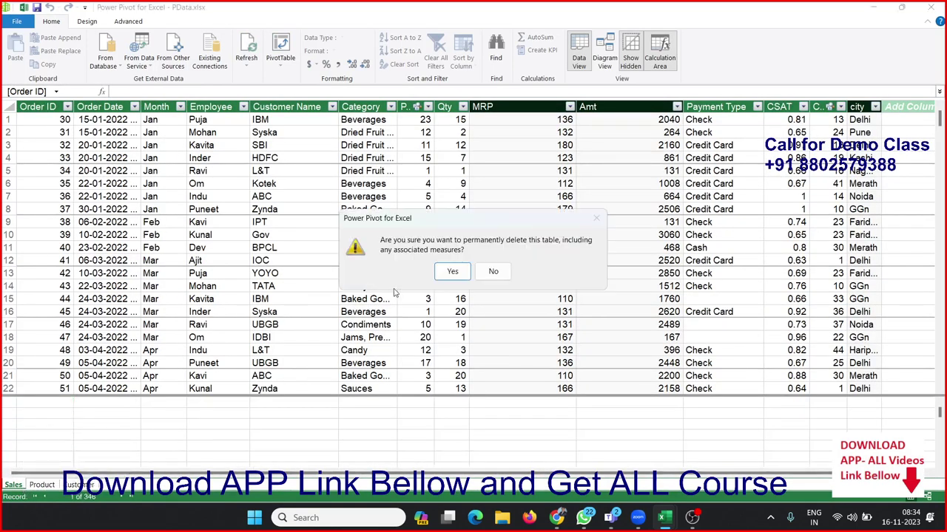
pyautogui.press('Escape')
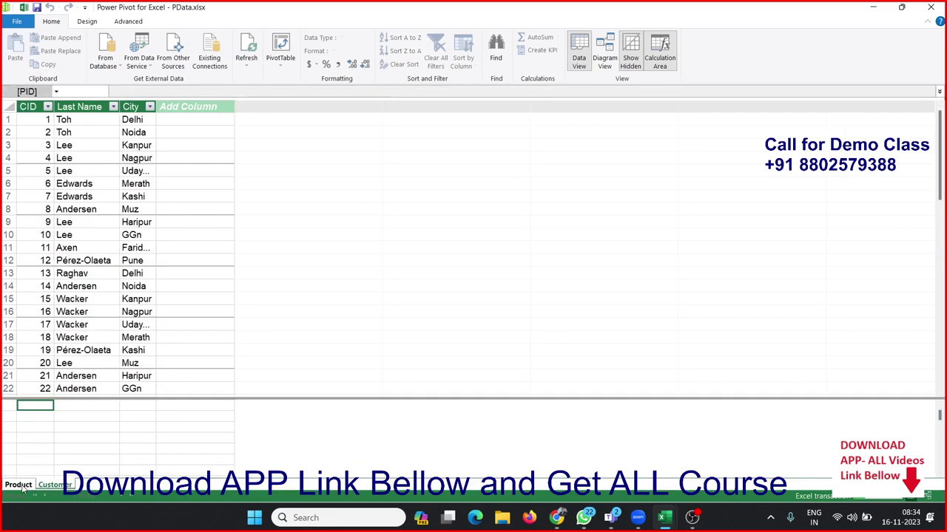
# Delete the Product and Customer tables from the data model as well
pyautogui.click(18, 486)
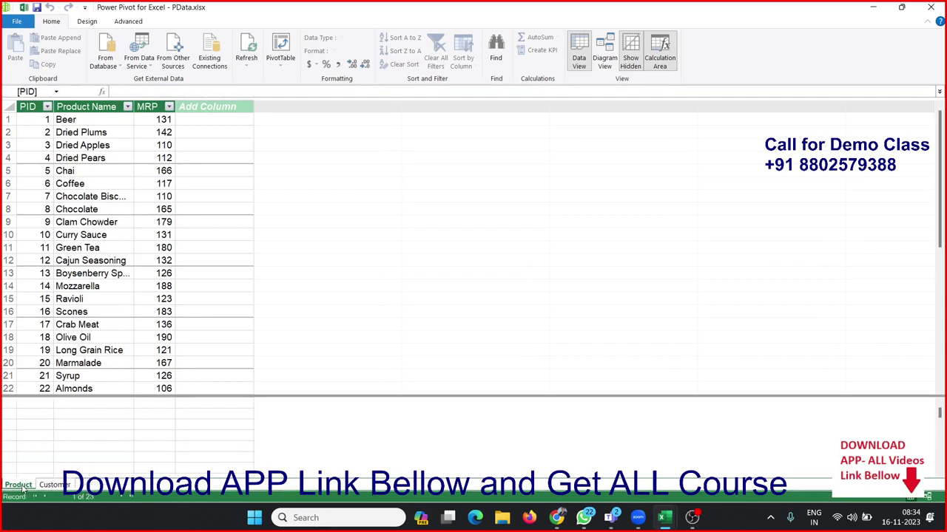
pyautogui.rightClick(22, 486)
pyautogui.click(50, 424)
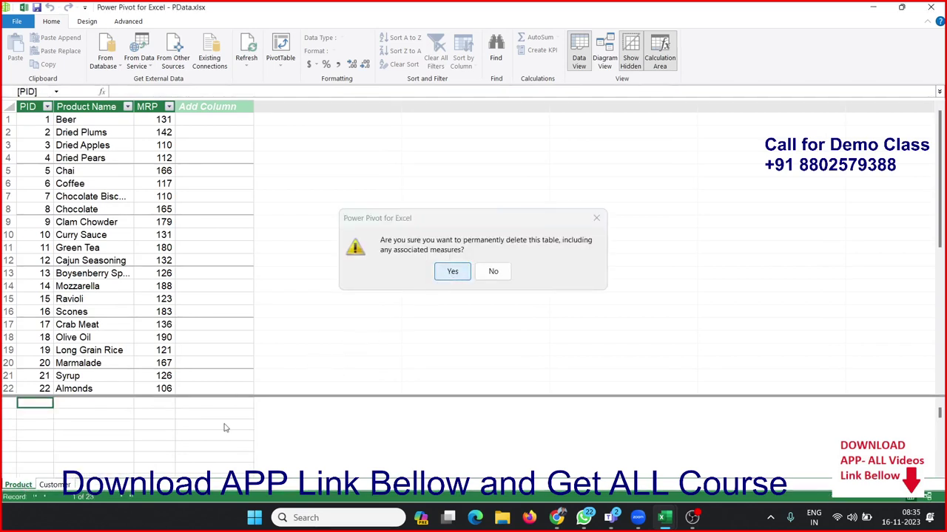
pyautogui.click(453, 271)
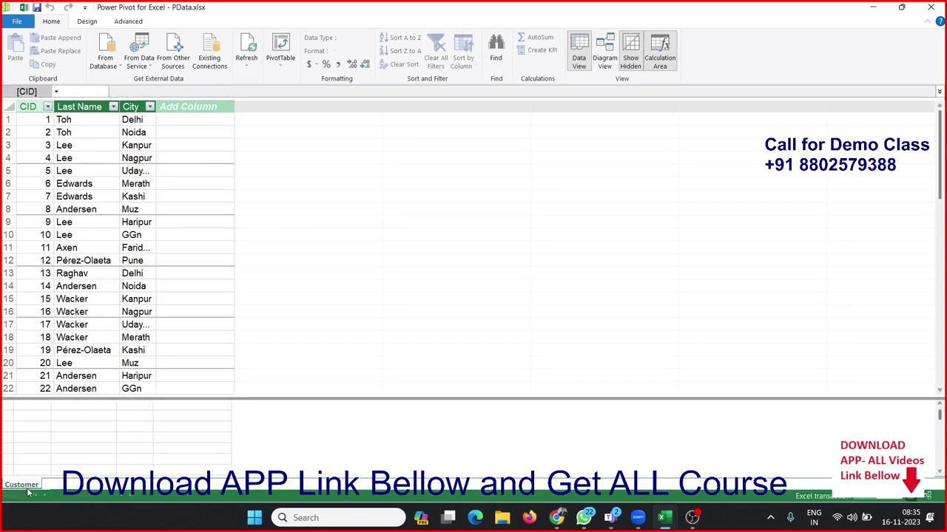
pyautogui.rightClick(22, 485)
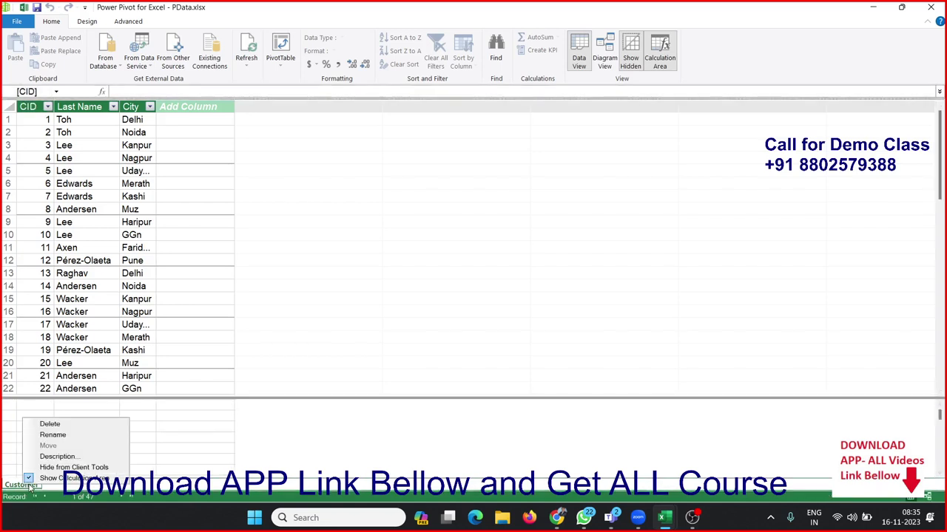
pyautogui.click(49, 424)
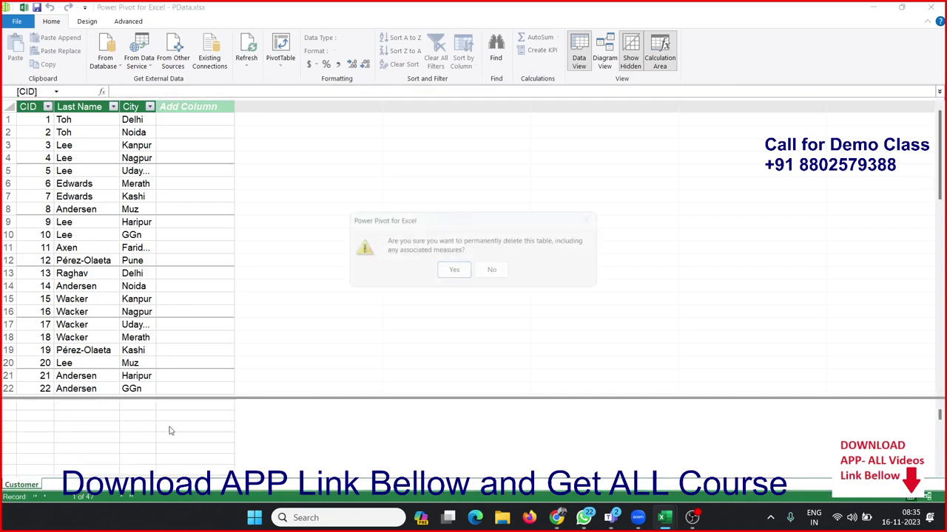
pyautogui.click(452, 271)
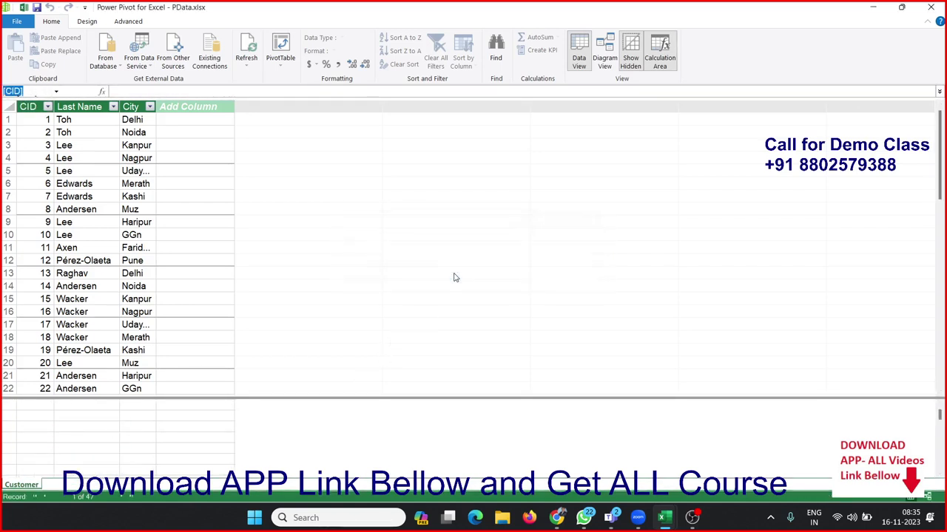
pyautogui.moveTo(664, 517)
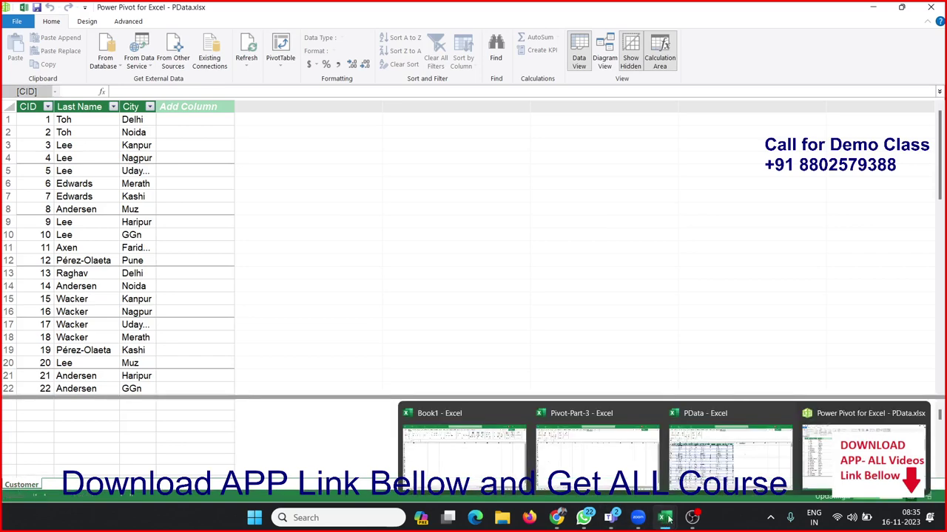
# Select the whole order table and add it to the data model
pyautogui.click(732, 451)
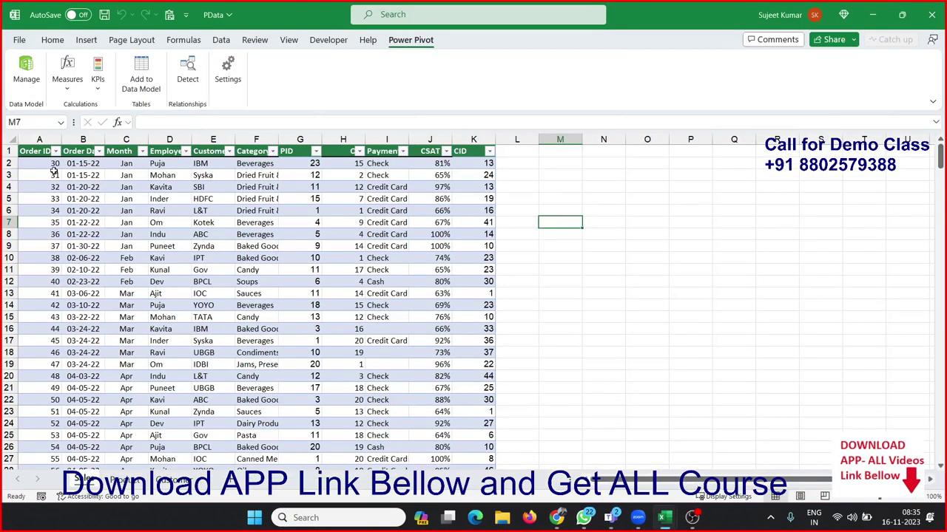
pyautogui.click(38, 152)
pyautogui.hotkey('ctrl', 'shift', 'Right')
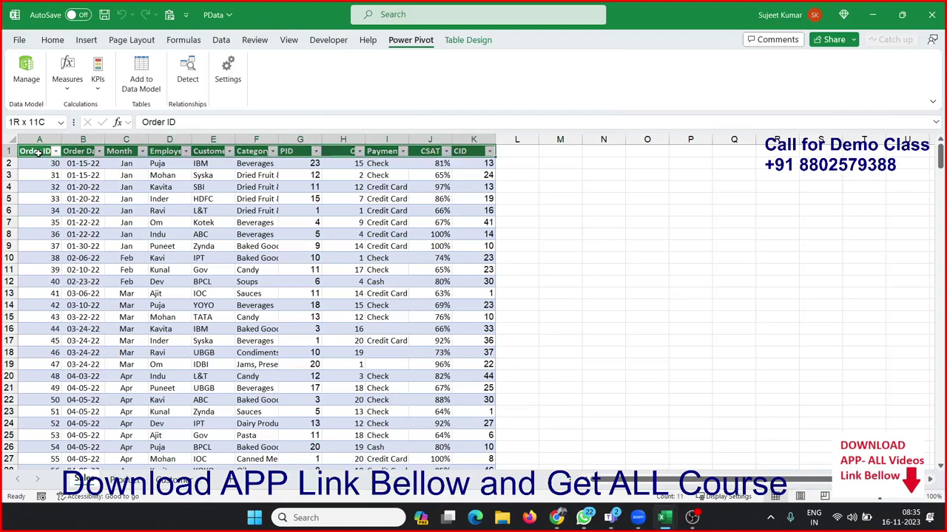
pyautogui.hotkey('ctrl', 'shift', 'Down')
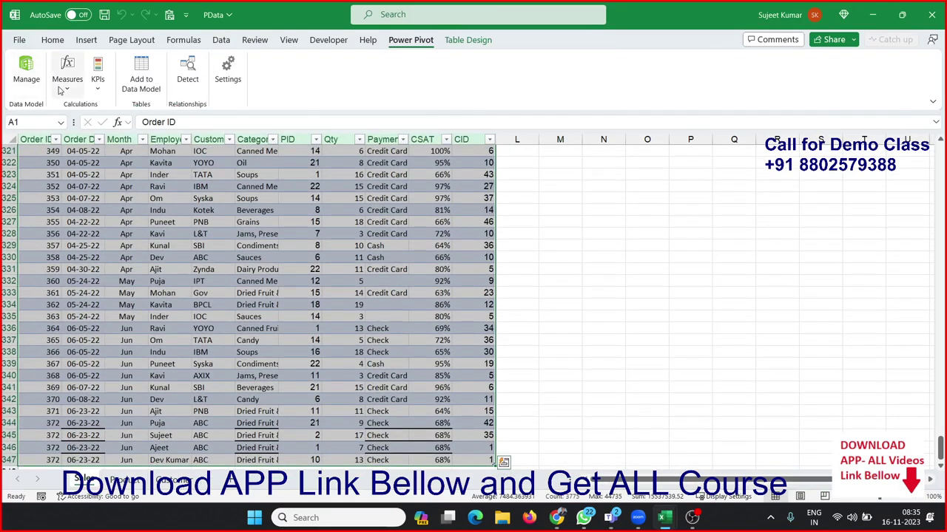
pyautogui.click(140, 83)
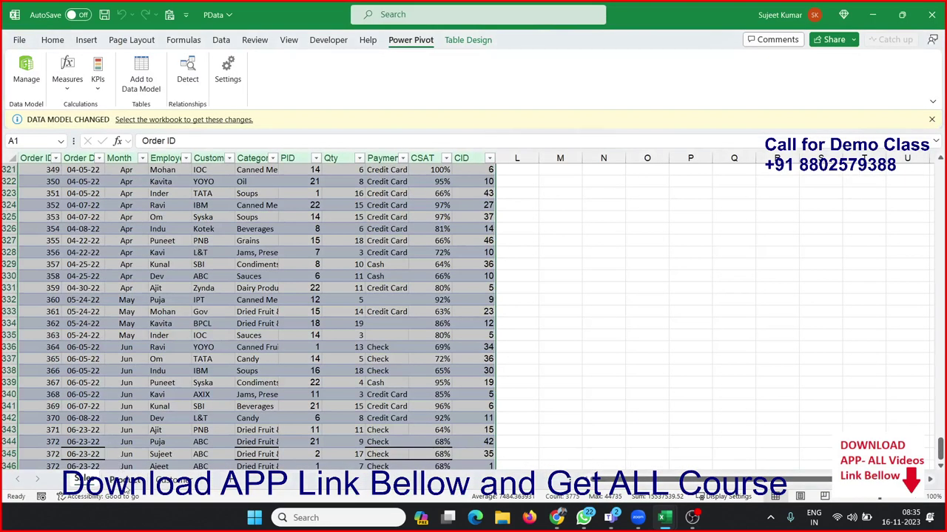
# Add the whole Product sheet table to the data model
pyautogui.click(125, 480)
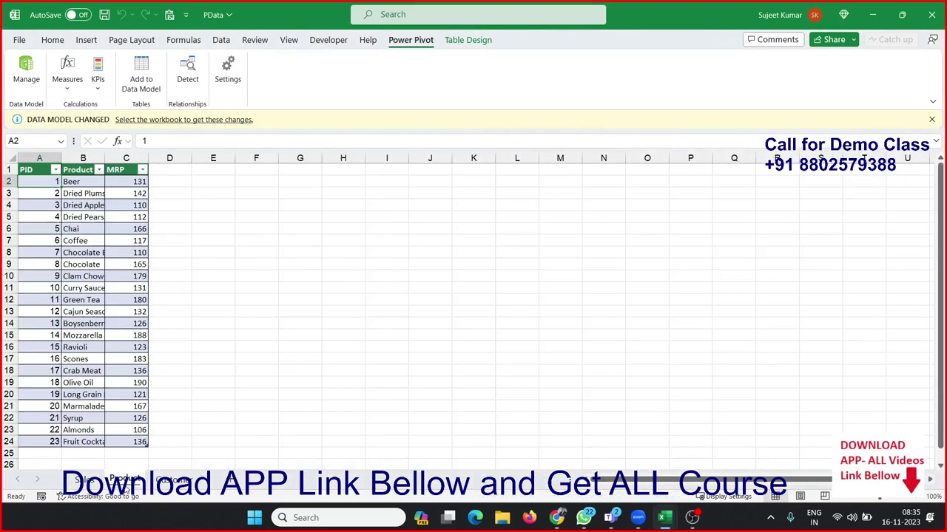
pyautogui.hotkey('ctrl', 'Home')
pyautogui.hotkey('ctrl', 'a')
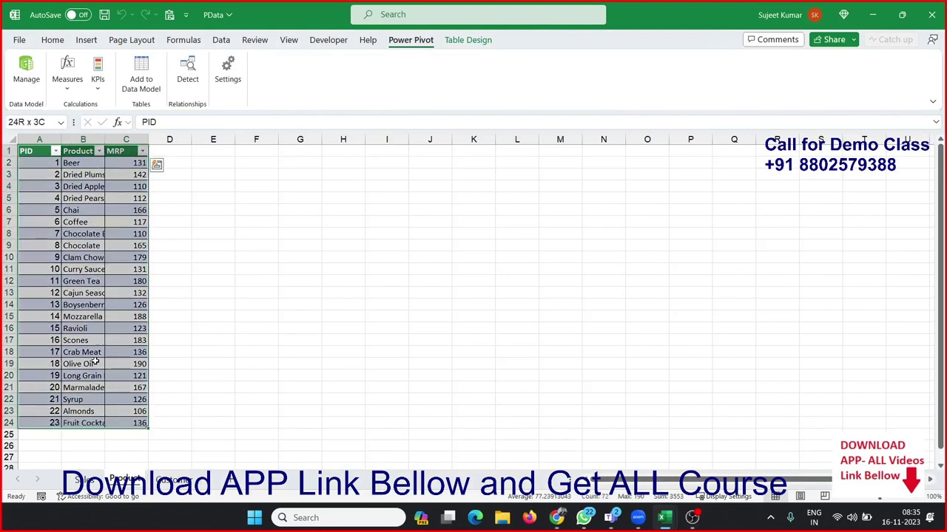
pyautogui.click(141, 74)
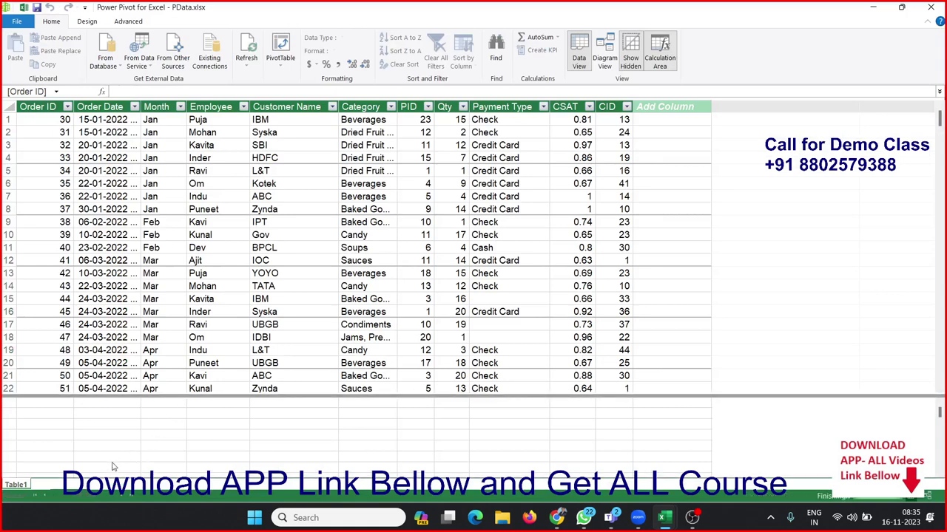
# Add the customer table to the data model, retrying after dismissing the busy warning
pyautogui.hotkey('alt', 'Tab')
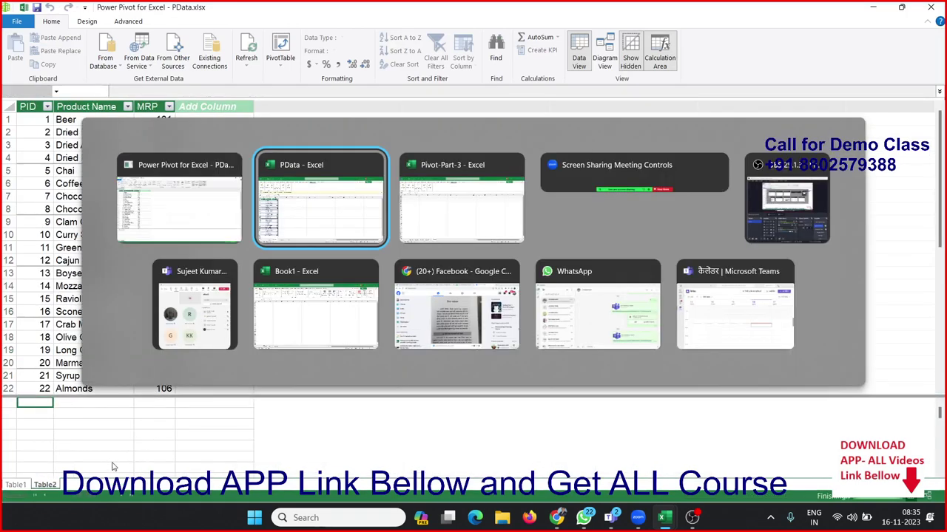
pyautogui.click(301, 229)
pyautogui.click(175, 480)
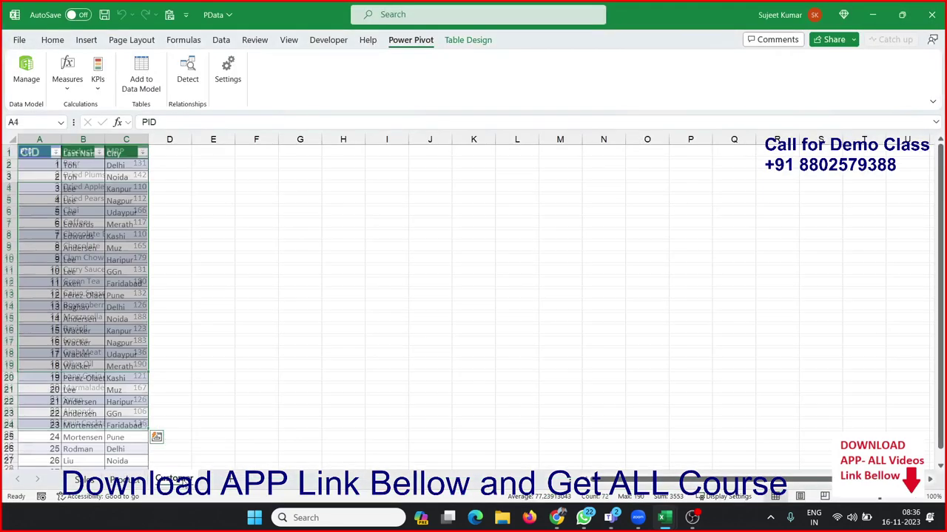
pyautogui.click(30, 146)
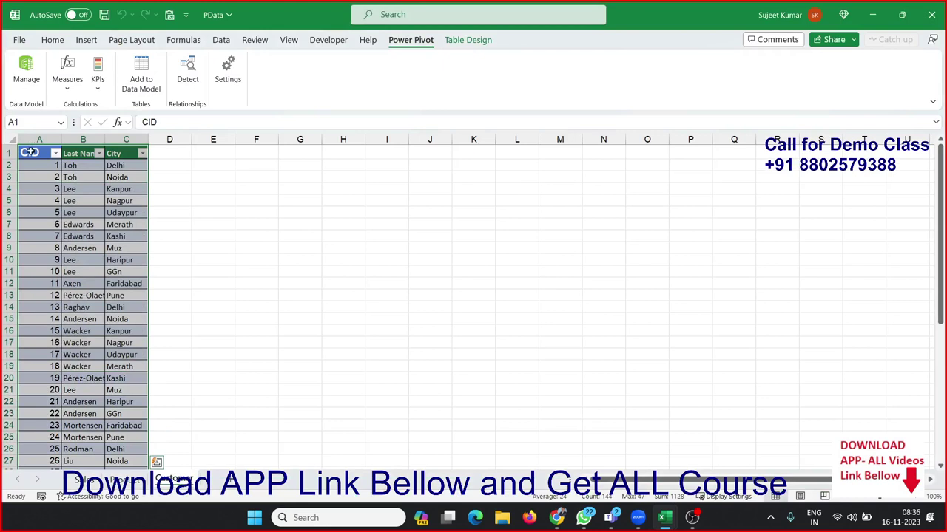
pyautogui.click(155, 72)
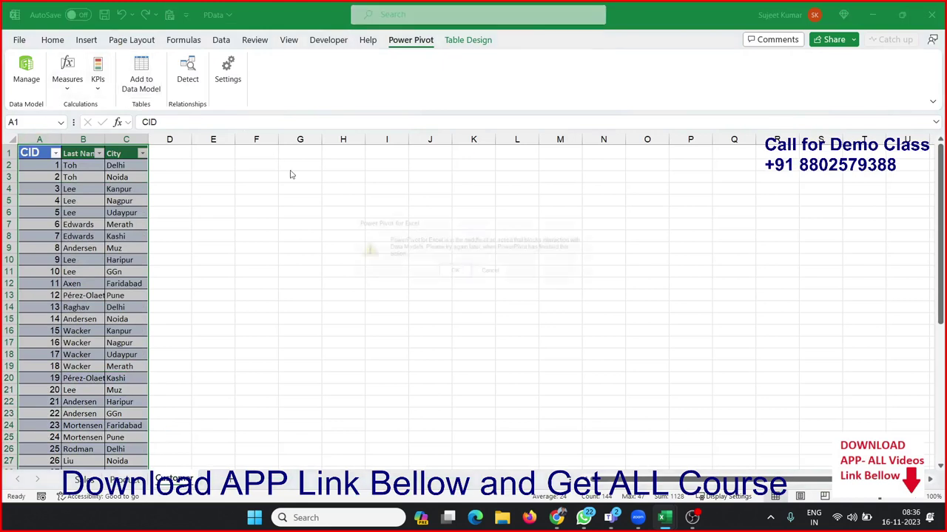
pyautogui.click(453, 274)
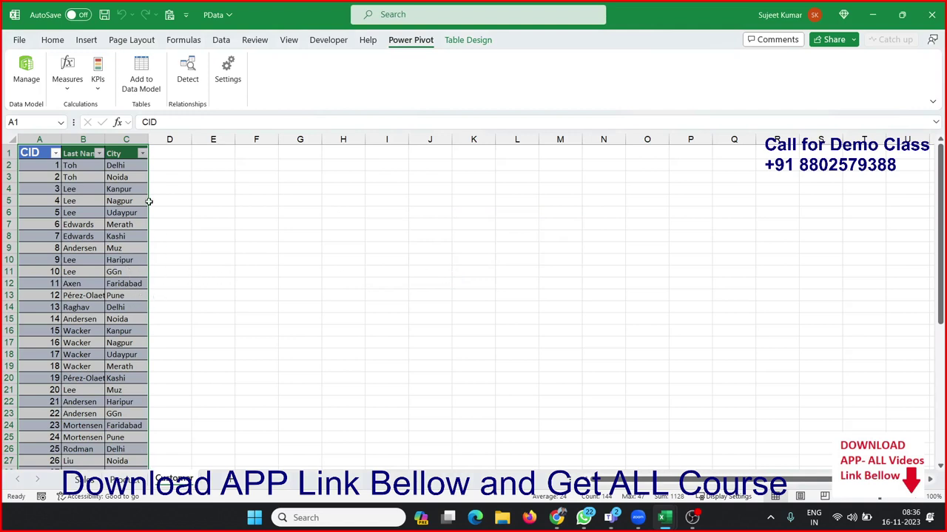
pyautogui.click(130, 92)
pyautogui.moveTo(664, 518)
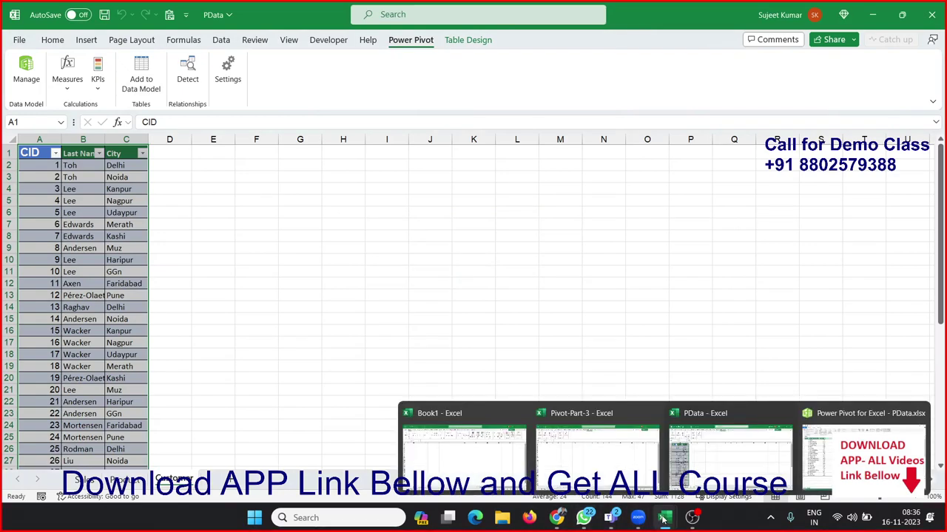
pyautogui.click(810, 465)
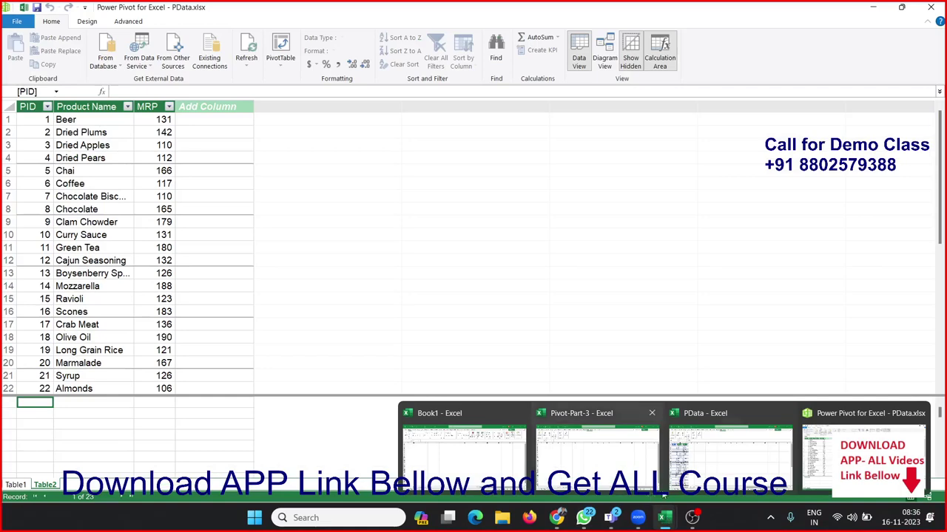
pyautogui.click(686, 484)
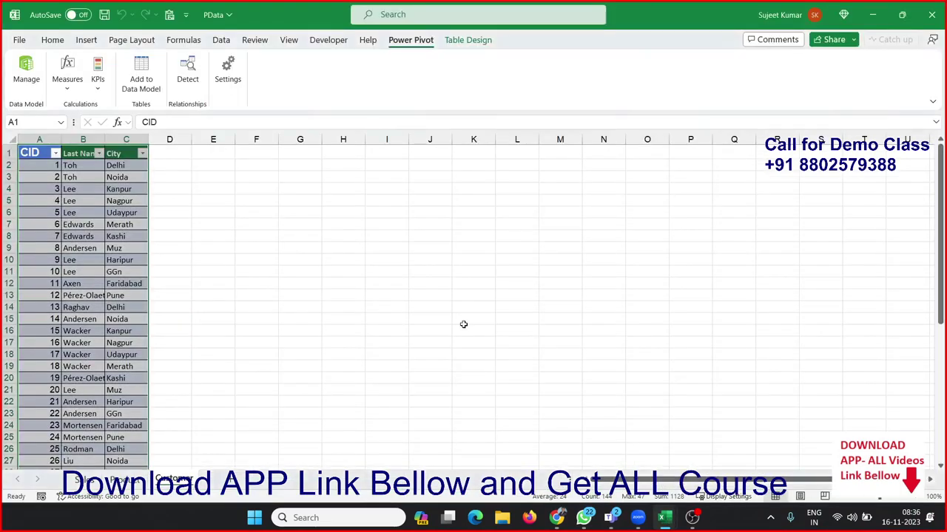
pyautogui.click(141, 74)
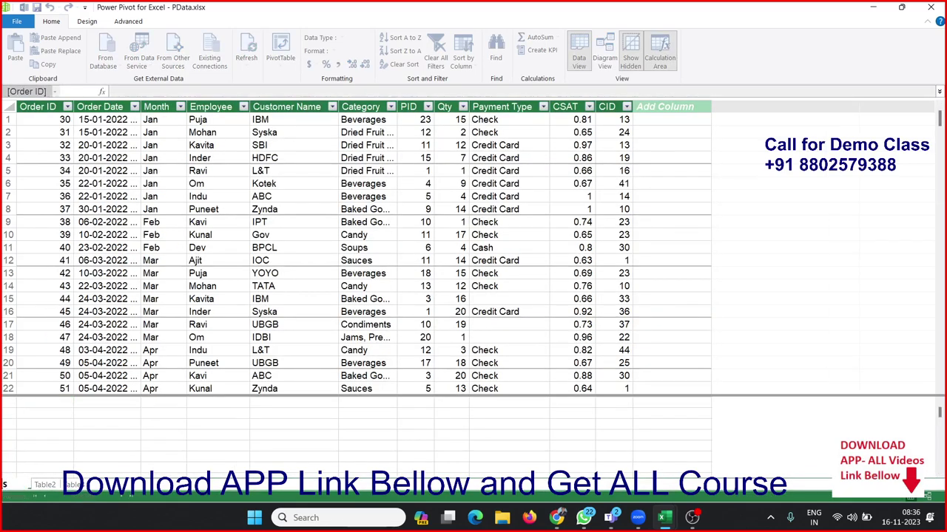
# Rename Table1 to Sales, Table2 to Product and Table3 to Customer, ending on Sales
pyautogui.write('Sales')
pyautogui.press('Return')
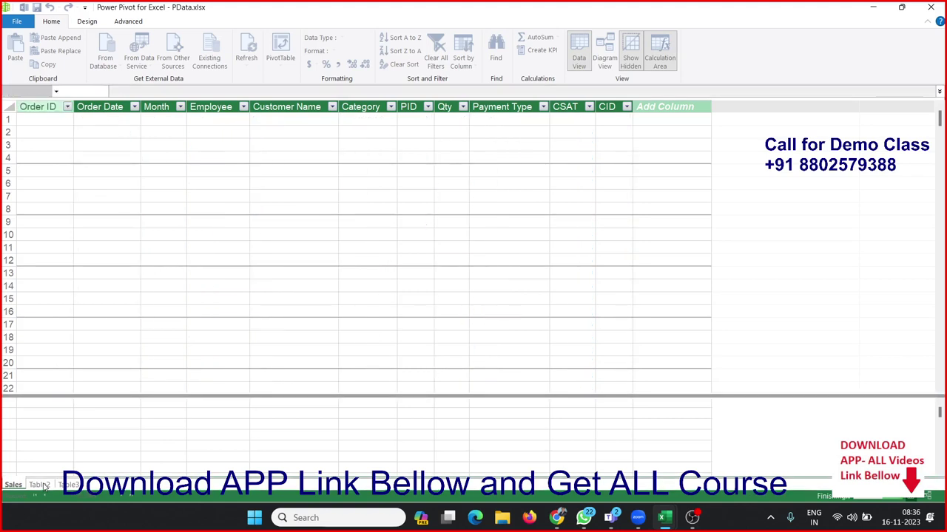
pyautogui.click(40, 485)
pyautogui.write('Product')
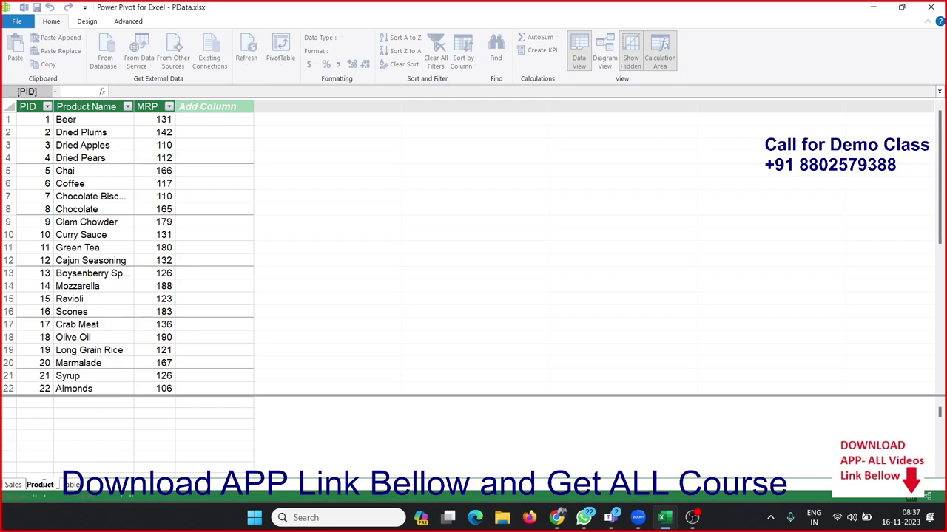
pyautogui.click(72, 484)
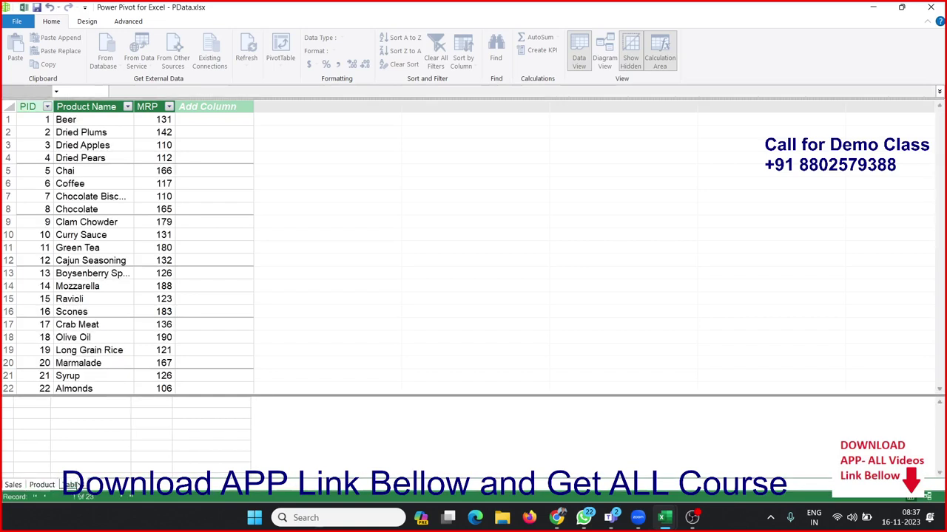
pyautogui.click(74, 485)
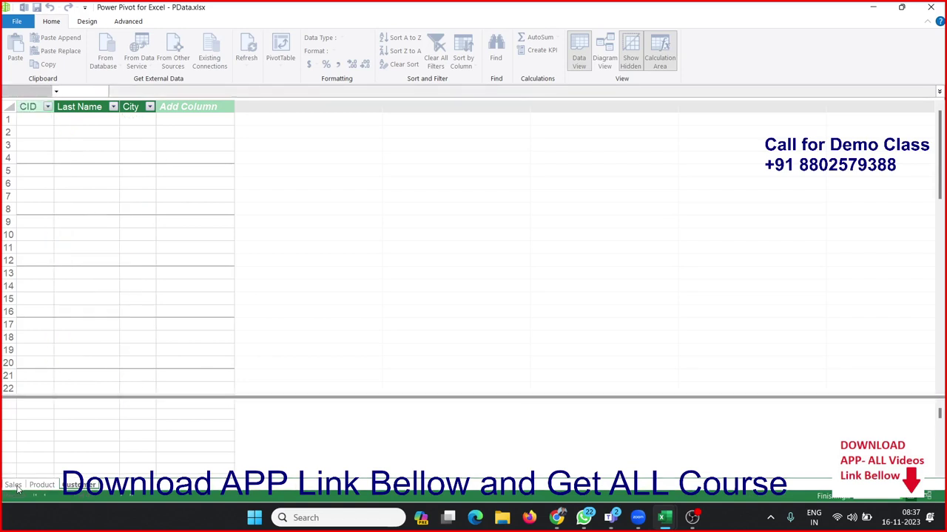
pyautogui.click(14, 485)
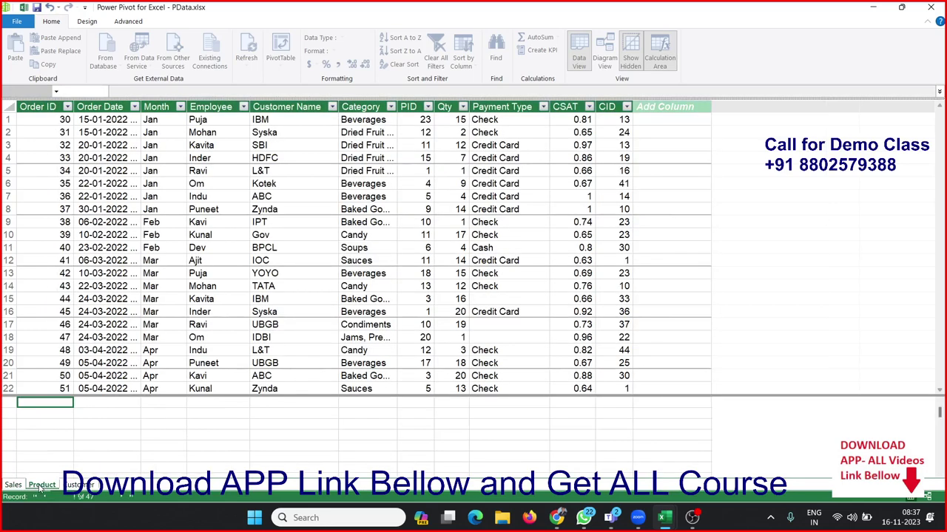
pyautogui.click(42, 485)
pyautogui.click(74, 485)
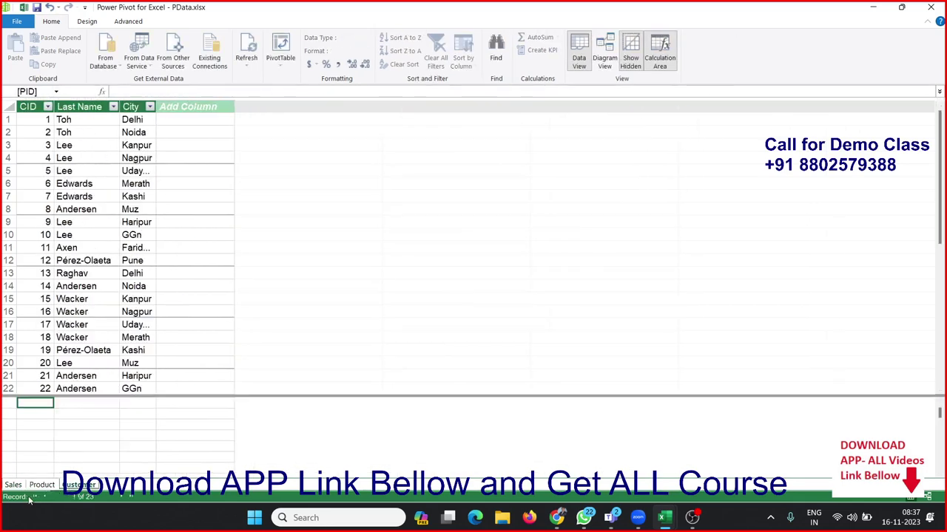
pyautogui.click(13, 486)
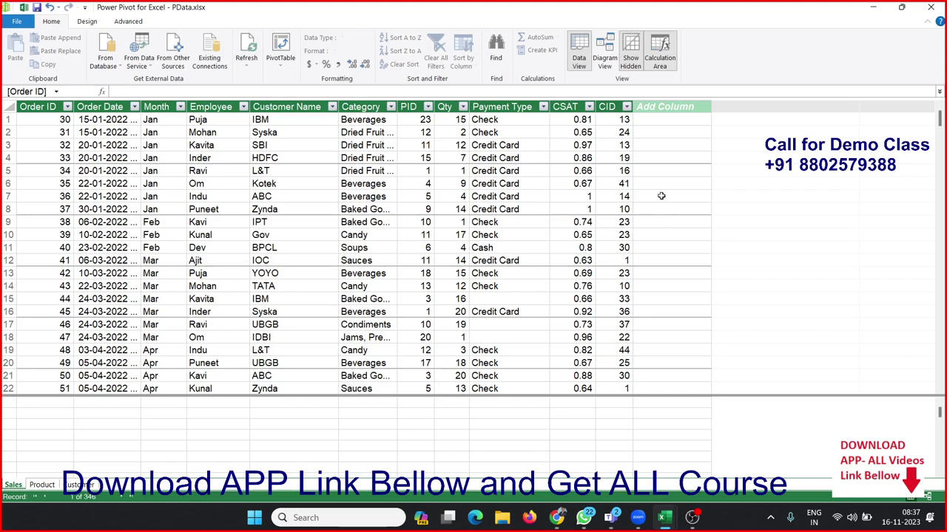
# In Diagram View, link Sales PID to Product PID and Sales CID to Customer CID
pyautogui.click(606, 65)
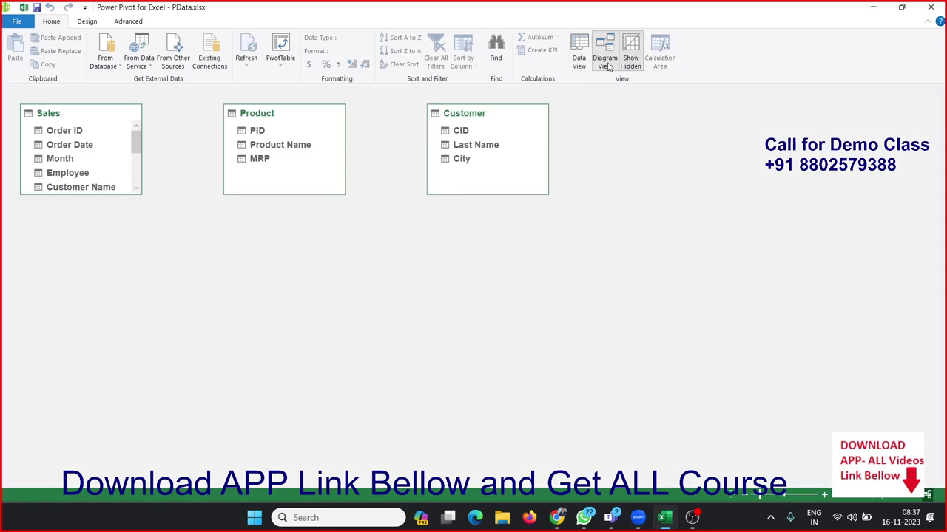
pyautogui.moveTo(94, 122); pyautogui.dragTo(332, 254)
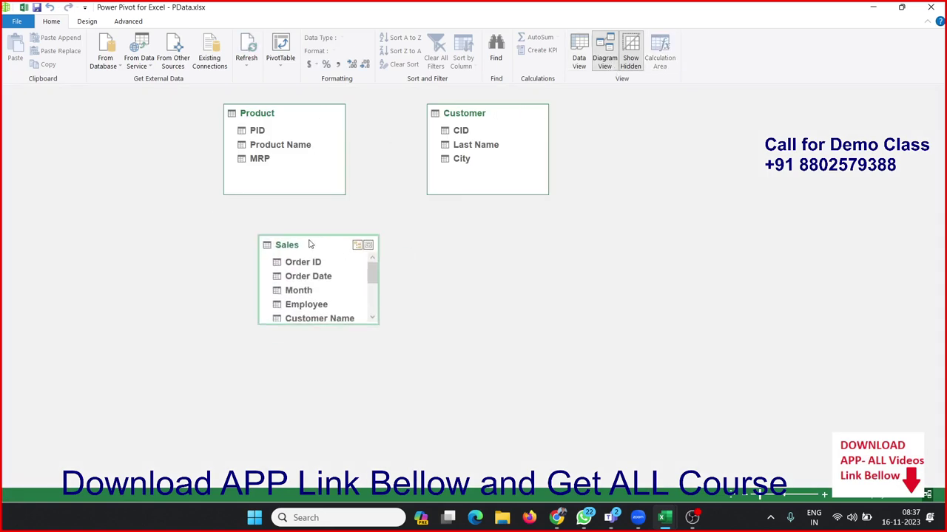
pyautogui.moveTo(328, 328); pyautogui.dragTo(329, 429)
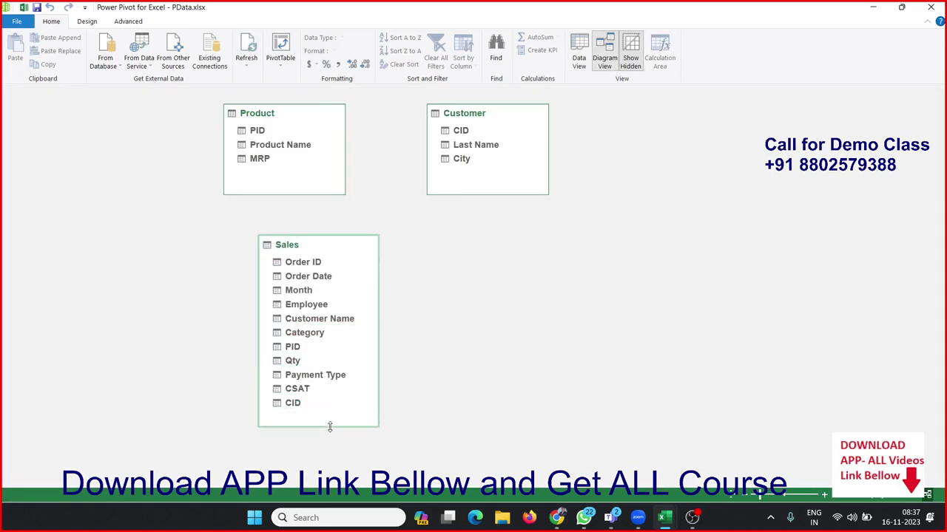
pyautogui.click(288, 347)
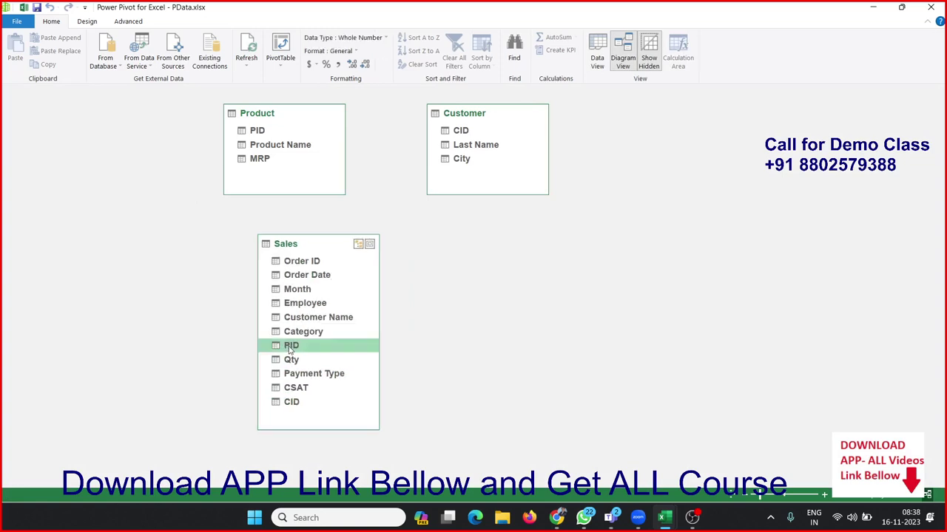
pyautogui.moveTo(289, 349)
pyautogui.mouseDown()
pyautogui.moveTo(253, 124)
pyautogui.moveTo(257, 131)
pyautogui.mouseUp()
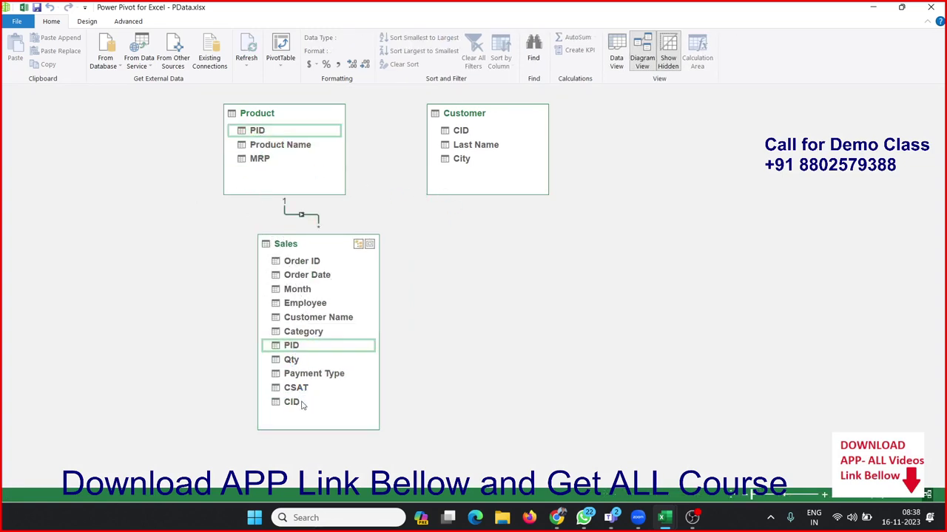
pyautogui.moveTo(301, 405)
pyautogui.mouseDown()
pyautogui.moveTo(475, 120)
pyautogui.moveTo(460, 130)
pyautogui.mouseUp()
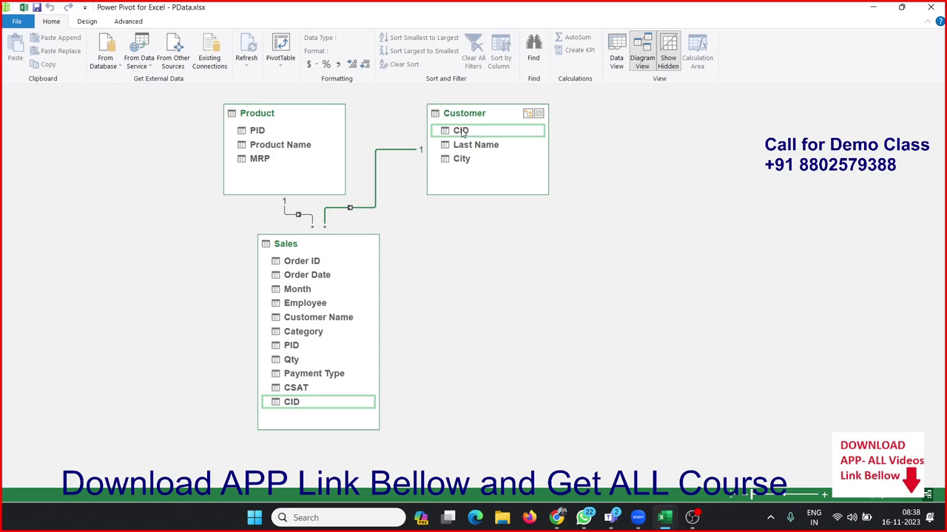
pyautogui.click(616, 59)
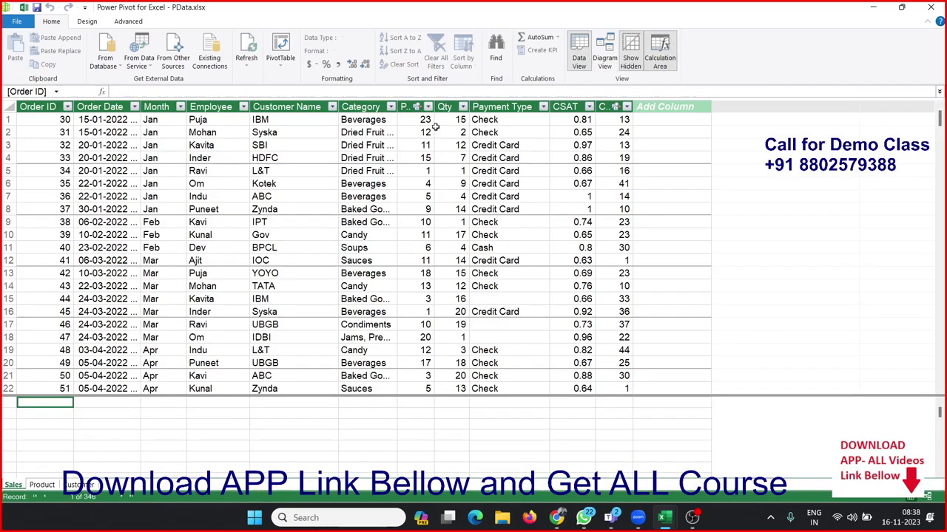
# Insert a new Sales column before Payment Type and name it MRP
pyautogui.click(478, 107)
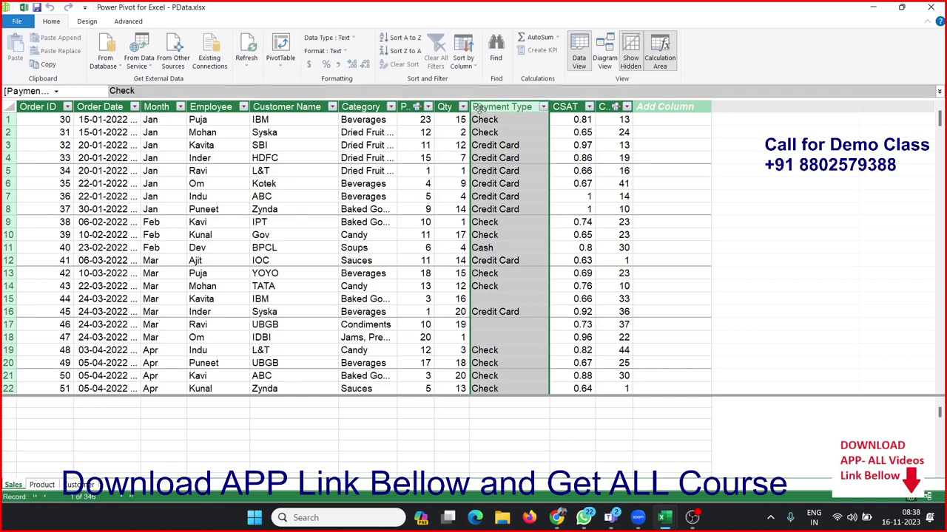
pyautogui.rightClick(480, 111)
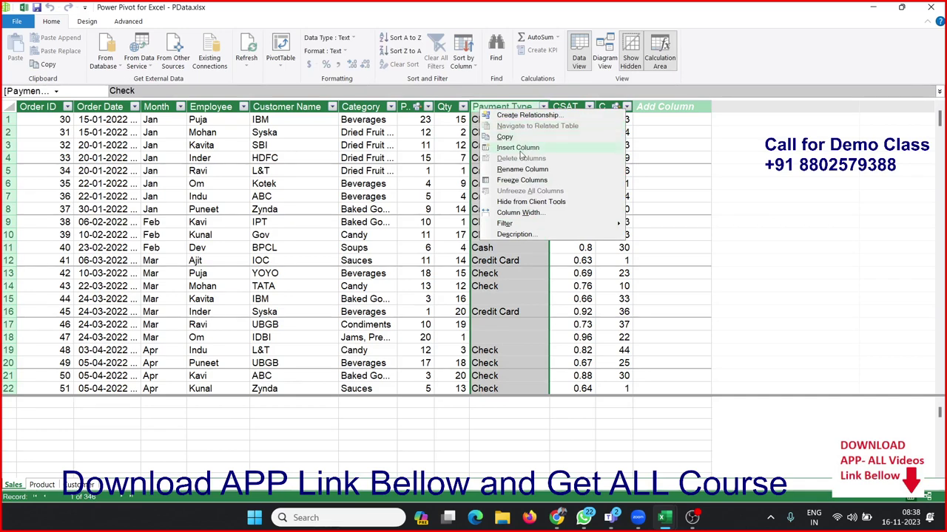
pyautogui.press('Escape')
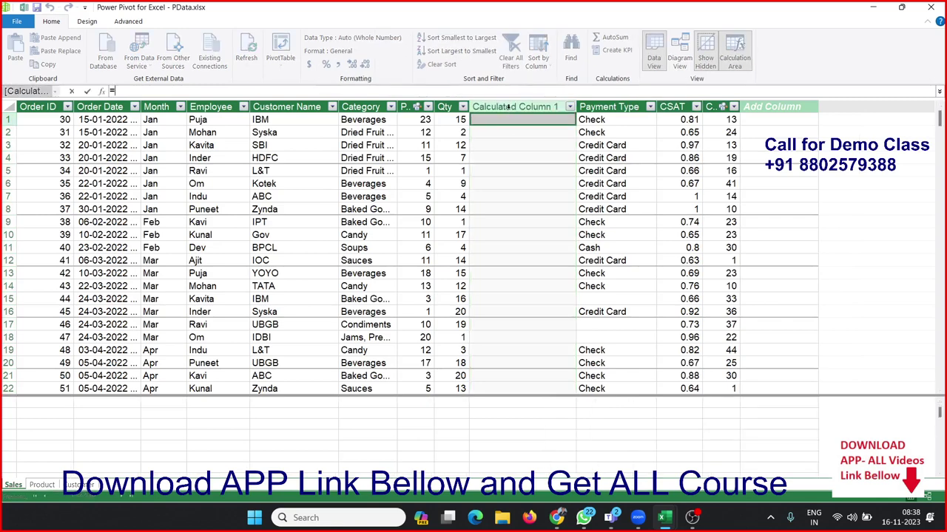
pyautogui.doubleClick(509, 107)
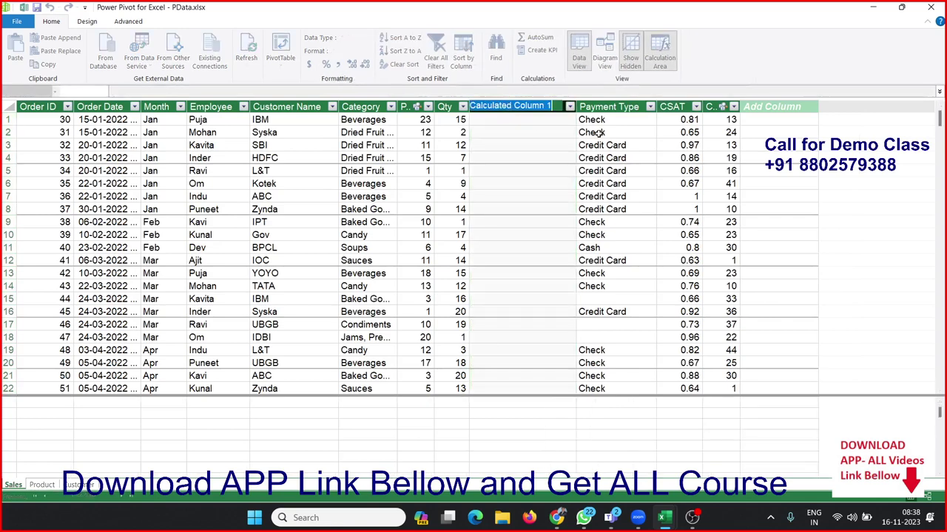
pyautogui.press('BackSpace')
pyautogui.write('MRP')
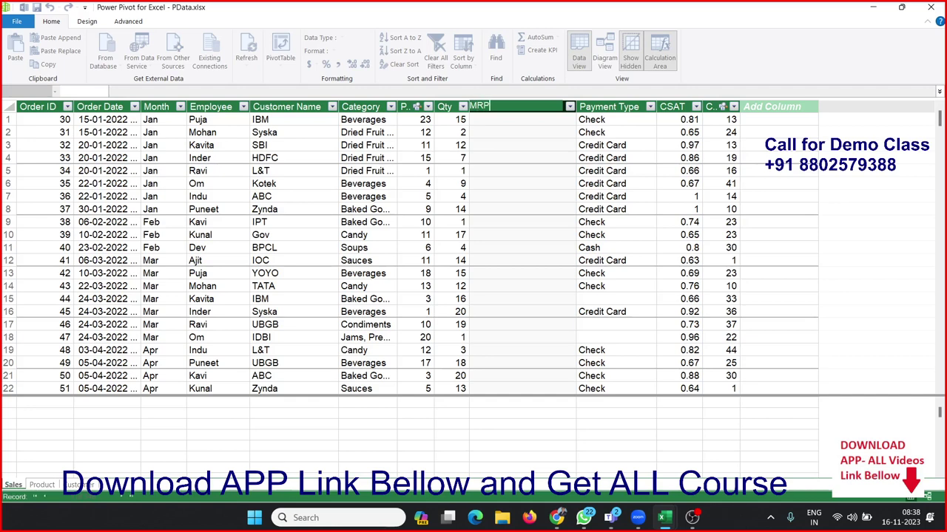
pyautogui.press('Return')
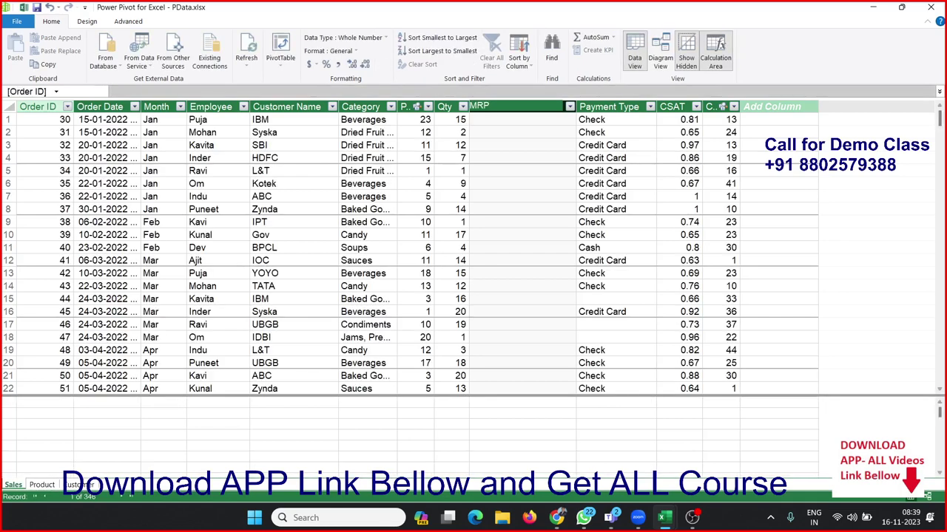
# Fill the Sales MRP column with the formula =RELATED('Product'[MRP])
pyautogui.click(506, 120)
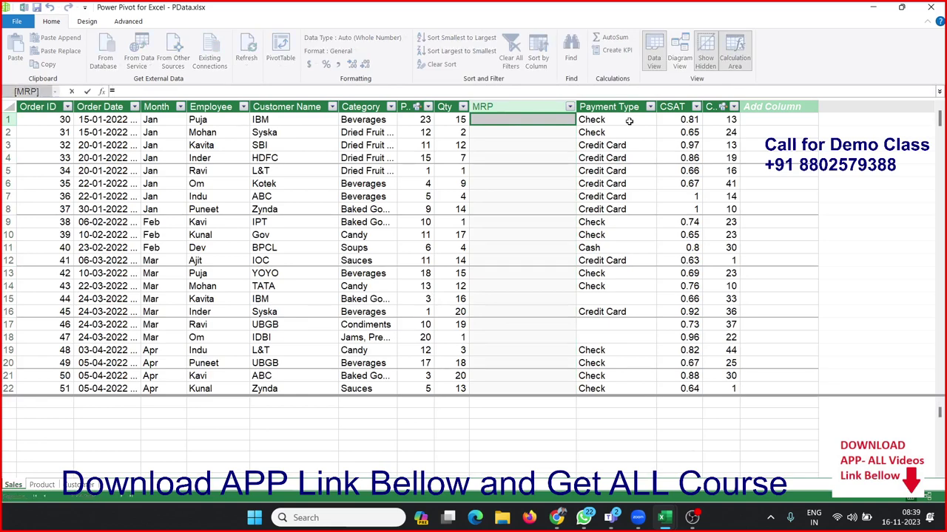
pyautogui.write('r')
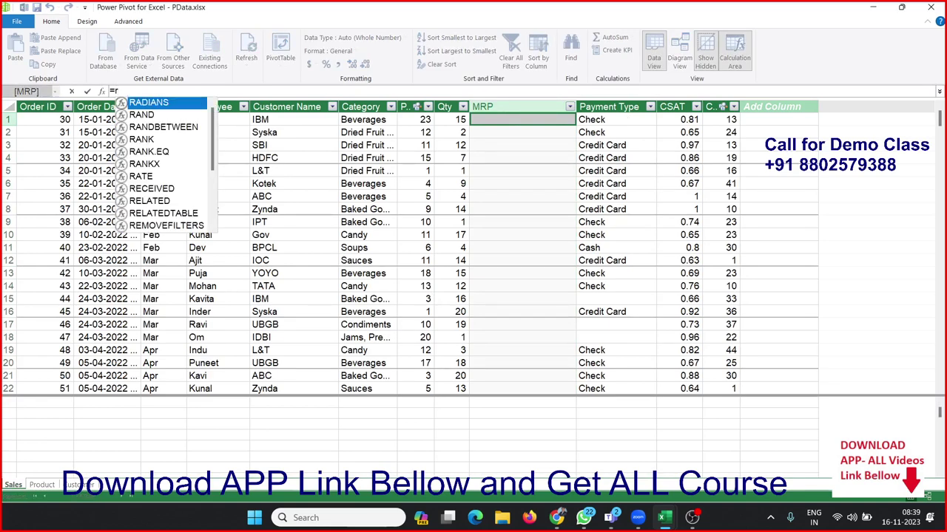
pyautogui.press('Down')
pyautogui.press('Down')
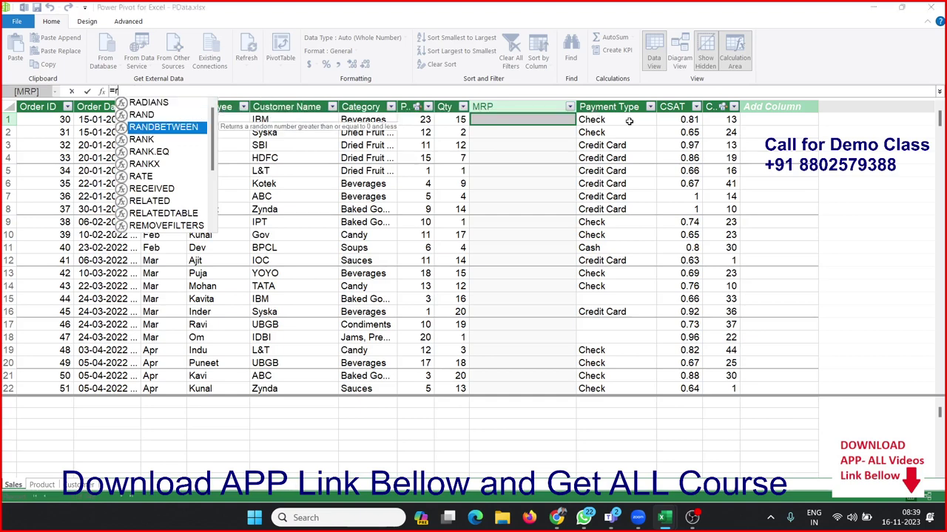
pyautogui.press('Down')
pyautogui.press('Down')
pyautogui.press('Down')
pyautogui.press('Down')
pyautogui.press('Down')
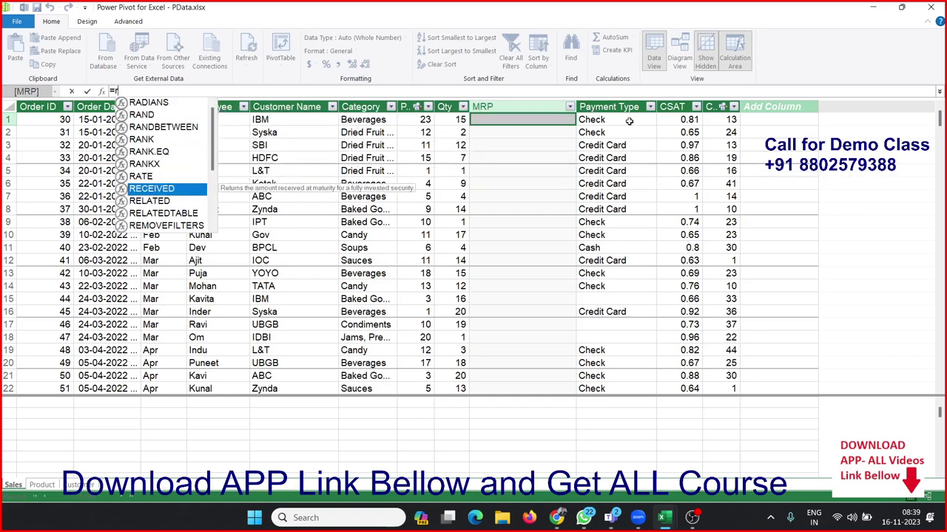
pyautogui.press('Down')
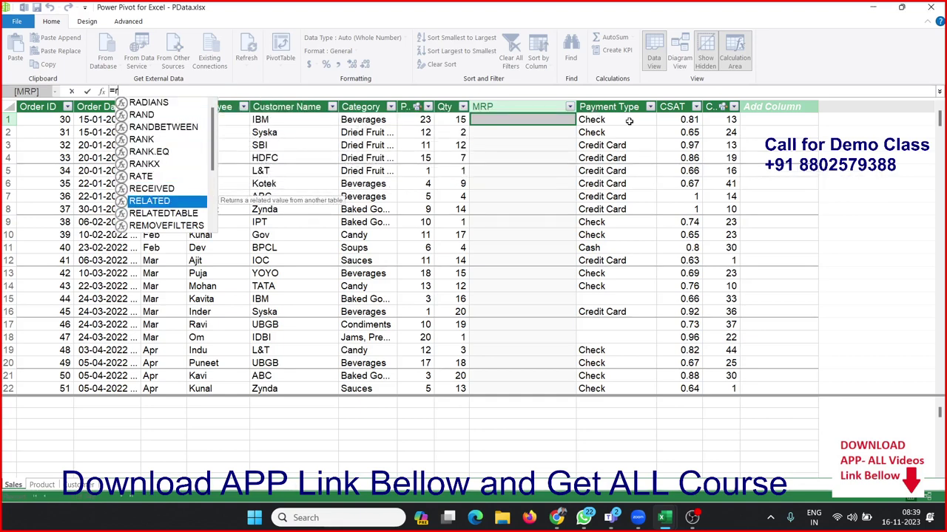
pyautogui.press('Tab')
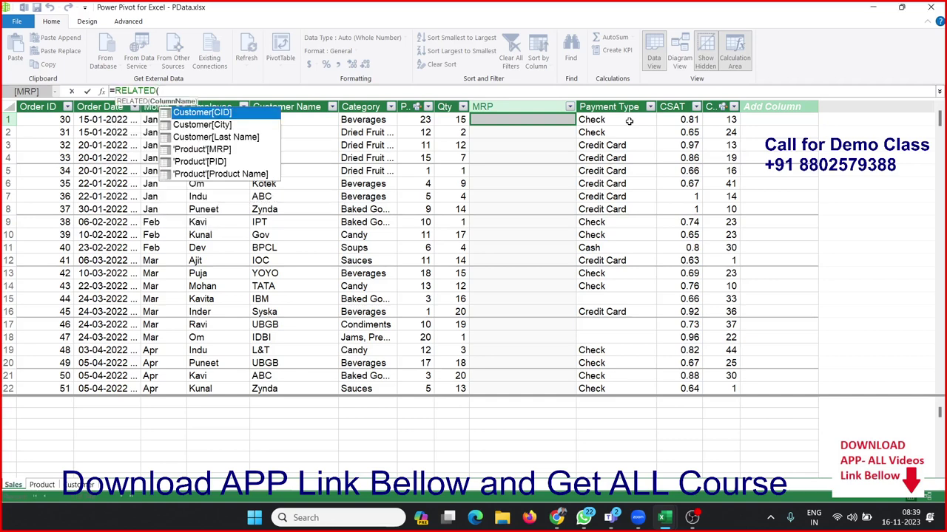
pyautogui.press('Down')
pyautogui.press('Down')
pyautogui.press('Down')
pyautogui.press('Tab')
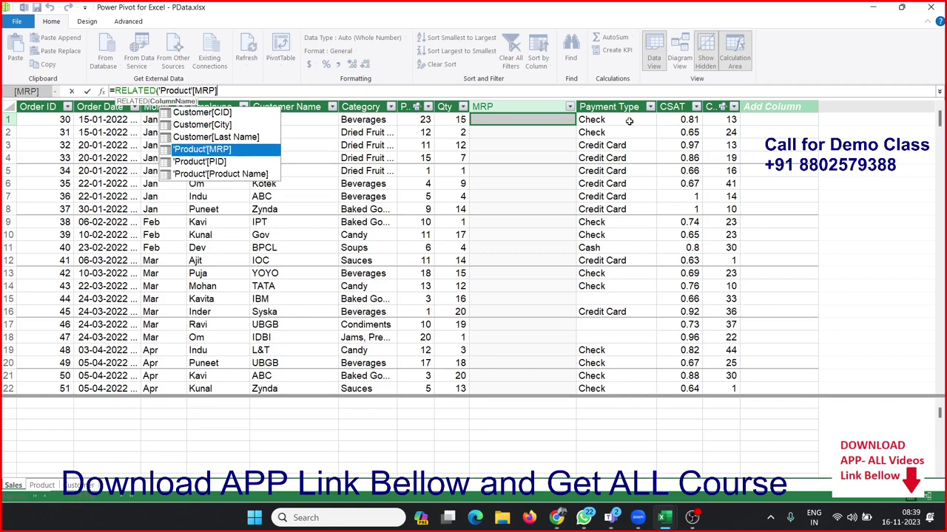
pyautogui.write(')')
pyautogui.press('Return')
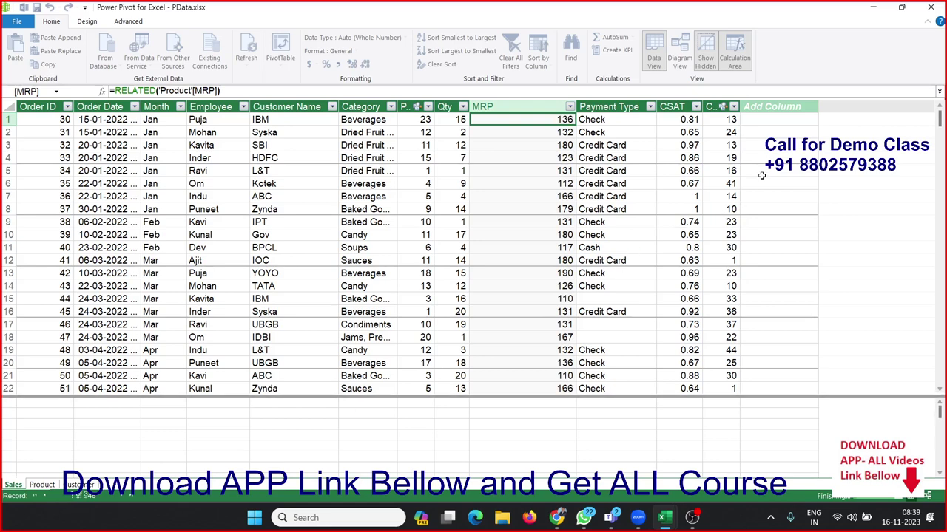
# Name the empty column at the end of the Sales table Amt
pyautogui.click(769, 107)
pyautogui.doubleClick(769, 106)
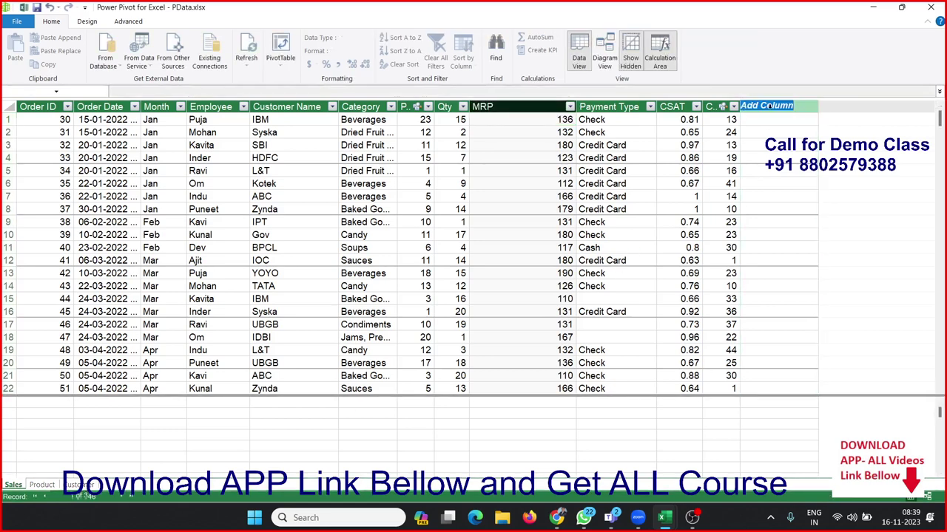
pyautogui.write('A')
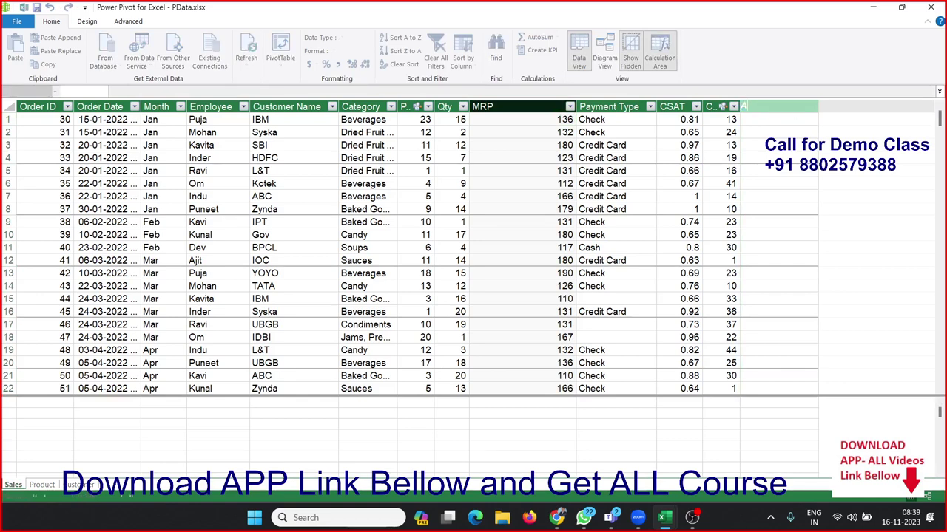
pyautogui.write('mt')
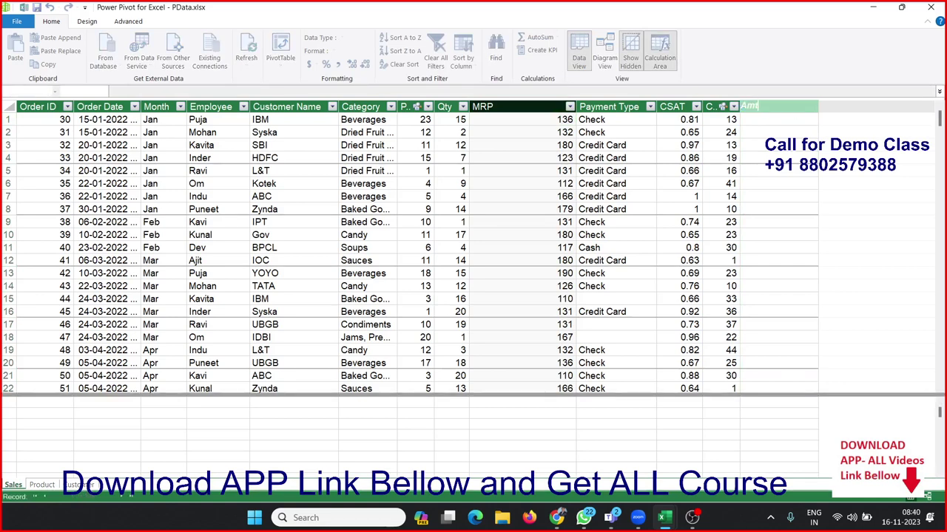
pyautogui.press('Return')
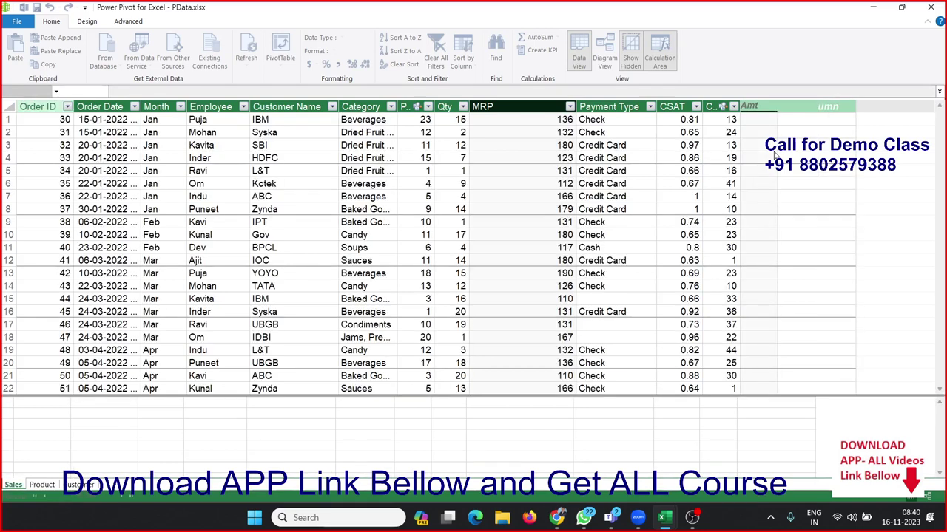
# Define the Amt column with the formula =[Qty]*[MRP]
pyautogui.click(760, 121)
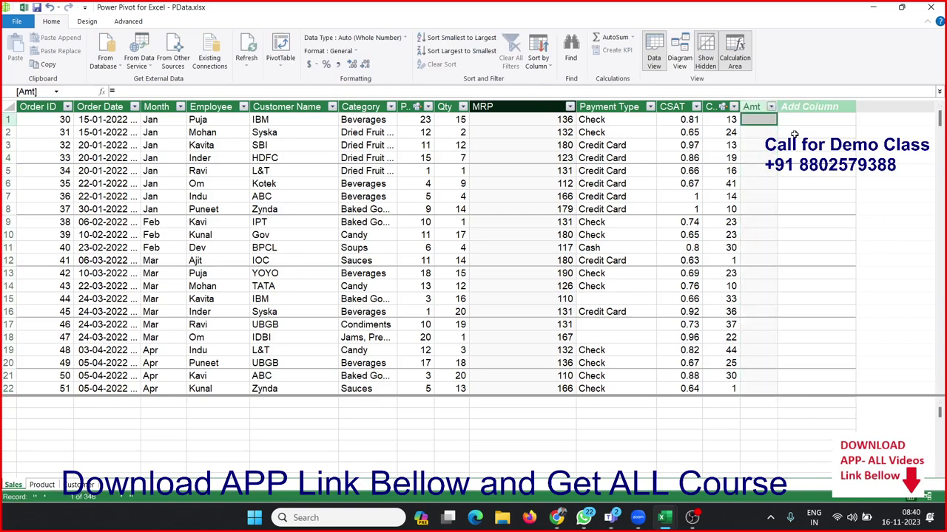
pyautogui.write('=[')
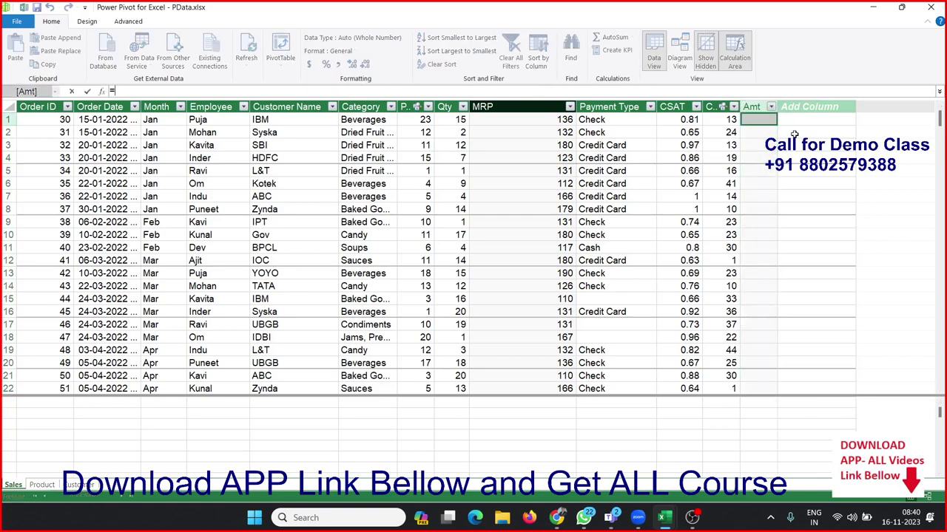
pyautogui.write('Qty')
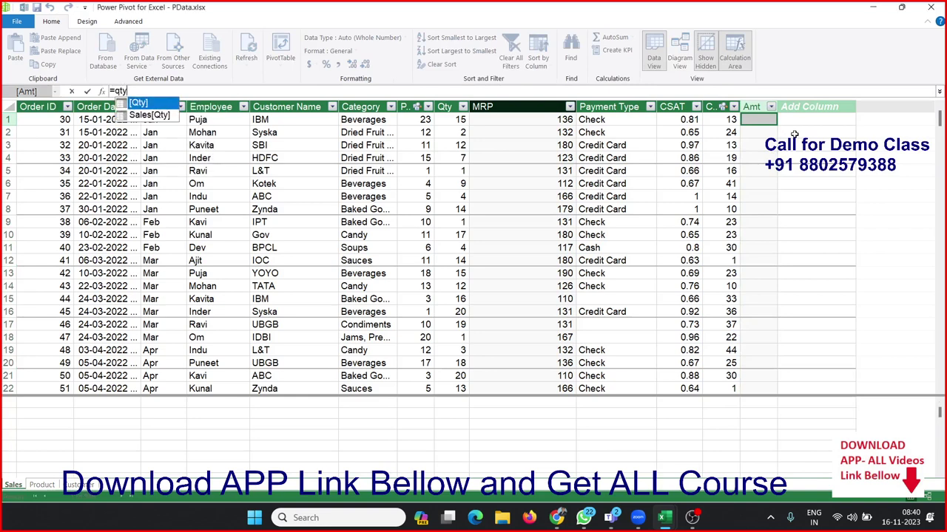
pyautogui.press('Tab')
pyautogui.write('*')
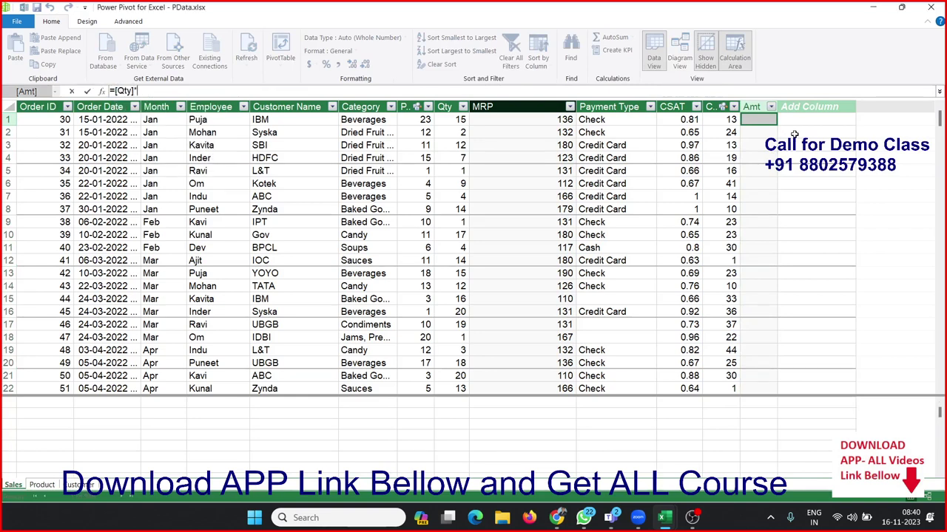
pyautogui.write('m')
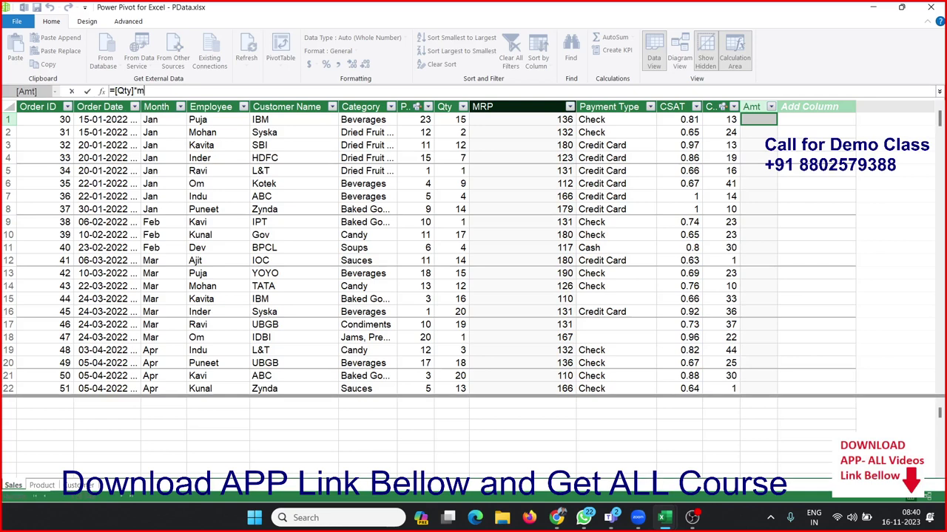
pyautogui.press('BackSpace')
pyautogui.write('[m')
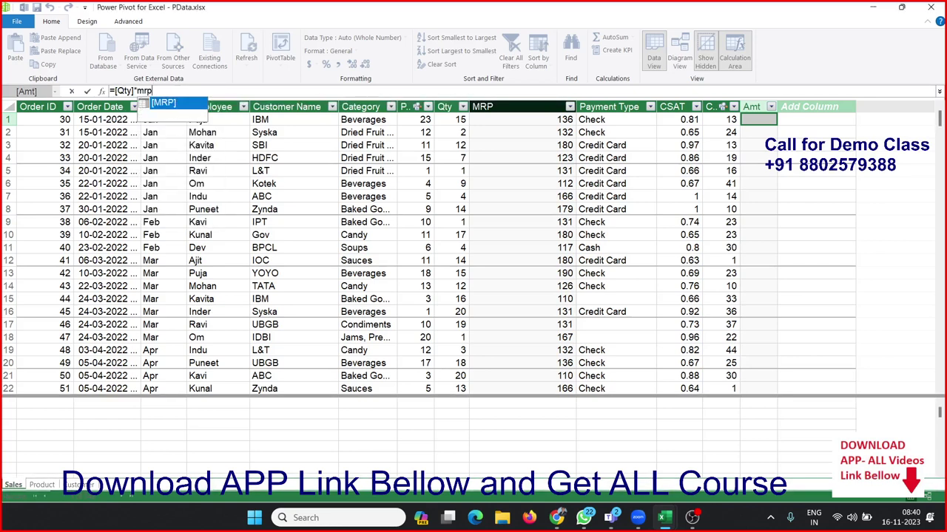
pyautogui.press('Tab')
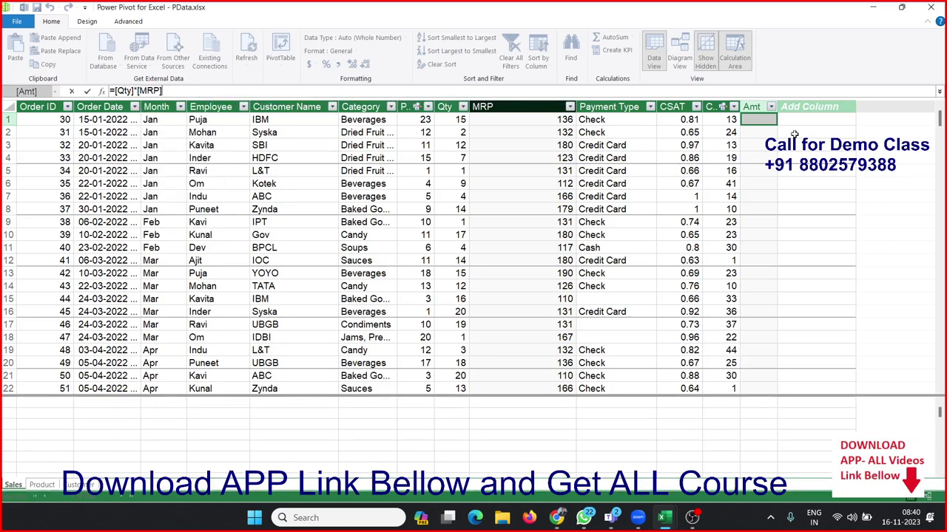
pyautogui.press('Return')
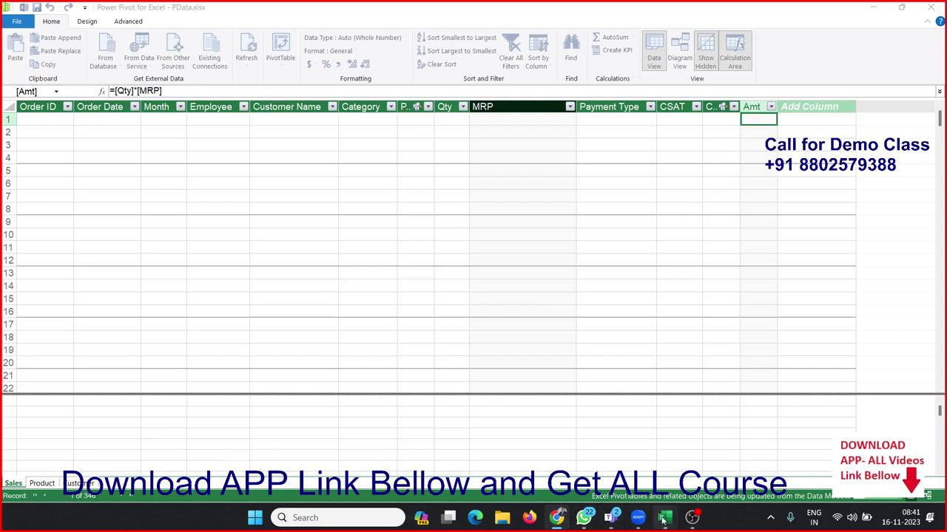
pyautogui.moveTo(664, 517)
pyautogui.moveTo(729, 451)
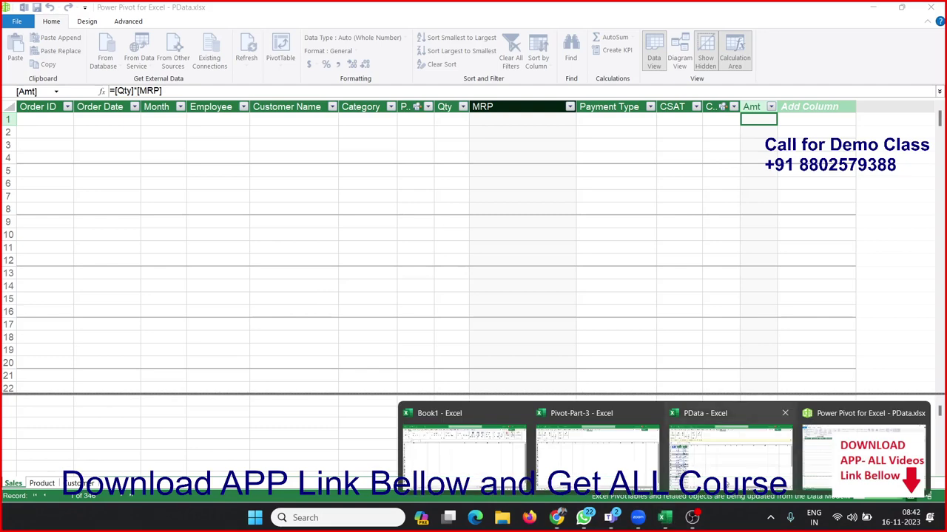
pyautogui.click(719, 479)
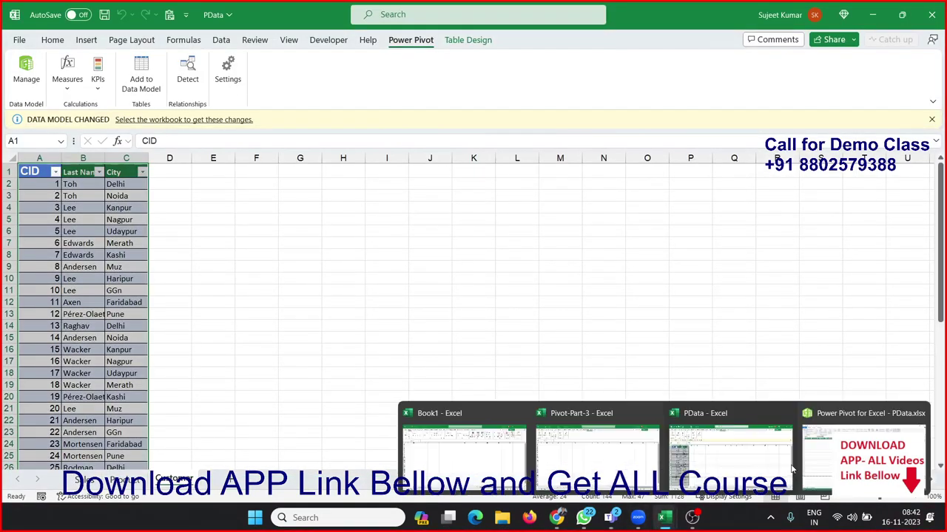
pyautogui.click(820, 468)
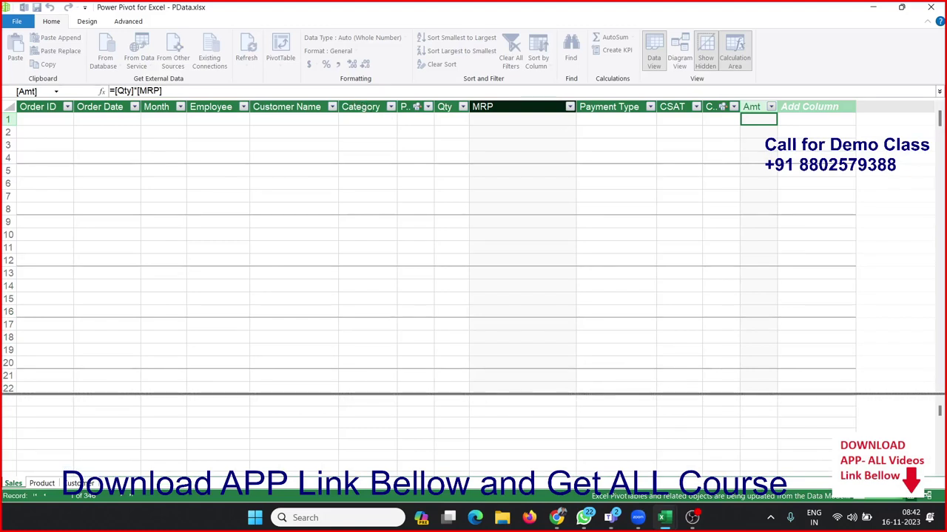
pyautogui.click(556, 517)
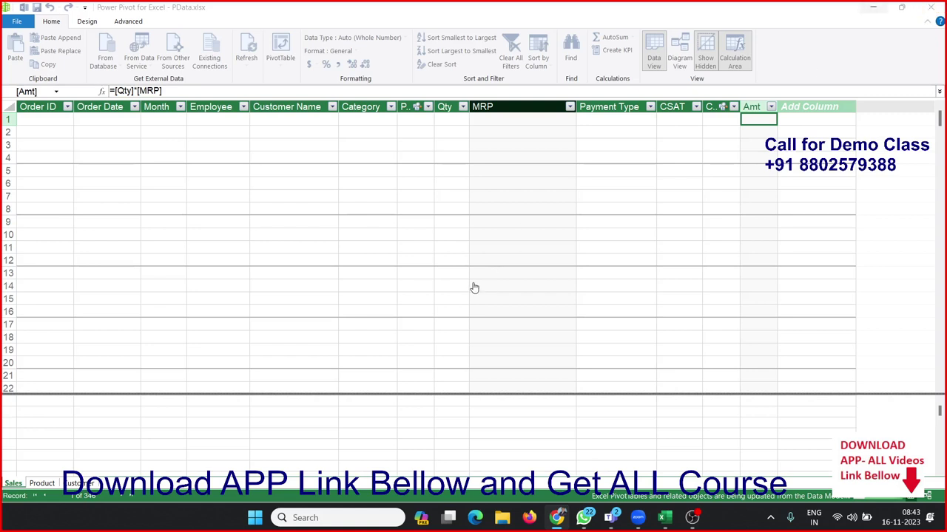
# Open Task Manager with Ctrl+Shift+Esc to see the running processes
pyautogui.hotkey('ctrl', 'shift', 'Escape')
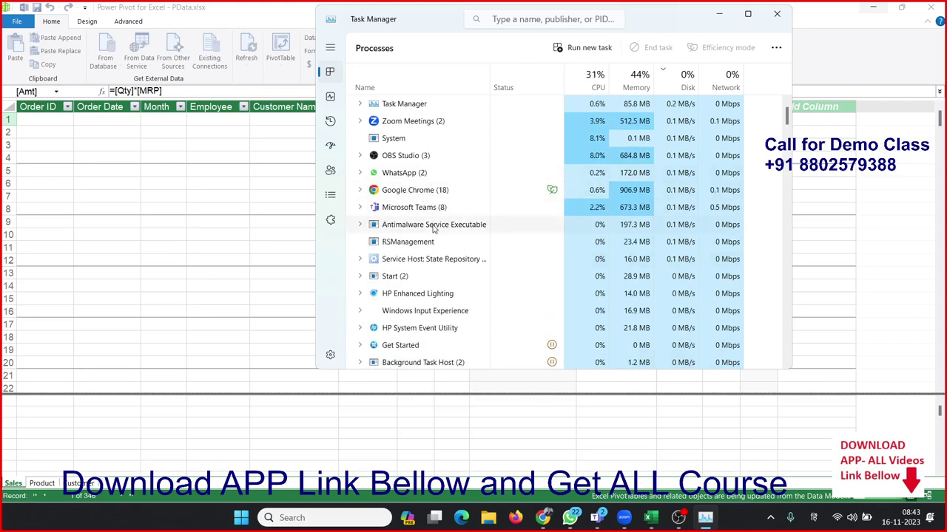
# End the Microsoft Excel process in Task Manager, then close Task Manager
pyautogui.scroll(-1, 429, 232)
pyautogui.scroll(-1, 421, 237)
pyautogui.scroll(-1, 418, 240)
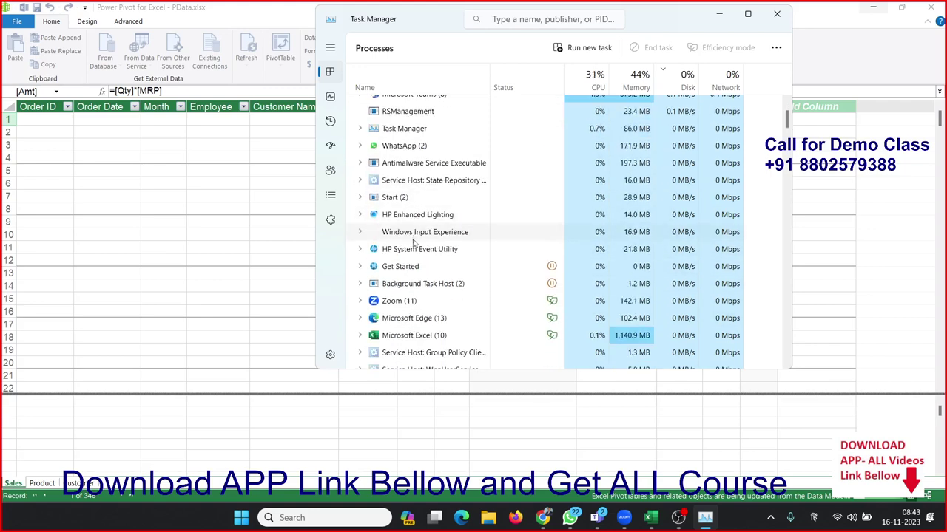
pyautogui.click(422, 335)
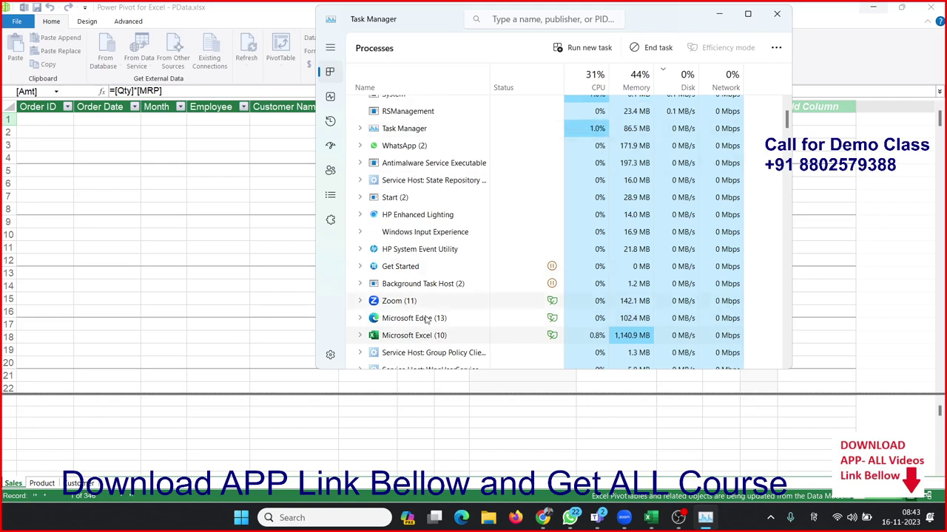
pyautogui.click(665, 52)
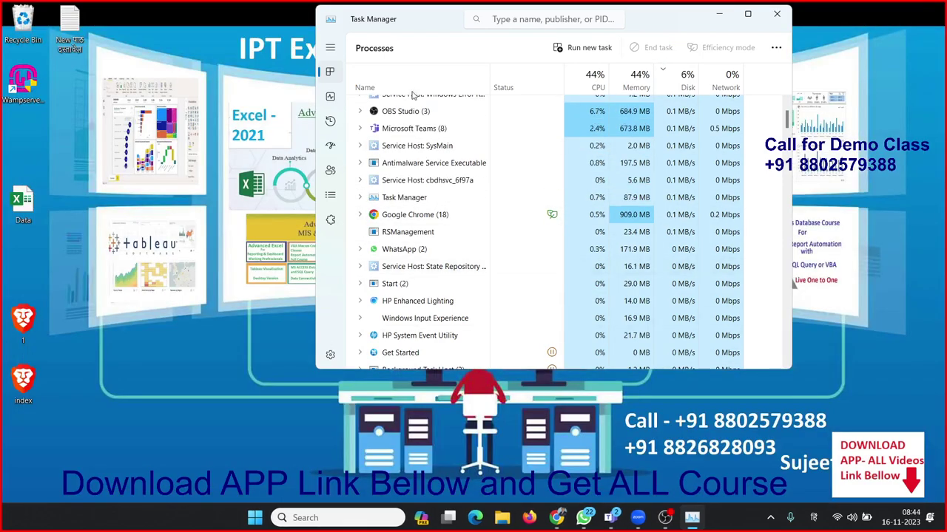
pyautogui.click(778, 14)
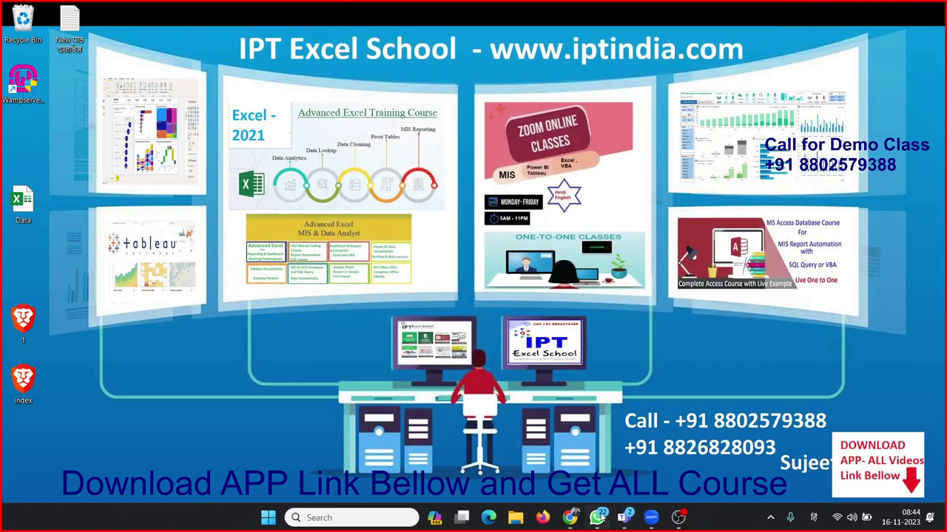
# Search the Start menu for 'ex', switch the input language to ENG, and launch Excel
pyautogui.press('super')
pyautogui.write('e')
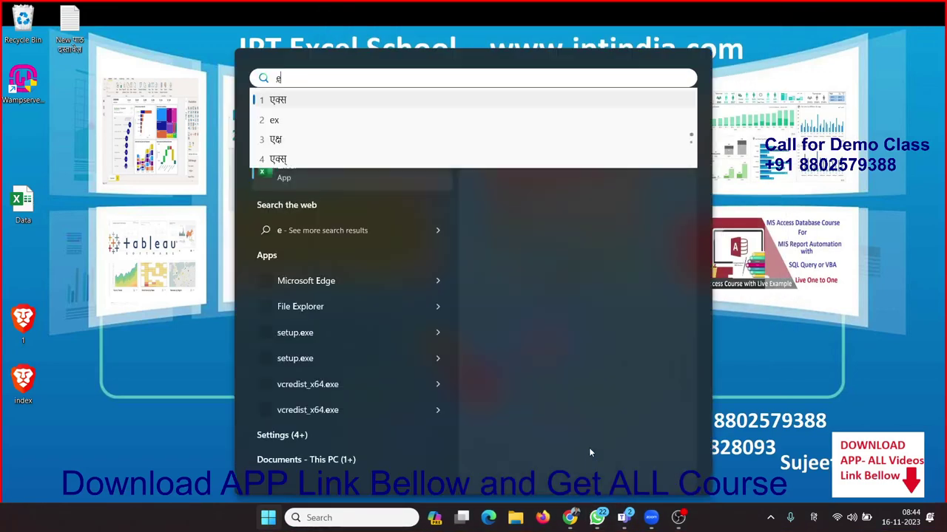
pyautogui.write('x')
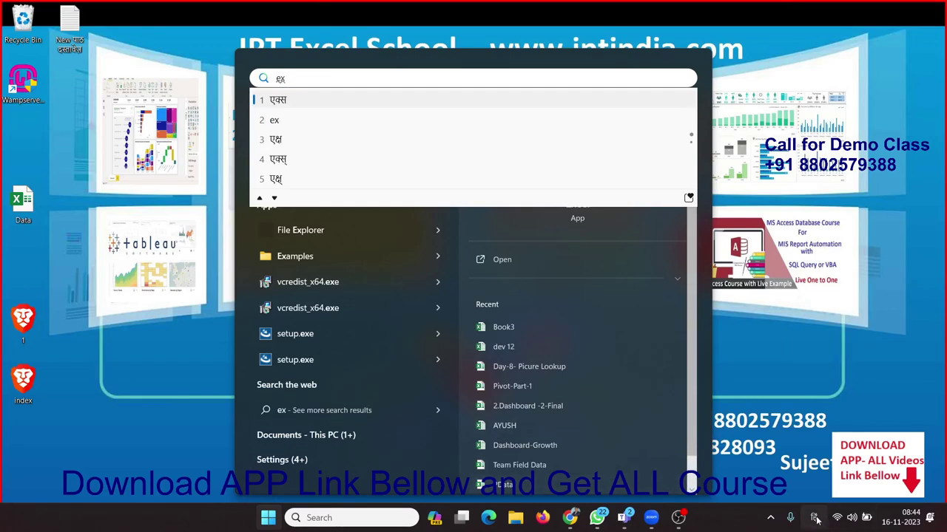
pyautogui.click(815, 520)
pyautogui.click(798, 410)
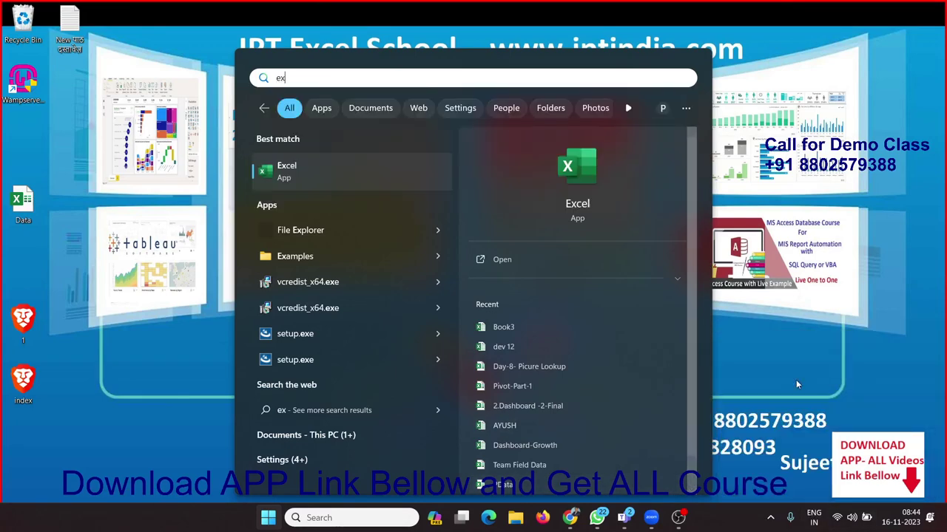
pyautogui.click(597, 179)
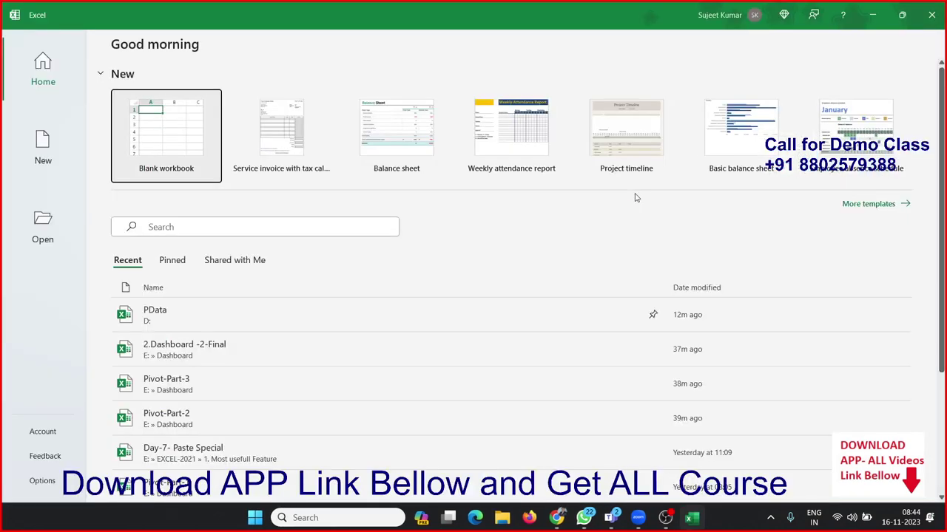
# Create a blank workbook, Book1, and discard the files offered by Document Recovery
pyautogui.click(194, 141)
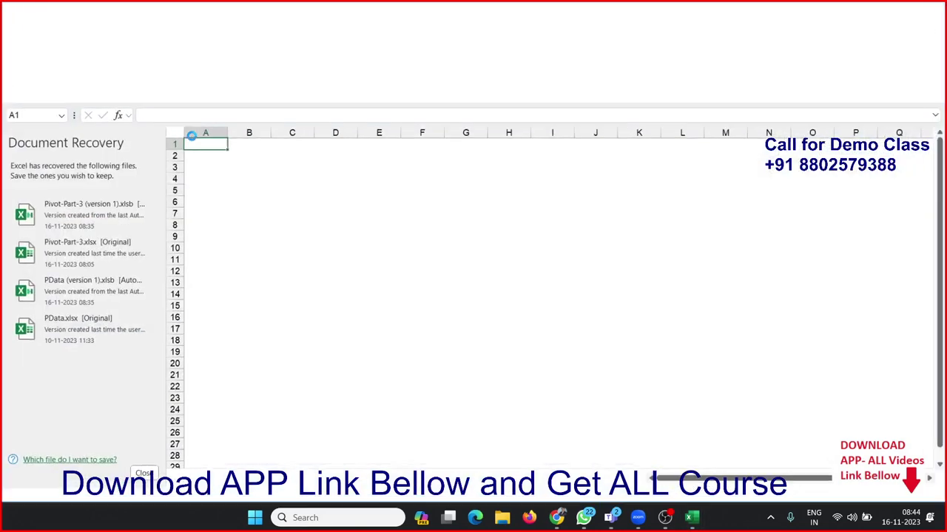
pyautogui.click(144, 475)
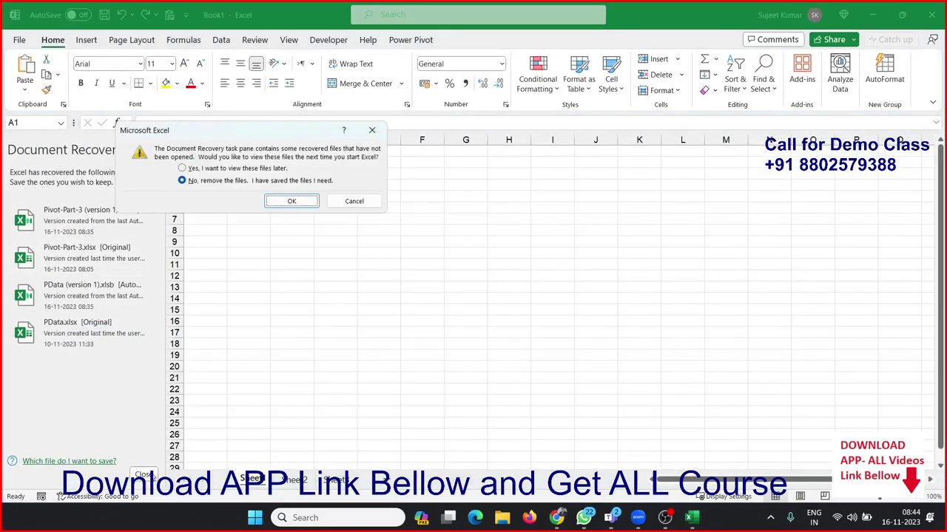
pyautogui.click(290, 200)
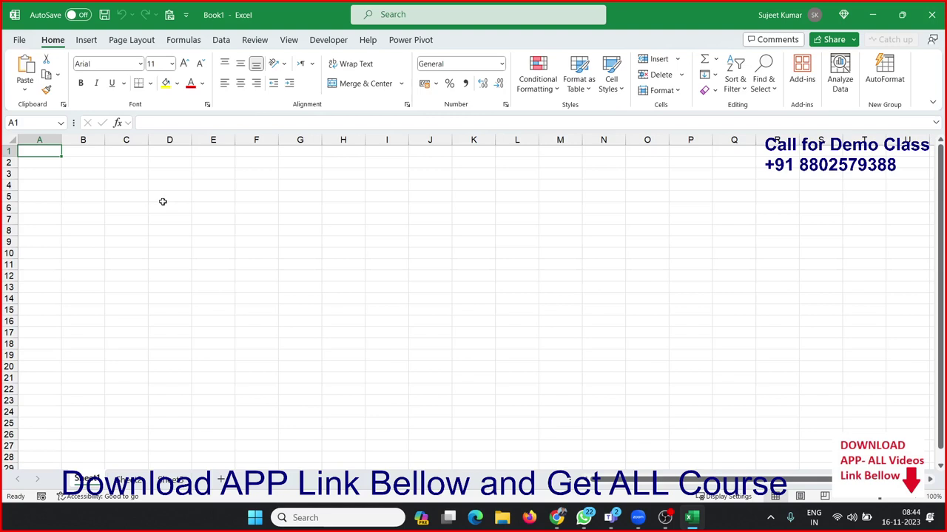
# Get data From Folder, choosing D:\Data as the source folder to list 1.xlsx–11.xlsx
pyautogui.click(222, 43)
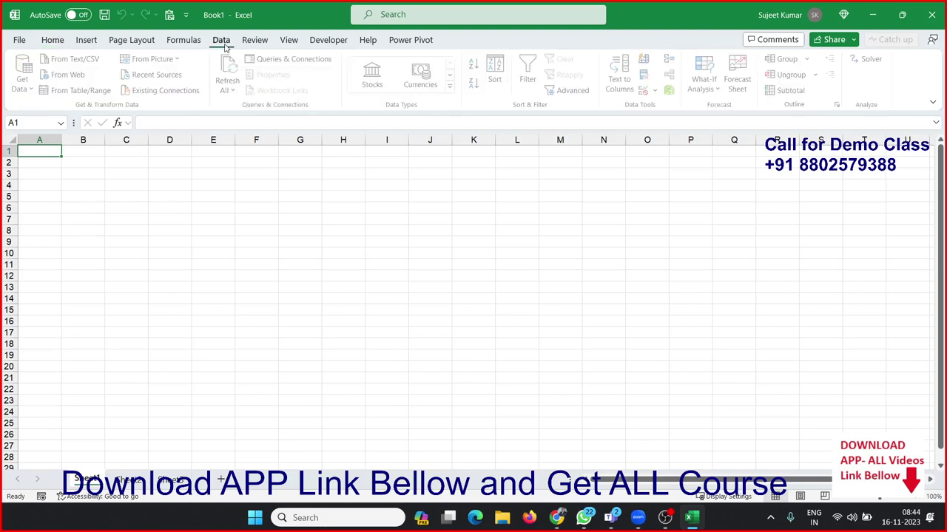
pyautogui.click(25, 82)
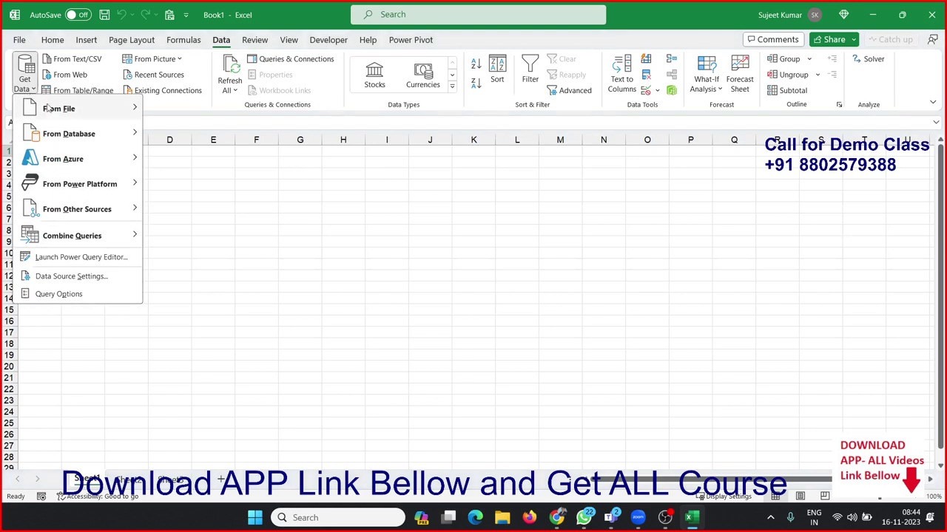
pyautogui.moveTo(74, 109)
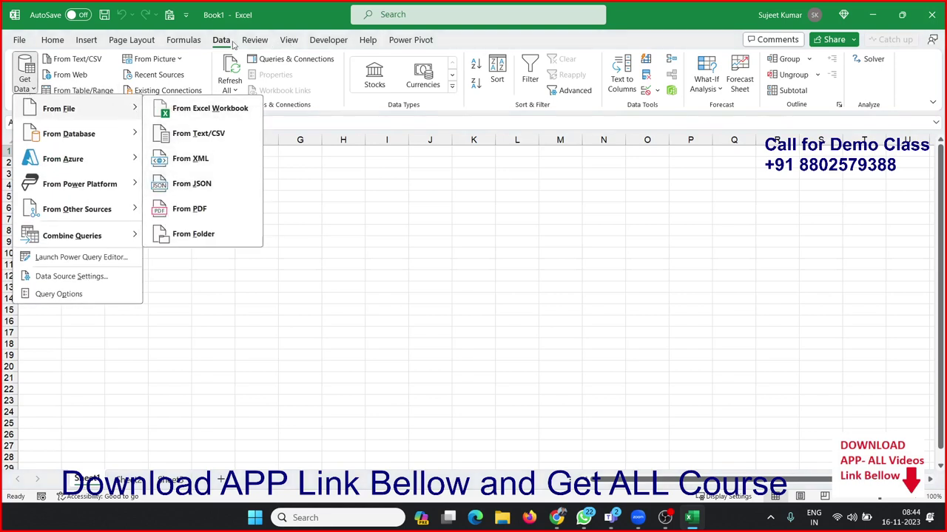
pyautogui.click(186, 235)
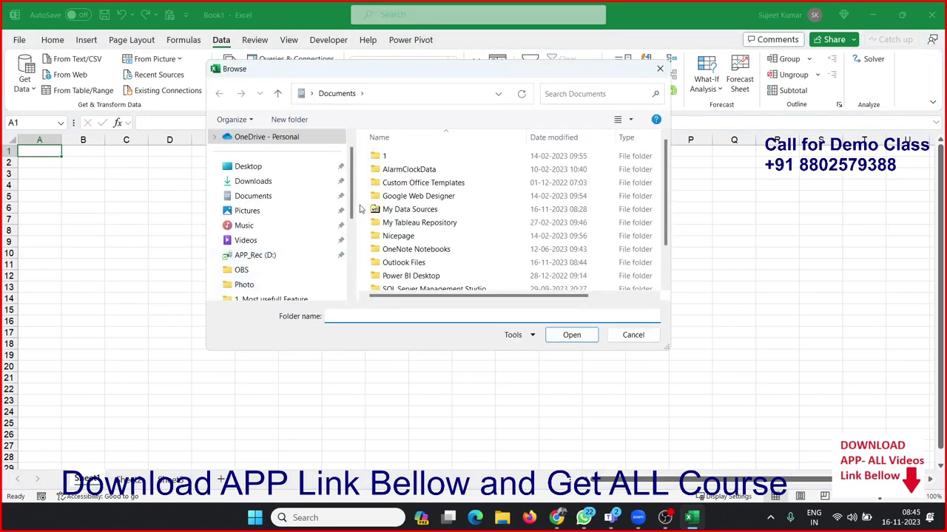
pyautogui.moveTo(351, 194)
pyautogui.mouseDown()
pyautogui.moveTo(351, 249)
pyautogui.moveTo(350, 212)
pyautogui.mouseUp()
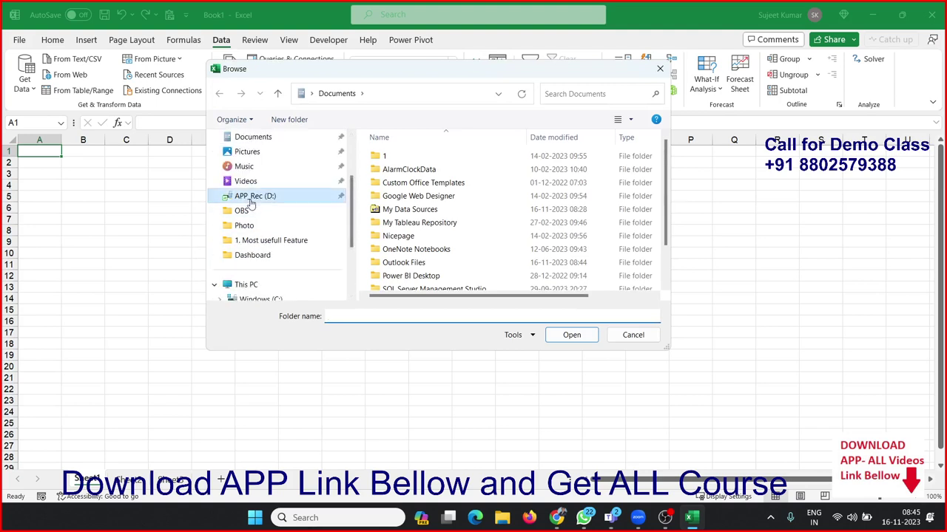
pyautogui.click(281, 197)
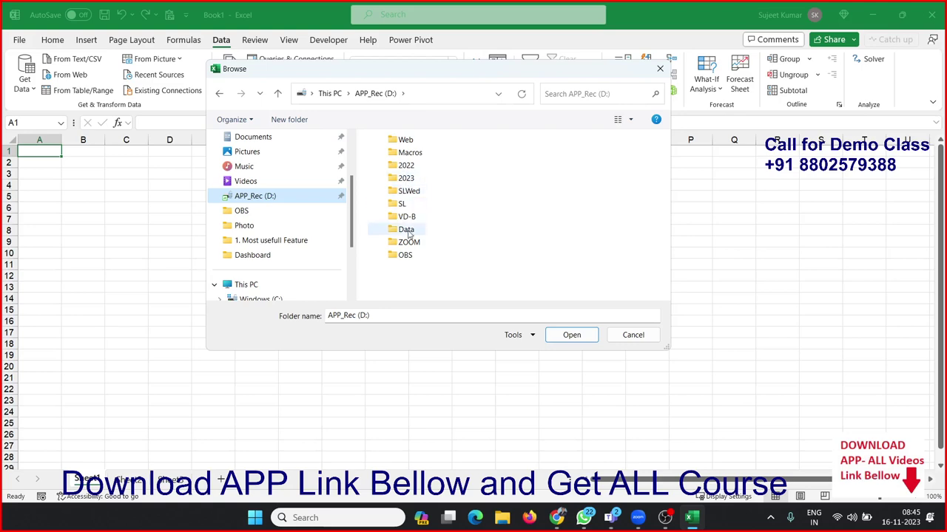
pyautogui.doubleClick(406, 230)
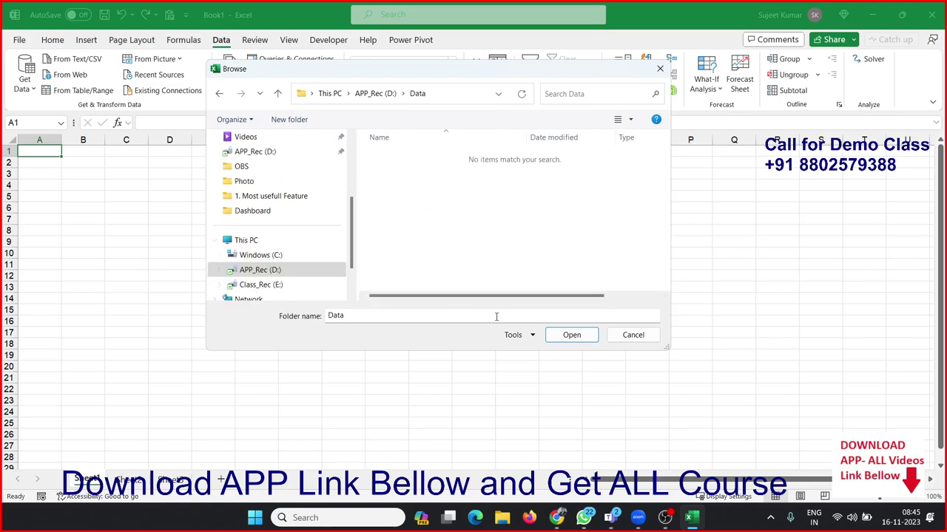
pyautogui.click(571, 335)
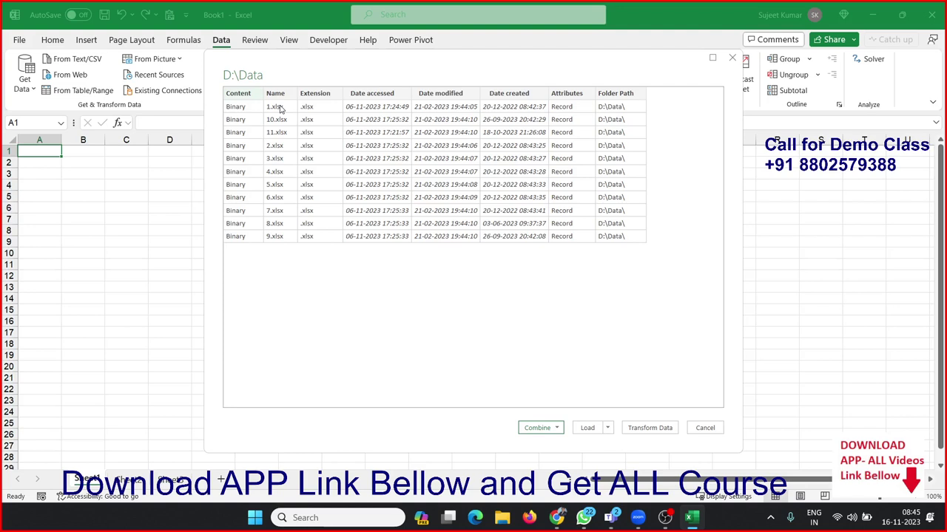
# Combine Sheet1 using sample file 1.xlsx, skipping error files, into a PivotTable on a new worksheet
pyautogui.click(559, 432)
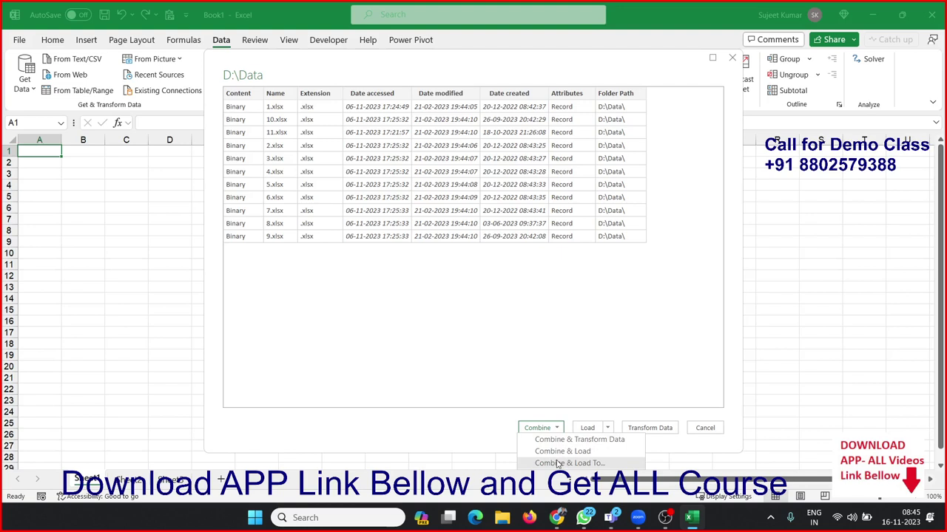
pyautogui.click(566, 463)
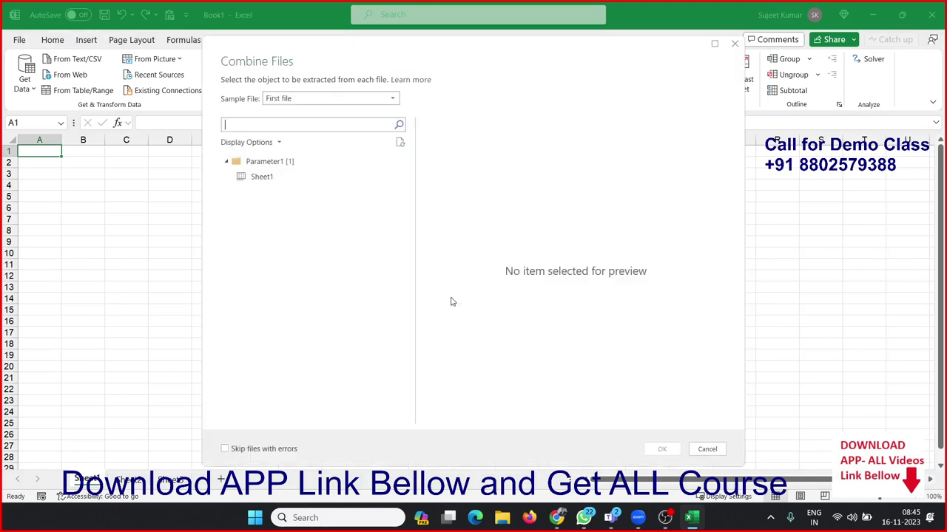
pyautogui.click(342, 98)
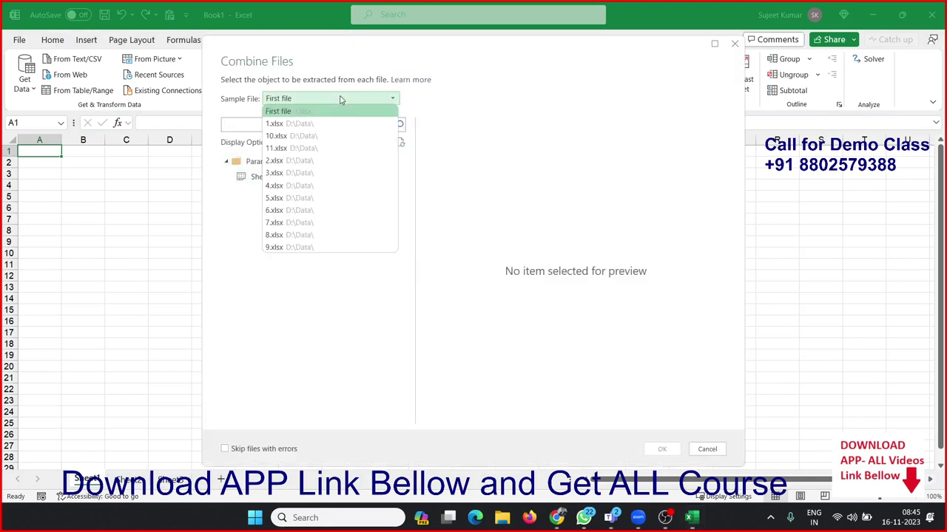
pyautogui.click(307, 123)
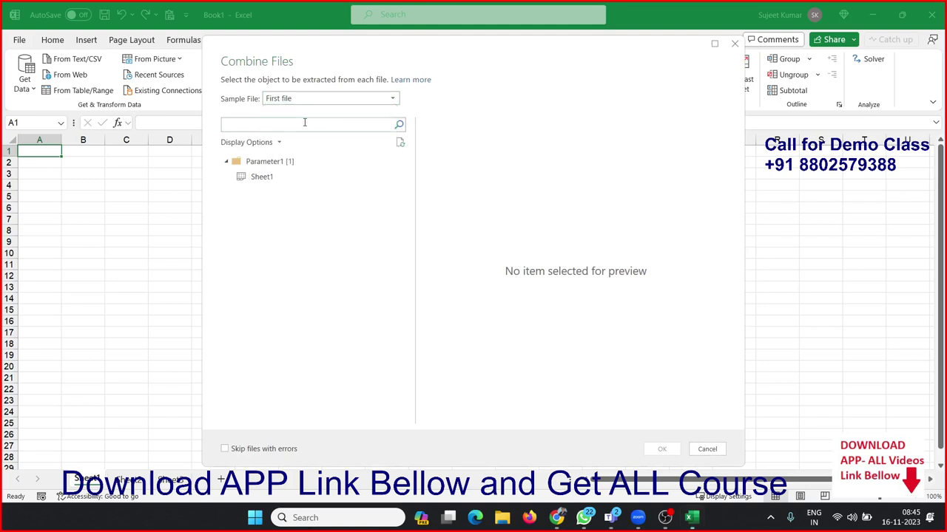
pyautogui.click(271, 177)
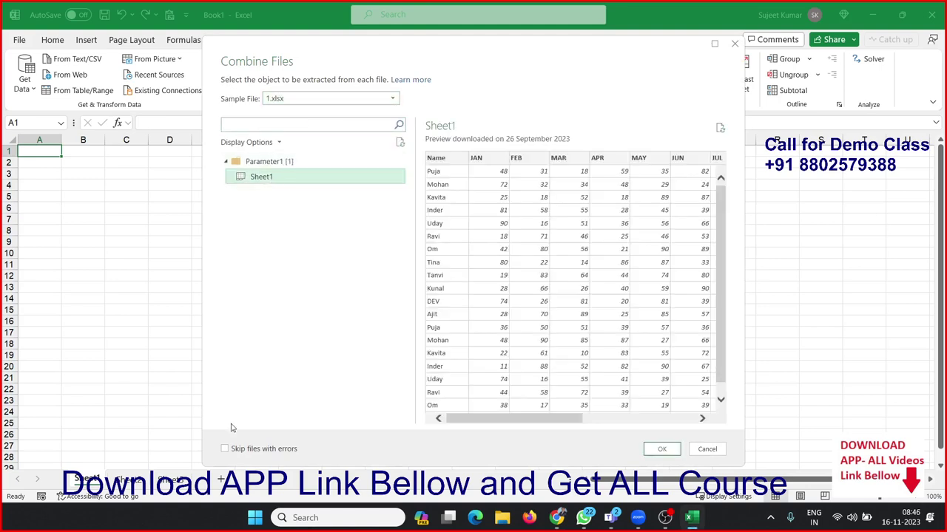
pyautogui.click(225, 449)
pyautogui.click(661, 450)
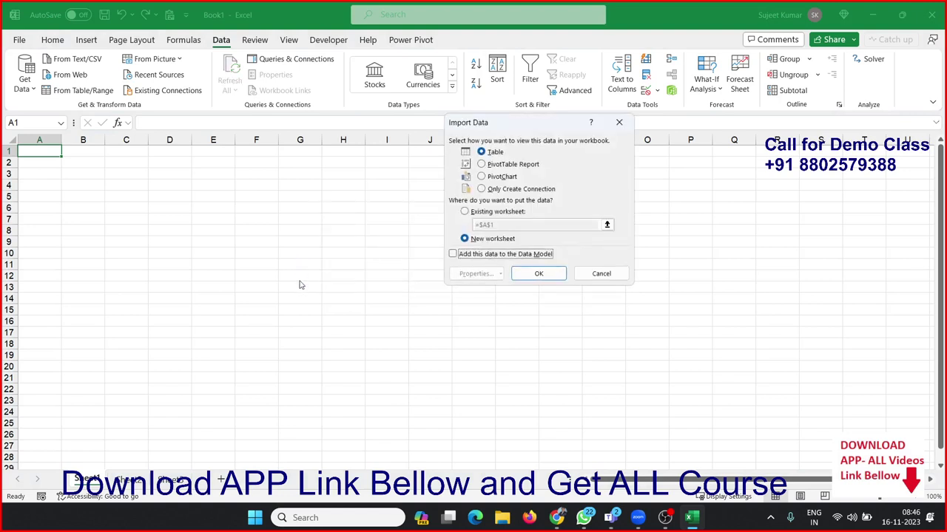
pyautogui.click(498, 165)
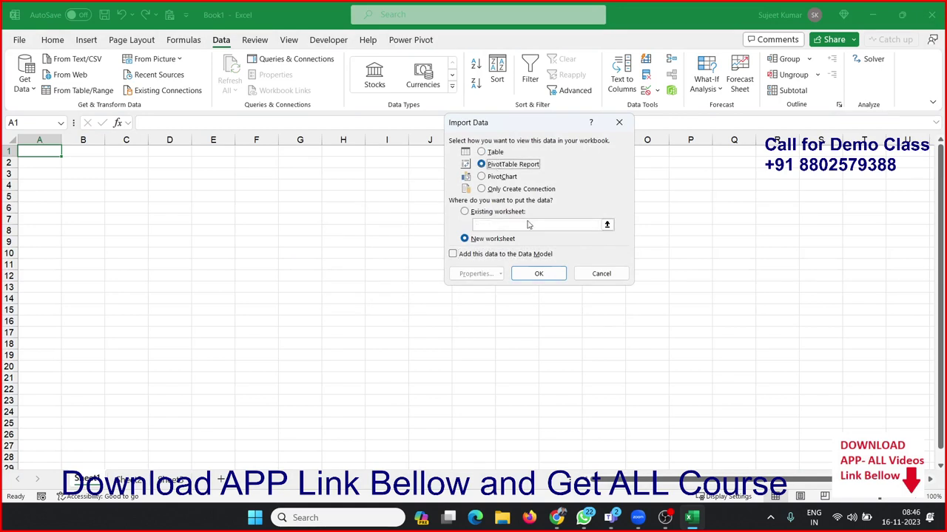
pyautogui.click(551, 275)
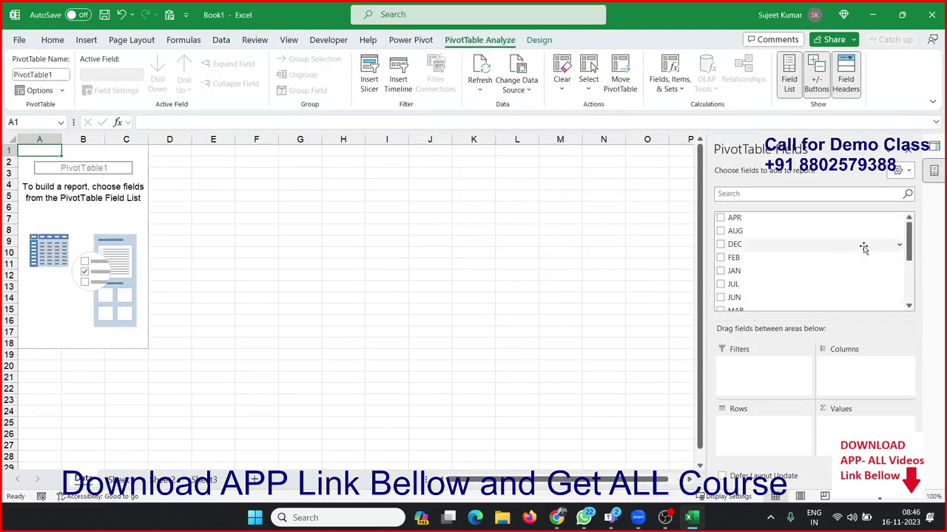
# Place Source.Name in Columns, Name in Rows and APR in Values, then select cell C3
pyautogui.moveTo(915, 243); pyautogui.dragTo(914, 284)
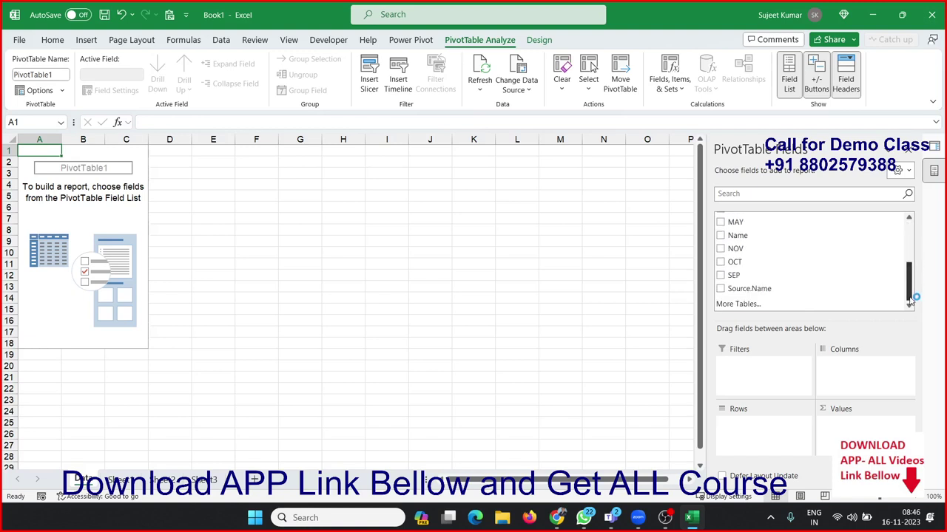
pyautogui.moveTo(785, 289); pyautogui.dragTo(850, 374)
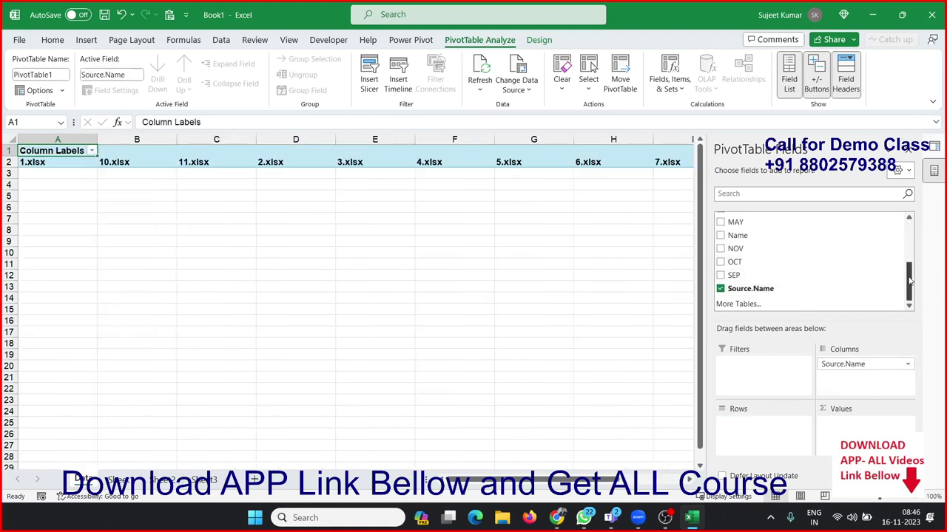
pyautogui.moveTo(909, 279)
pyautogui.mouseDown()
pyautogui.moveTo(913, 252)
pyautogui.moveTo(911, 264)
pyautogui.mouseUp()
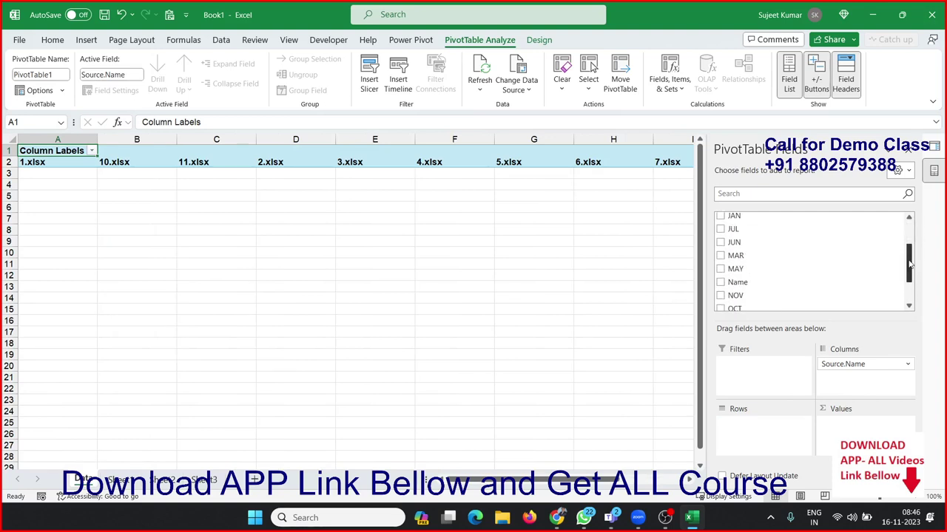
pyautogui.moveTo(737, 282); pyautogui.dragTo(754, 435)
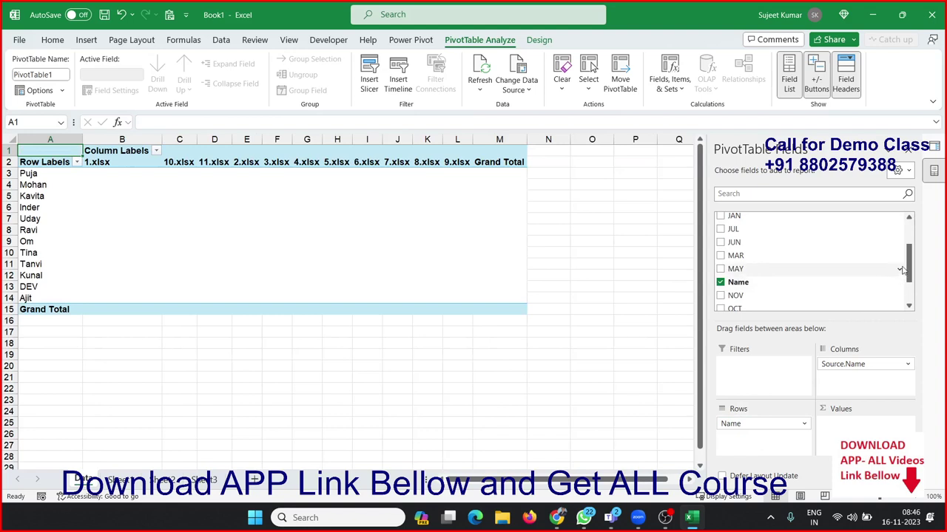
pyautogui.moveTo(909, 272); pyautogui.dragTo(908, 222)
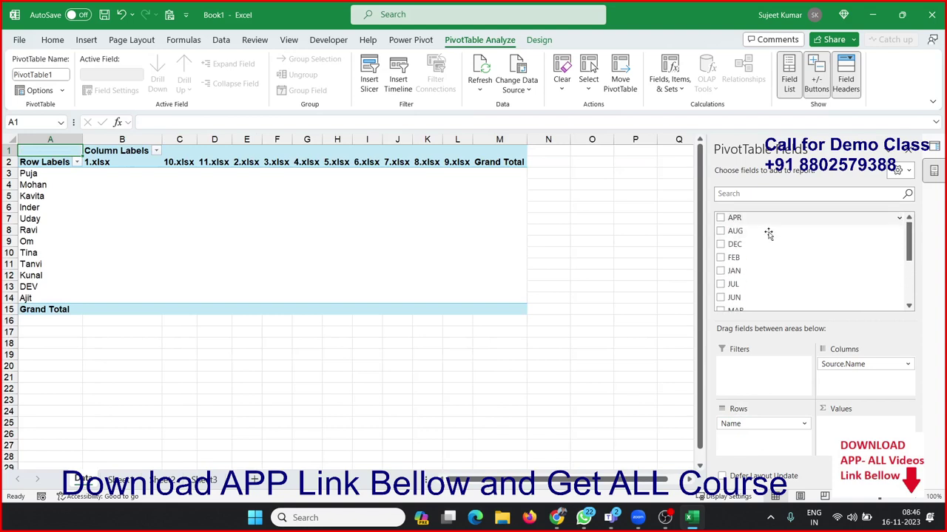
pyautogui.moveTo(766, 218); pyautogui.dragTo(854, 425)
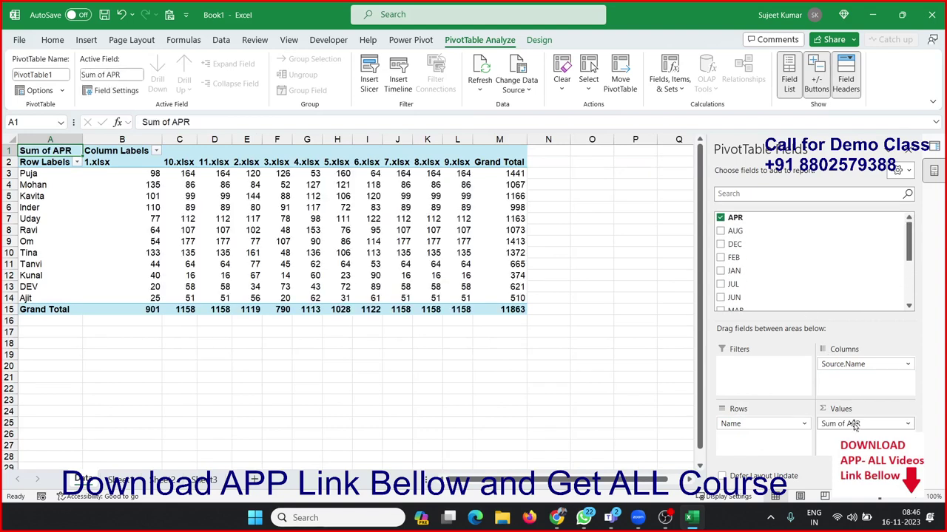
pyautogui.click(155, 173)
pyautogui.click(190, 176)
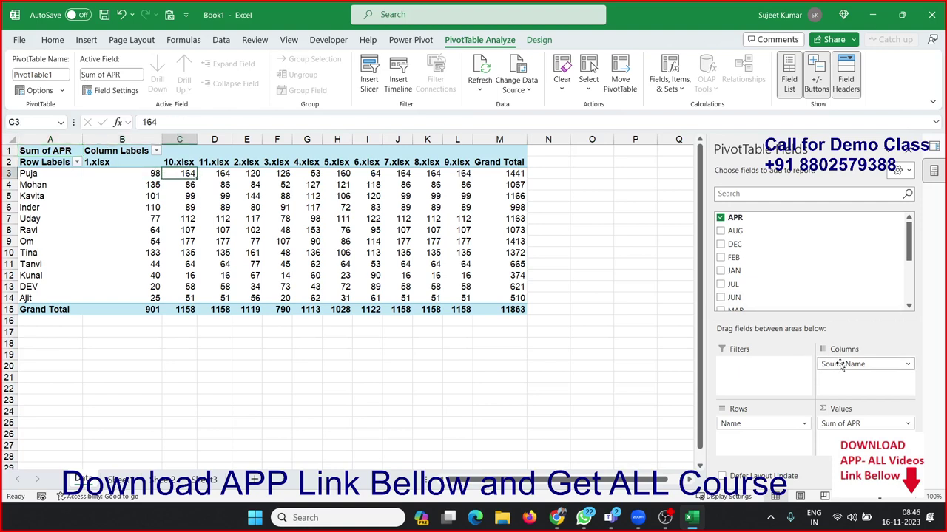
# Move Source.Name to Filters and review its file list, leaving it at (All)
pyautogui.moveTo(842, 365); pyautogui.dragTo(766, 377)
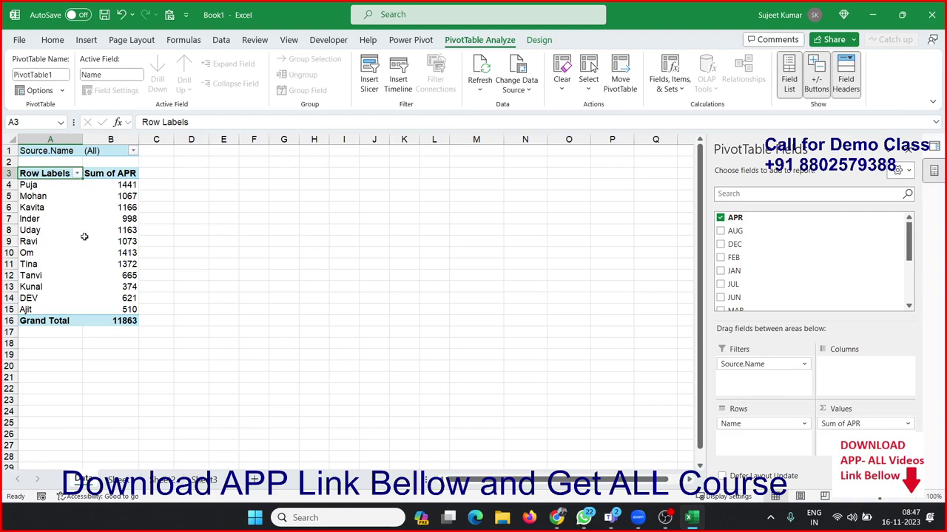
pyautogui.click(132, 151)
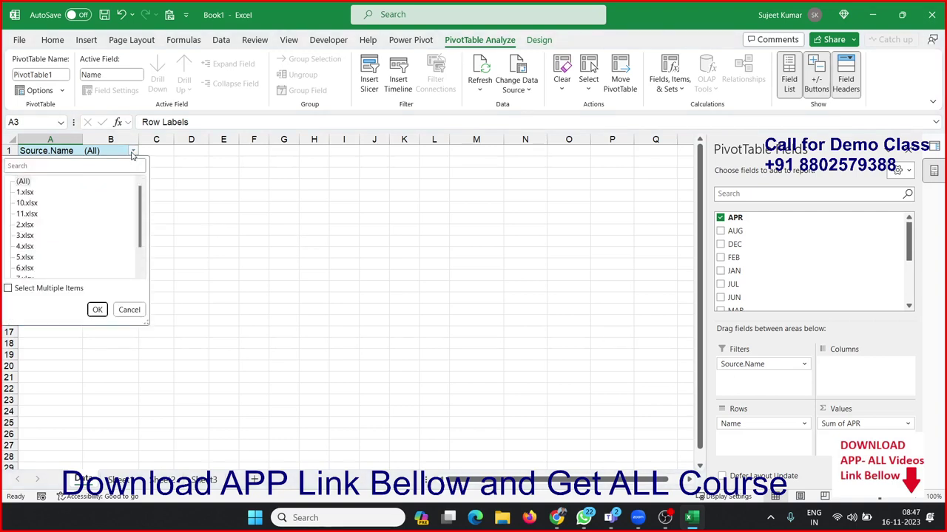
pyautogui.scroll(-1, 145, 243)
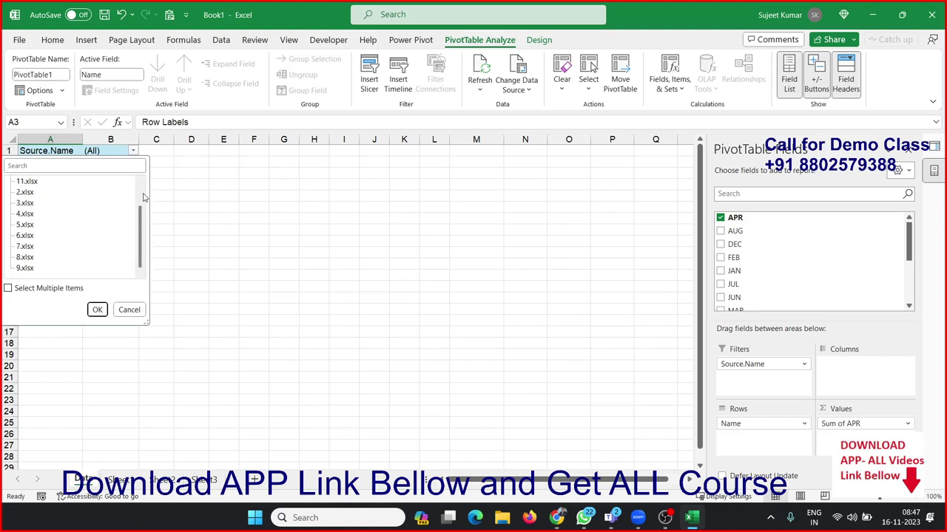
pyautogui.moveTo(140, 220); pyautogui.dragTo(138, 194)
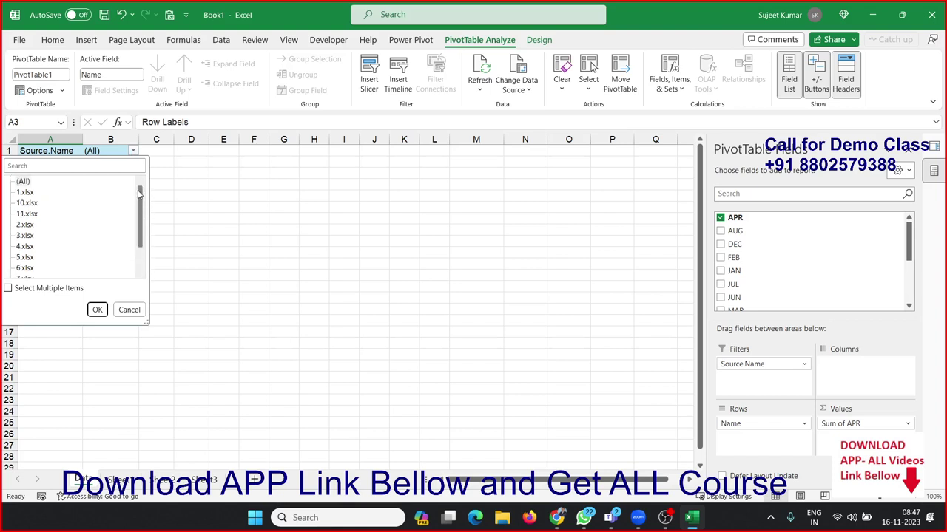
pyautogui.click(199, 188)
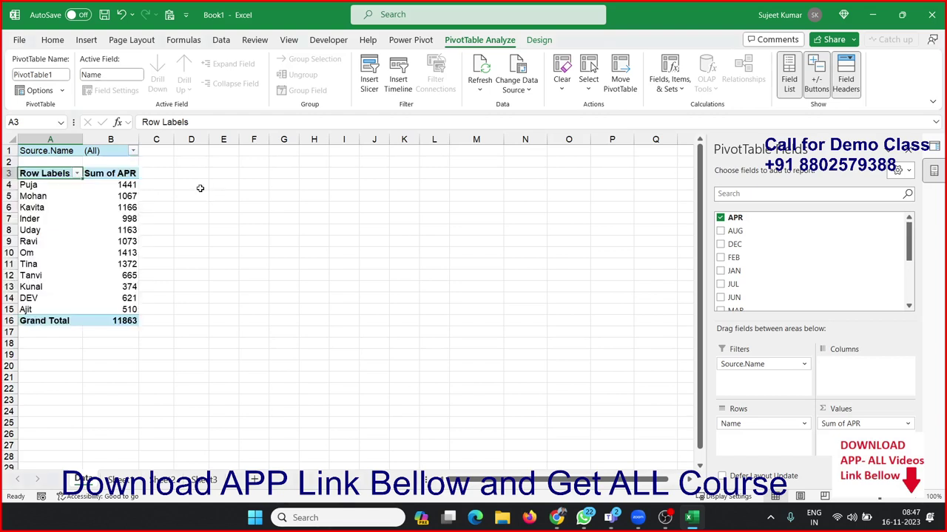